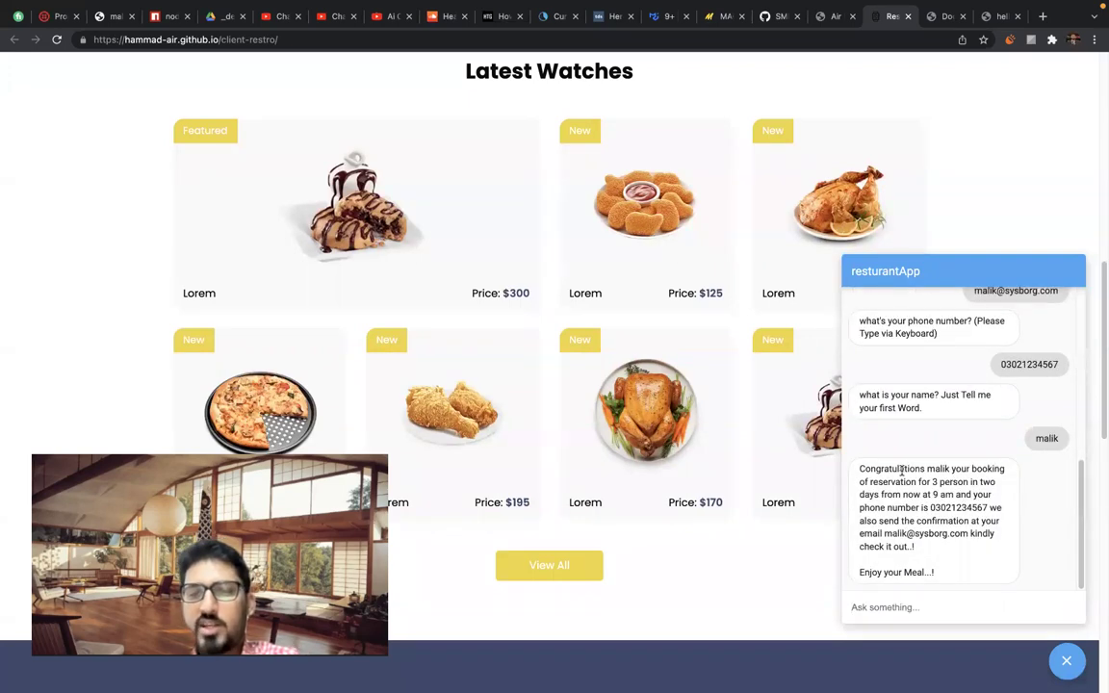
# Highlight phrases and words in the bot's 9 am reservation confirmation reply.
pyautogui.tripleClick(902, 467)
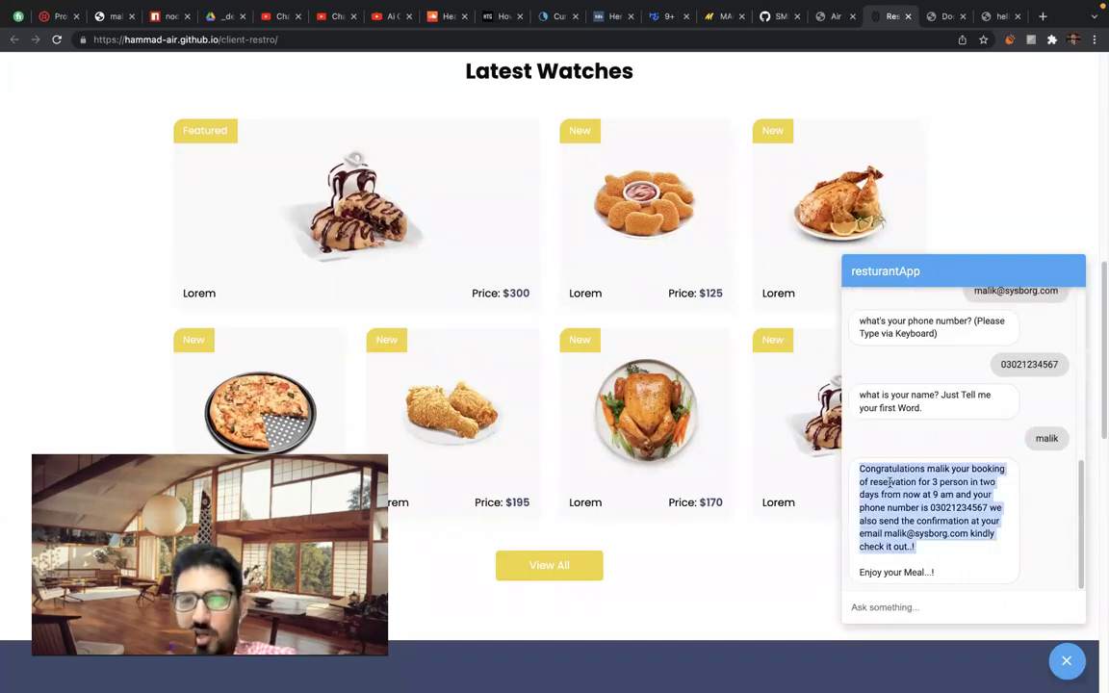
pyautogui.click(881, 493)
pyautogui.moveTo(876, 493); pyautogui.dragTo(953, 493)
pyautogui.click(956, 494)
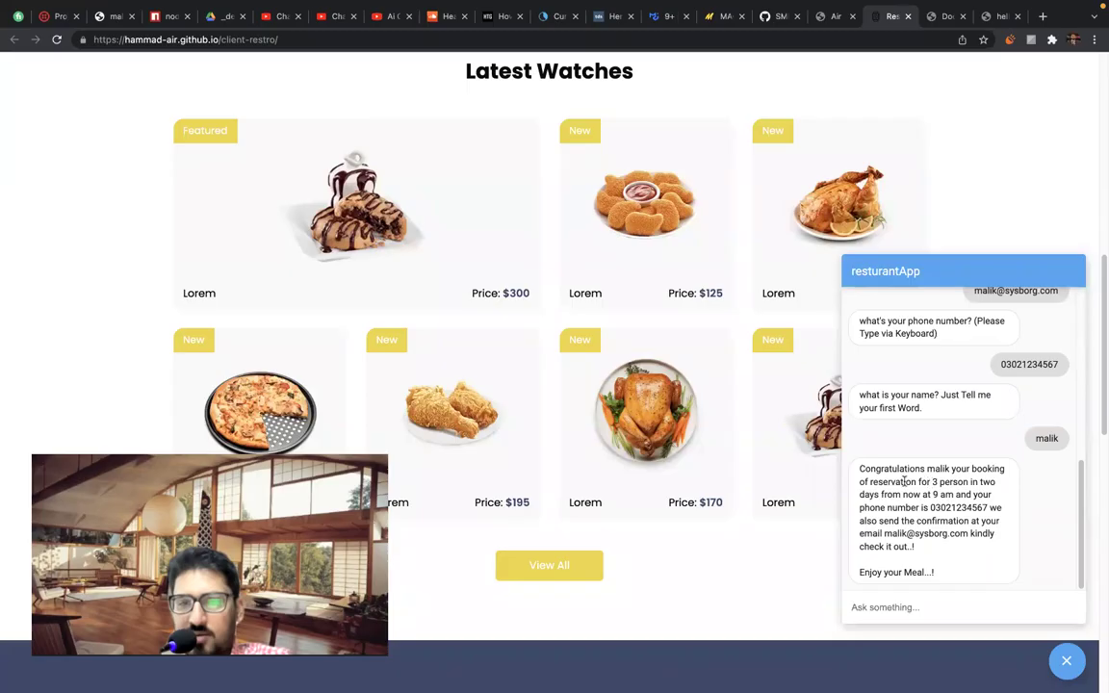
pyautogui.doubleClick(870, 495)
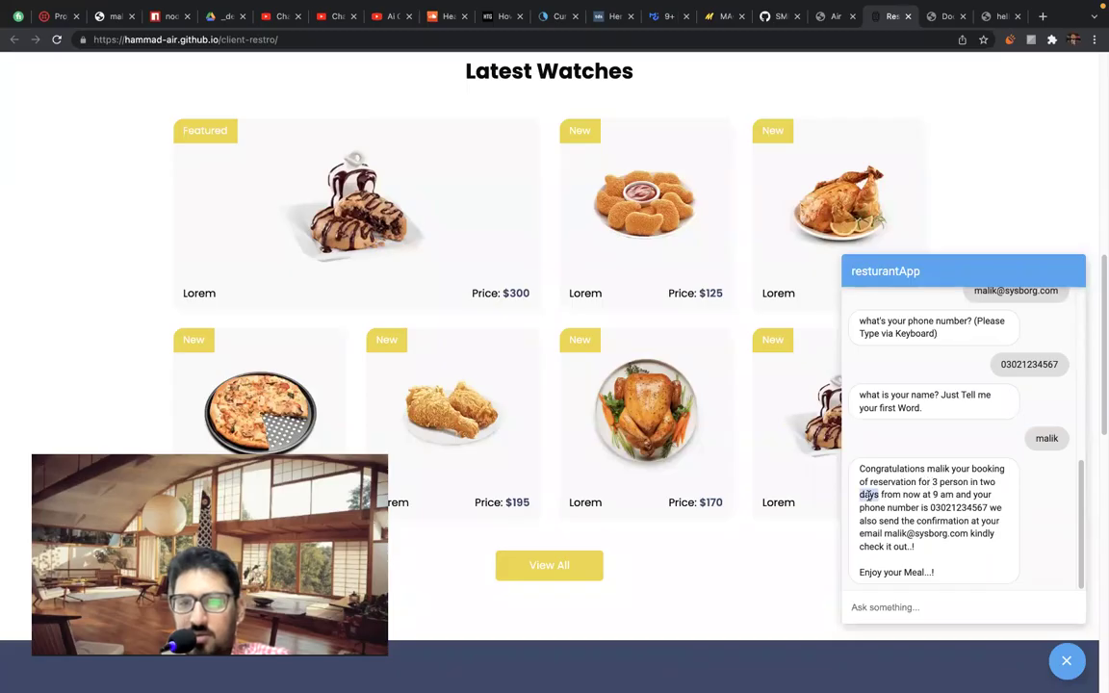
pyautogui.doubleClick(955, 481)
pyautogui.doubleClick(987, 481)
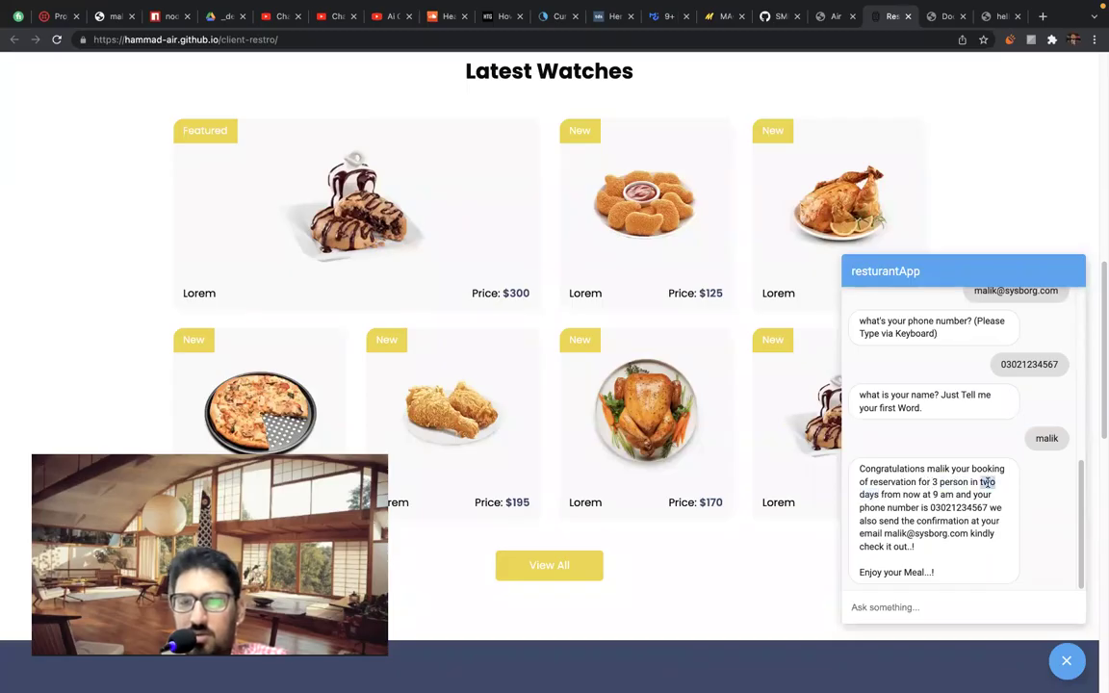
pyautogui.doubleClick(869, 495)
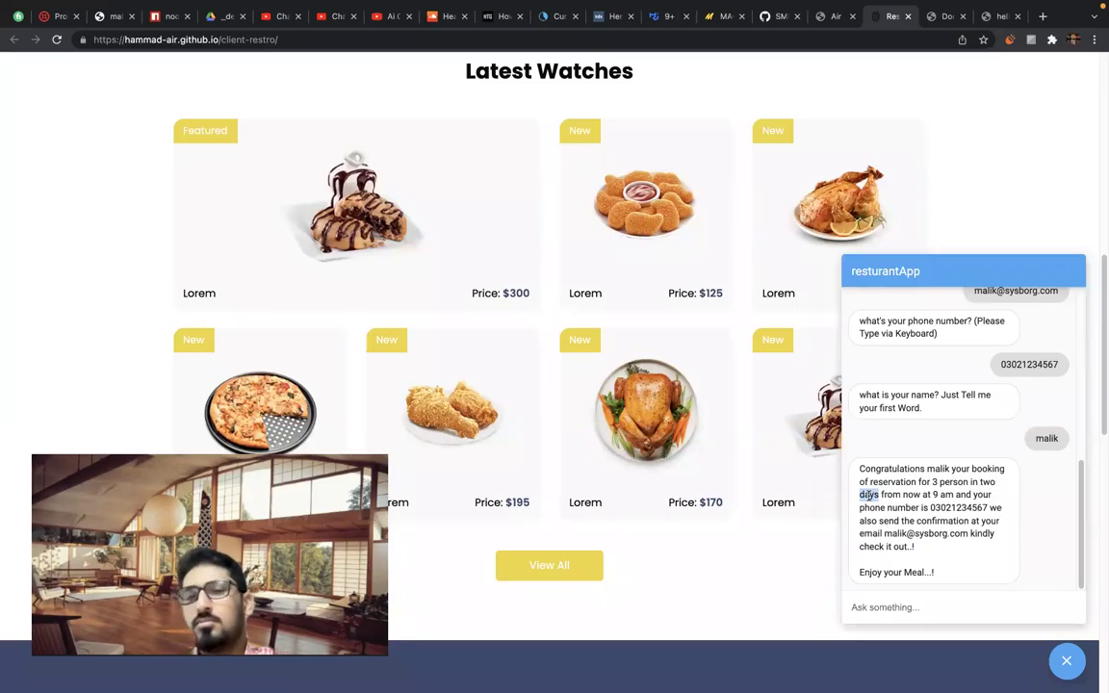
pyautogui.tripleClick(871, 494)
pyautogui.doubleClick(871, 493)
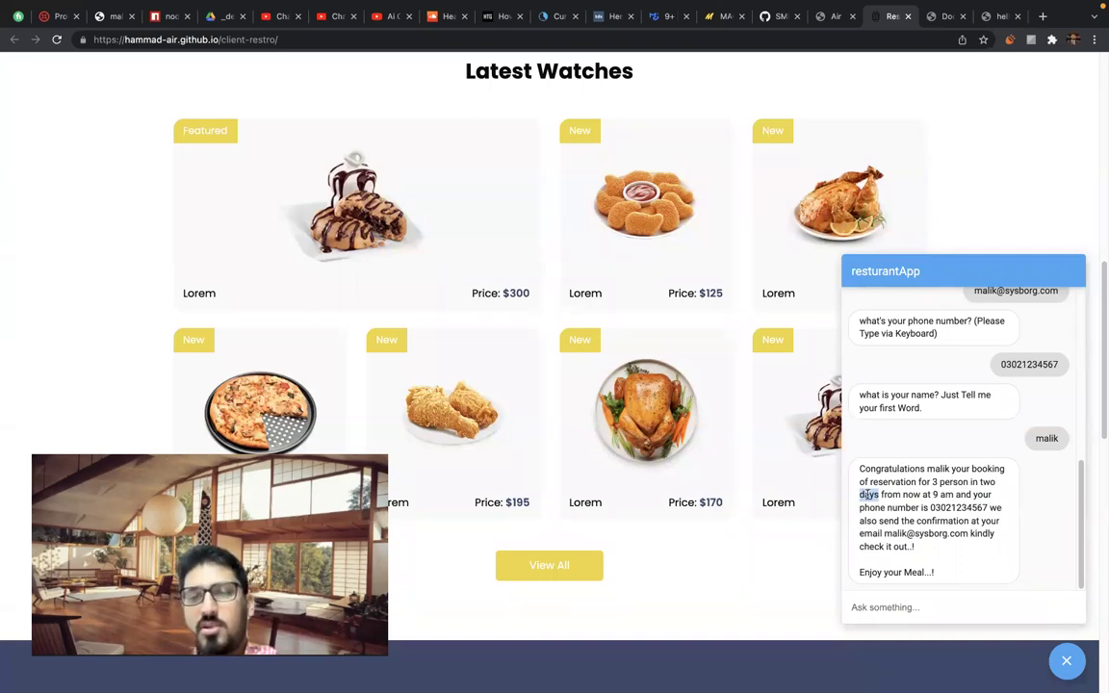
# Clear the highlight and close the chat assistant to return to the restaurant homepage.
pyautogui.scroll(-1, 895, 520)
pyautogui.scroll(1, 914, 544)
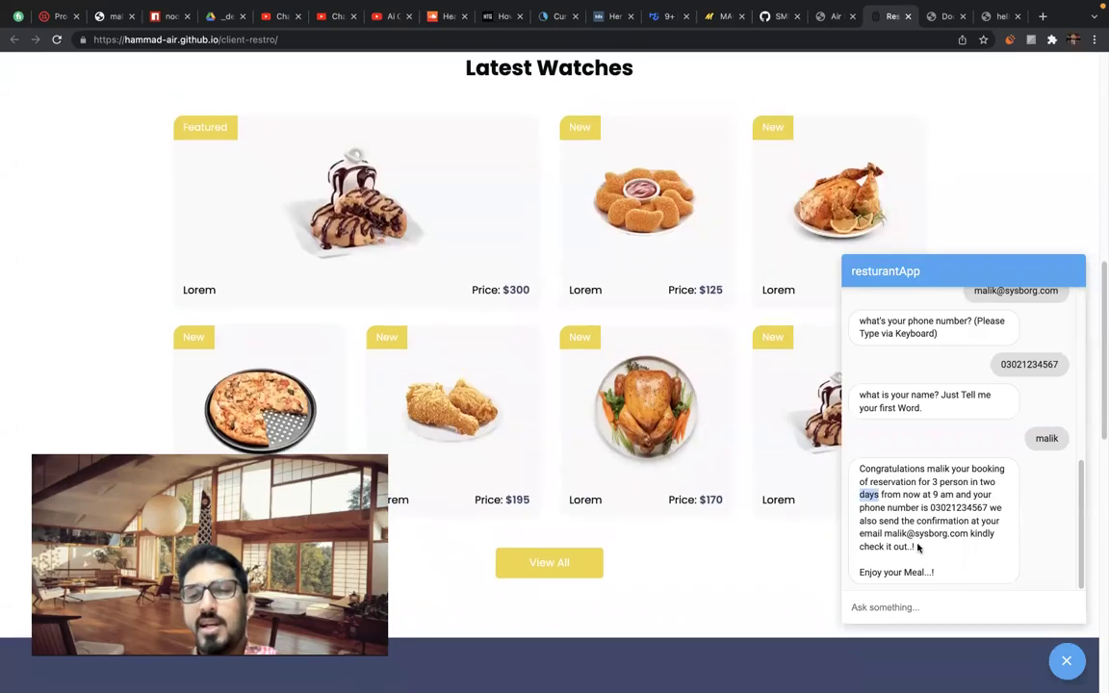
pyautogui.scroll(-2, 962, 520)
pyautogui.click(901, 491)
pyautogui.scroll(1, 903, 462)
pyautogui.scroll(-1, 903, 462)
pyautogui.click(889, 608)
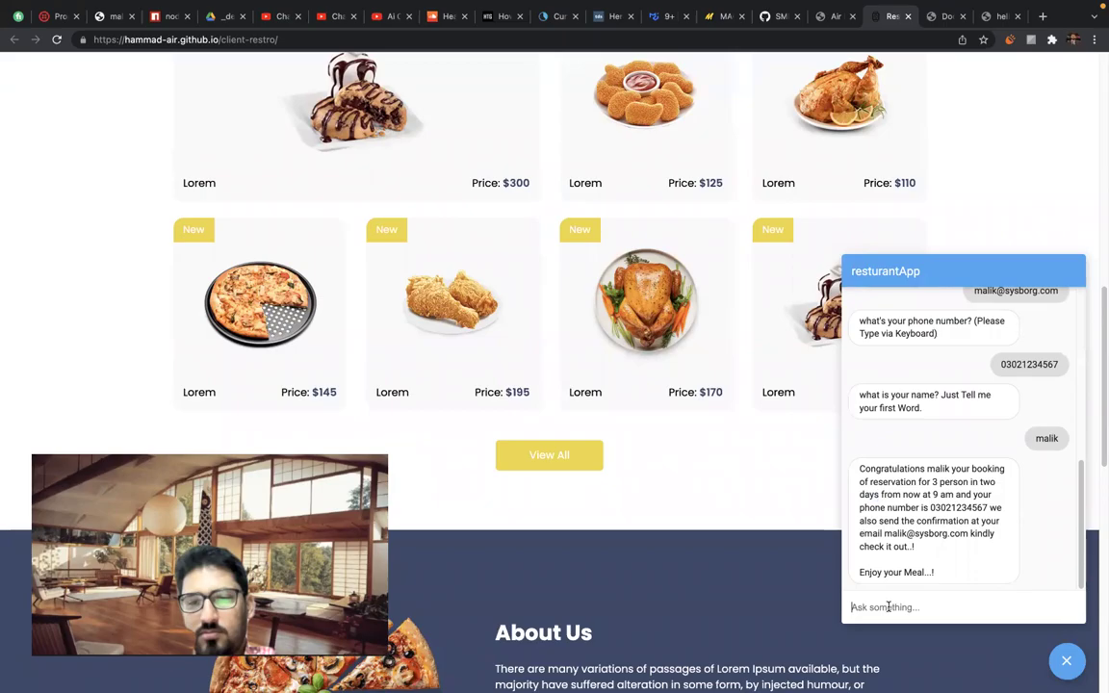
pyautogui.click(1071, 663)
pyautogui.scroll(10, 817, 233)
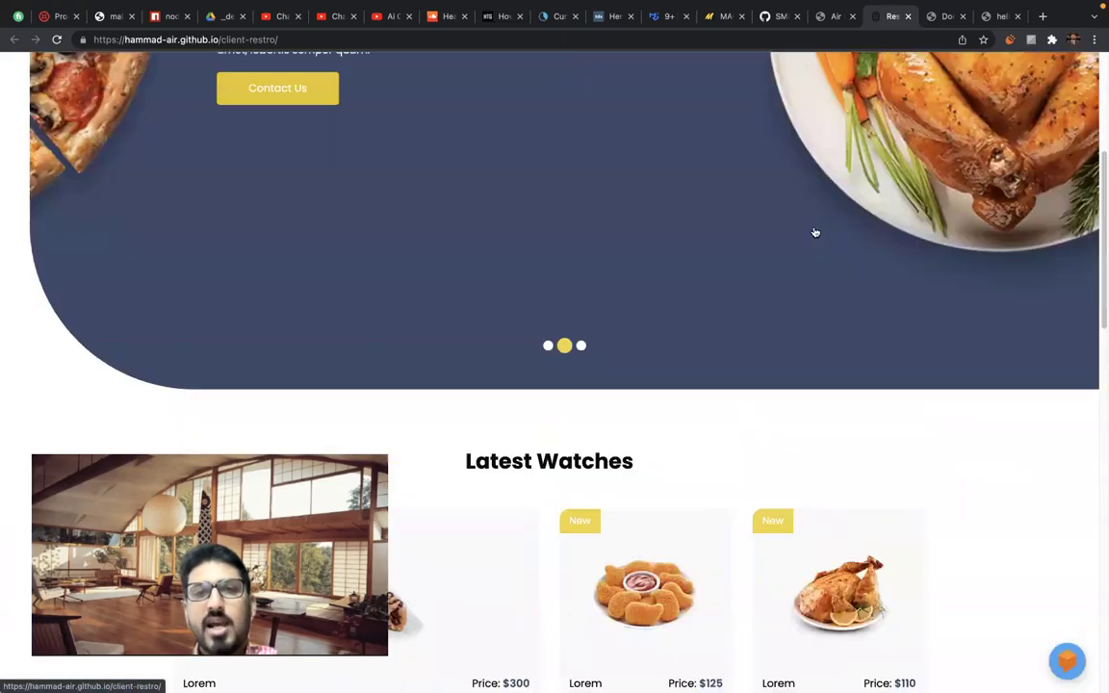
# Open the OUR VIRTUAL ASSISTANT Dialogflow page for resturantApp.
pyautogui.click(653, 77)
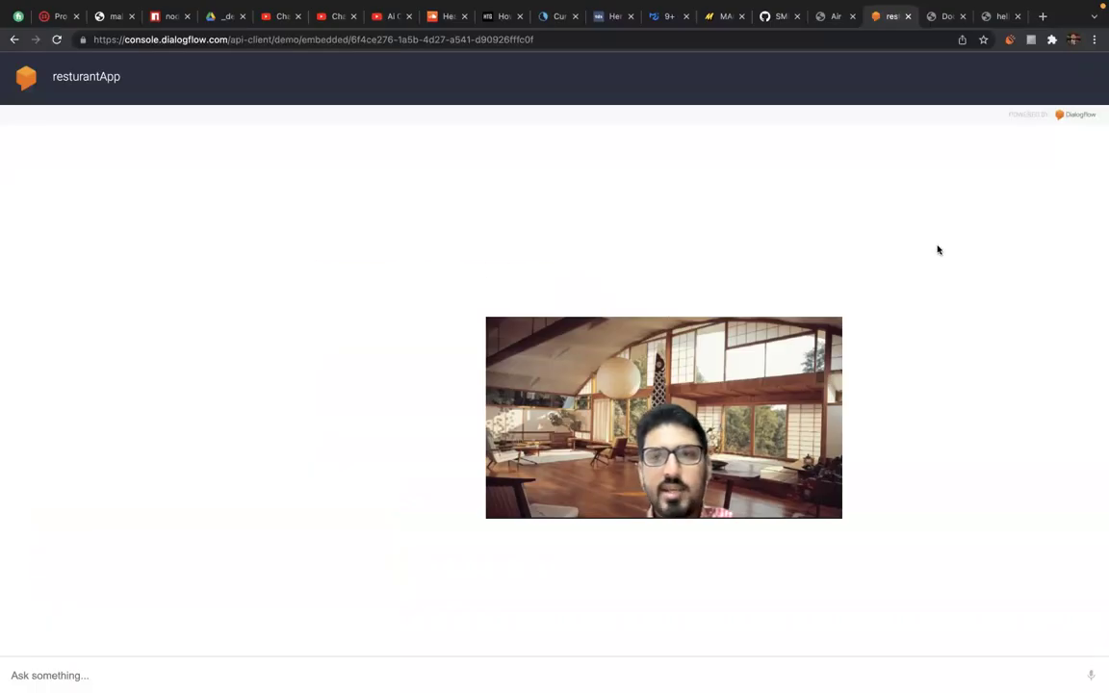
pyautogui.click(59, 677)
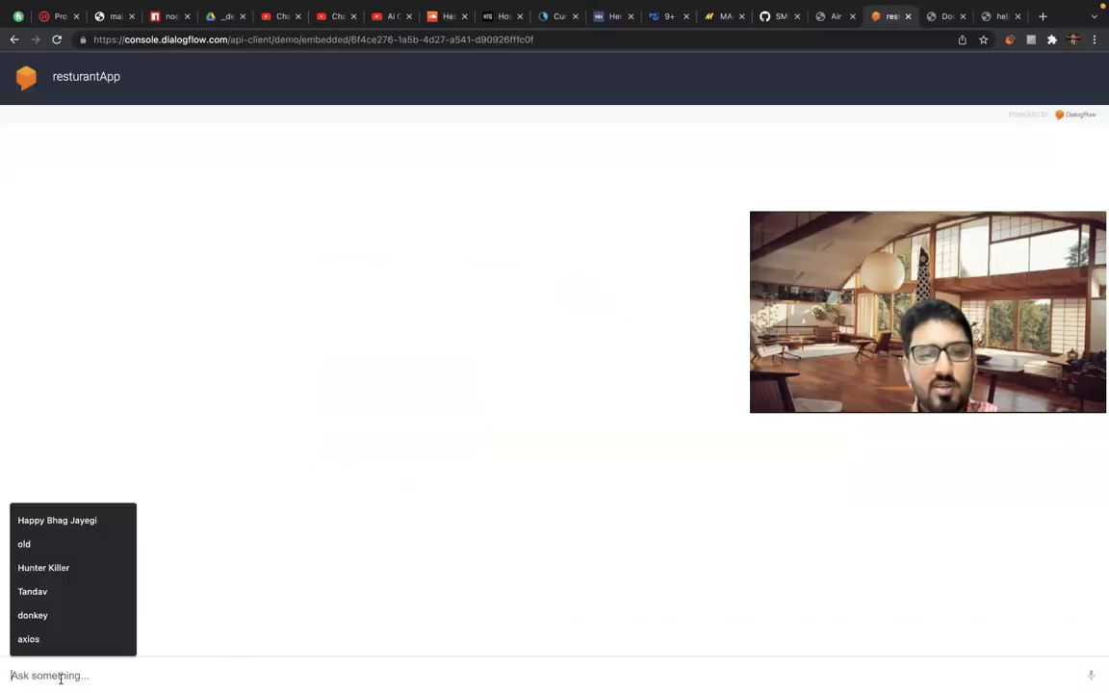
pyautogui.click(382, 440)
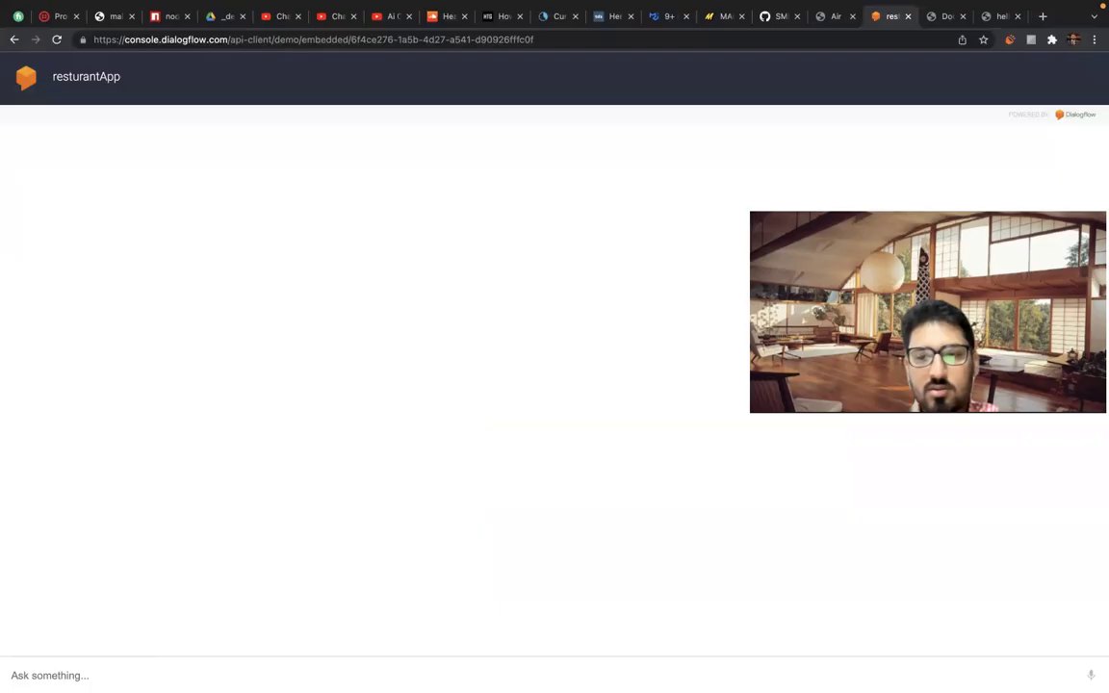
# Allow microphone access for a spoken greeting, then close the resturantApp tab.
pyautogui.click(1091, 676)
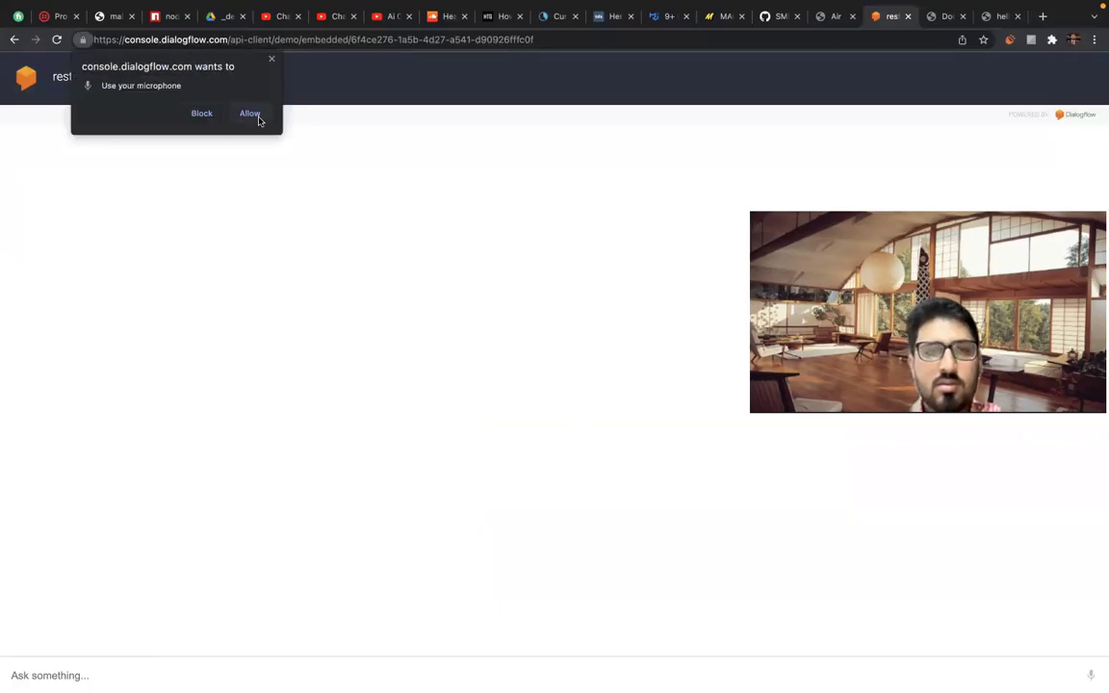
pyautogui.click(252, 113)
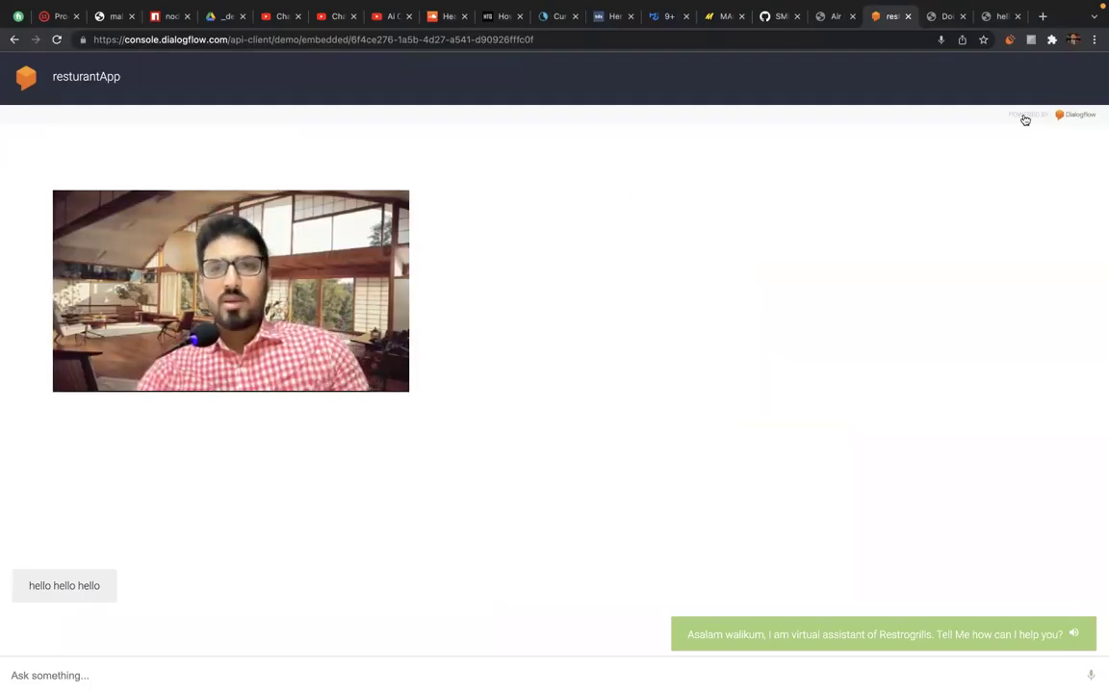
pyautogui.middleClick(890, 17)
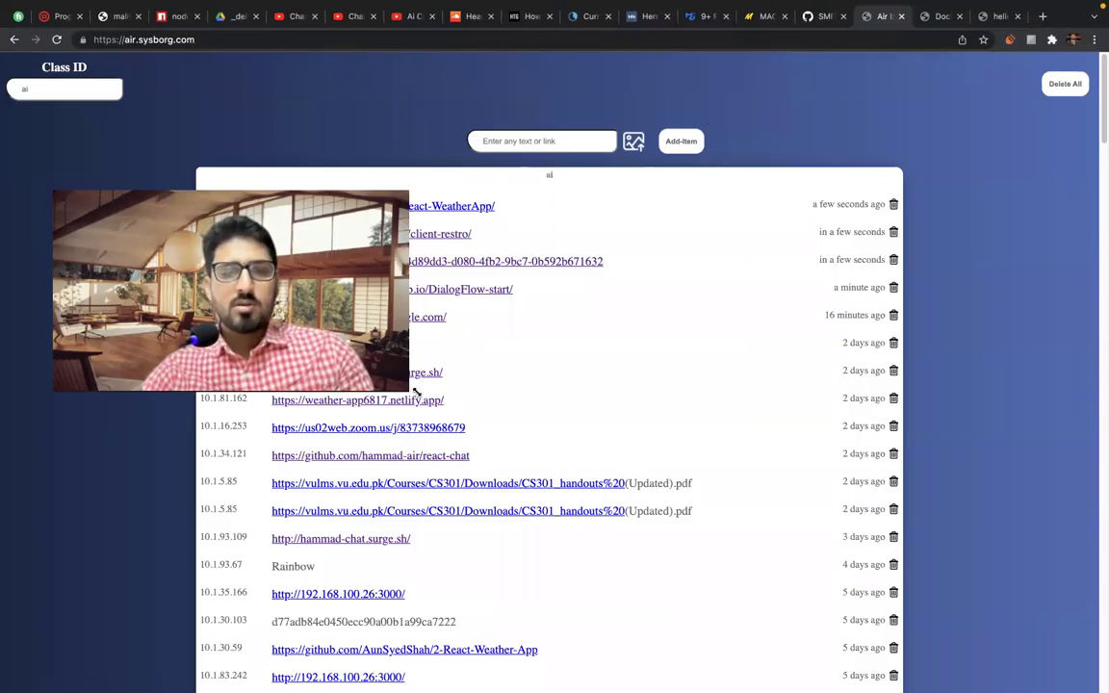
# Open the react-WeatherApp and HotelPro bot.dialogflow.com links, ending on the HotelPro demo.
pyautogui.moveTo(416, 391); pyautogui.dragTo(240, 295)
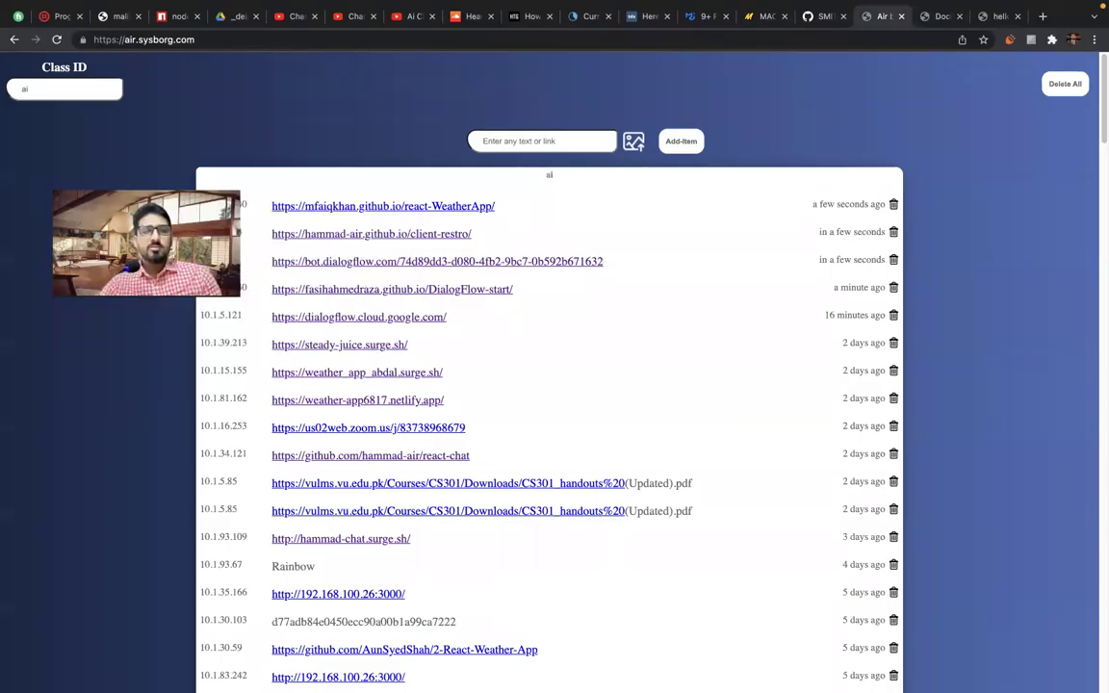
pyautogui.moveTo(144, 178); pyautogui.dragTo(904, 173)
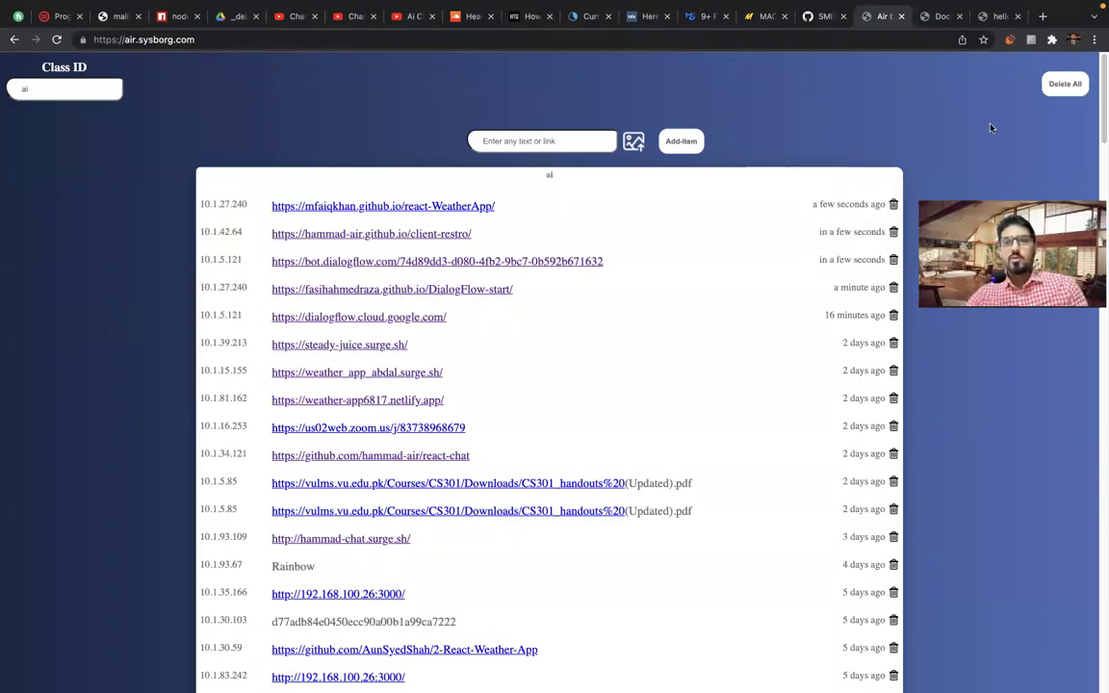
pyautogui.click(336, 233)
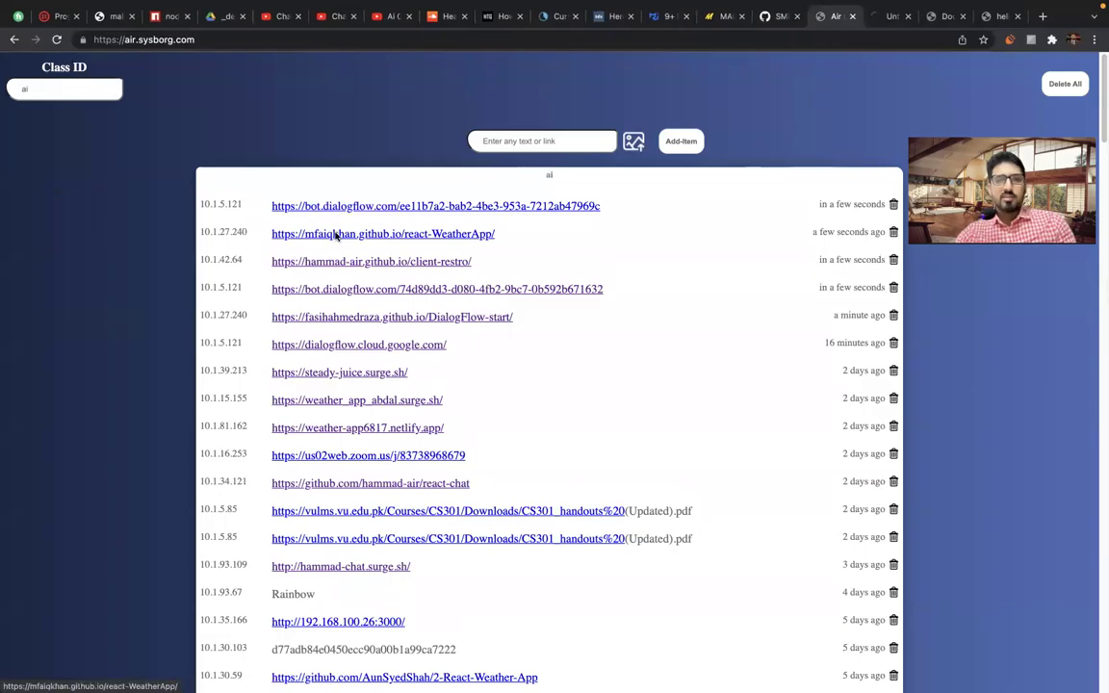
pyautogui.click(346, 206)
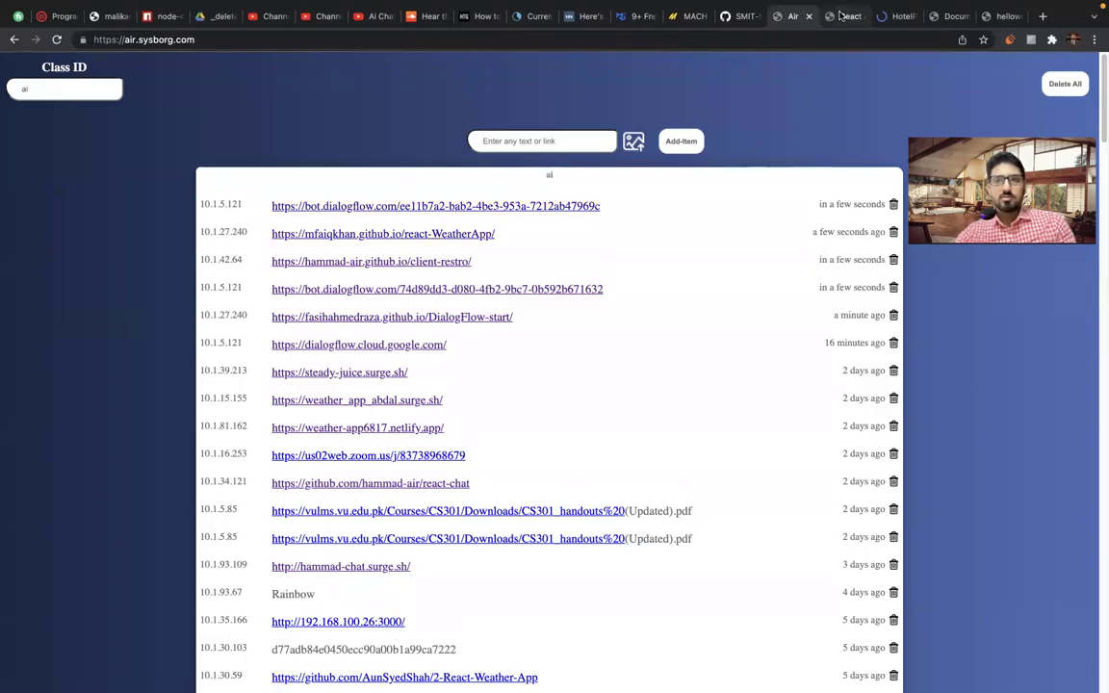
pyautogui.click(840, 16)
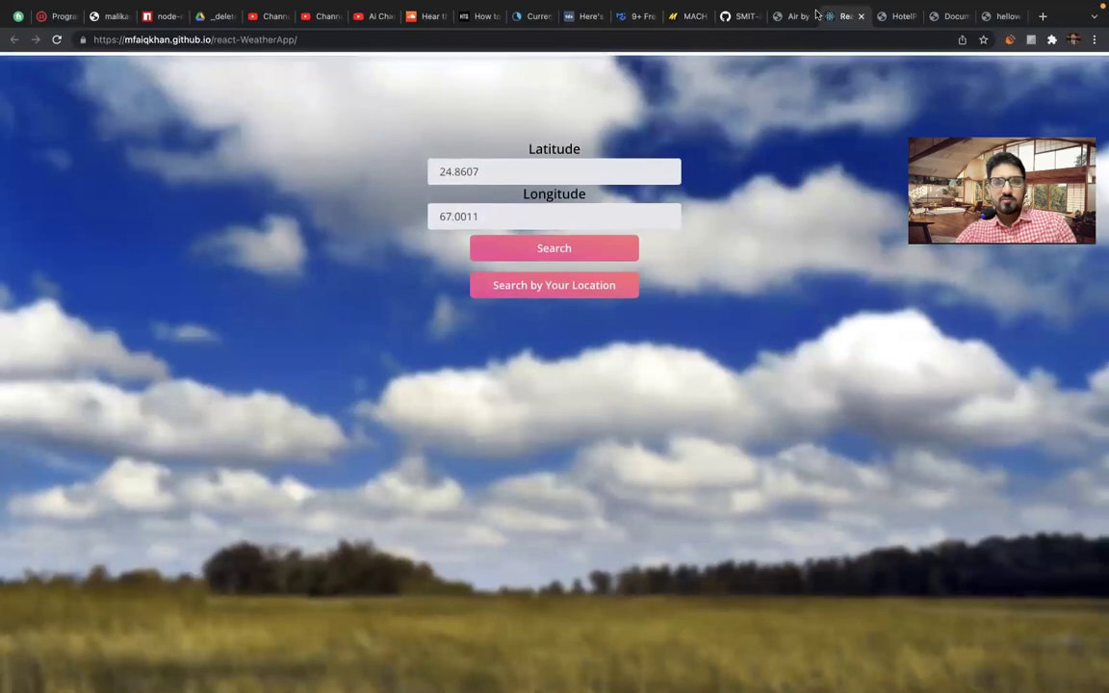
pyautogui.click(897, 16)
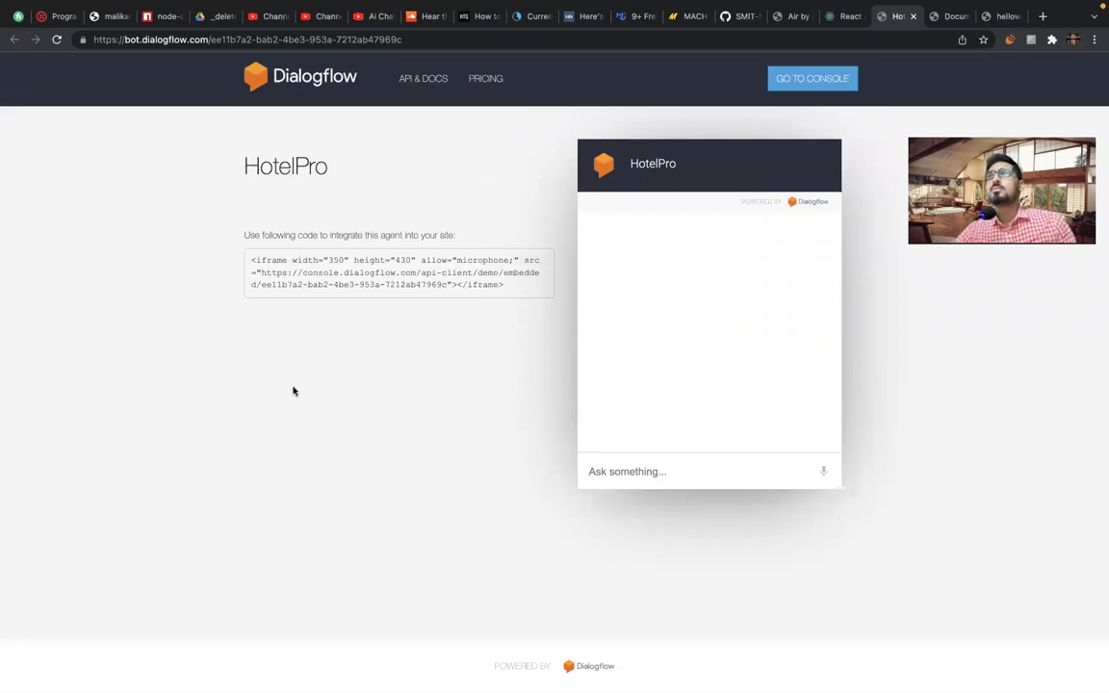
# Greet the HotelPro bot with 'hi' and send a 'booo hotel' booking request.
pyautogui.click(616, 463)
pyautogui.write('i')
pyautogui.press('BackSpace')
pyautogui.write('hi')
pyautogui.press('Return')
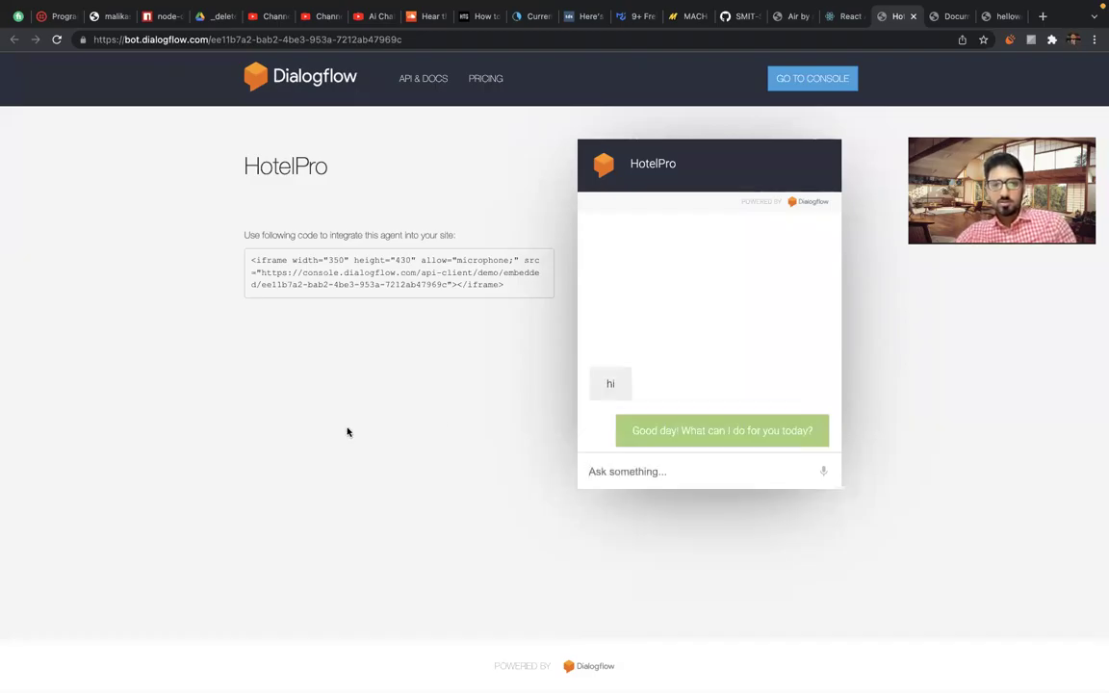
pyautogui.click(597, 470)
pyautogui.write('b')
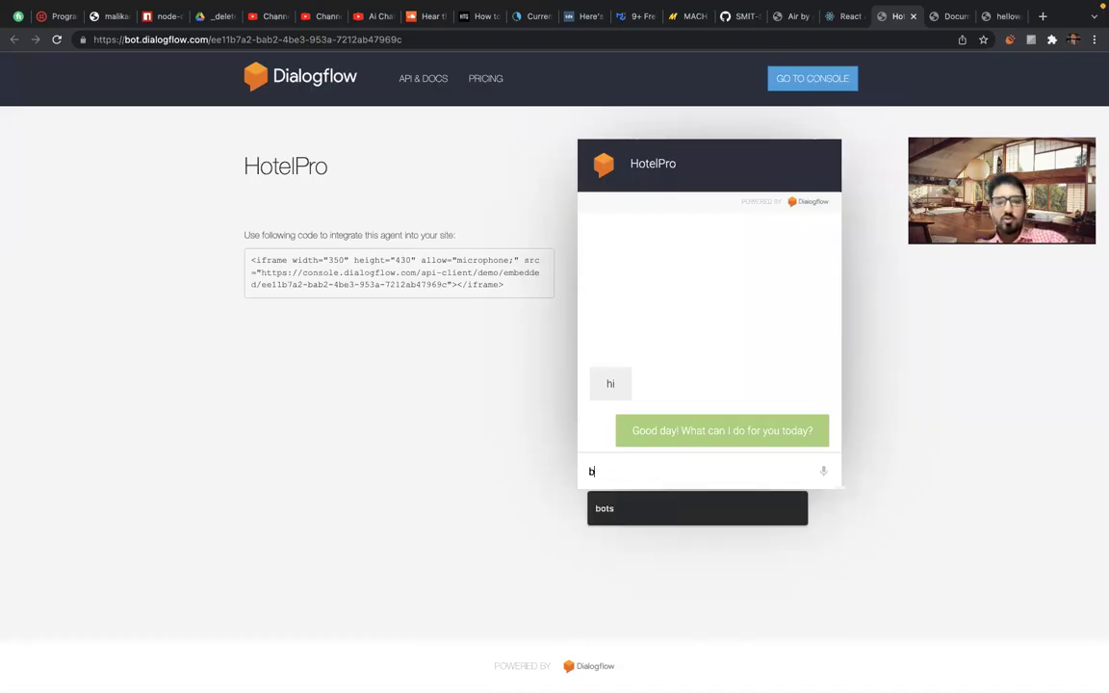
pyautogui.write('ooo hotel')
pyautogui.press('Return')
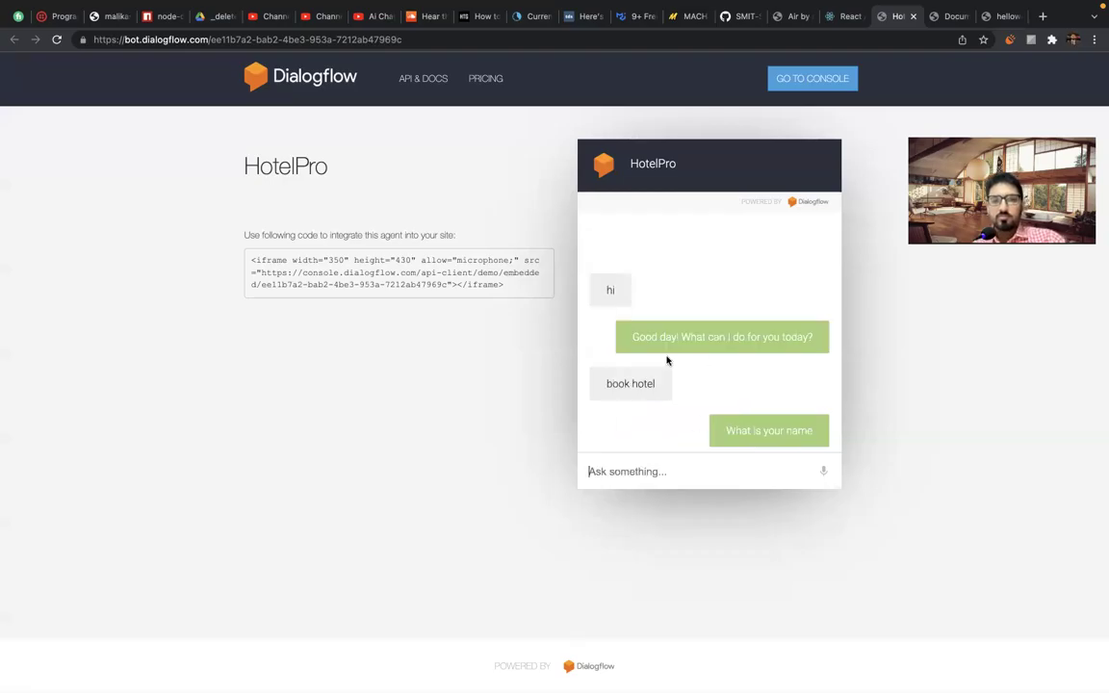
# Answer with the guest's first name, 4 people, and the guest's e-mail address.
pyautogui.click(619, 471)
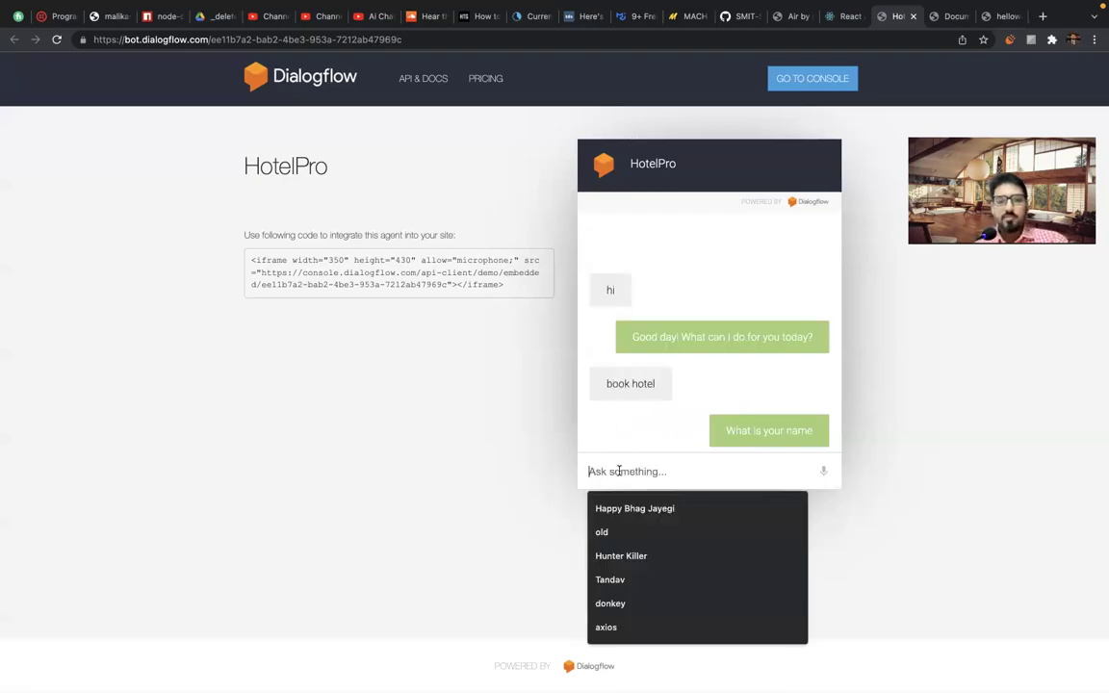
pyautogui.write('malik')
pyautogui.press('Return')
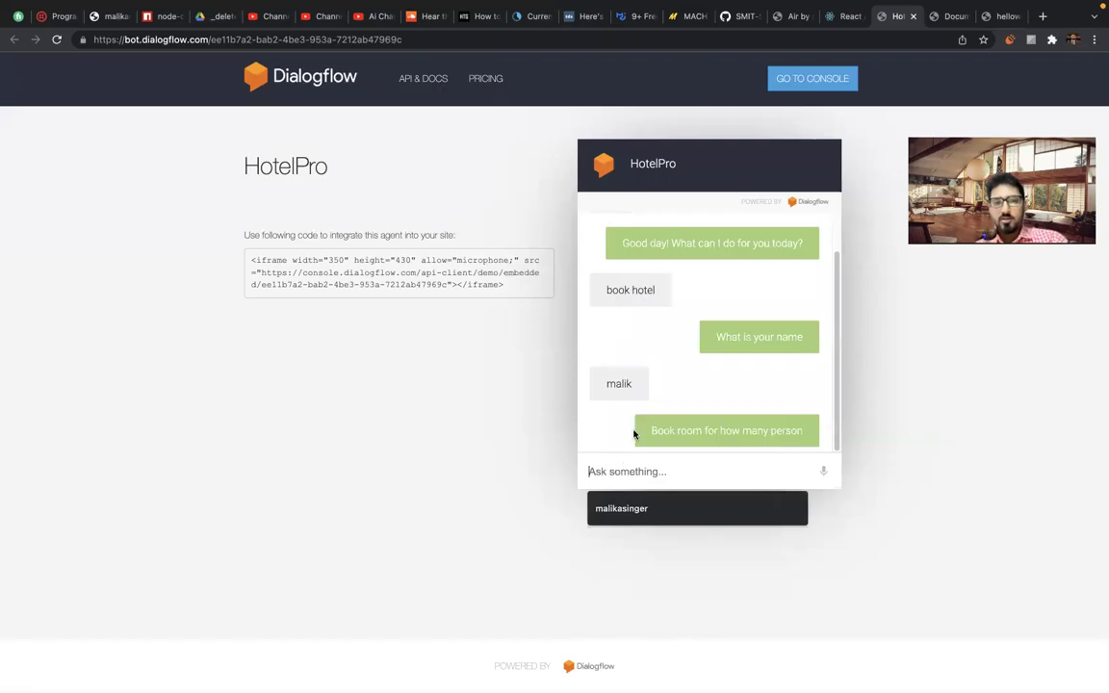
pyautogui.click(623, 470)
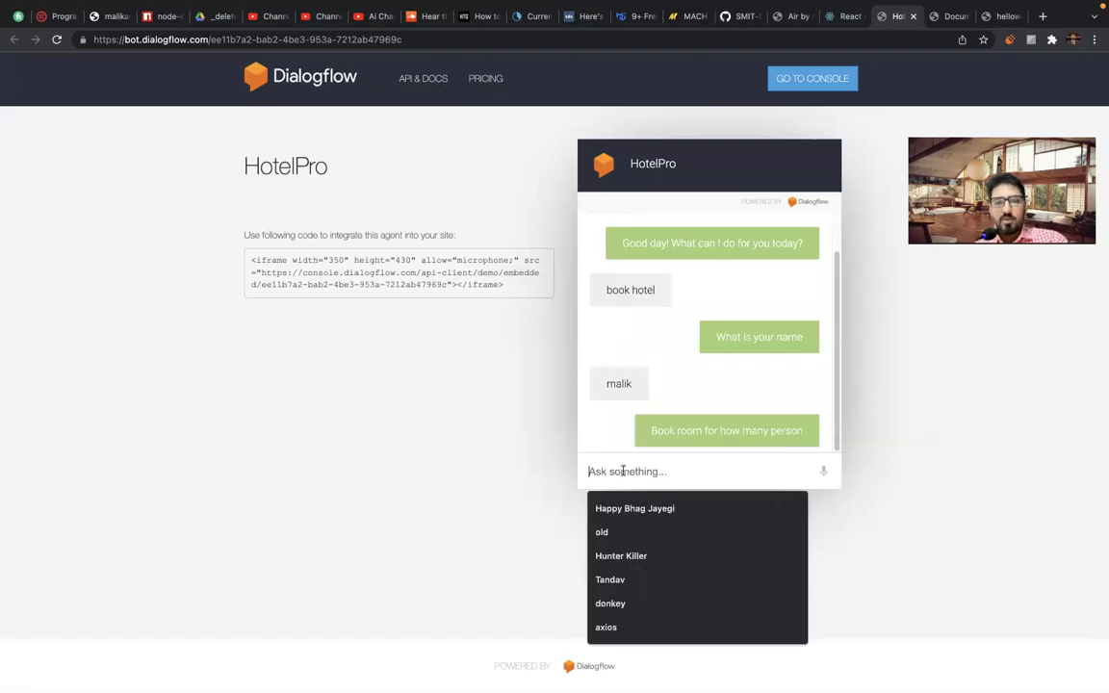
pyautogui.write('4')
pyautogui.press('Return')
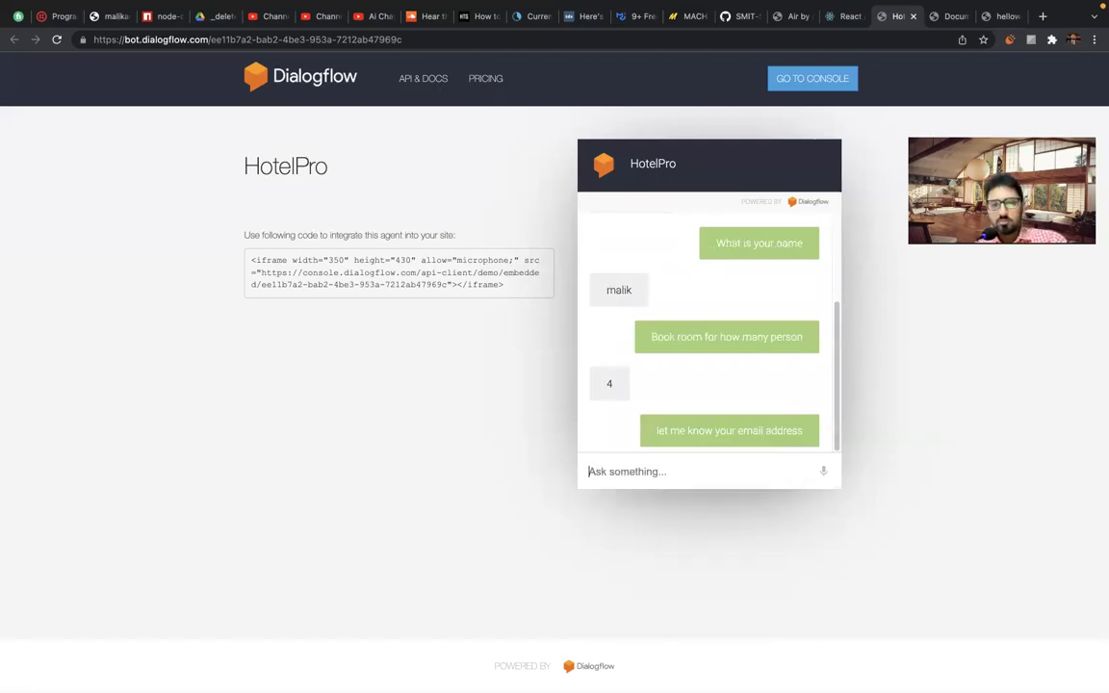
pyautogui.click(591, 471)
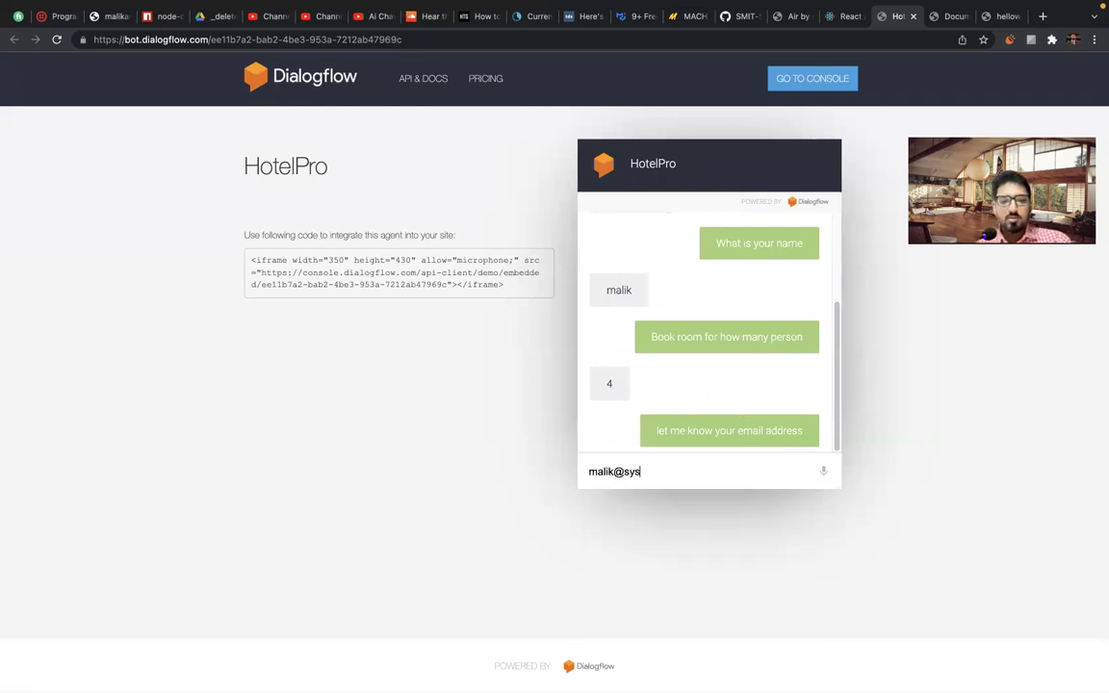
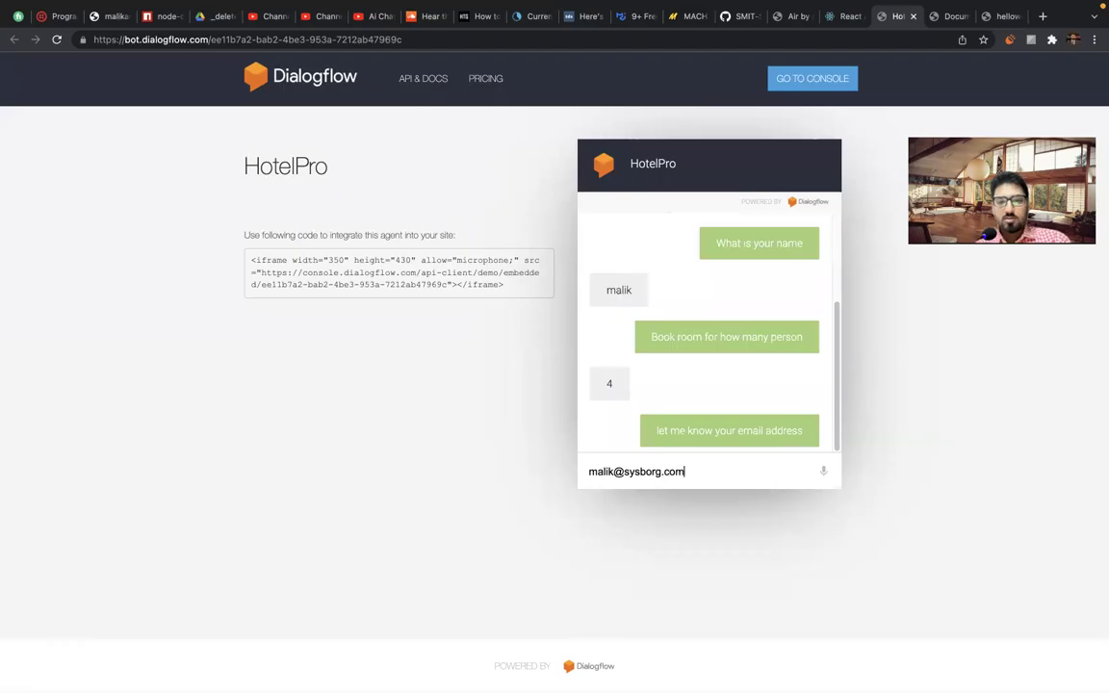
pyautogui.press('Return')
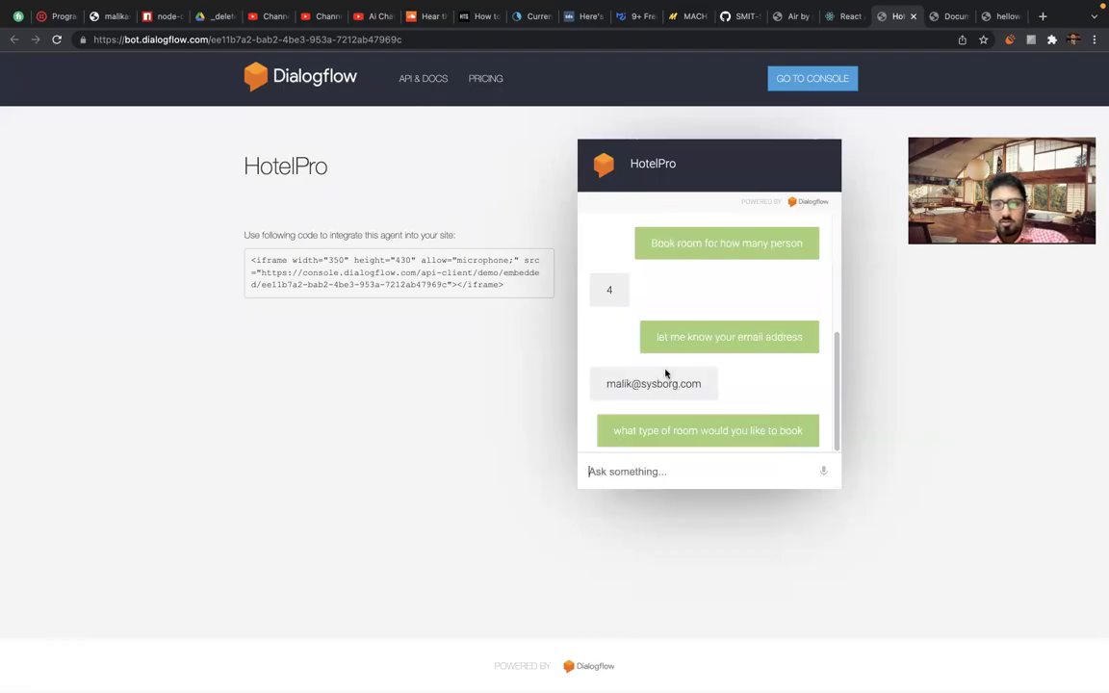
# Reply 'any type', then give the room type as 'normal' and finally 'standard'.
pyautogui.click(635, 469)
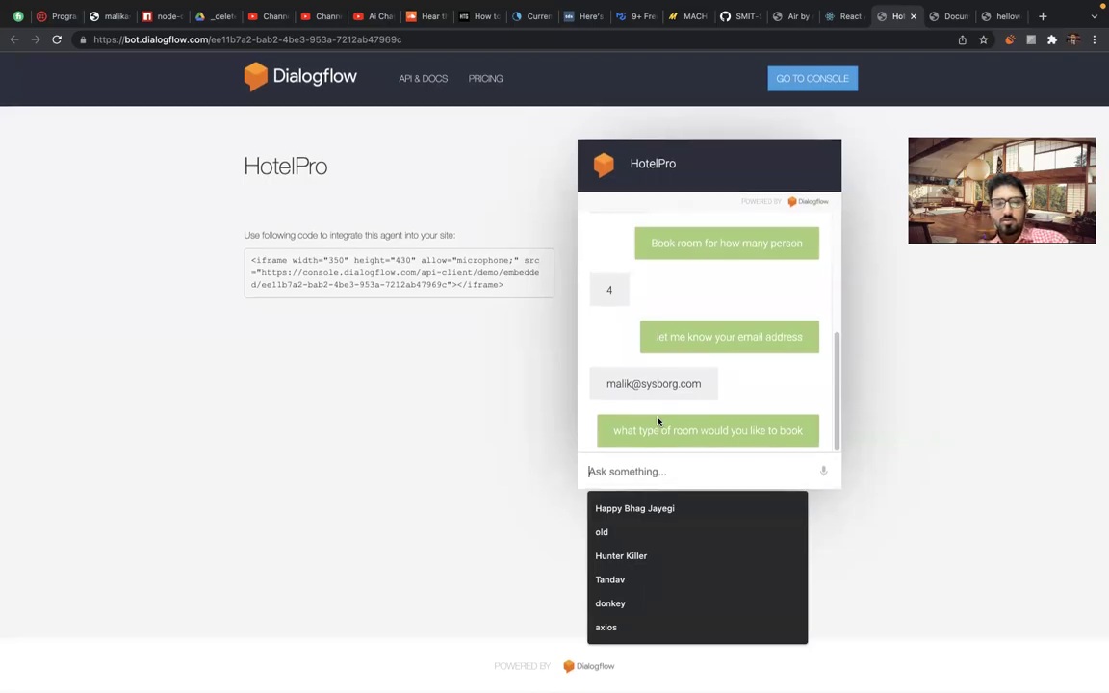
pyautogui.write('any typ')
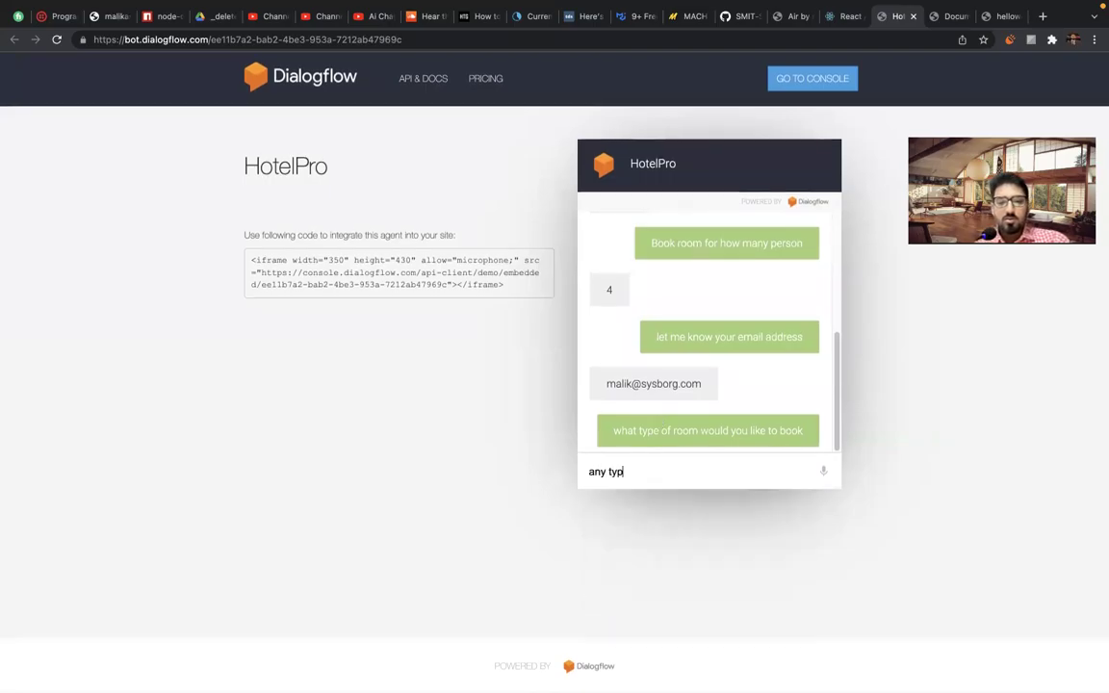
pyautogui.write('e')
pyautogui.press('Return')
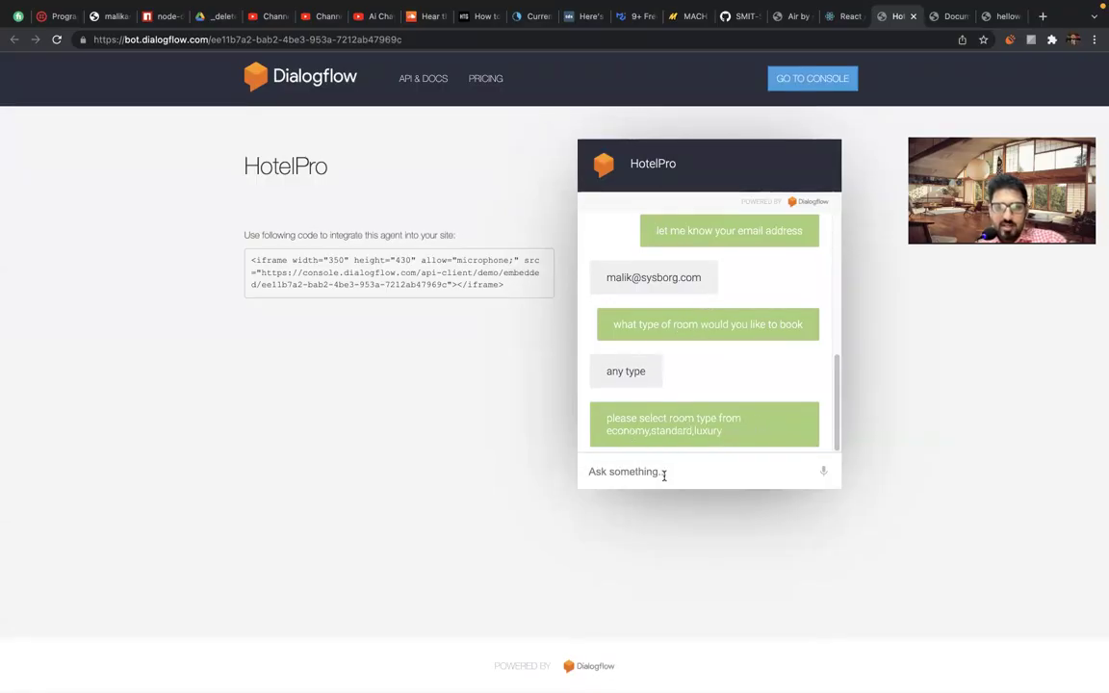
pyautogui.click(671, 472)
pyautogui.write('sta')
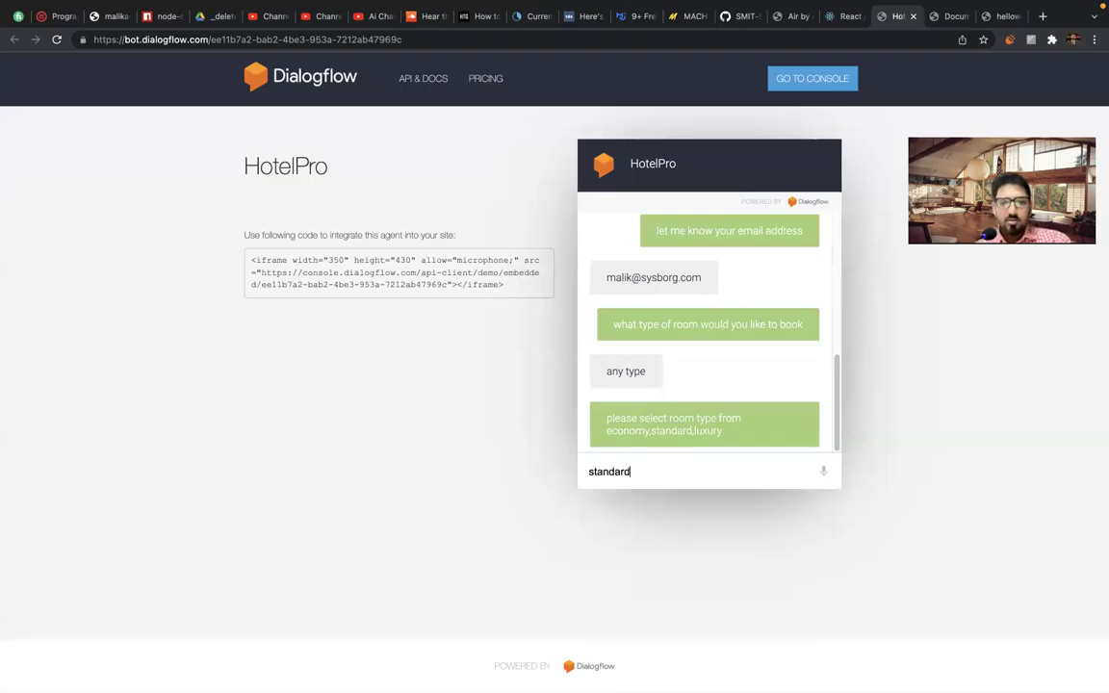
pyautogui.write('nd')
pyautogui.press('BackSpace')
pyautogui.press('BackSpace')
pyautogui.press('BackSpace')
pyautogui.press('BackSpace')
pyautogui.press('BackSpace')
pyautogui.write('n')
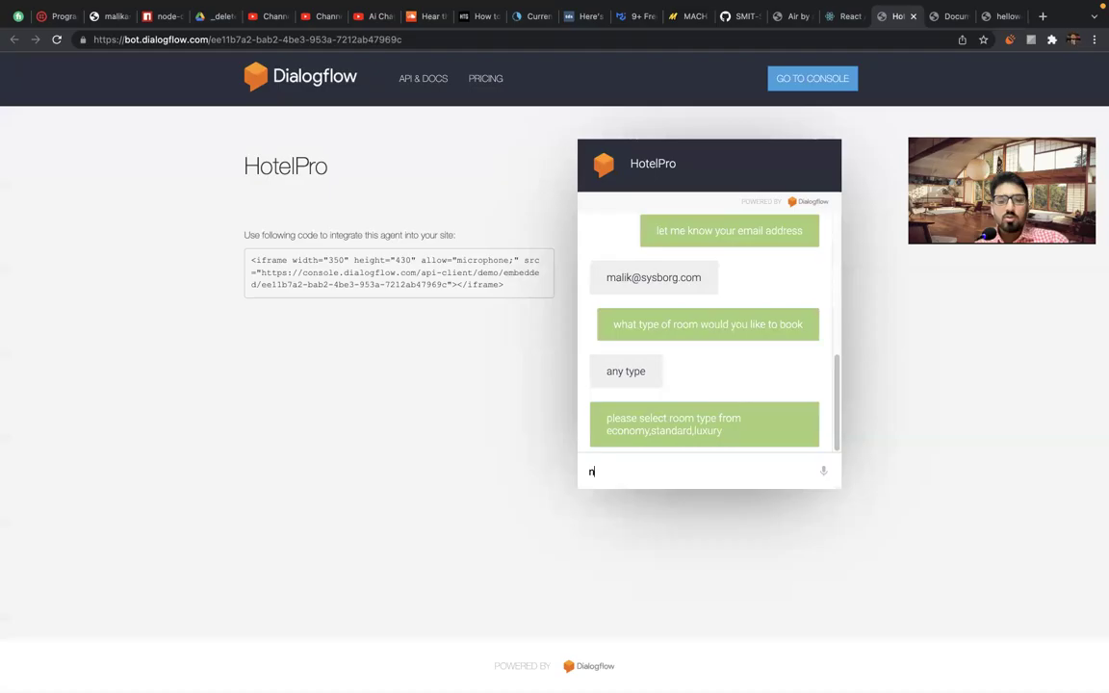
pyautogui.write('ormal')
pyautogui.press('Return')
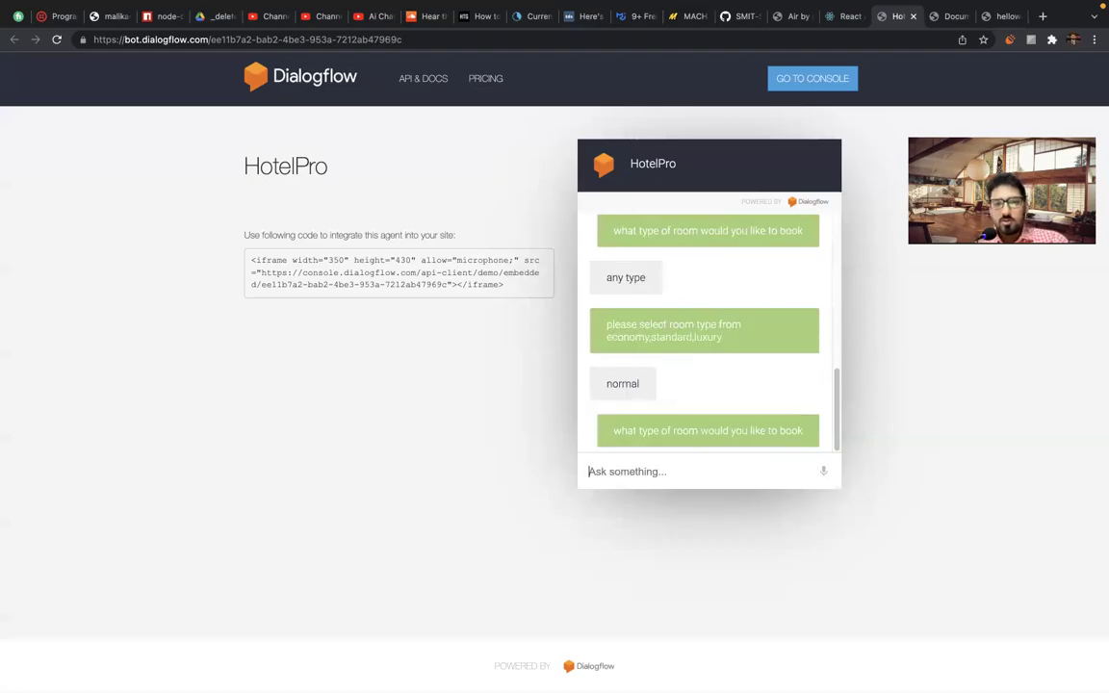
pyautogui.click(675, 464)
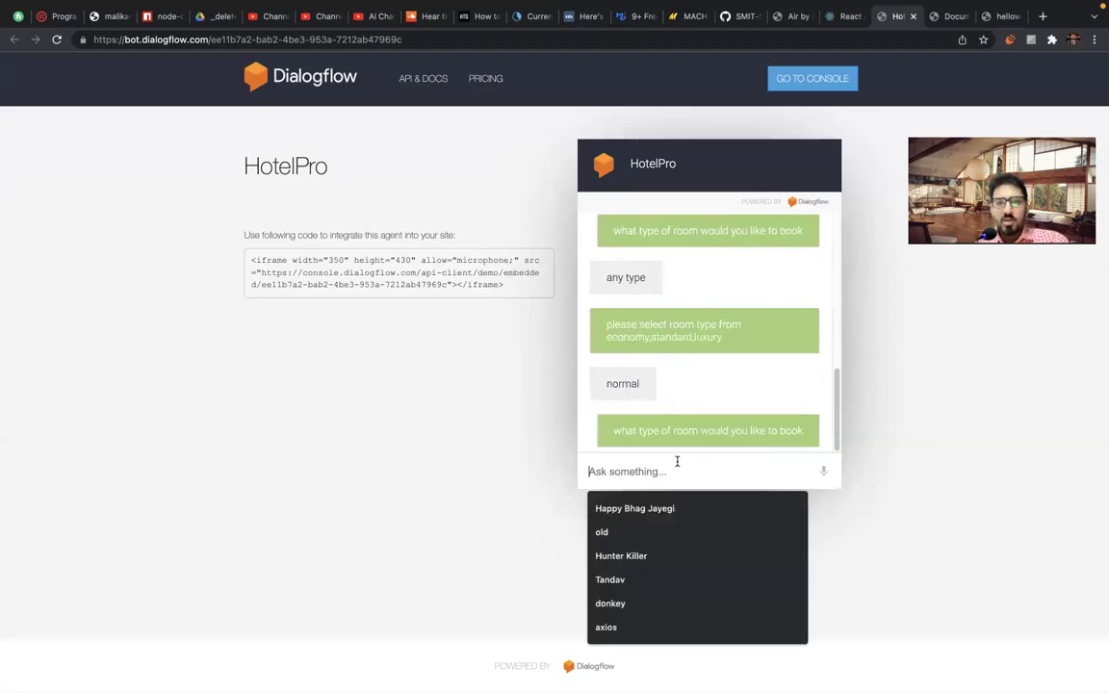
pyautogui.write('standard')
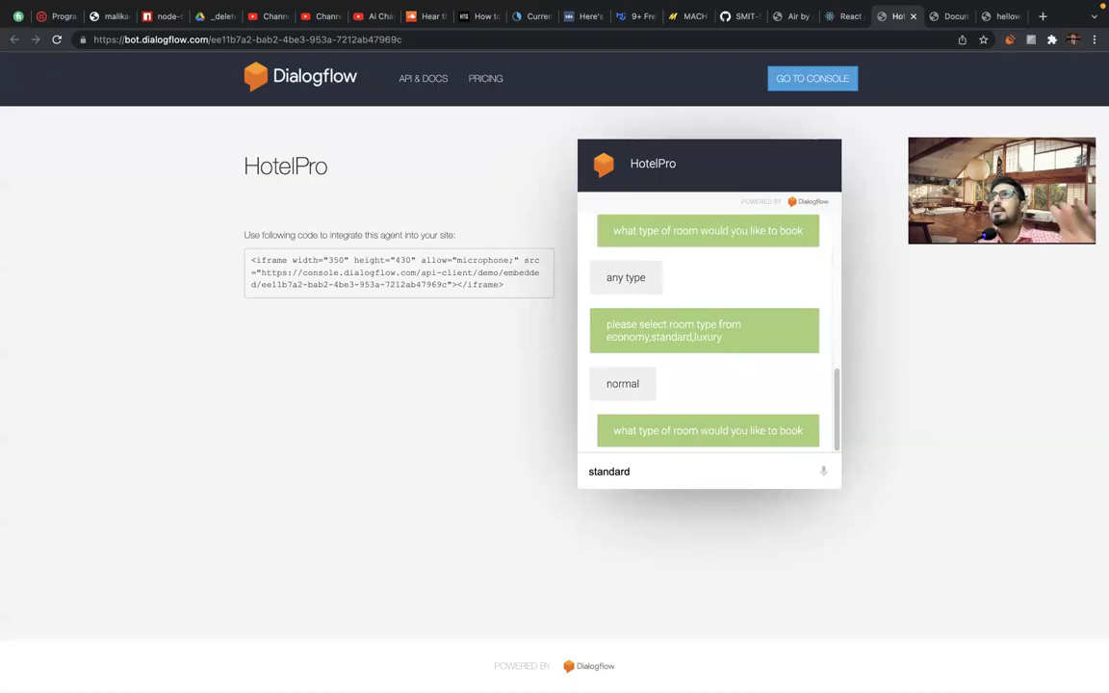
pyautogui.press('Return')
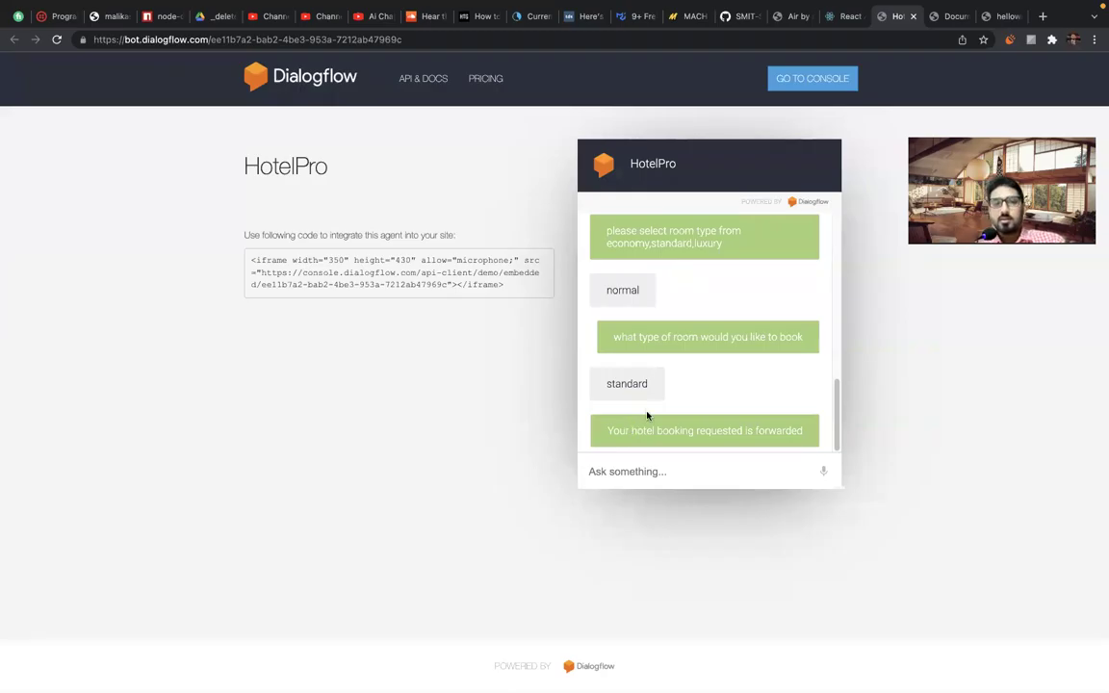
# Send 'ok' to confirm the booking, then close the HotelPro tab.
pyautogui.click(667, 469)
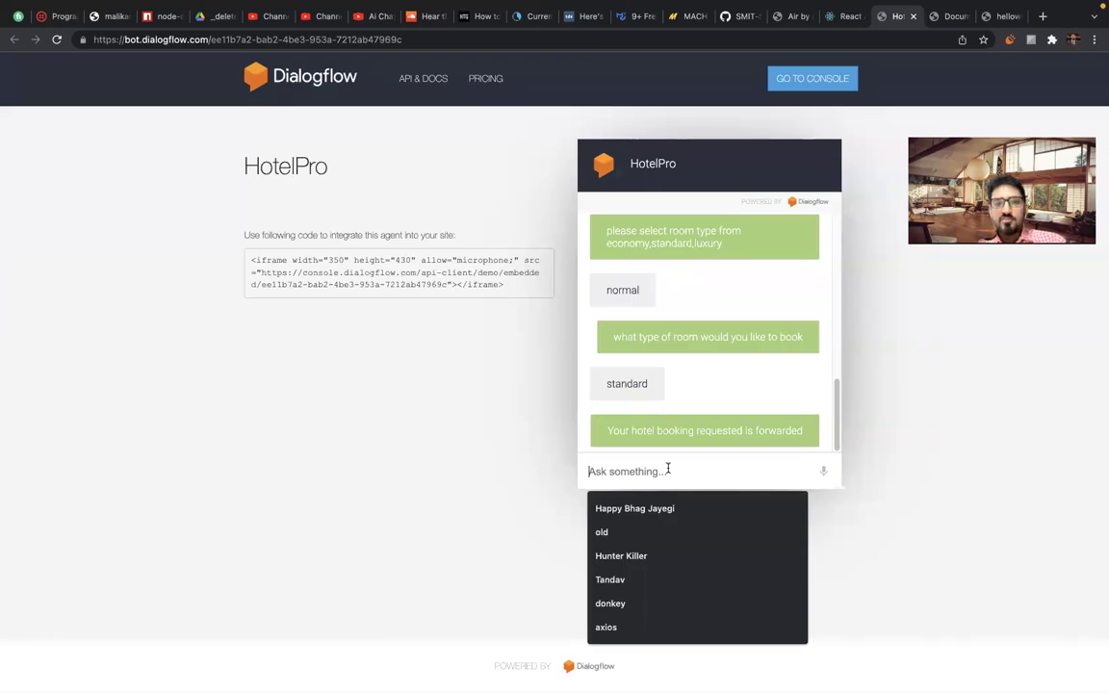
pyautogui.write('ok')
pyautogui.press('Return')
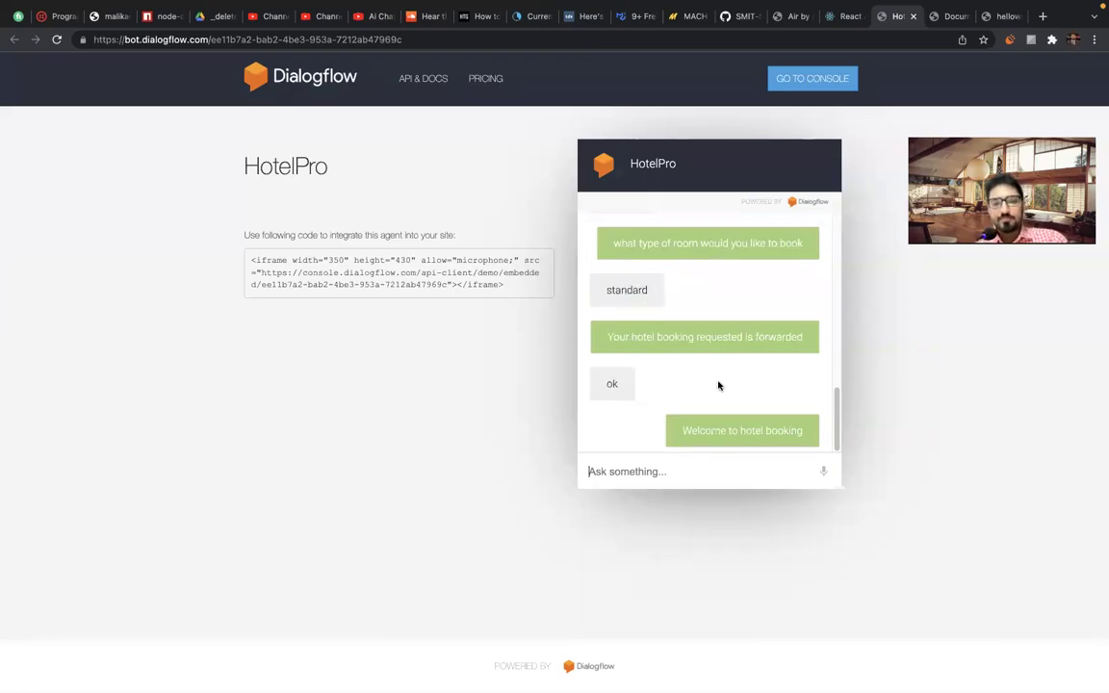
pyautogui.click(638, 469)
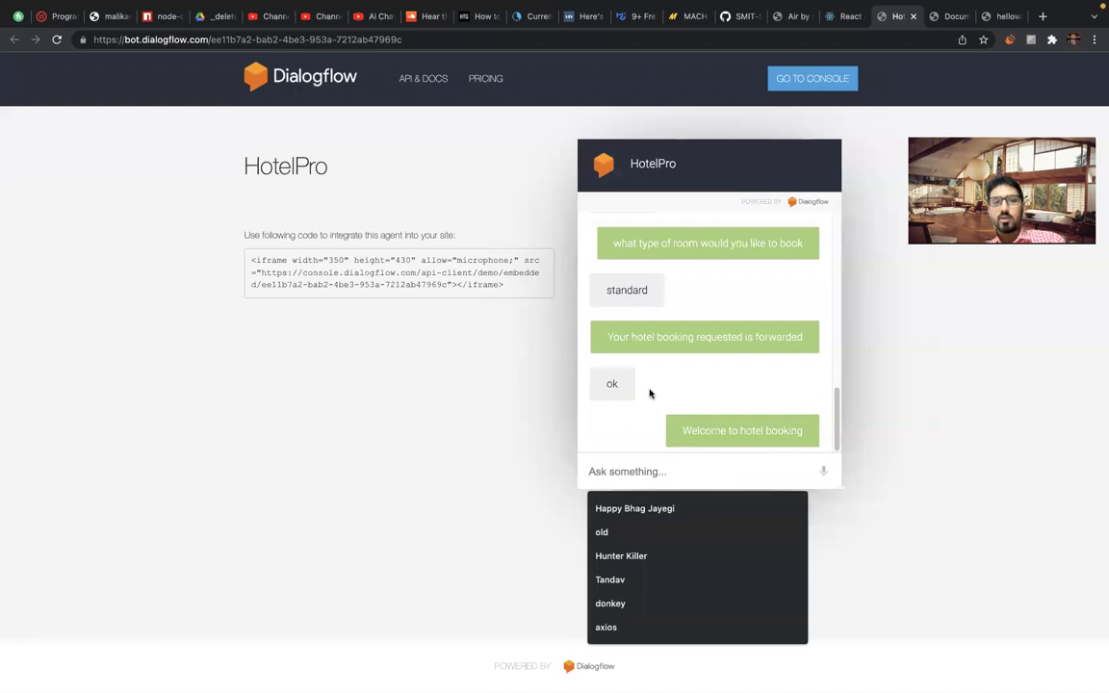
pyautogui.click(492, 394)
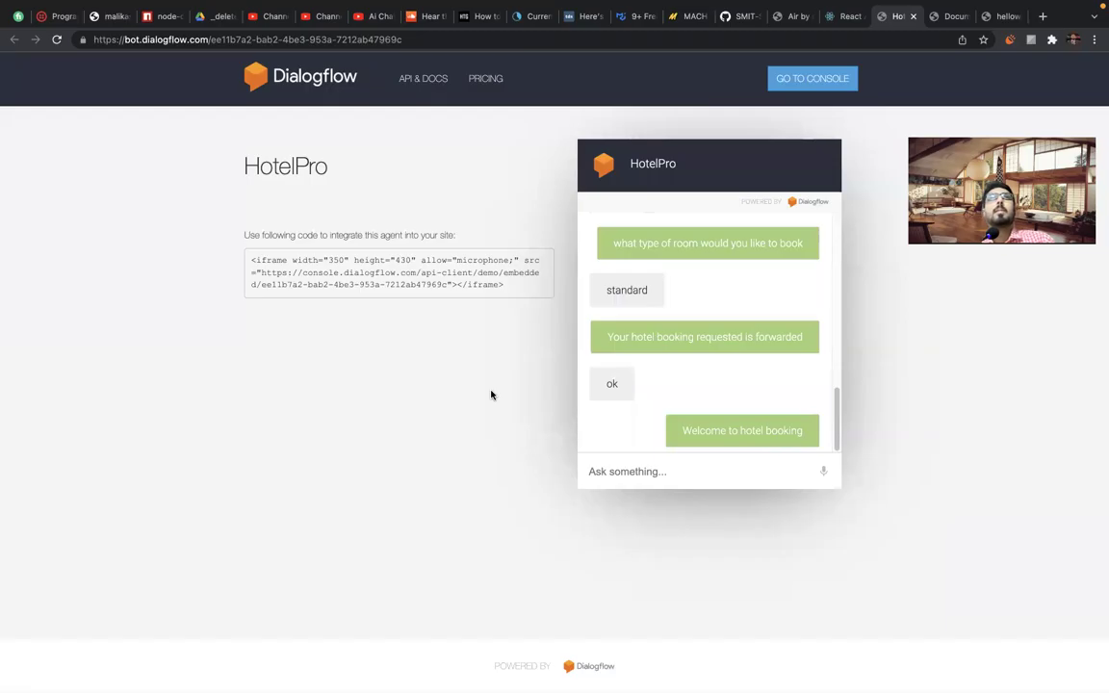
pyautogui.click(913, 16)
pyautogui.click(913, 17)
# Close the remaining demo tabs and select several link entries in the Air by sysborg list.
pyautogui.click(914, 17)
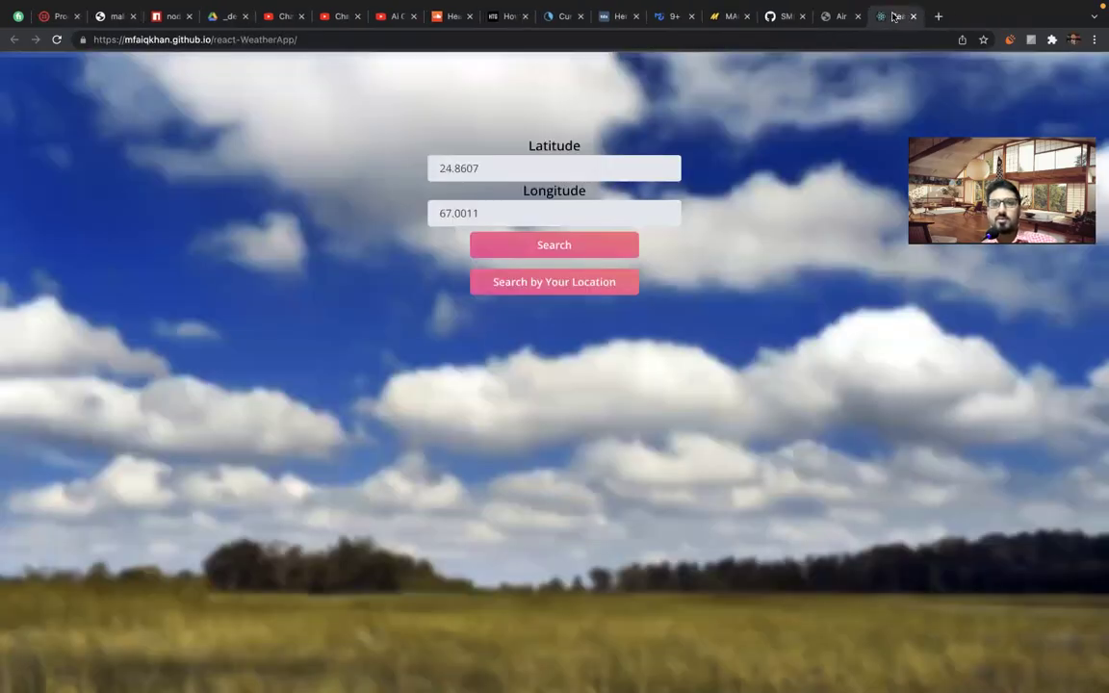
pyautogui.click(878, 16)
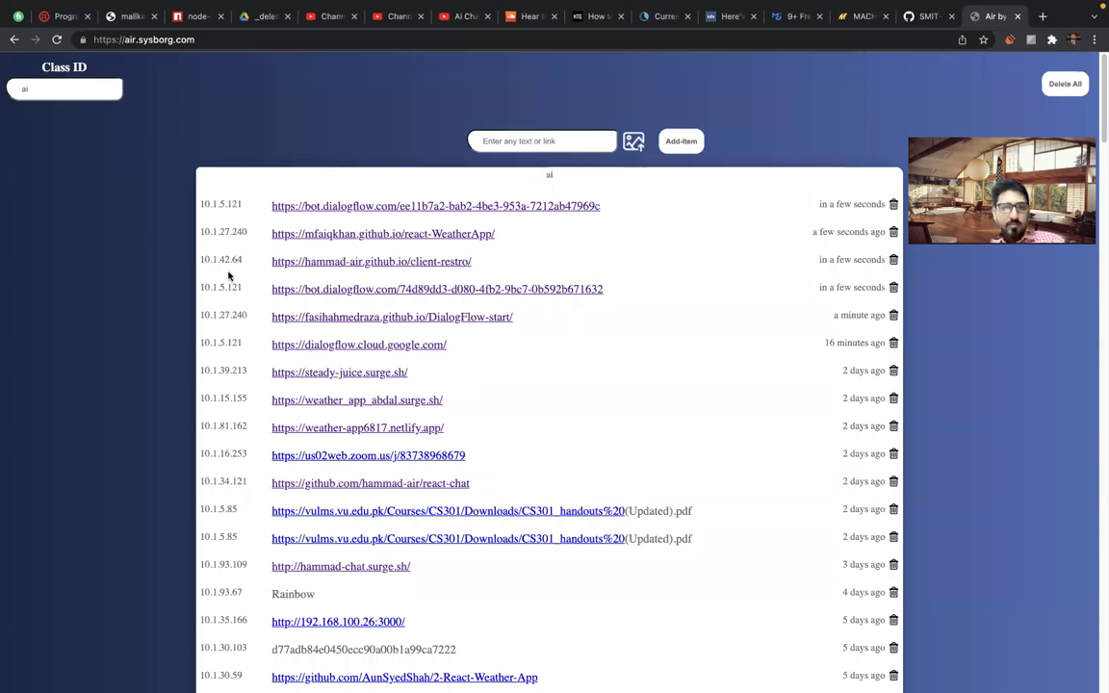
pyautogui.tripleClick(255, 237)
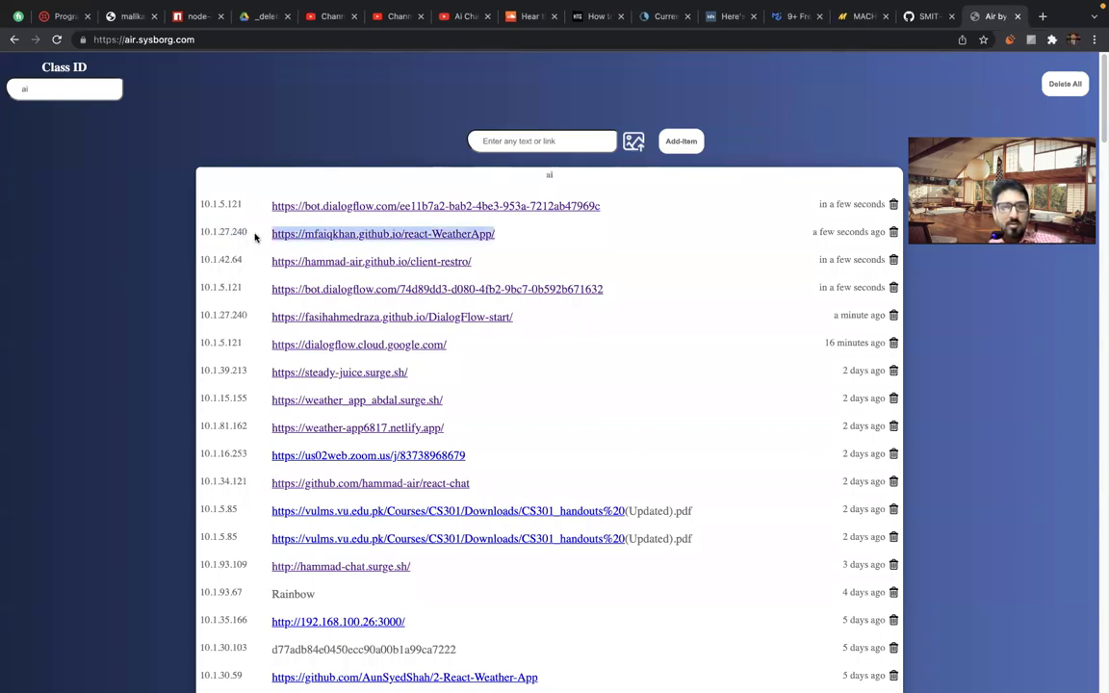
pyautogui.tripleClick(258, 263)
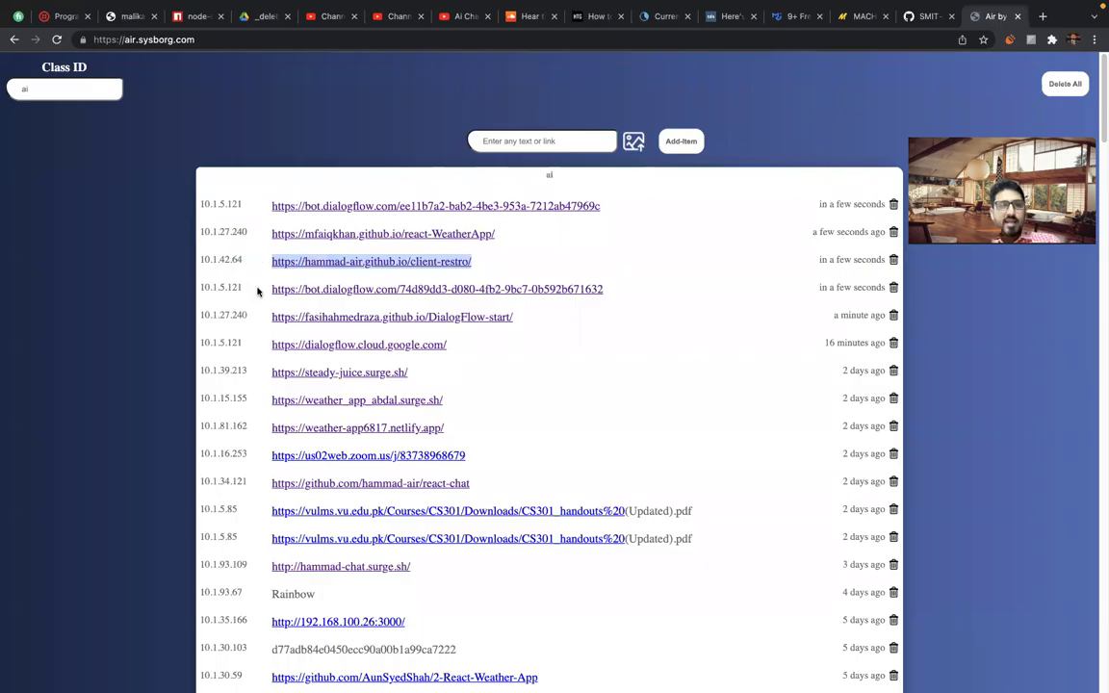
pyautogui.tripleClick(258, 290)
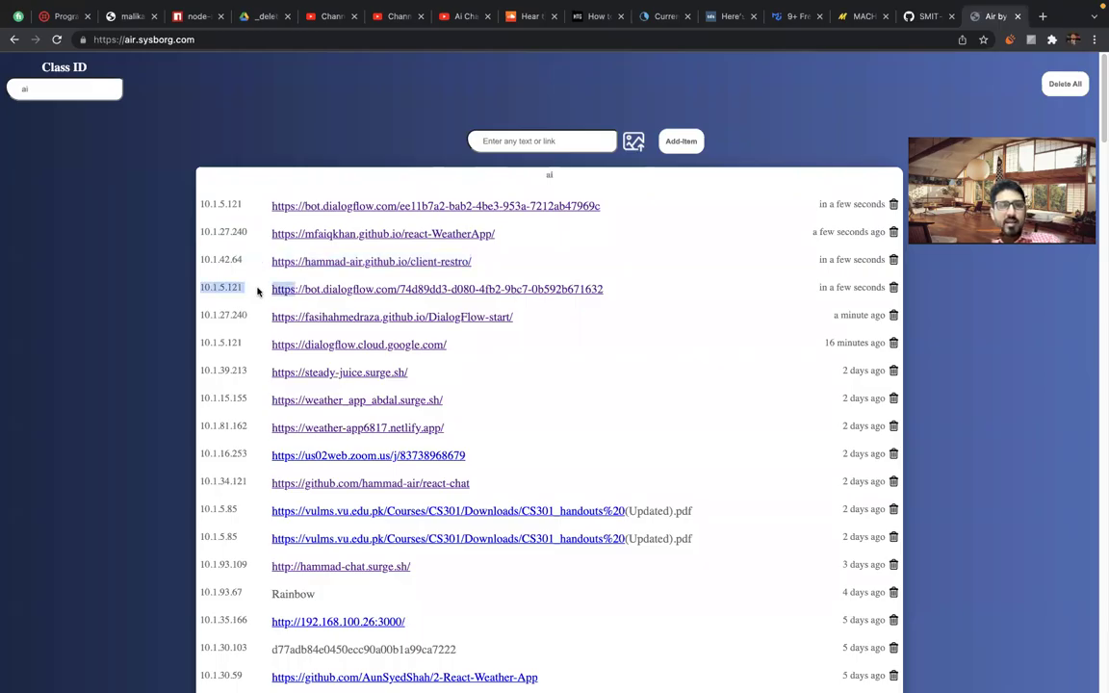
pyautogui.tripleClick(257, 208)
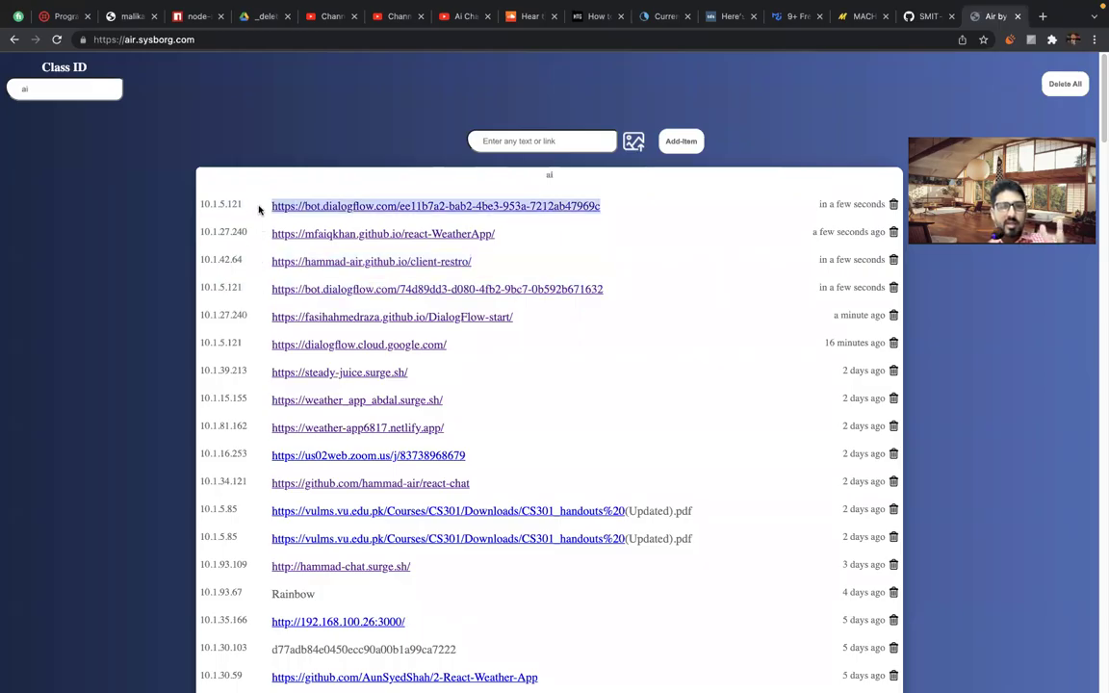
pyautogui.click(247, 361)
pyautogui.tripleClick(249, 326)
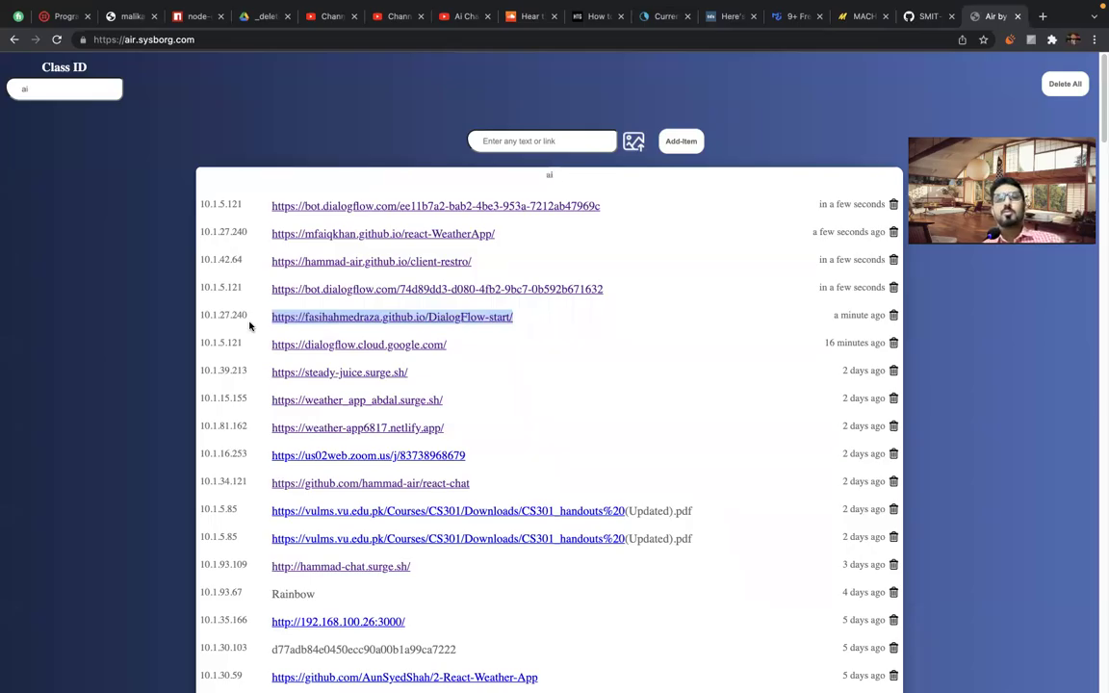
pyautogui.click(248, 327)
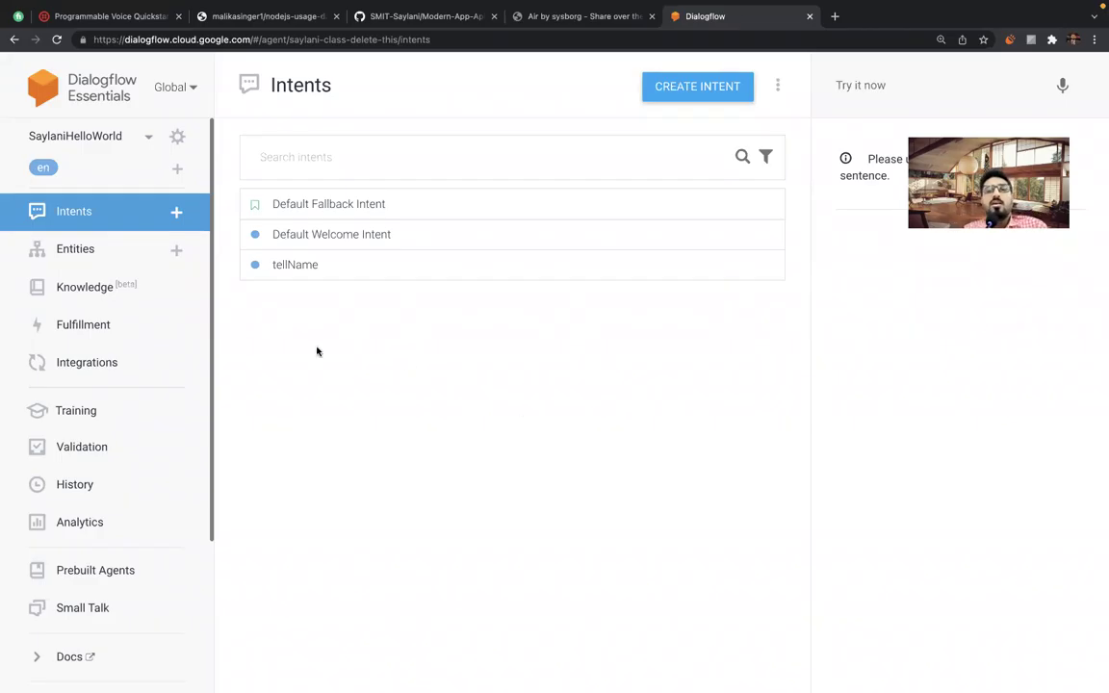
# Open the tellName intent from the SaylaniHelloWorld Intents list.
pyautogui.click(293, 266)
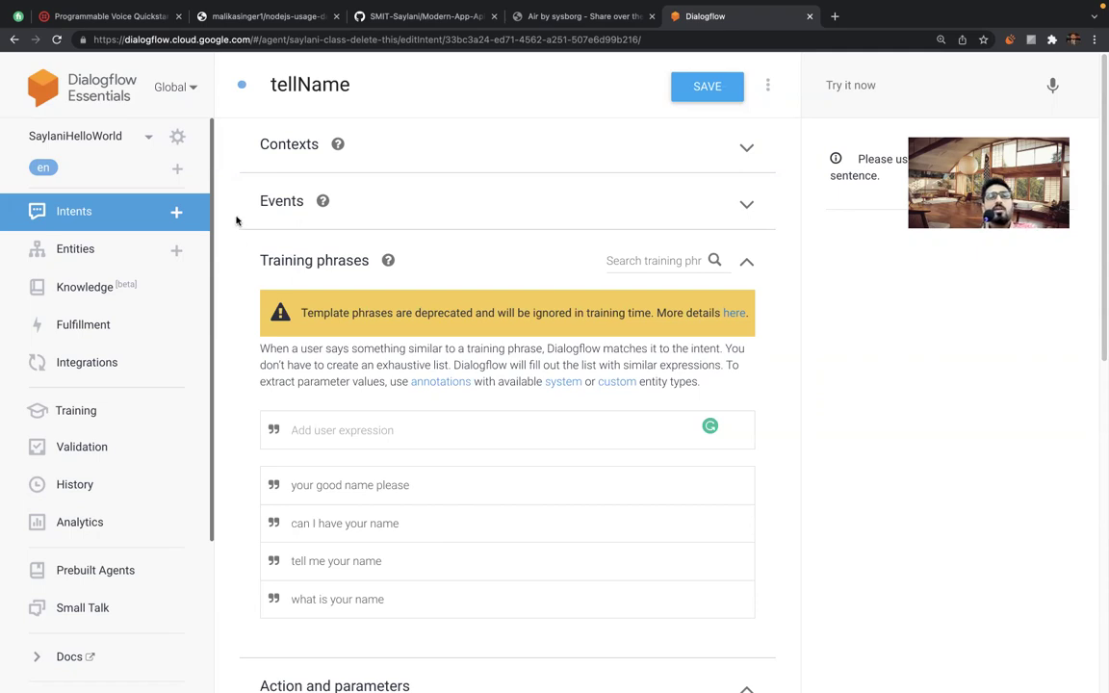
# Select the tellName intent name, leaving it unchanged.
pyautogui.click(297, 85)
pyautogui.doubleClick(297, 84)
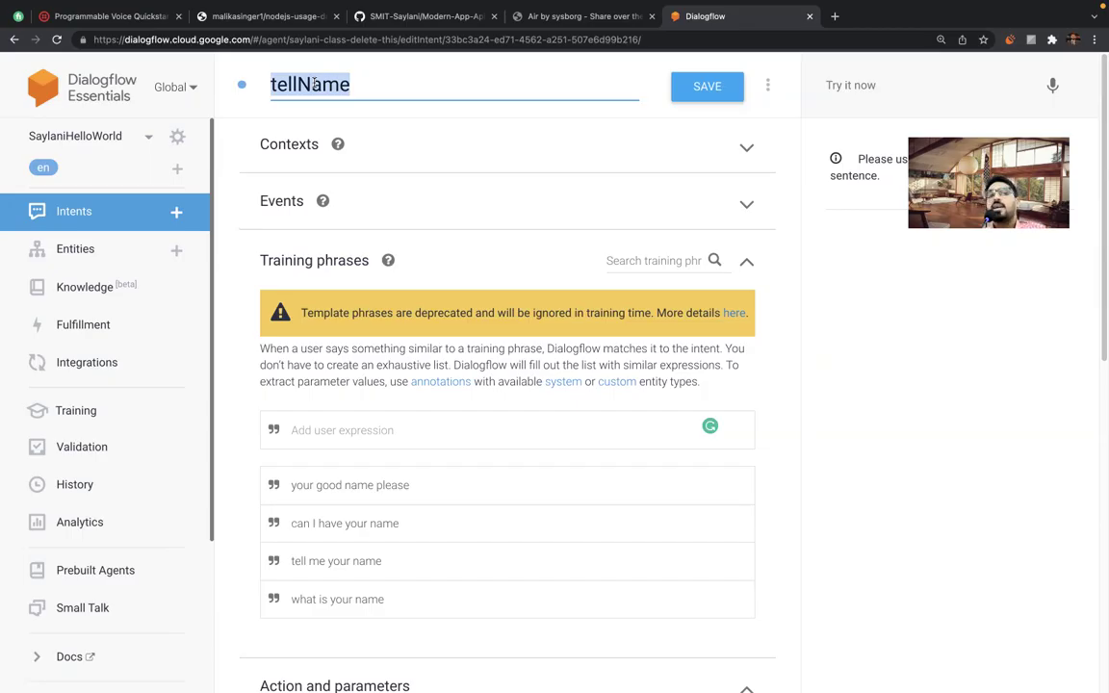
pyautogui.click(245, 158)
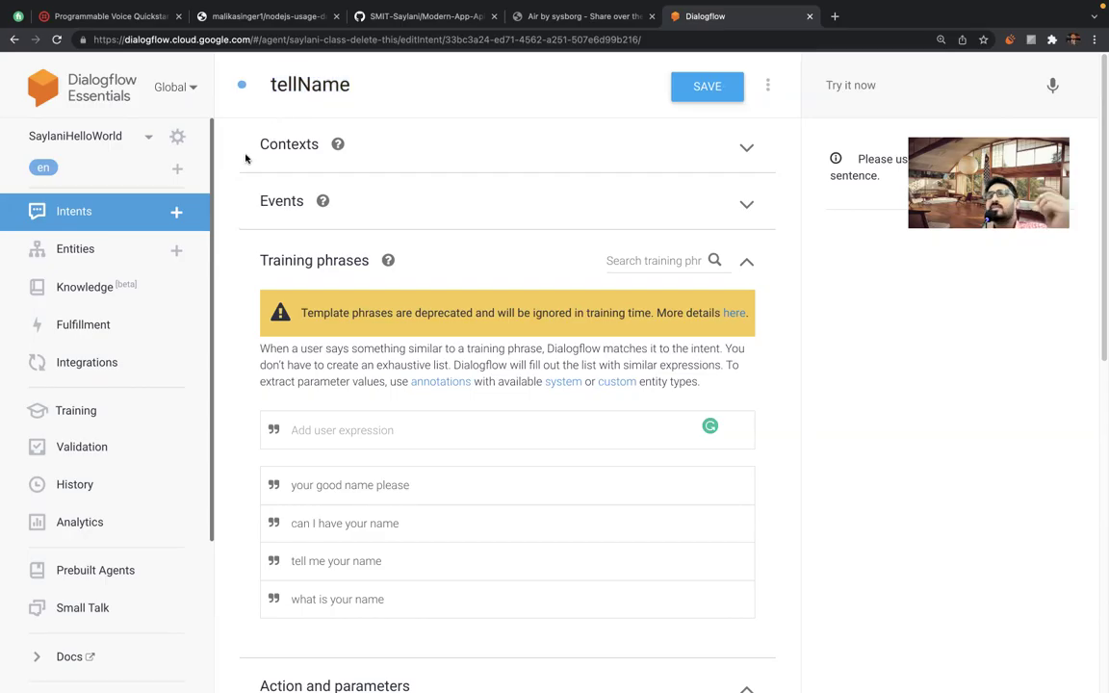
# Toggle the Contexts and Events sections open and shut, then collapse Training phrases.
pyautogui.click(743, 149)
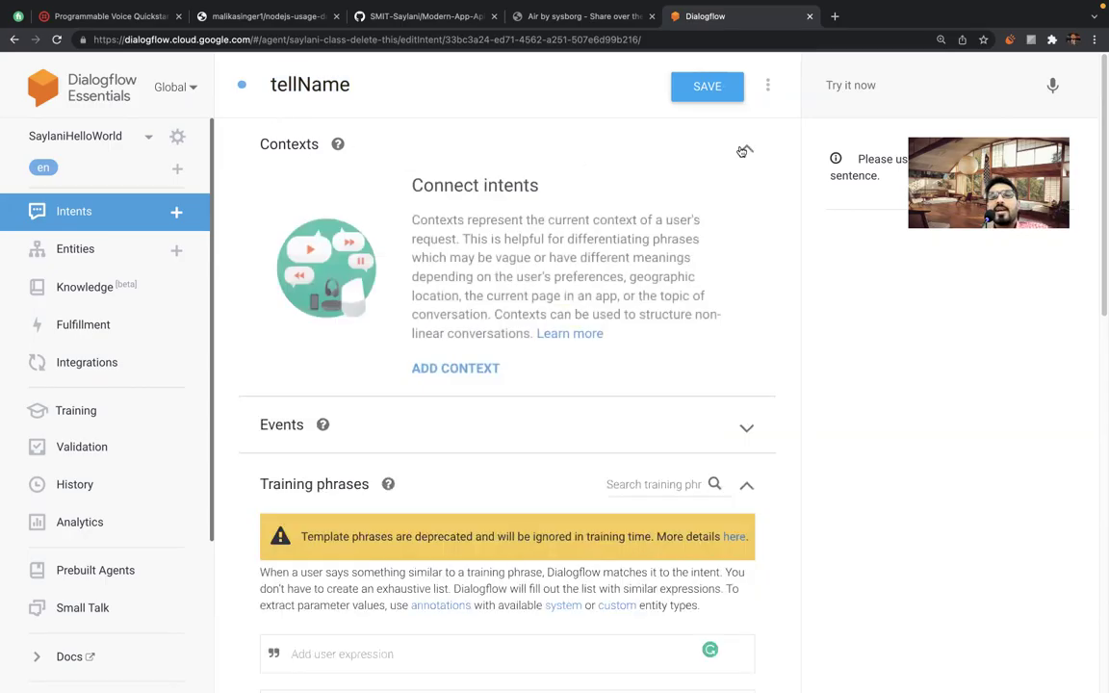
pyautogui.click(746, 151)
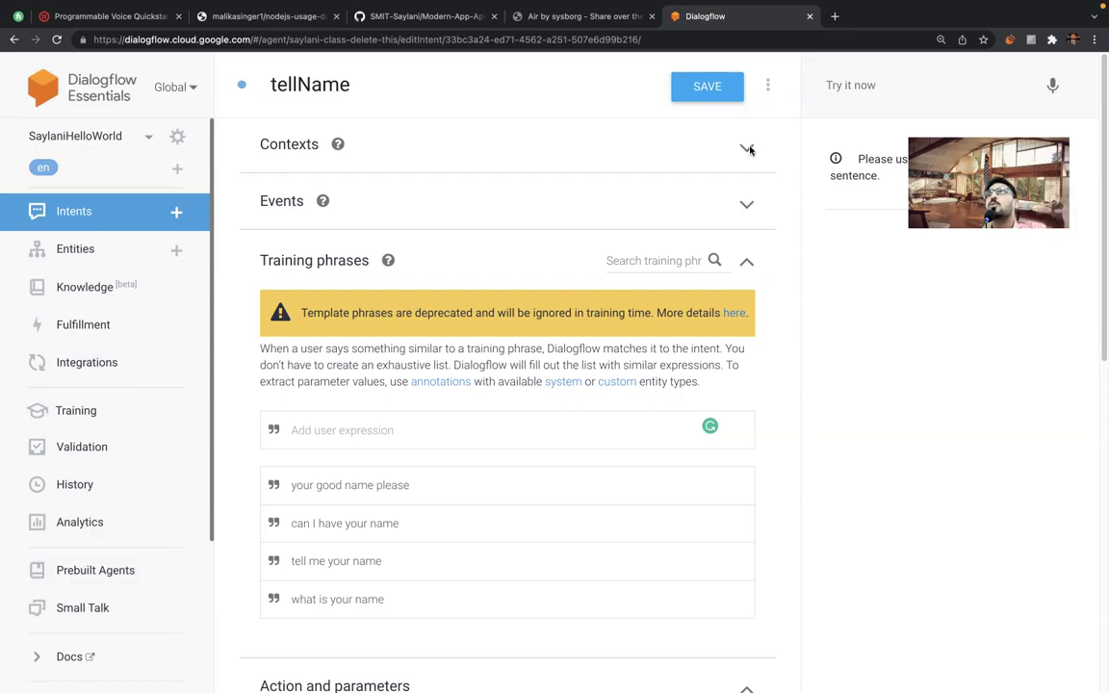
pyautogui.click(746, 206)
pyautogui.click(745, 205)
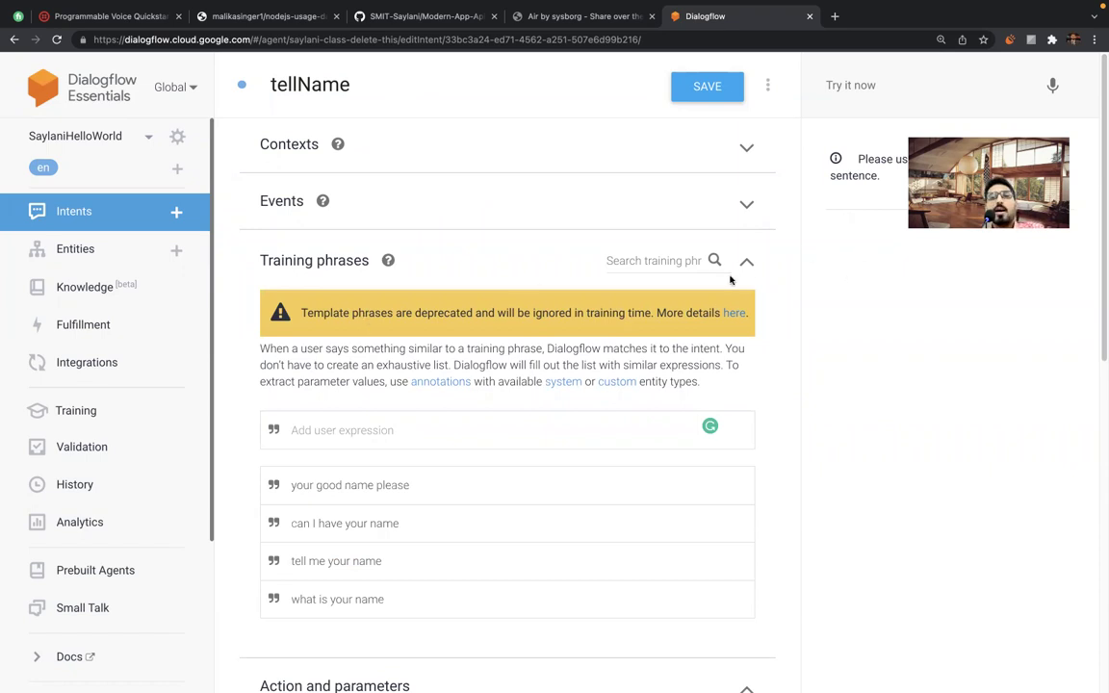
pyautogui.moveTo(276, 270); pyautogui.dragTo(425, 263)
pyautogui.click(469, 257)
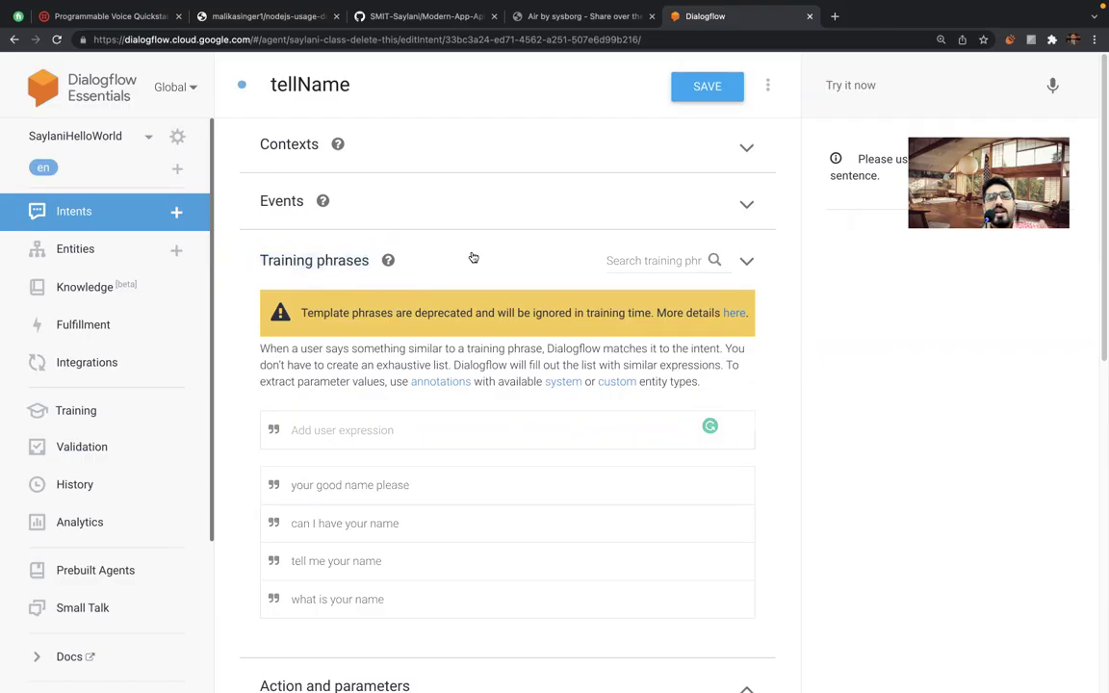
# Expand Training phrases and scroll through phrases like 'your good name please'.
pyautogui.click(747, 261)
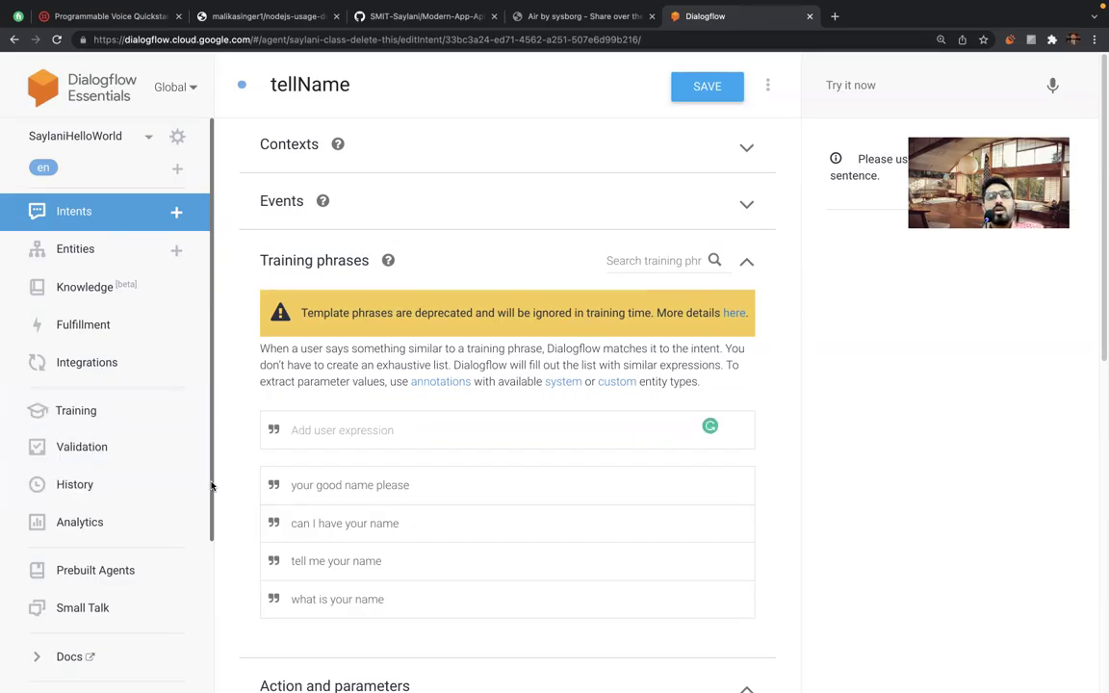
pyautogui.scroll(-3, 240, 486)
pyautogui.scroll(-1, 241, 486)
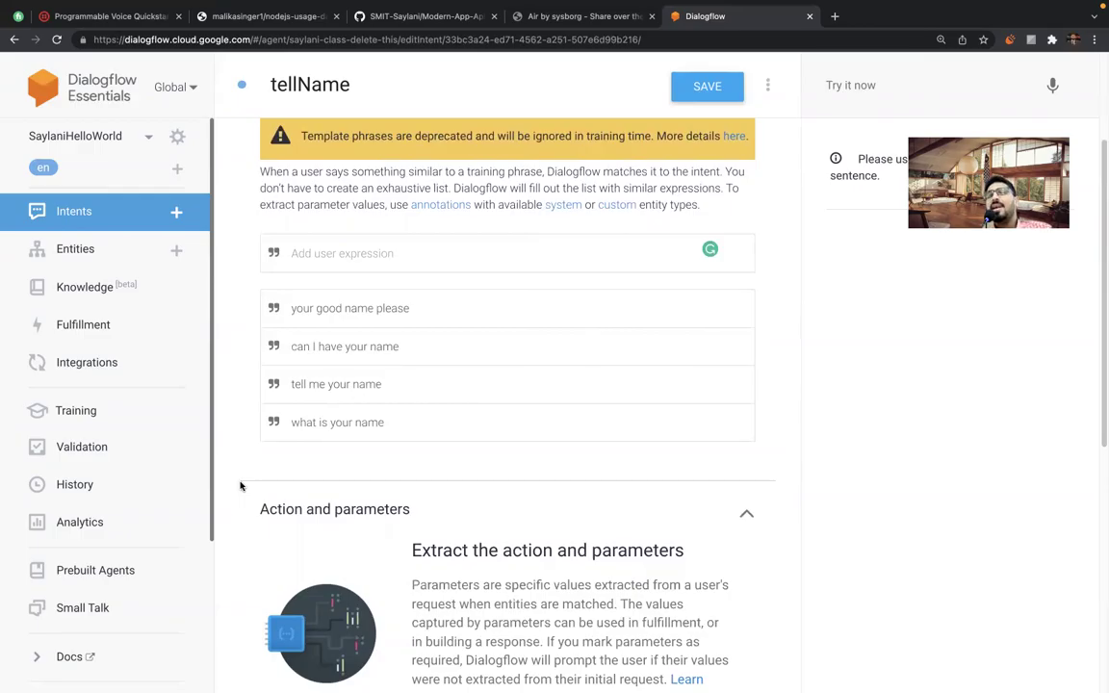
pyautogui.scroll(2, 240, 486)
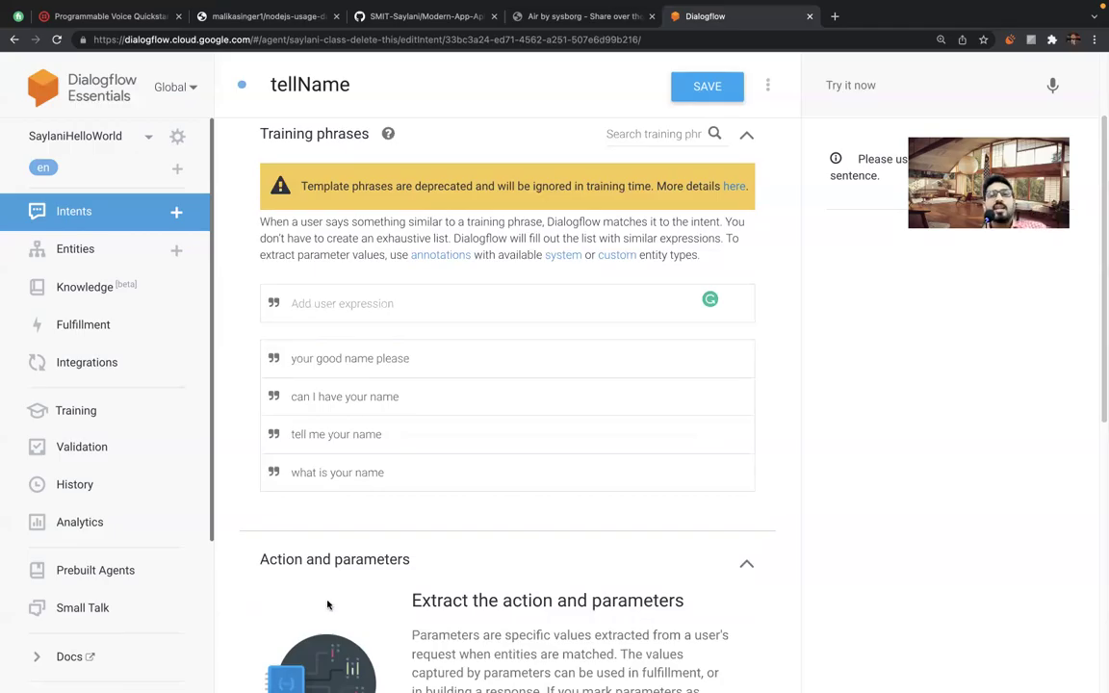
pyautogui.scroll(1, 385, 443)
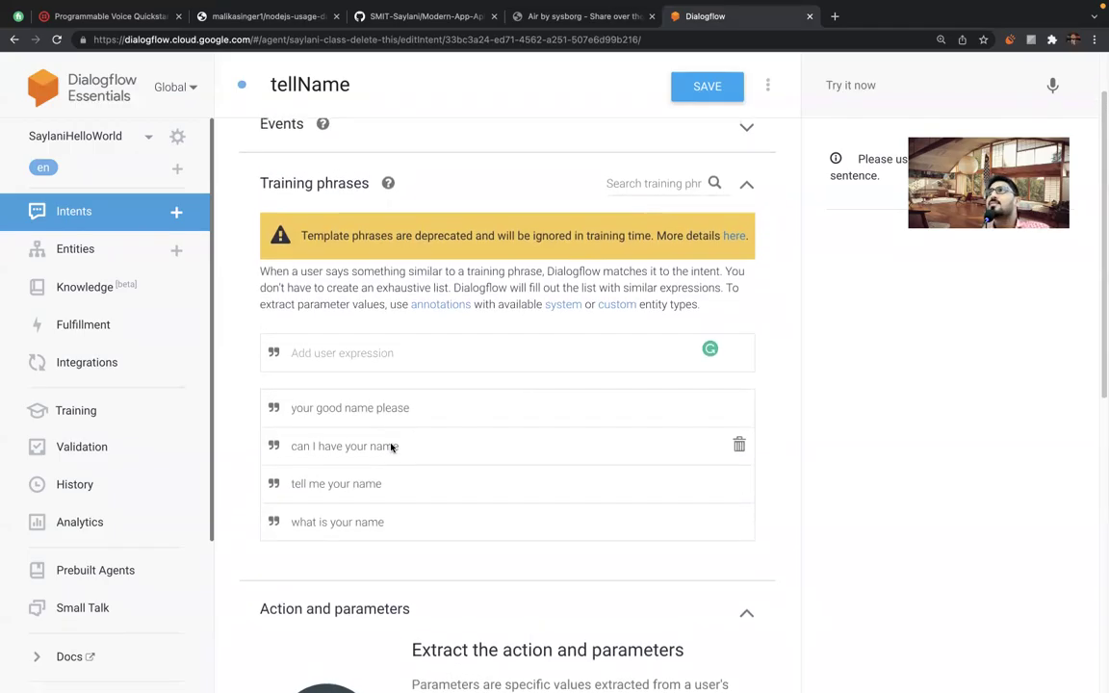
pyautogui.scroll(-3, 391, 447)
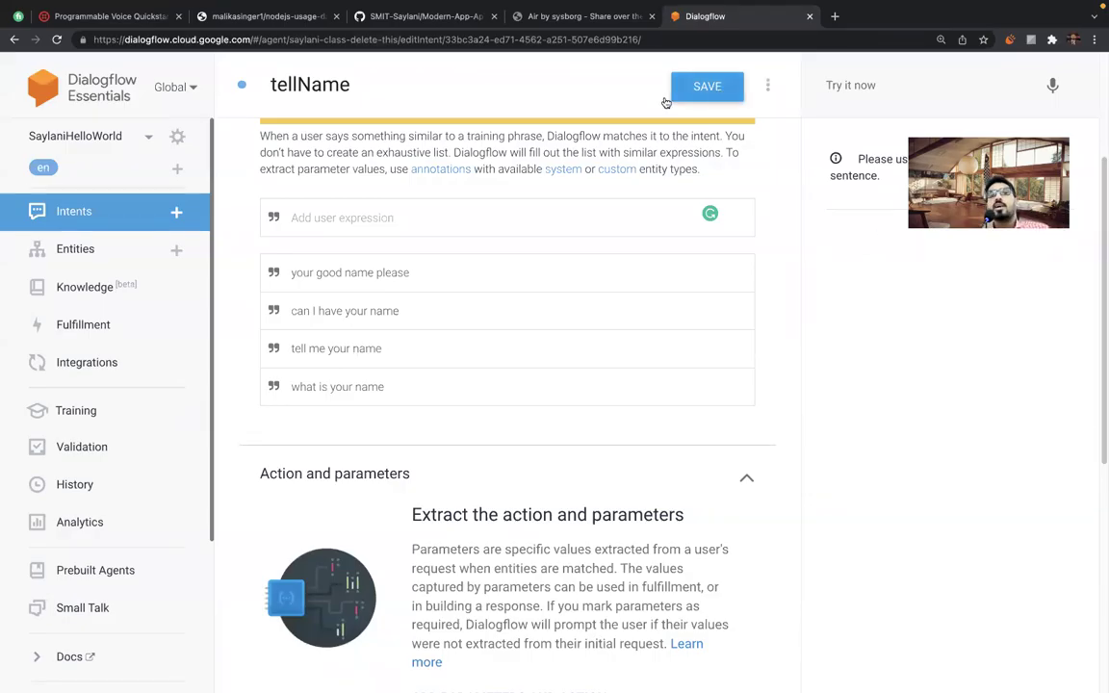
# View the SaylaniHelloWorld agent's ML Settings tab, then return to the Intents list.
pyautogui.click(178, 138)
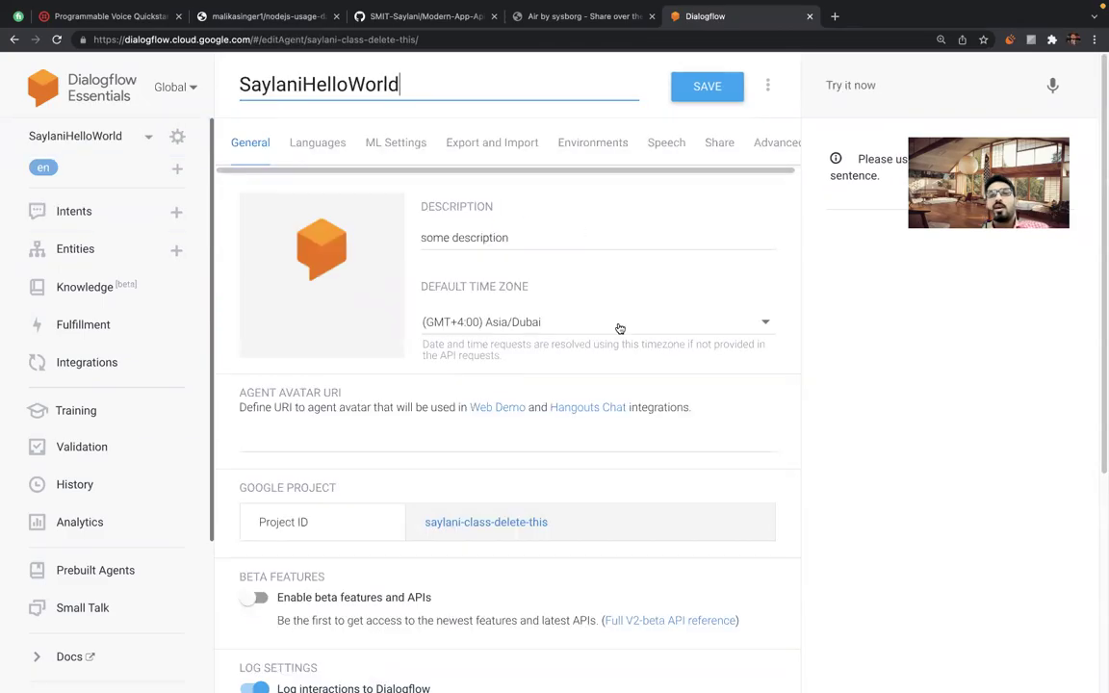
pyautogui.click(393, 148)
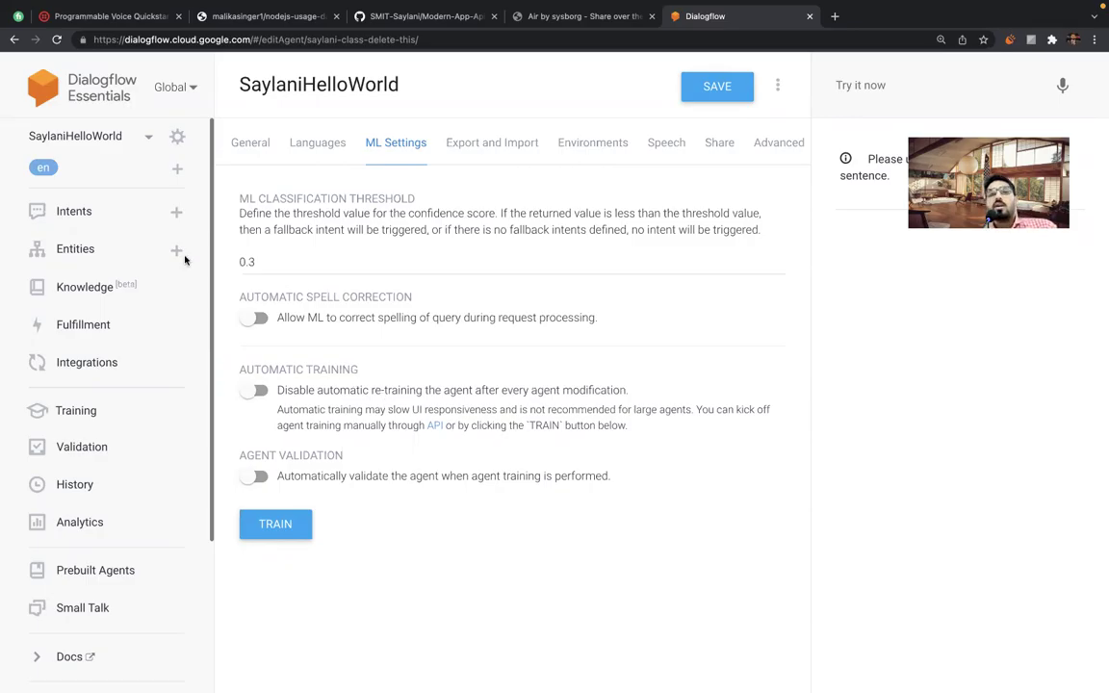
pyautogui.click(74, 212)
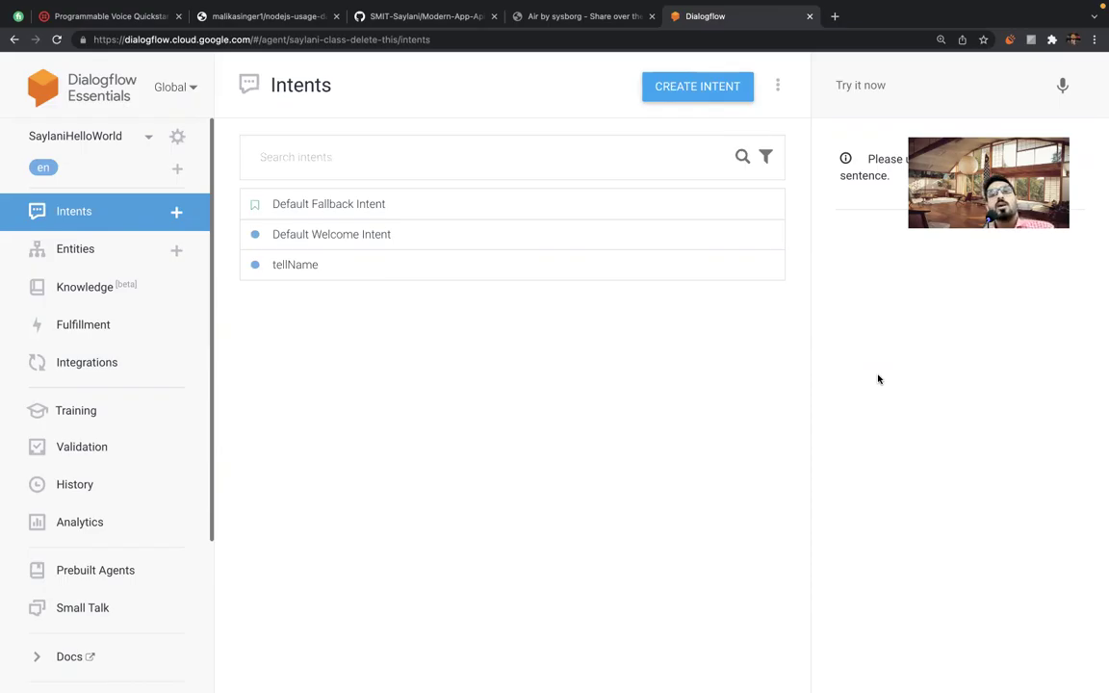
# Open tellName and toggle its Action and parameters section closed and open again.
pyautogui.click(296, 266)
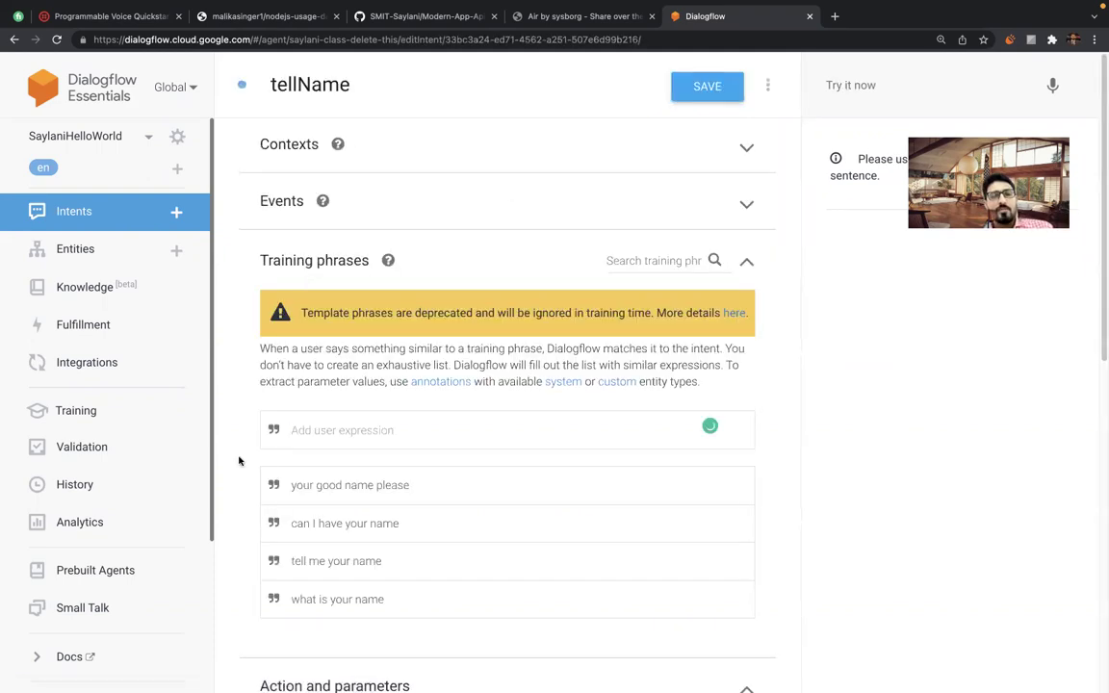
pyautogui.scroll(-3, 239, 461)
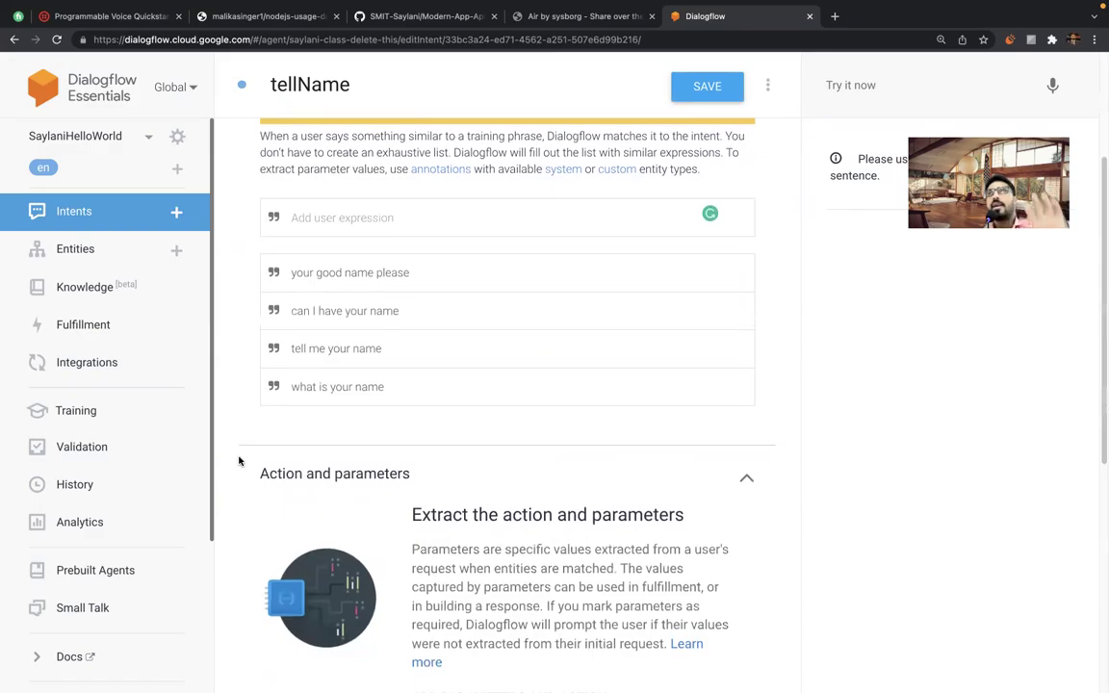
pyautogui.click(749, 466)
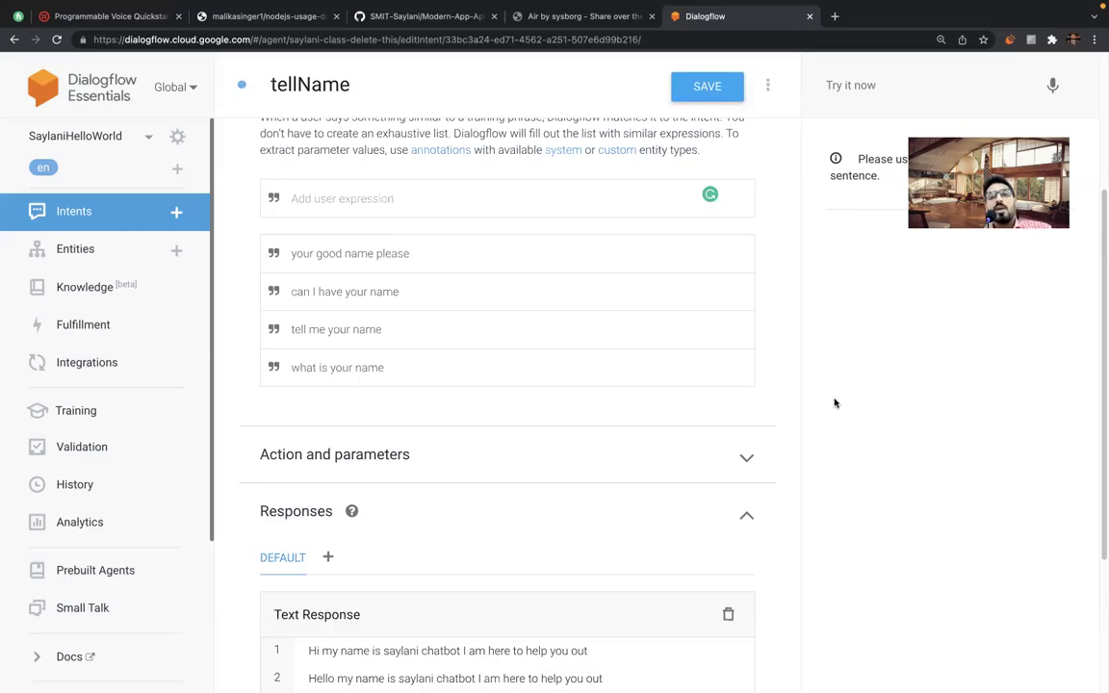
pyautogui.scroll(-2, 770, 375)
pyautogui.click(746, 353)
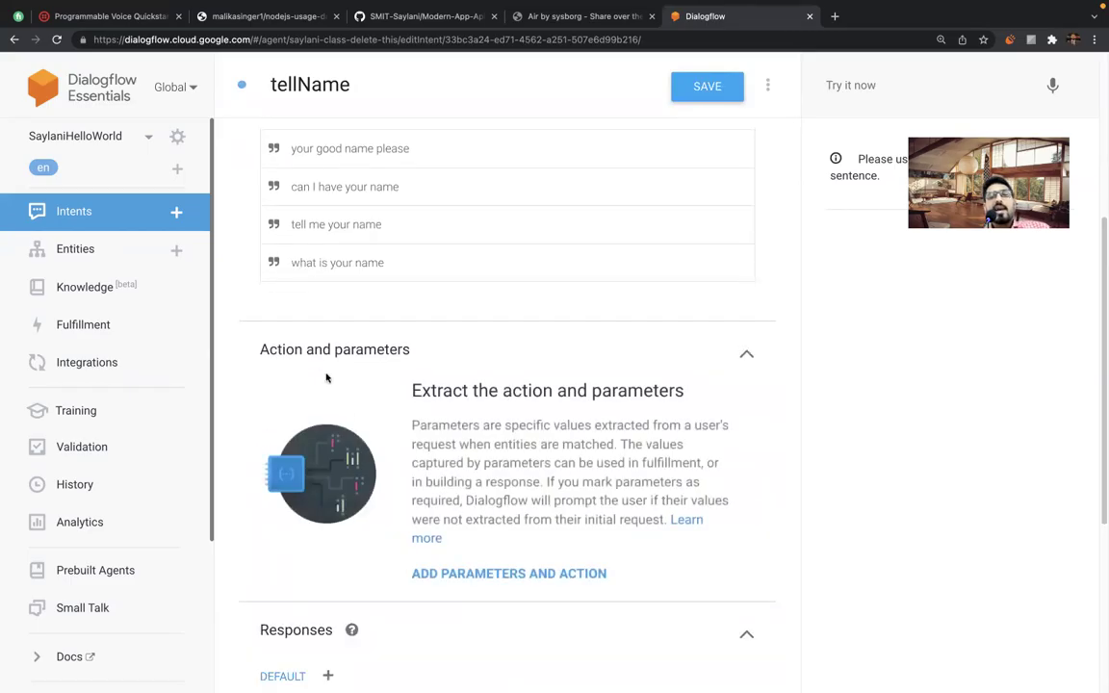
pyautogui.scroll(-1, 324, 376)
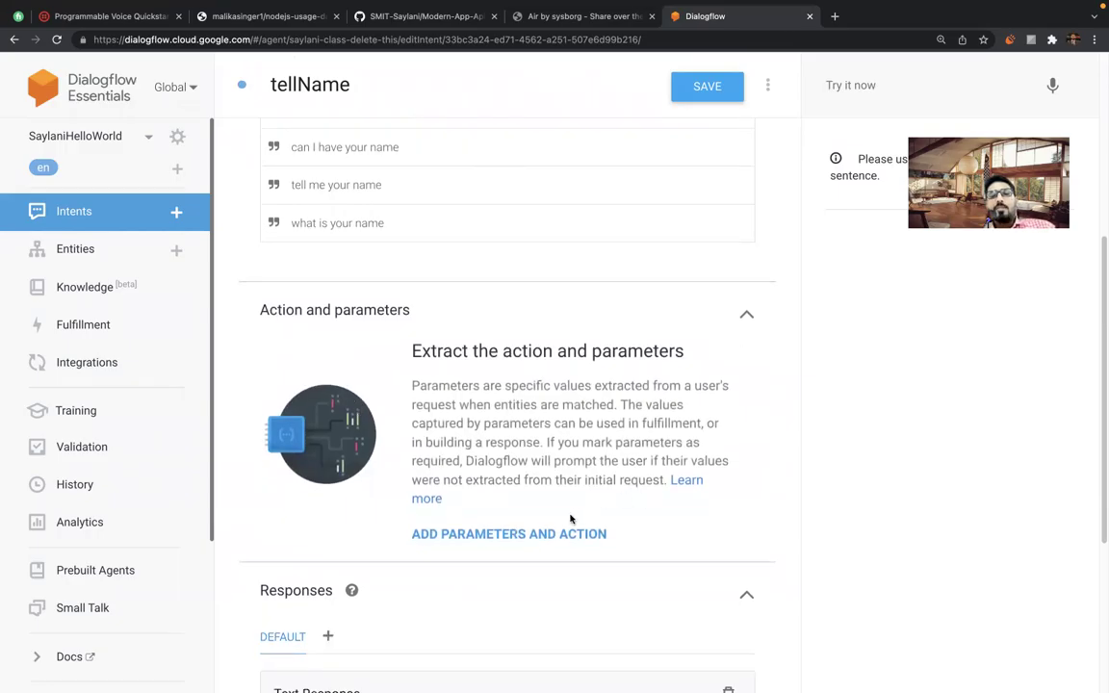
# Bring up the Action and parameters section of the tellName intent.
pyautogui.click(531, 533)
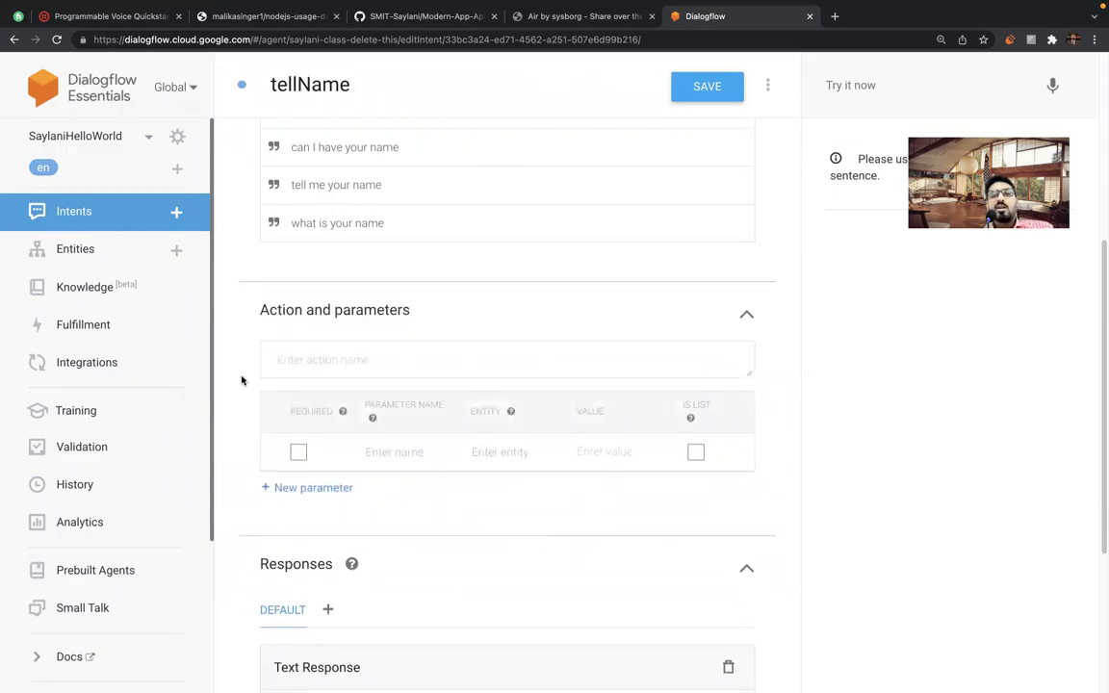
pyautogui.scroll(-1, 240, 380)
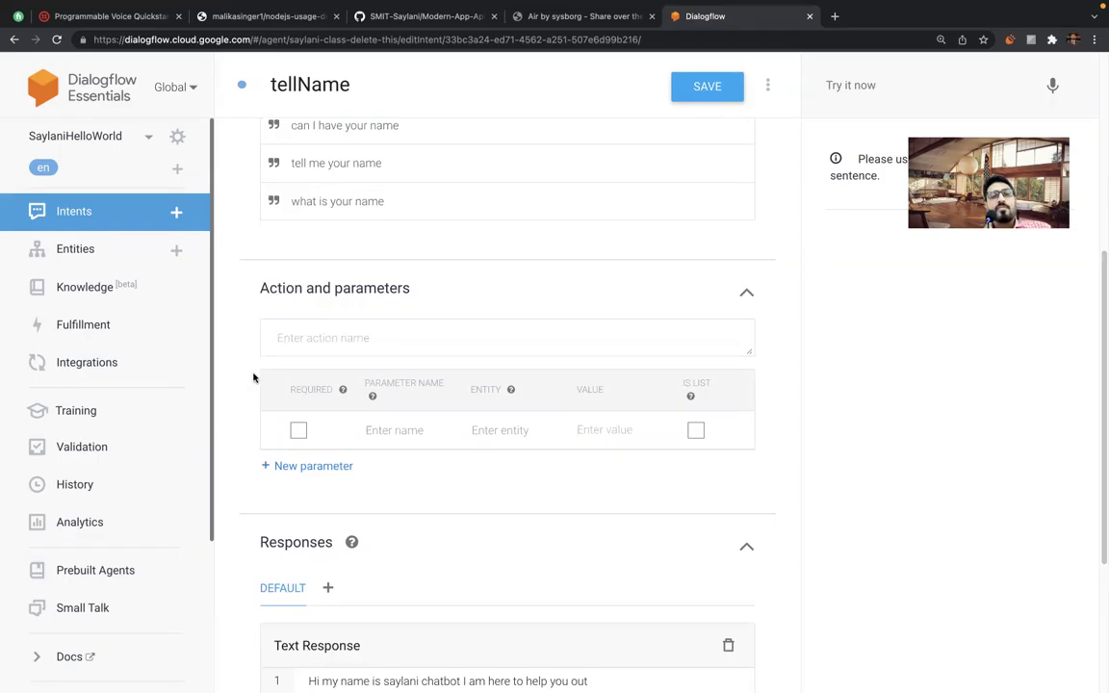
pyautogui.scroll(-1, 226, 420)
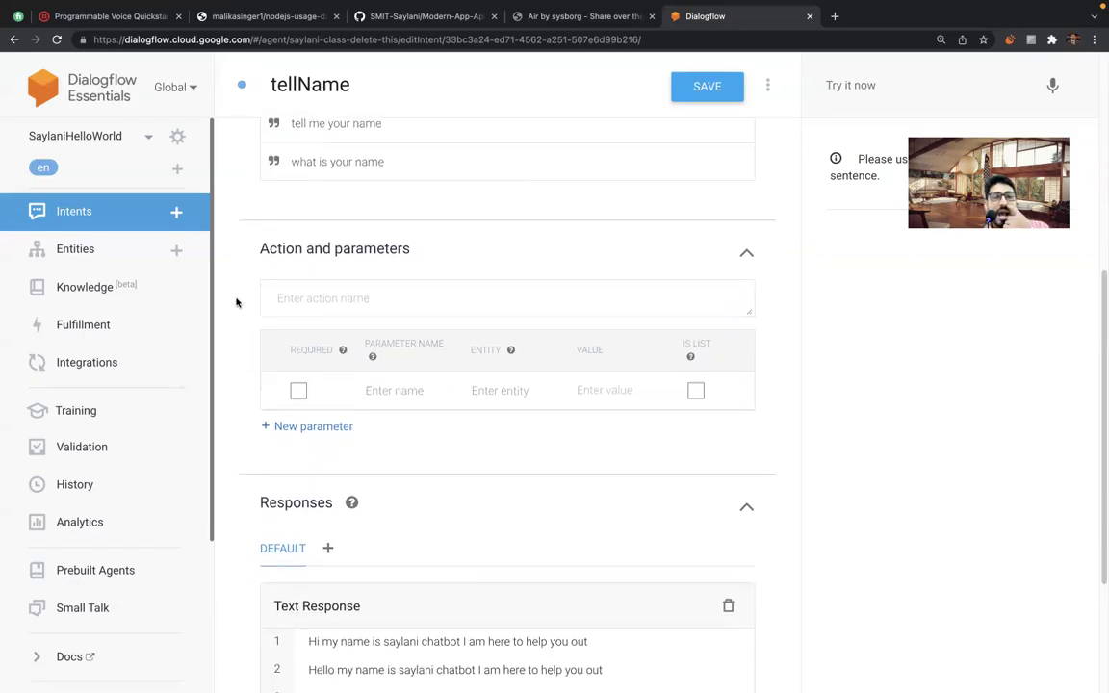
pyautogui.click(306, 300)
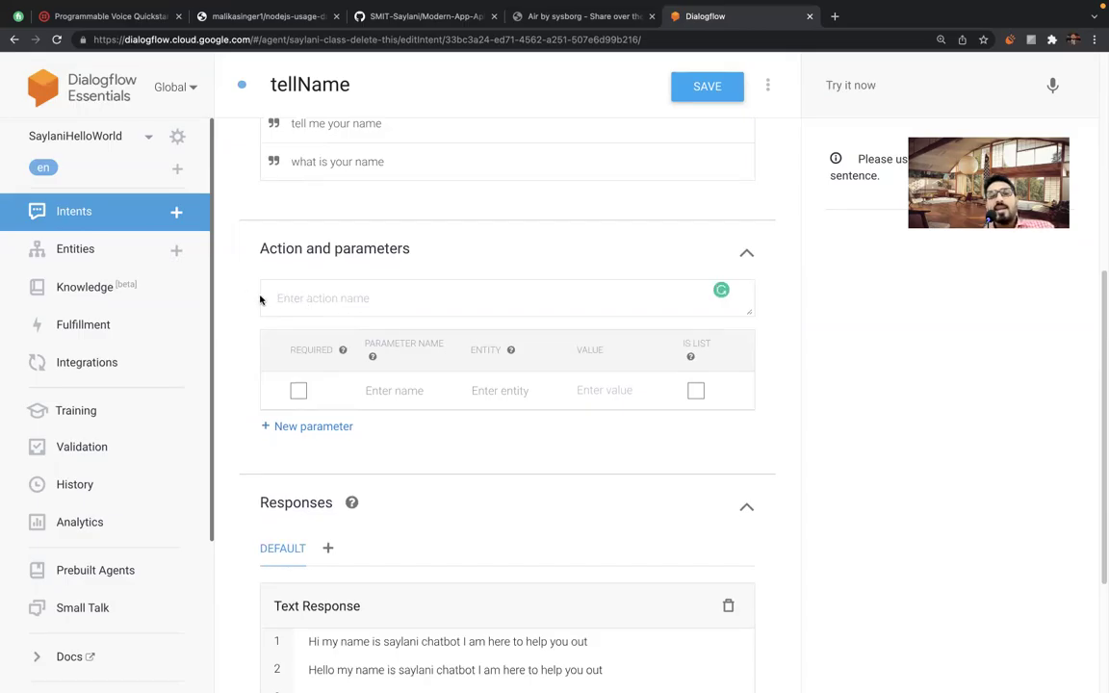
pyautogui.scroll(3, 241, 292)
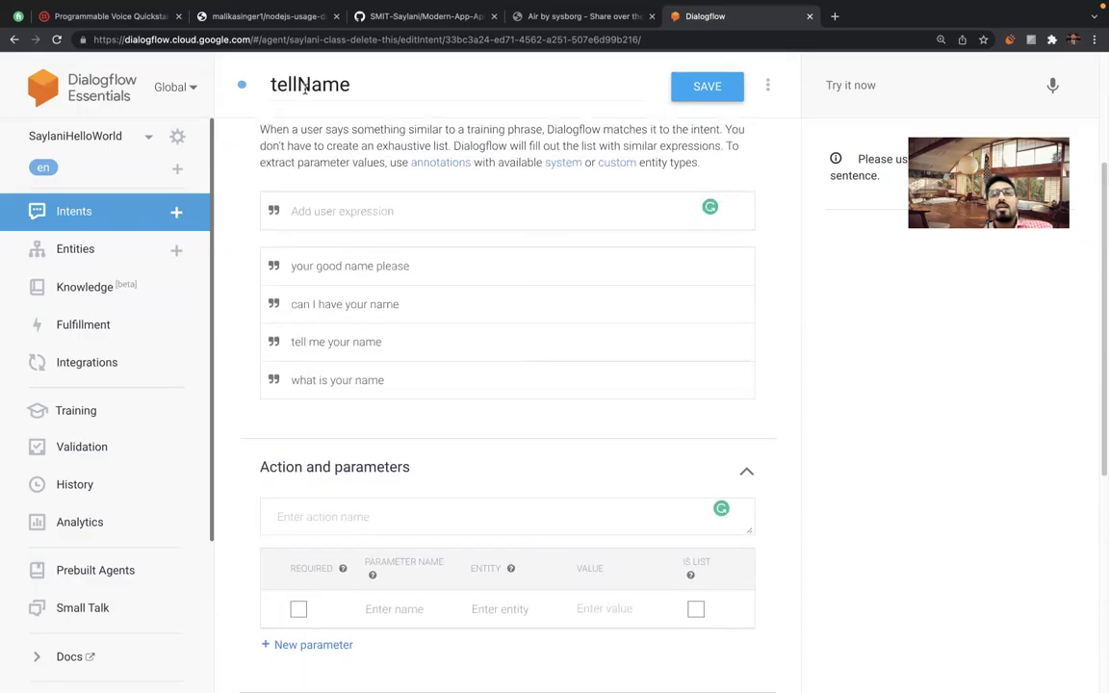
pyautogui.hotkey('shift', 'Tab')
pyautogui.click(241, 183)
pyautogui.scroll(2, 241, 191)
pyautogui.scroll(-5, 240, 190)
pyautogui.scroll(-2, 240, 195)
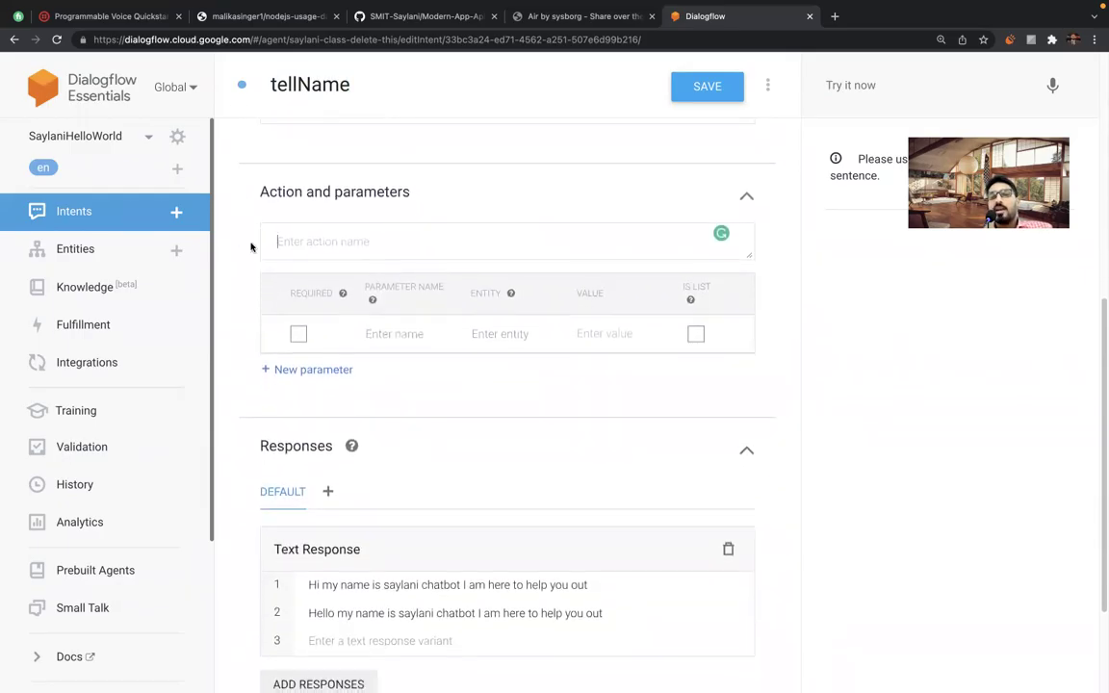
pyautogui.scroll(2, 246, 245)
pyautogui.scroll(-1, 246, 246)
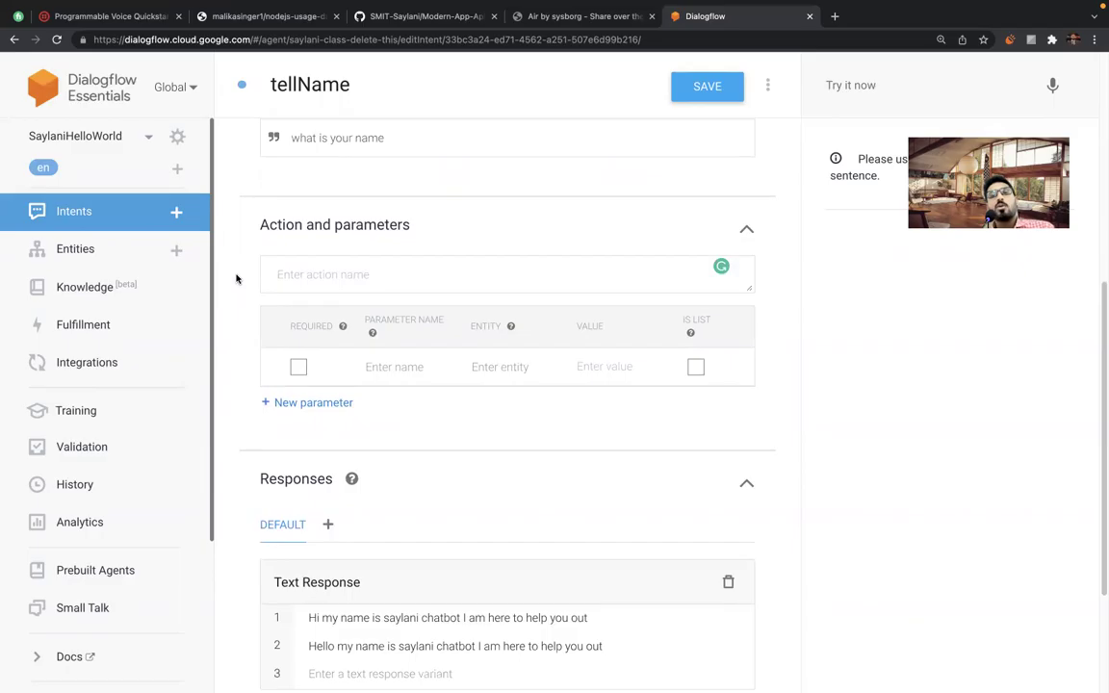
pyautogui.click(292, 273)
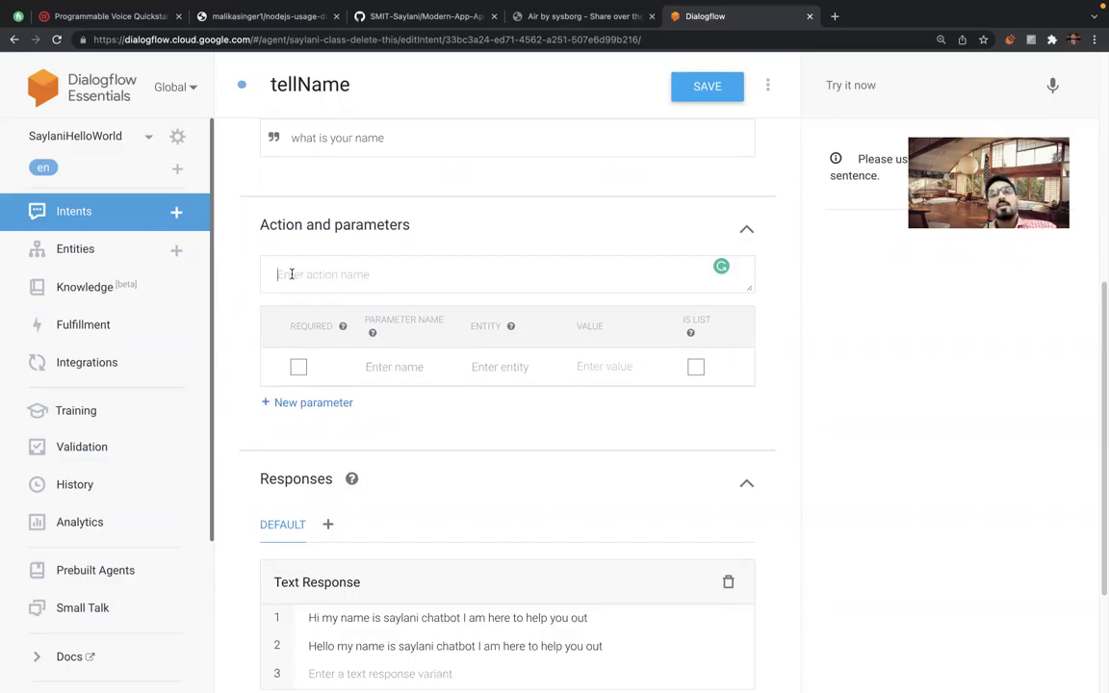
# Set the action name to tellName, copied from the intent name.
pyautogui.click(274, 84)
pyautogui.doubleClick(274, 84)
pyautogui.hotkey('ctrl', 'c')
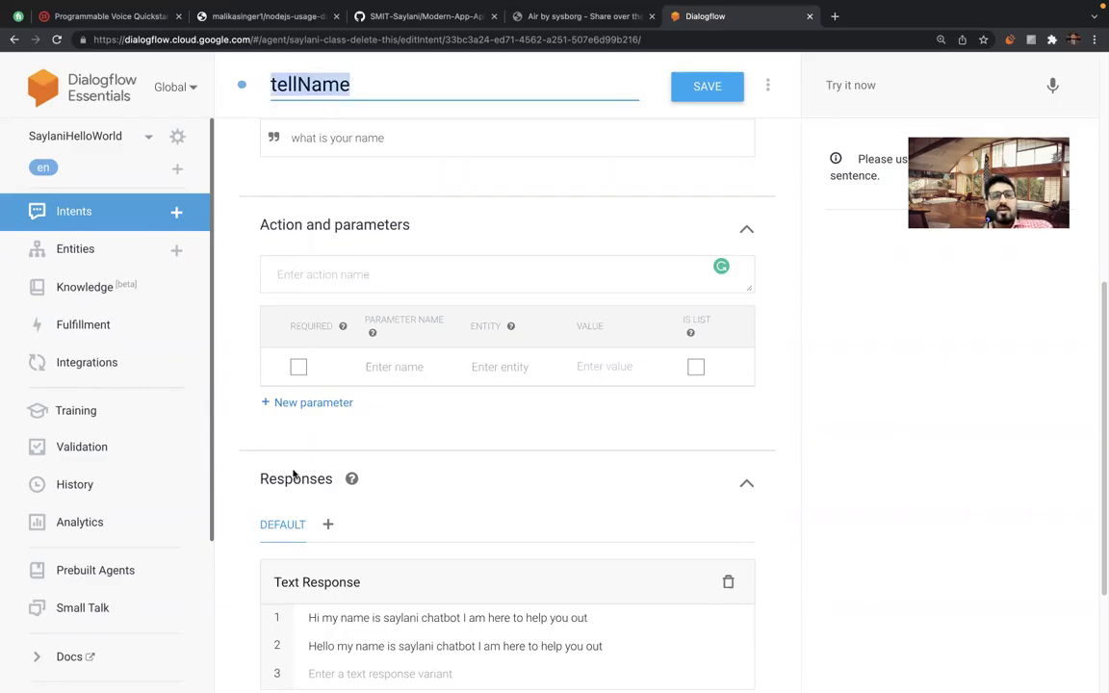
pyautogui.click(292, 273)
pyautogui.hotkey('ctrl', 'v')
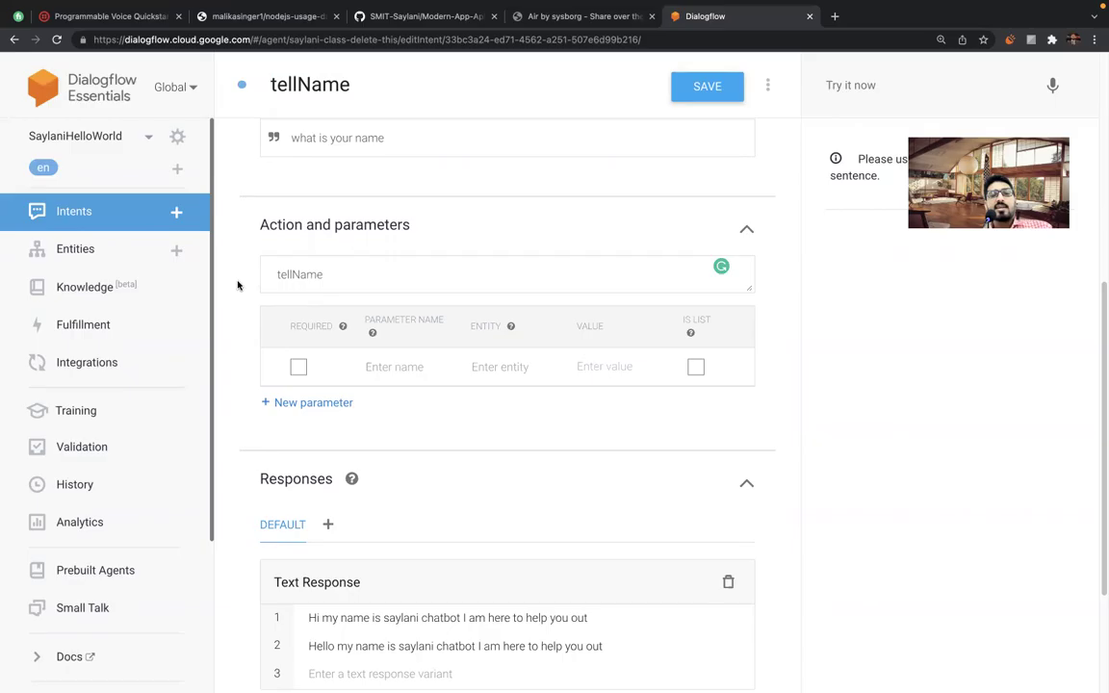
pyautogui.doubleClick(299, 275)
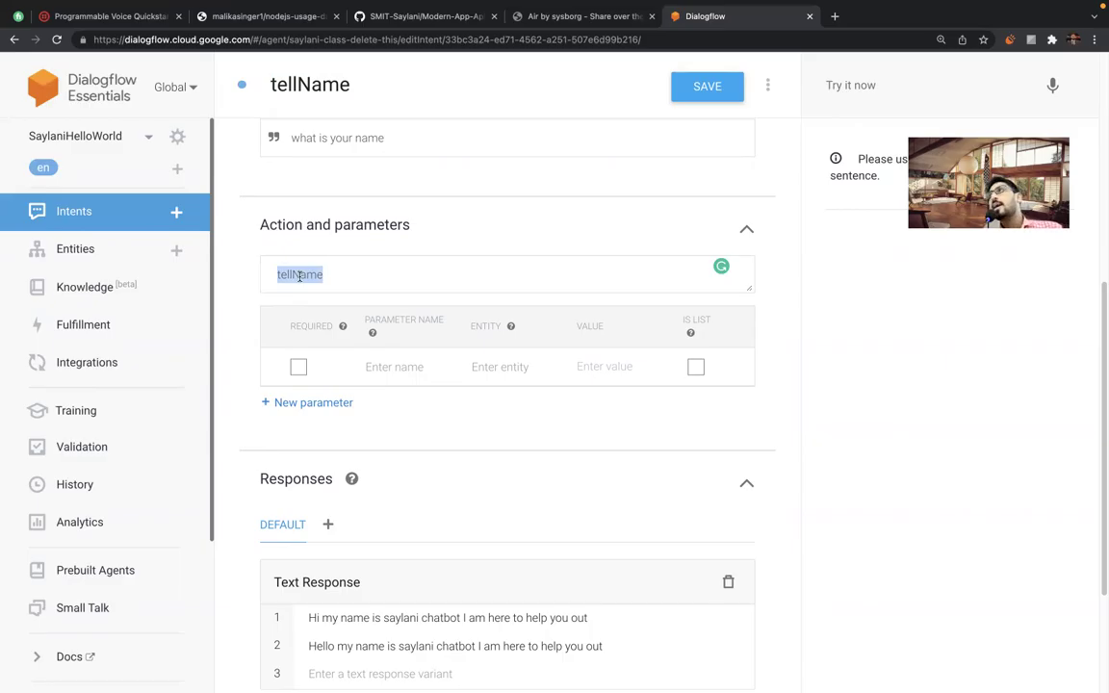
pyautogui.click(299, 276)
pyautogui.doubleClick(295, 276)
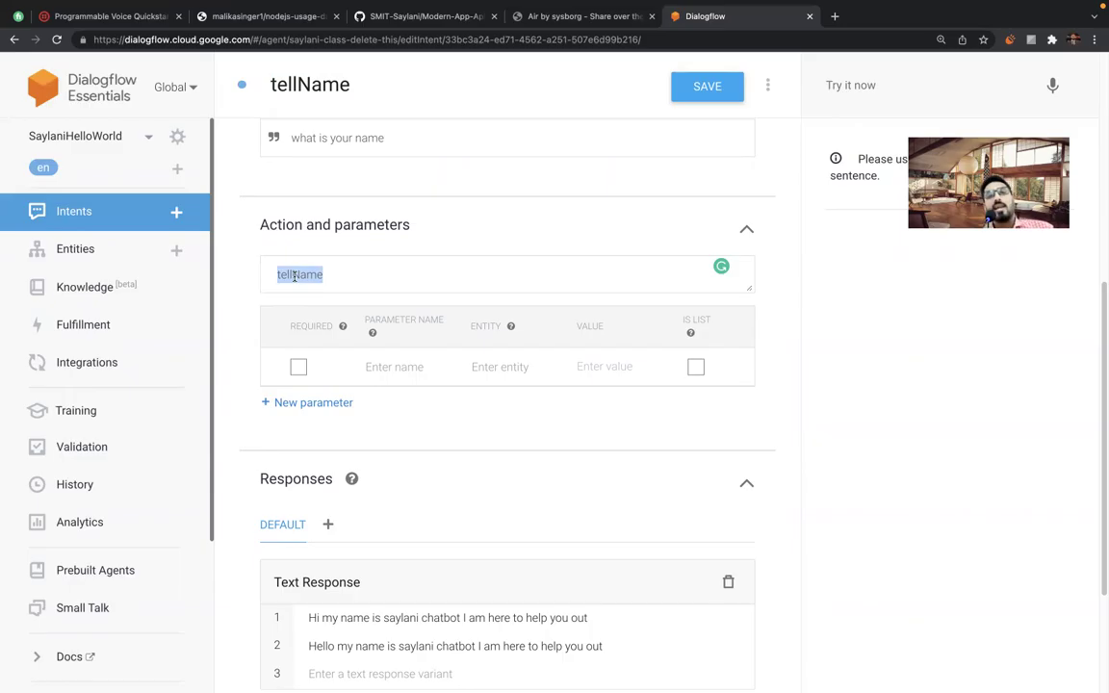
pyautogui.click(293, 276)
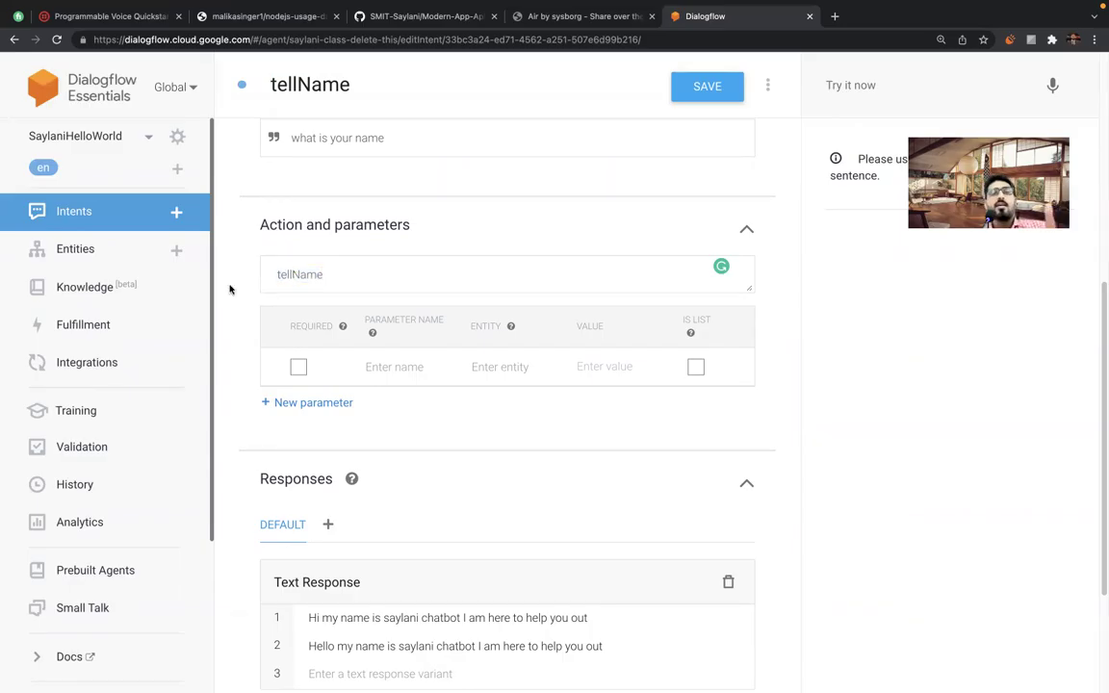
# Check the empty parameters table, then return to the training phrases.
pyautogui.scroll(-1, 204, 323)
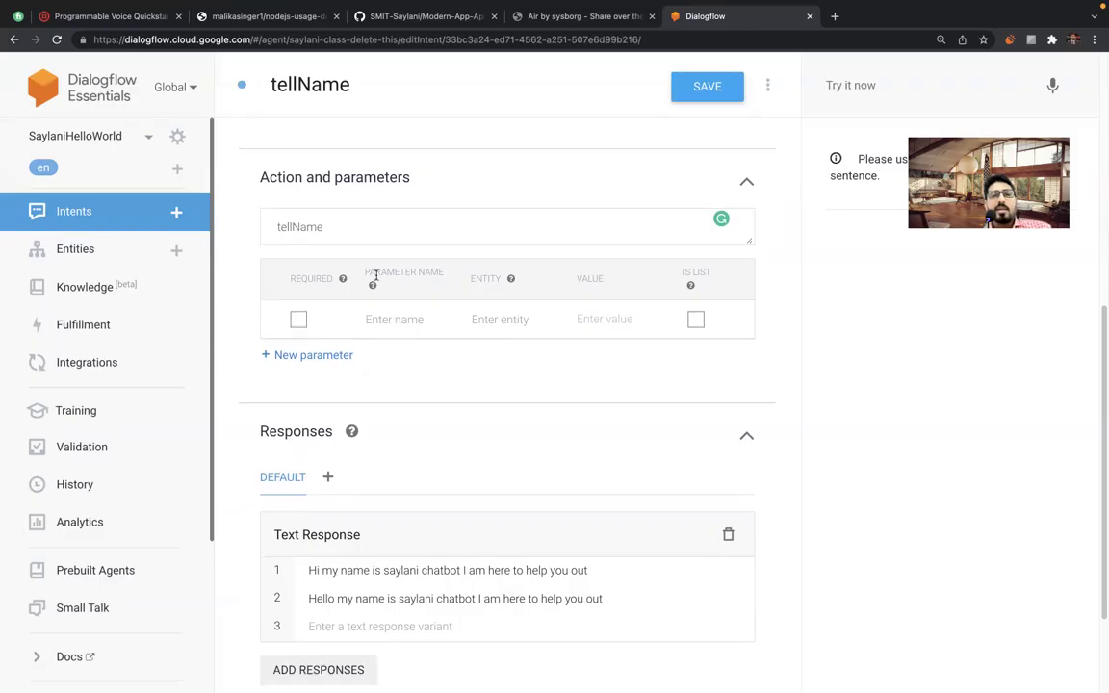
pyautogui.moveTo(284, 277); pyautogui.dragTo(725, 305)
pyautogui.click(732, 308)
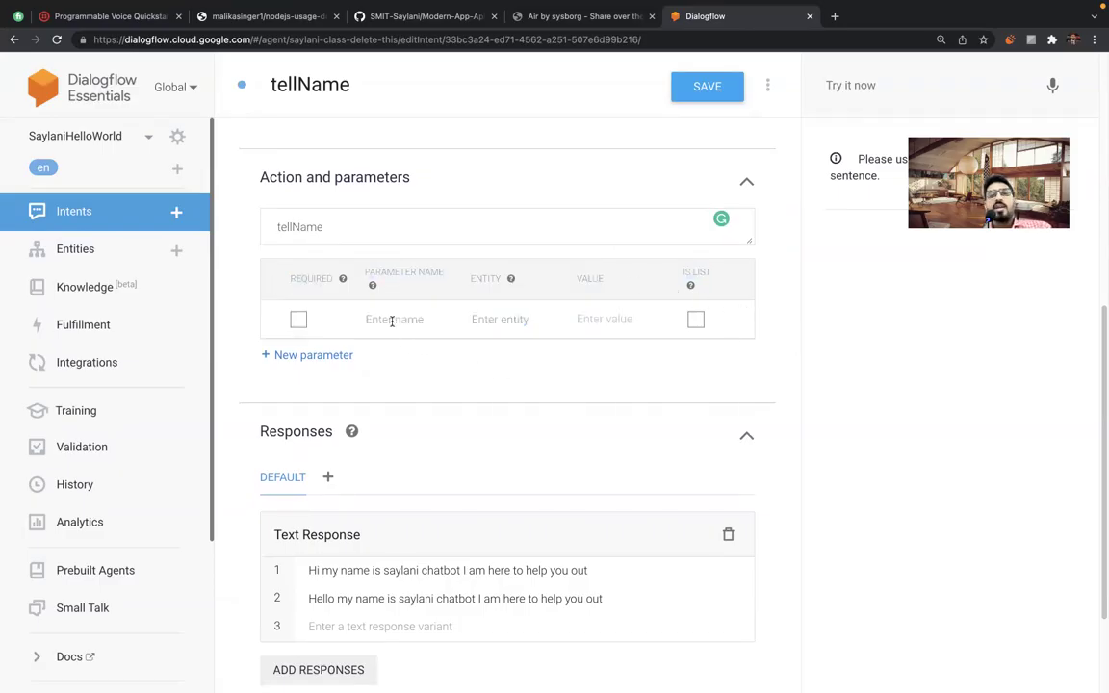
pyautogui.scroll(5, 390, 317)
pyautogui.click(322, 217)
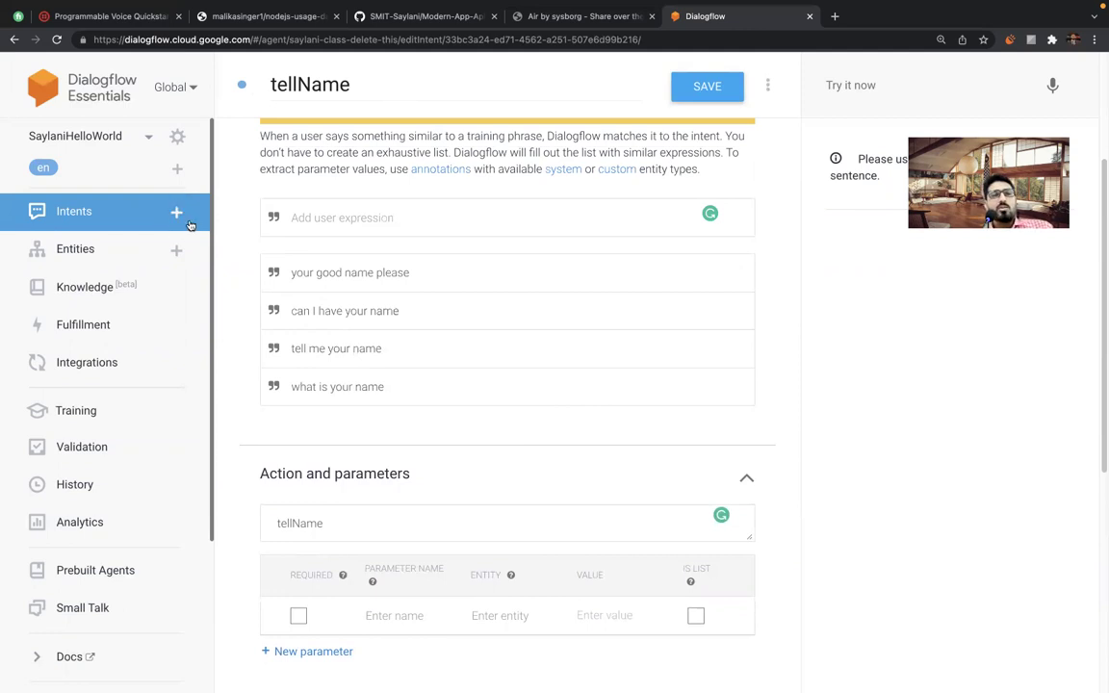
# Leave the tellName intent without saving its changes.
pyautogui.click(177, 213)
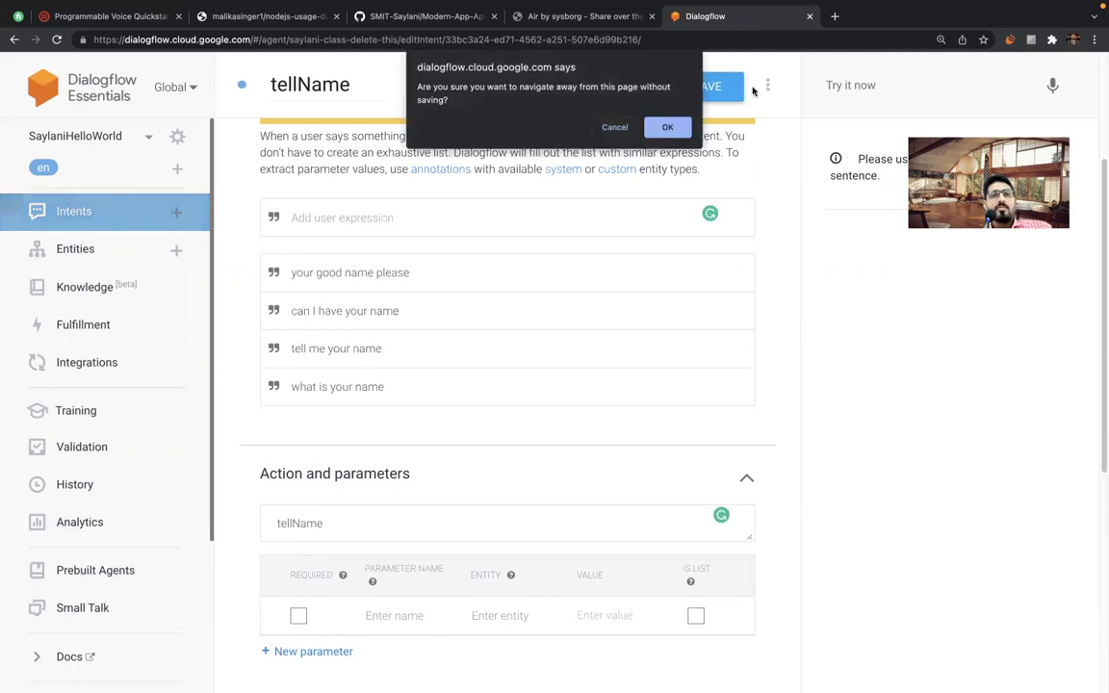
pyautogui.click(667, 128)
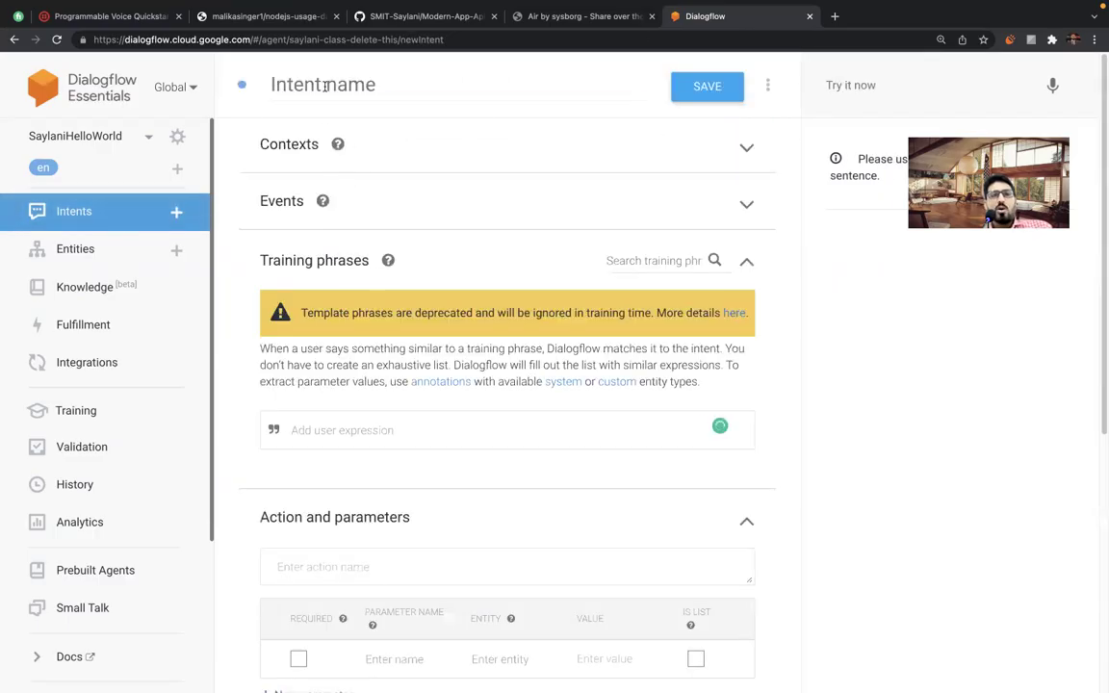
pyautogui.click(292, 84)
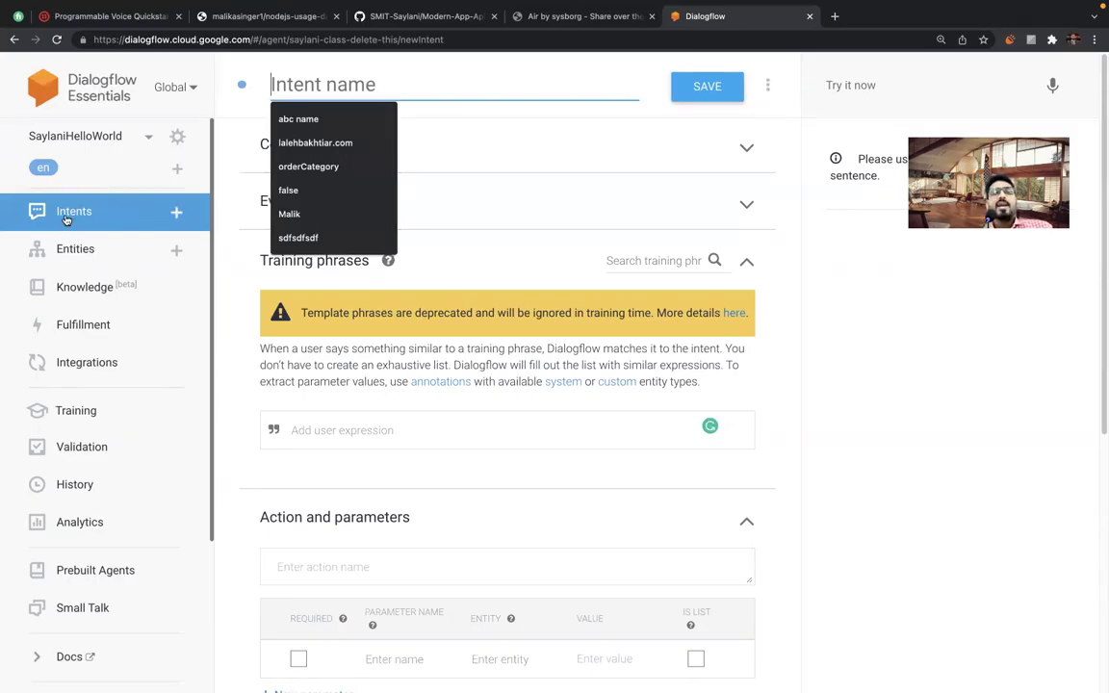
pyautogui.click(181, 215)
pyautogui.click(667, 127)
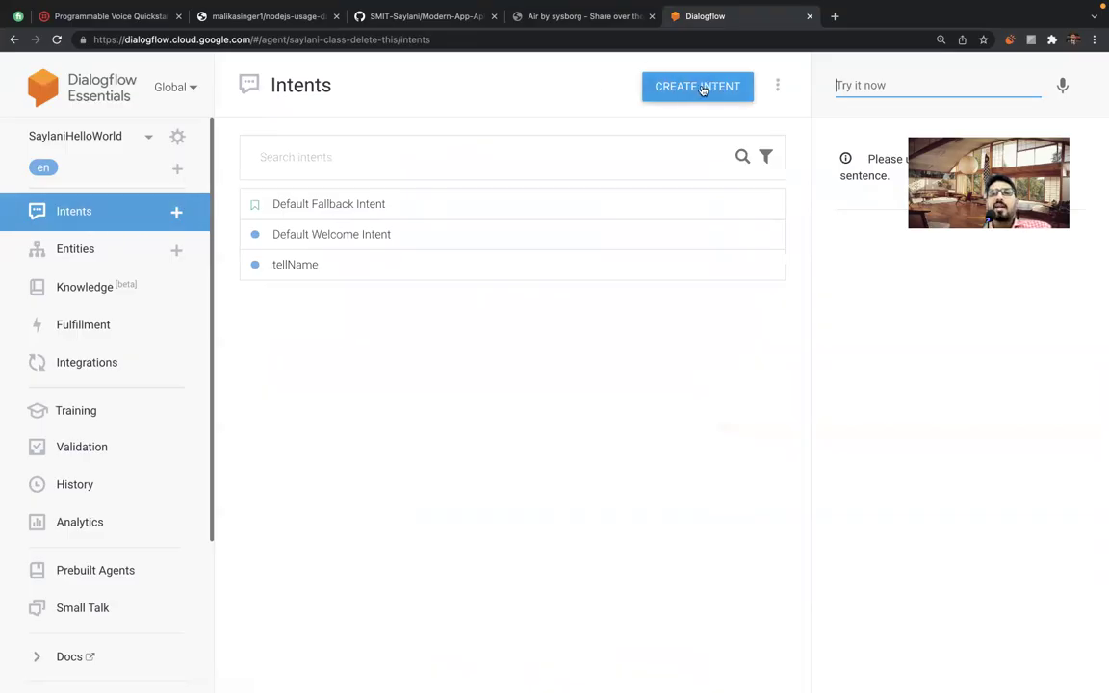
# Create a new blank intent and name it 'weather'.
pyautogui.click(176, 213)
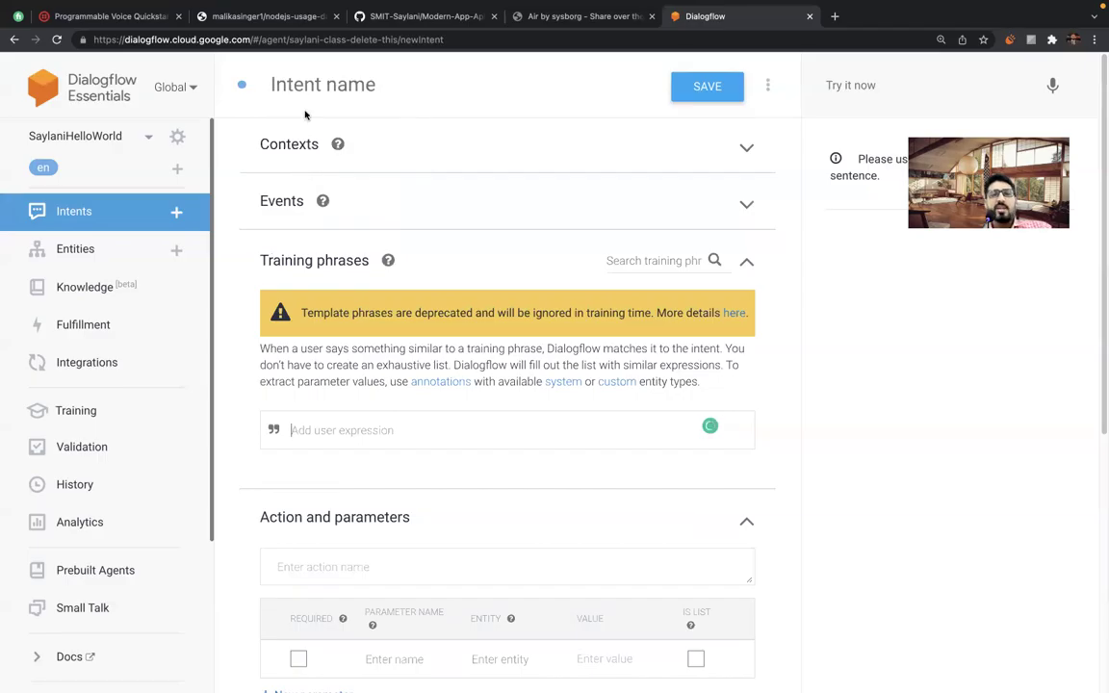
pyautogui.click(302, 84)
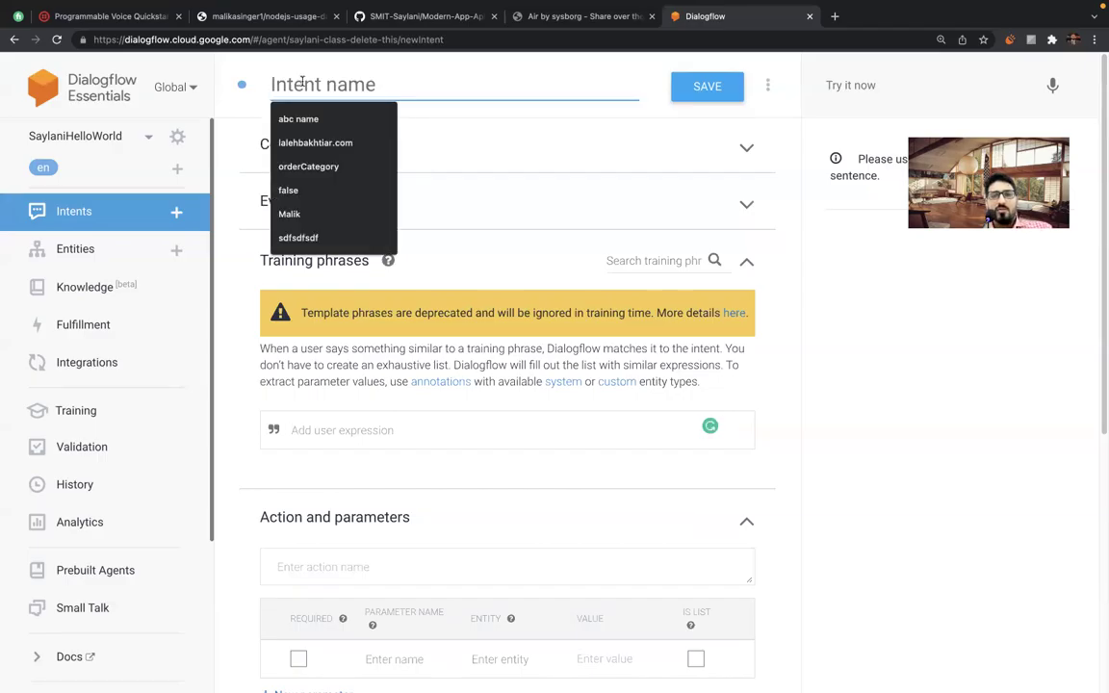
pyautogui.write('weather')
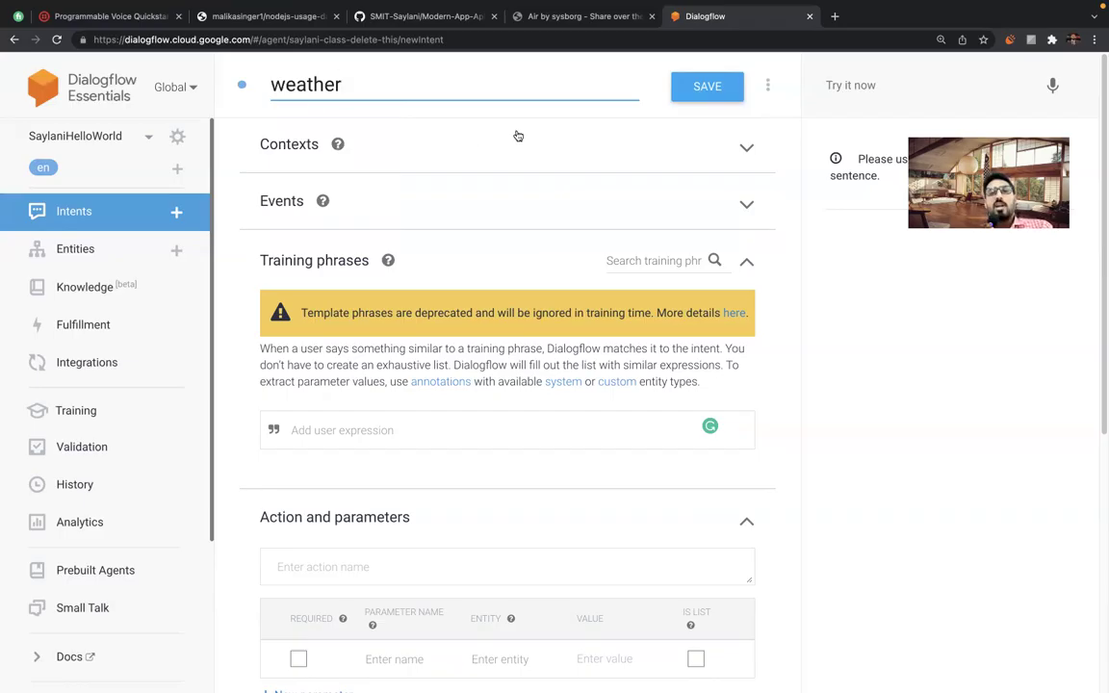
# Add training phrases 'tell me temperature', 'give me weather update', 'whats the weather', 'weather updates', 'show weather updates'.
pyautogui.click(310, 428)
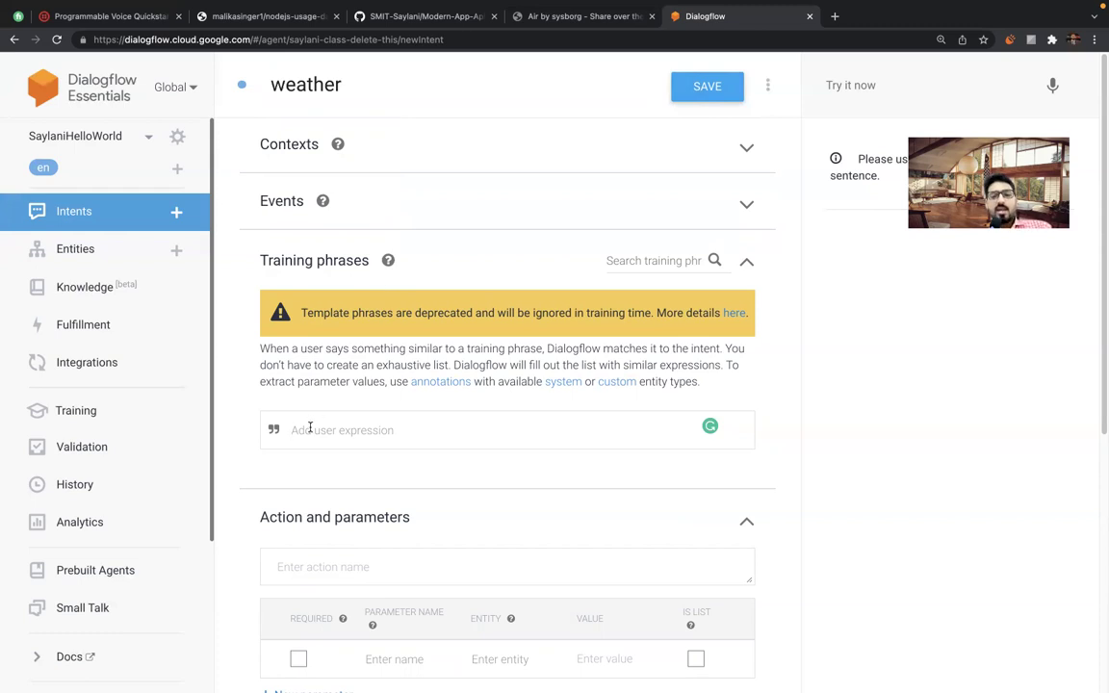
pyautogui.write('tell me')
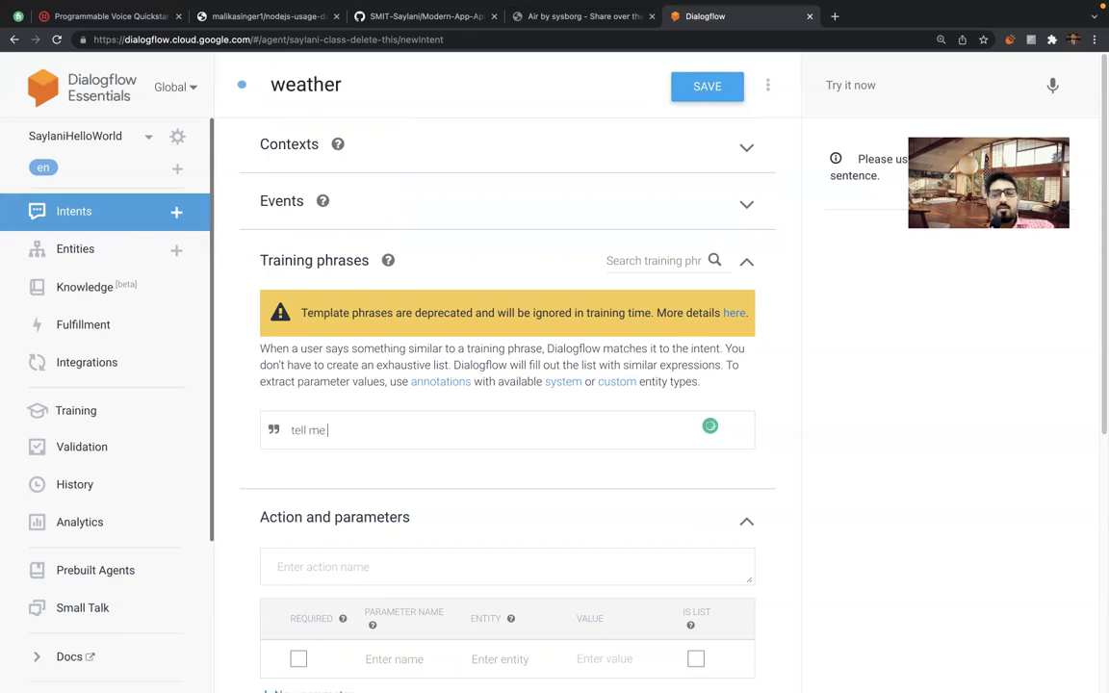
pyautogui.write(' templ')
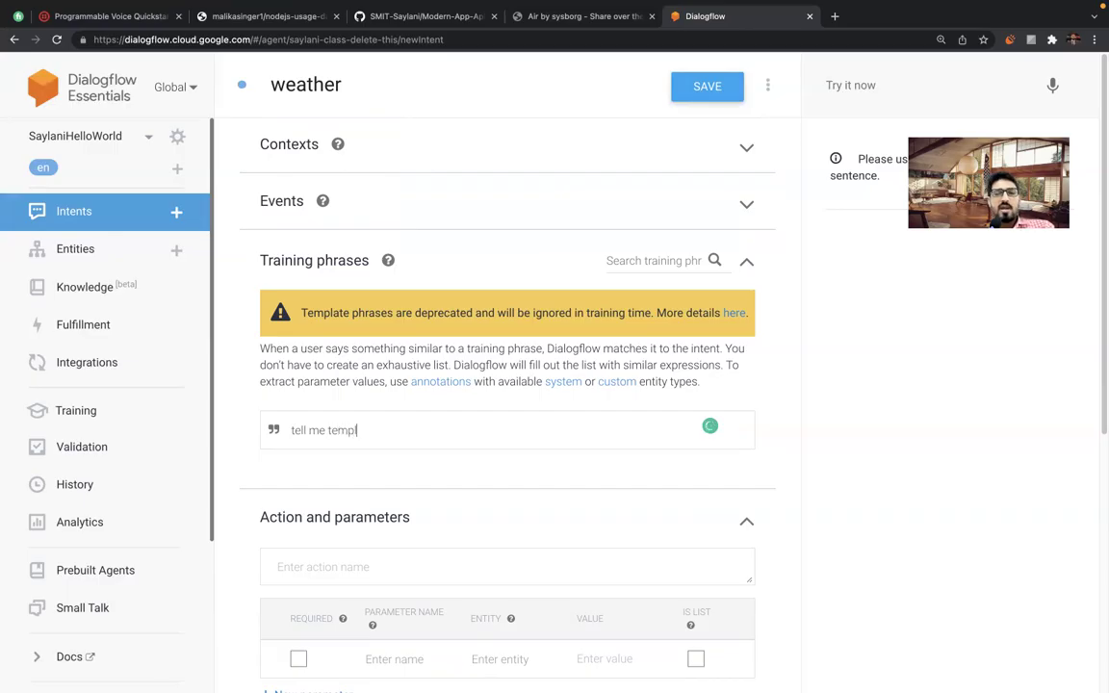
pyautogui.press('BackSpace')
pyautogui.write('rat')
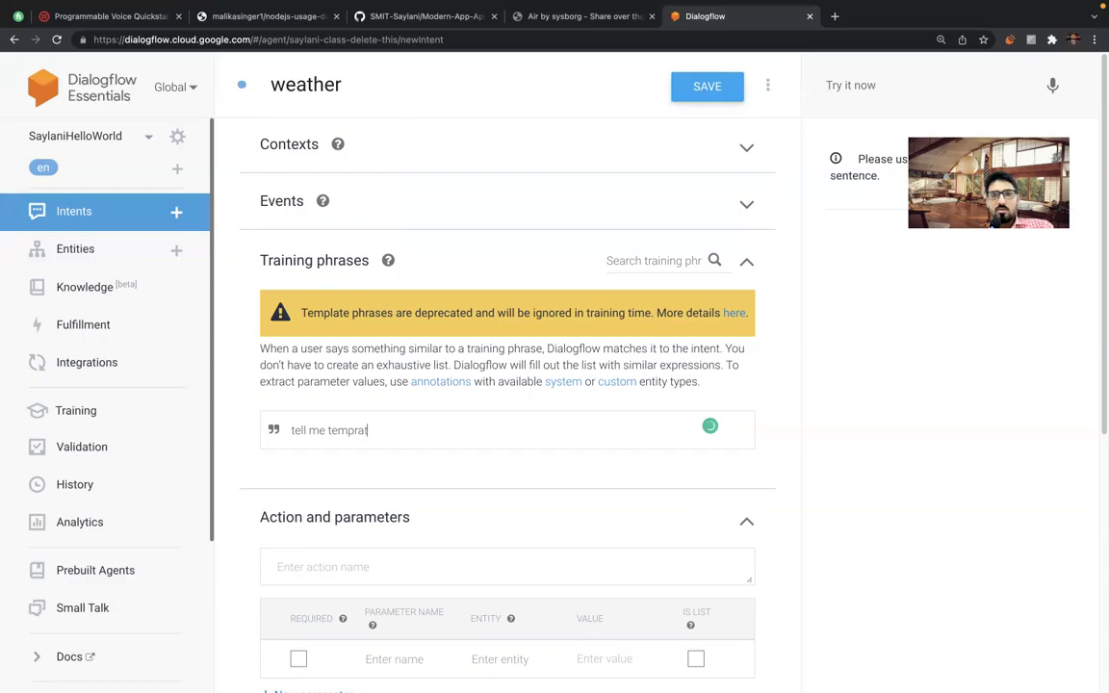
pyautogui.press('BackSpace')
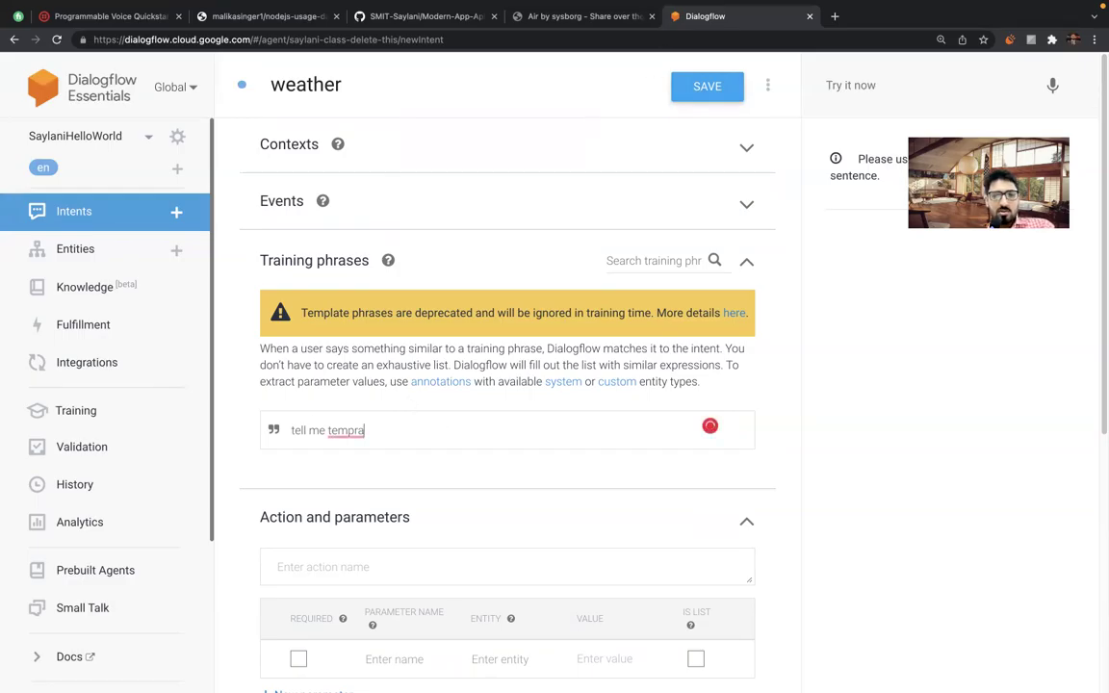
pyautogui.write('ture')
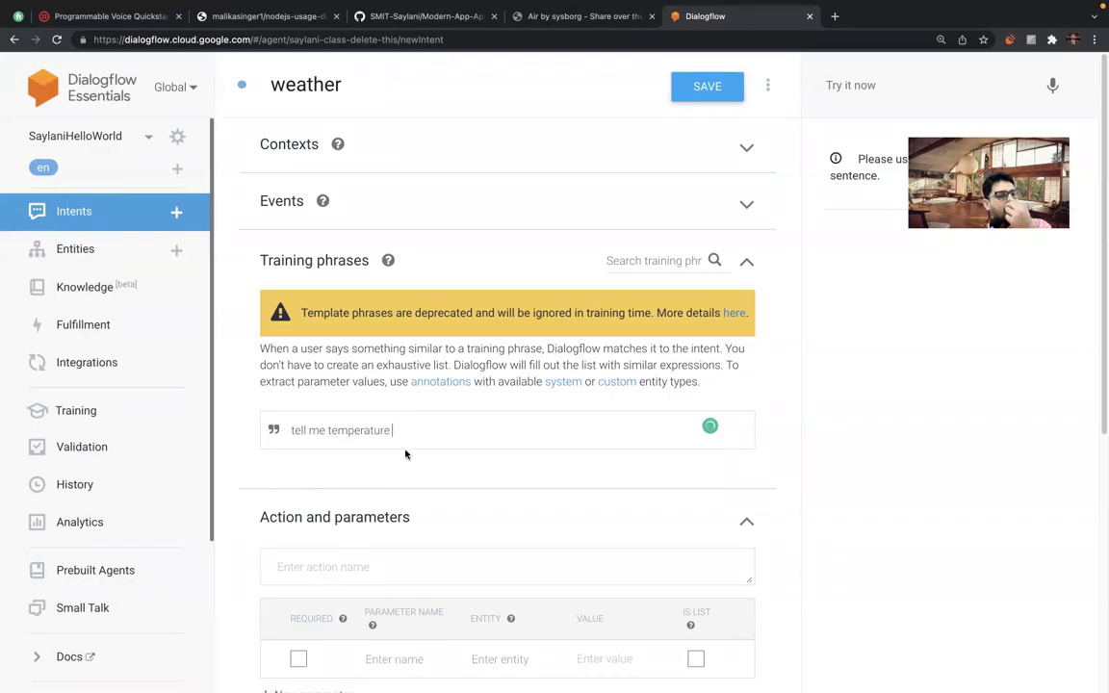
pyautogui.press('Return')
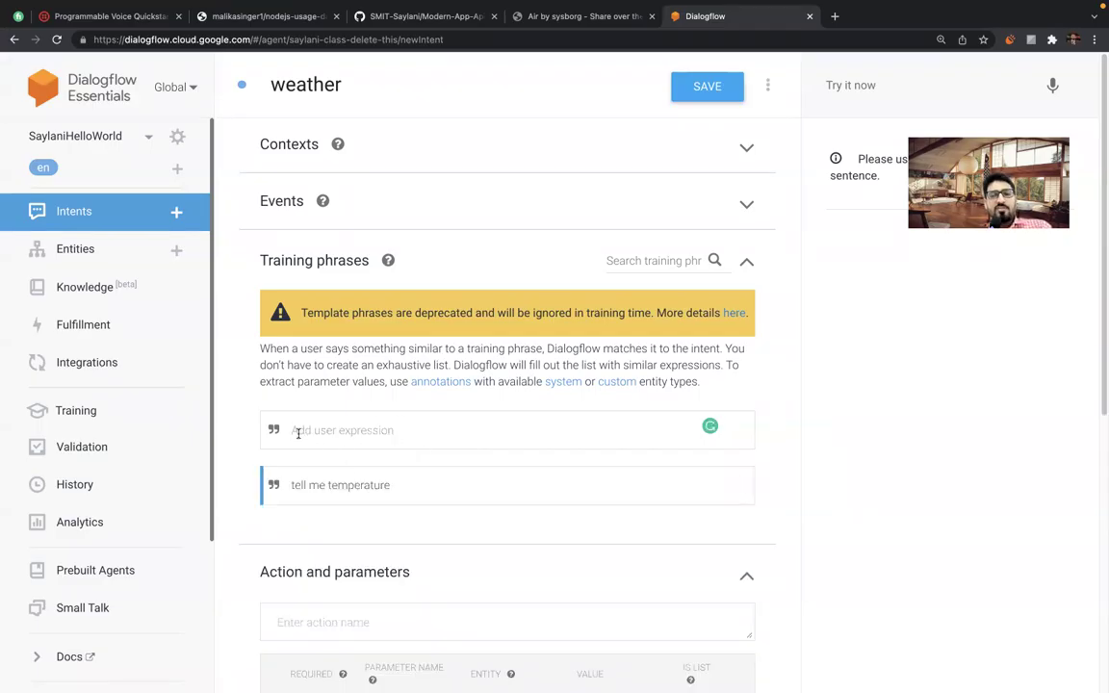
pyautogui.write('give me weather update')
pyautogui.press('Return')
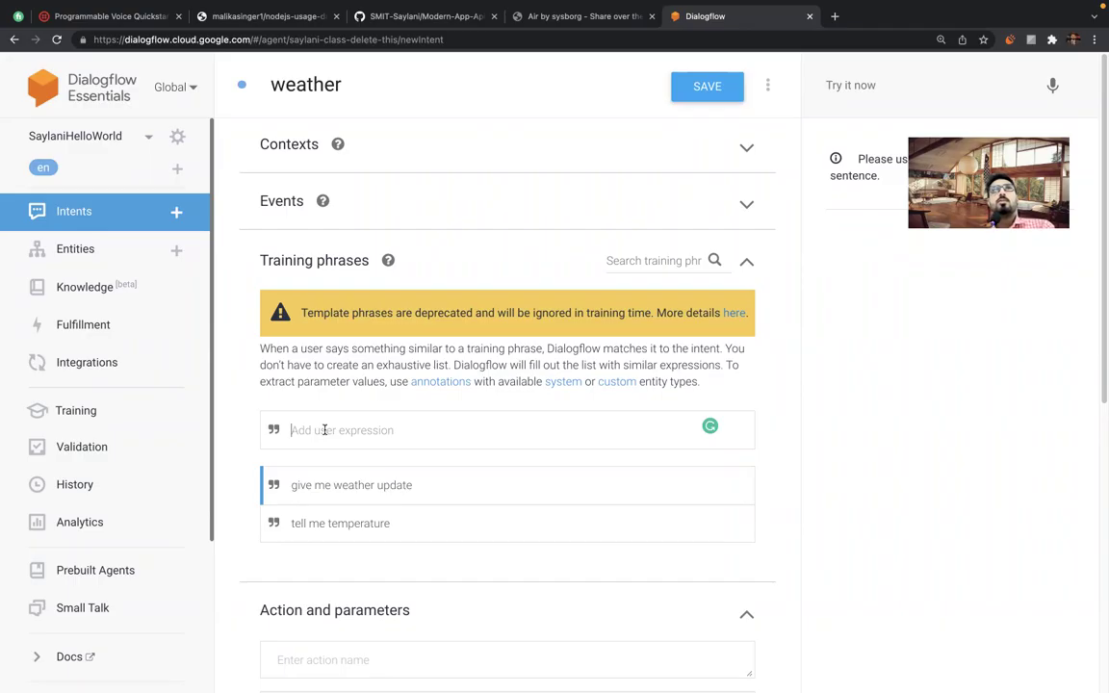
pyautogui.write('whats the')
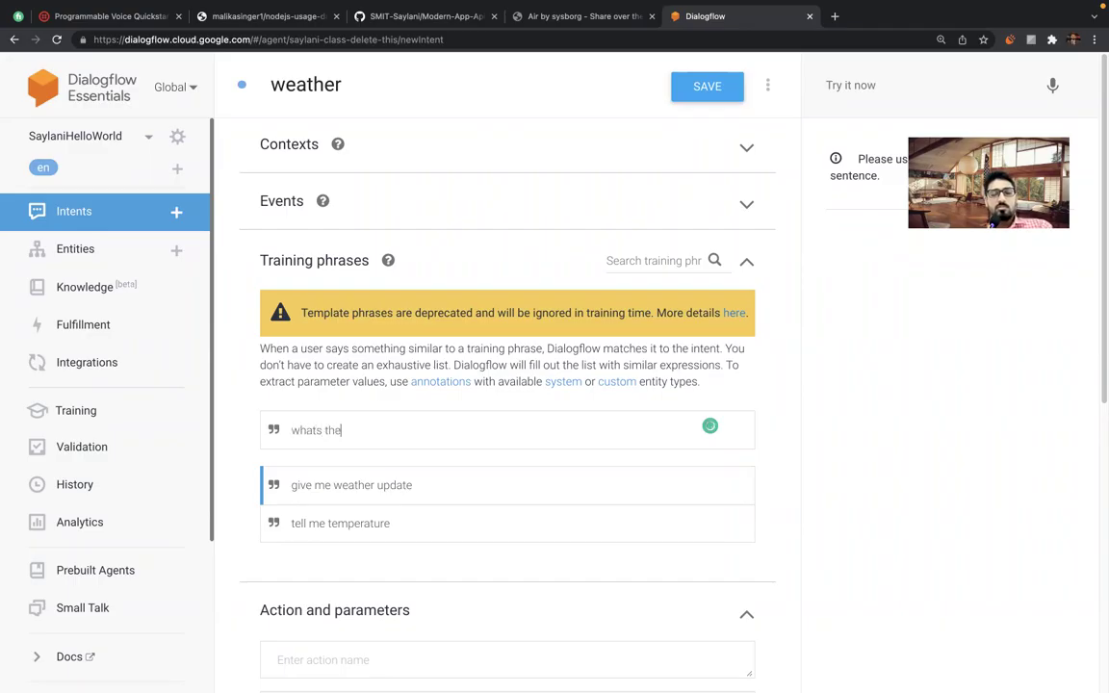
pyautogui.write(' weather')
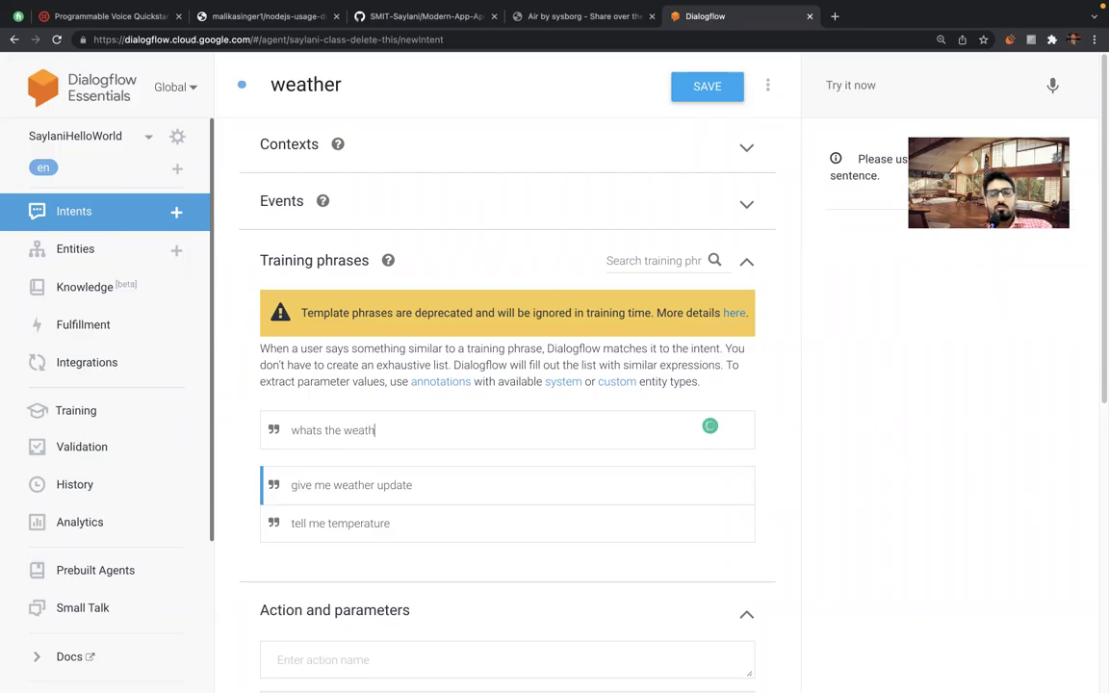
pyautogui.press('Return')
pyautogui.write('weat')
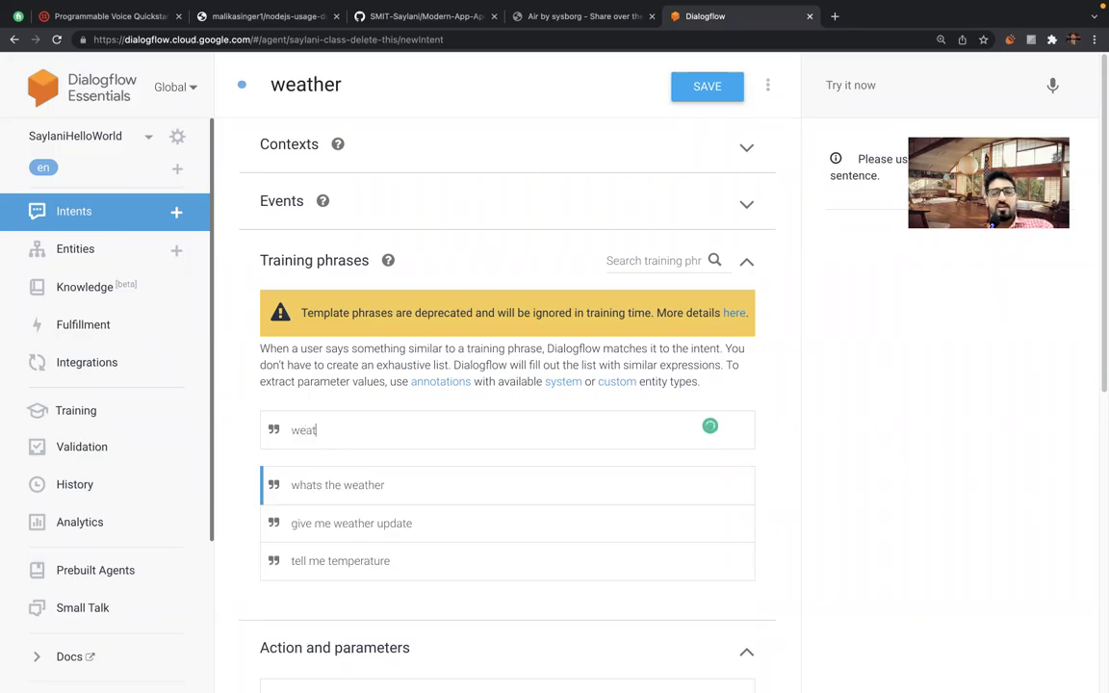
pyautogui.write('her updates')
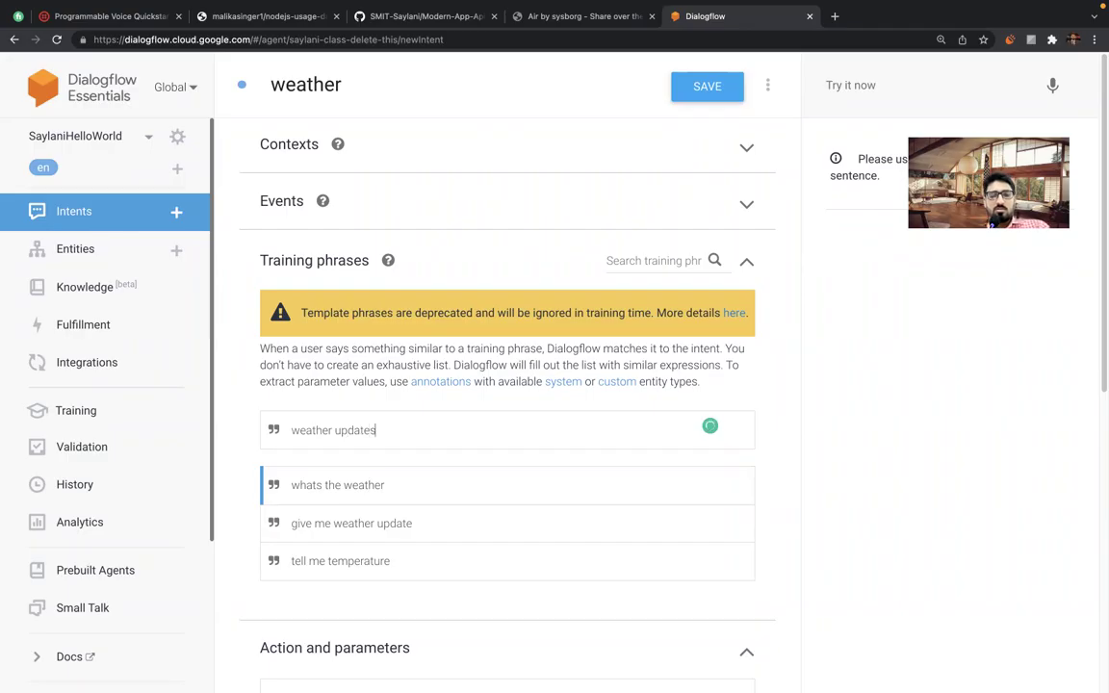
pyautogui.press('Return')
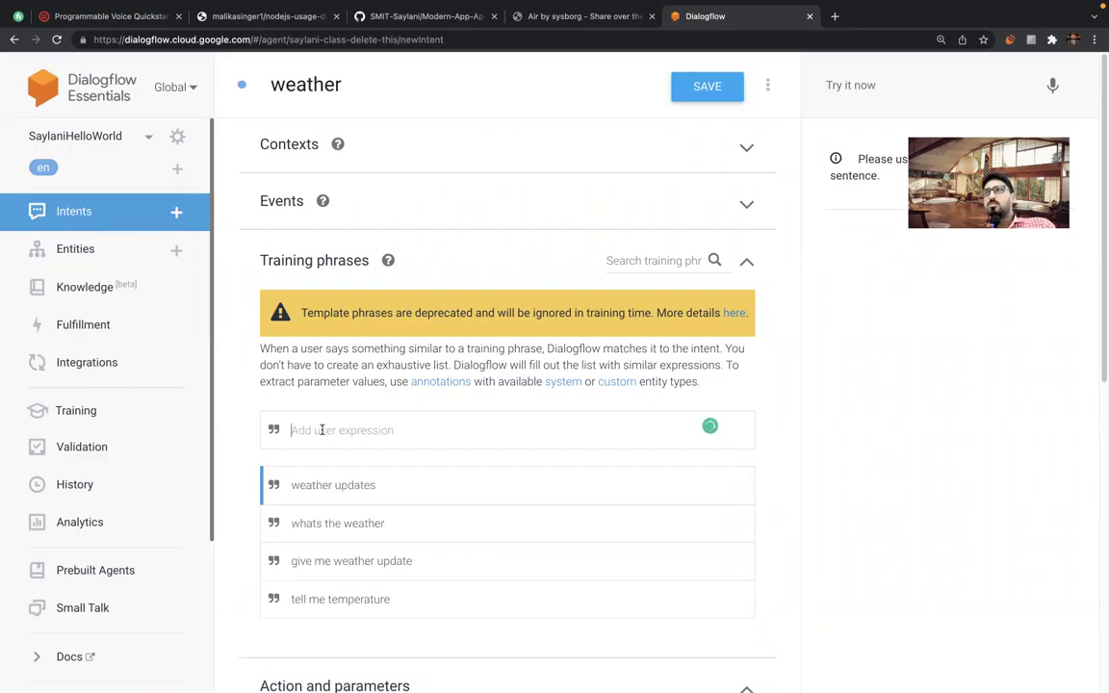
pyautogui.write('show ')
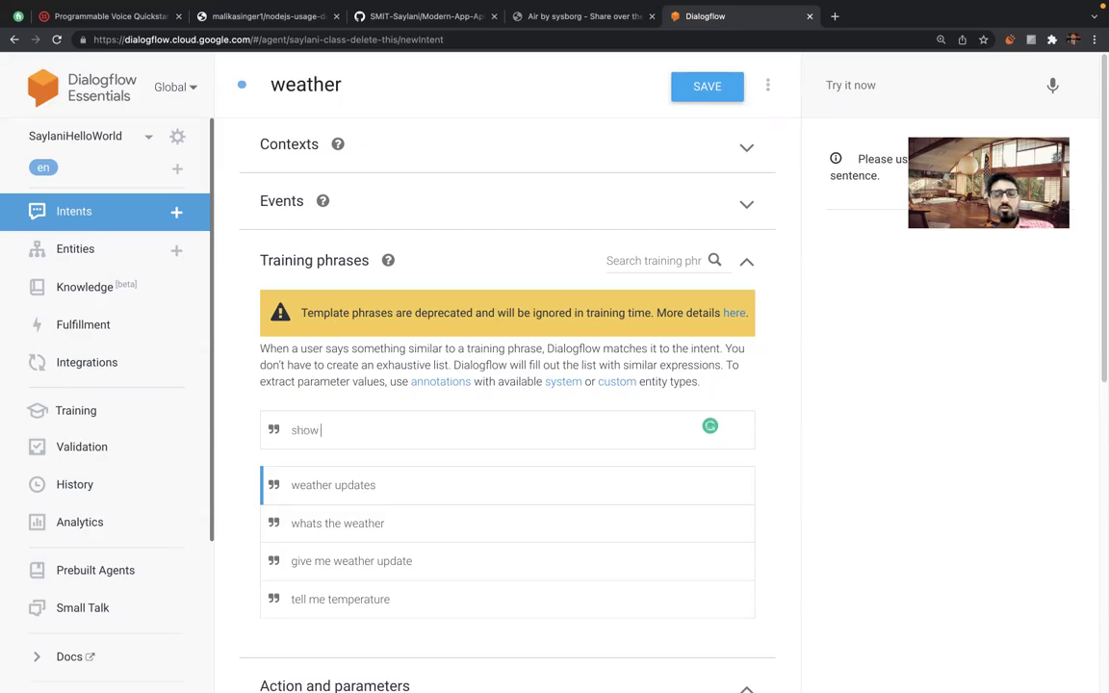
pyautogui.write('wea')
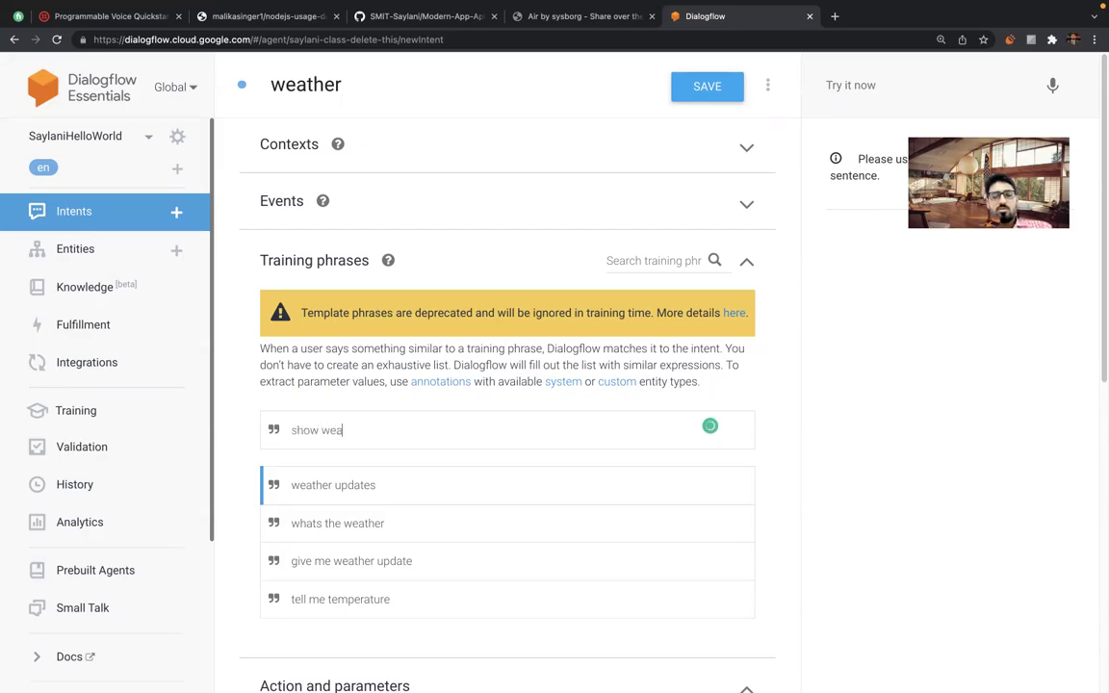
pyautogui.write('ther updates')
pyautogui.press('Return')
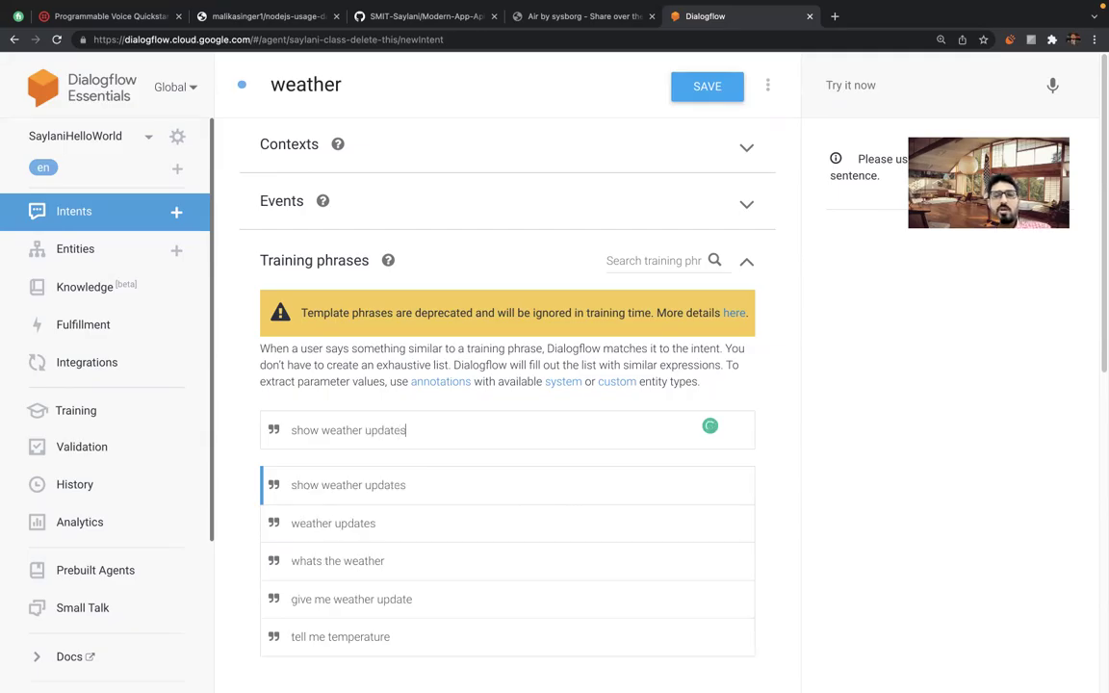
pyautogui.scroll(-3, 361, 443)
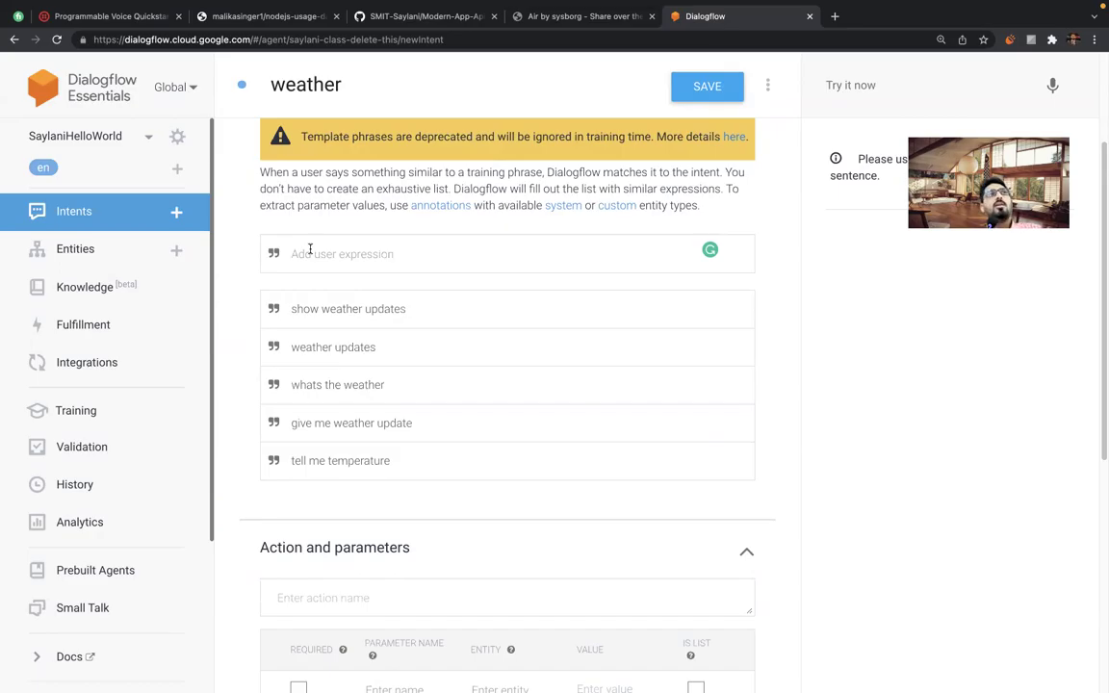
# Add 'show me weather of karachi' and view karachi's geo-city annotation.
pyautogui.write('sh')
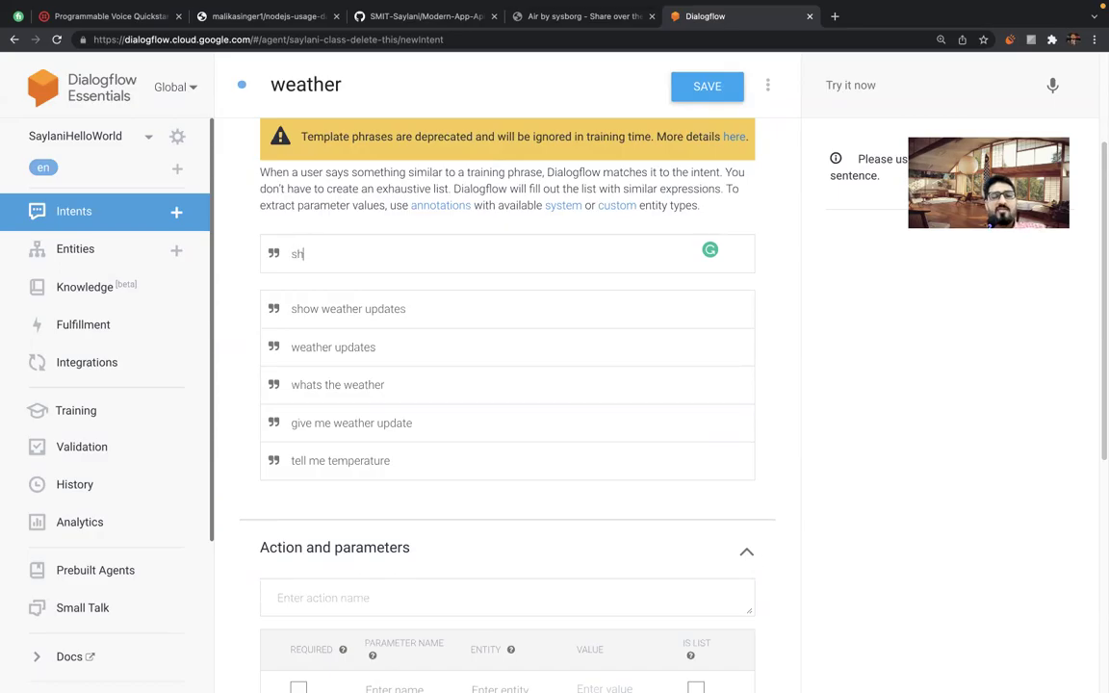
pyautogui.write('ow me we')
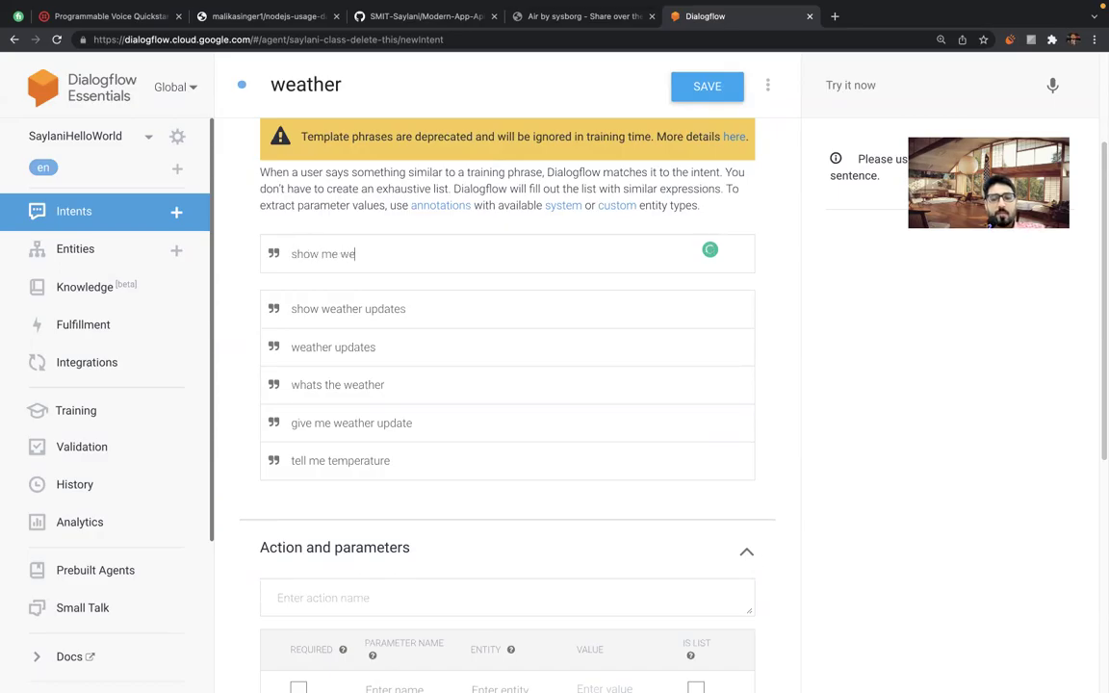
pyautogui.write('ather of karachi')
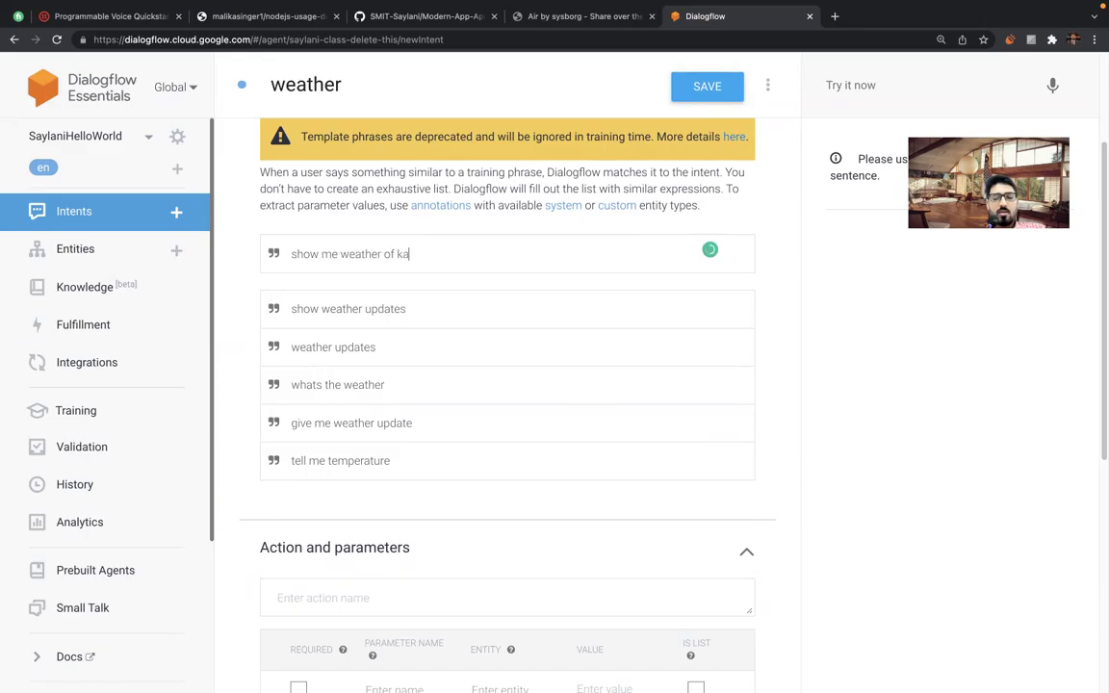
pyautogui.press('Return')
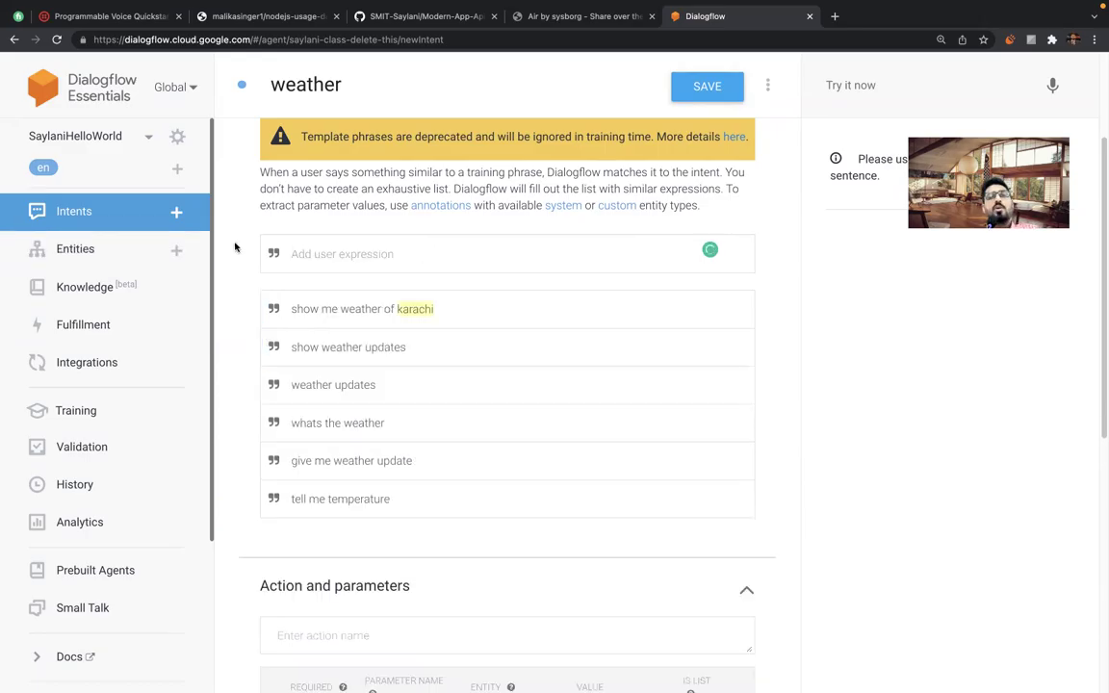
pyautogui.click(308, 304)
pyautogui.doubleClick(424, 310)
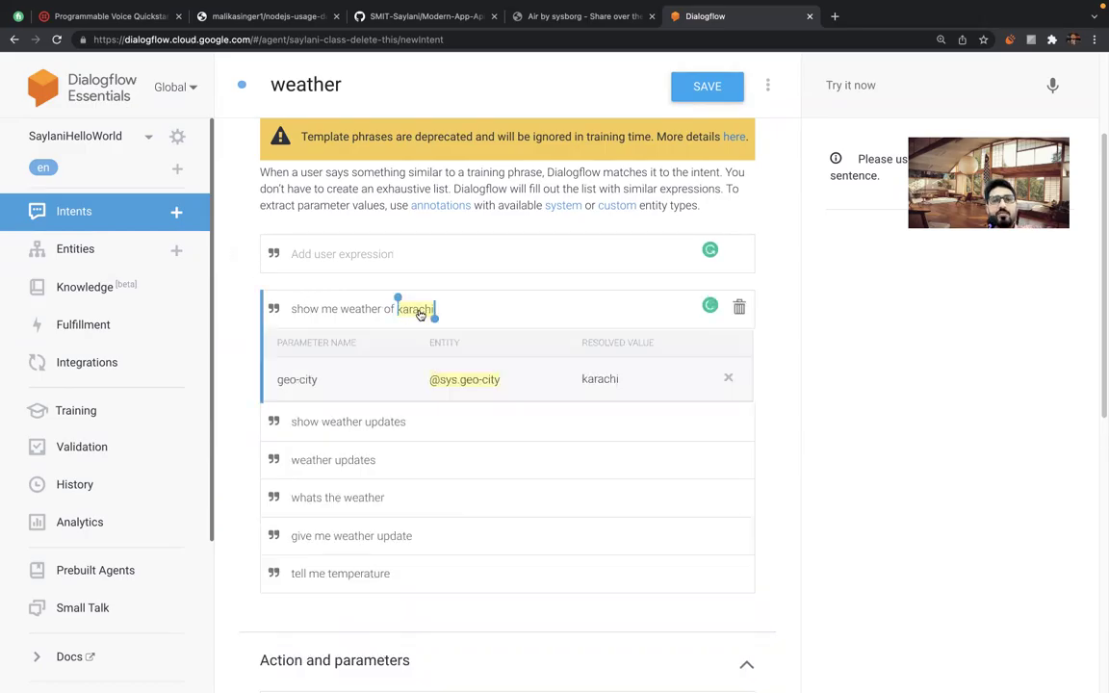
pyautogui.click(306, 309)
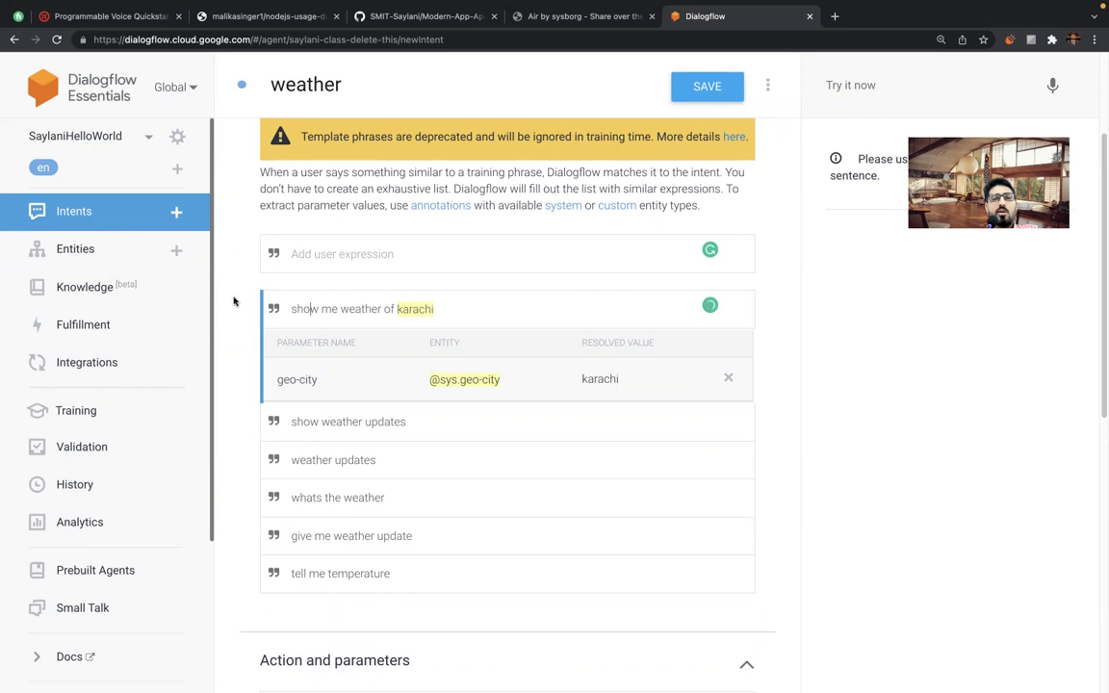
# Accept Grammarly's suggestion, which turns 'weather' into 'whether', and reselect karachi.
pyautogui.scroll(1, 244, 338)
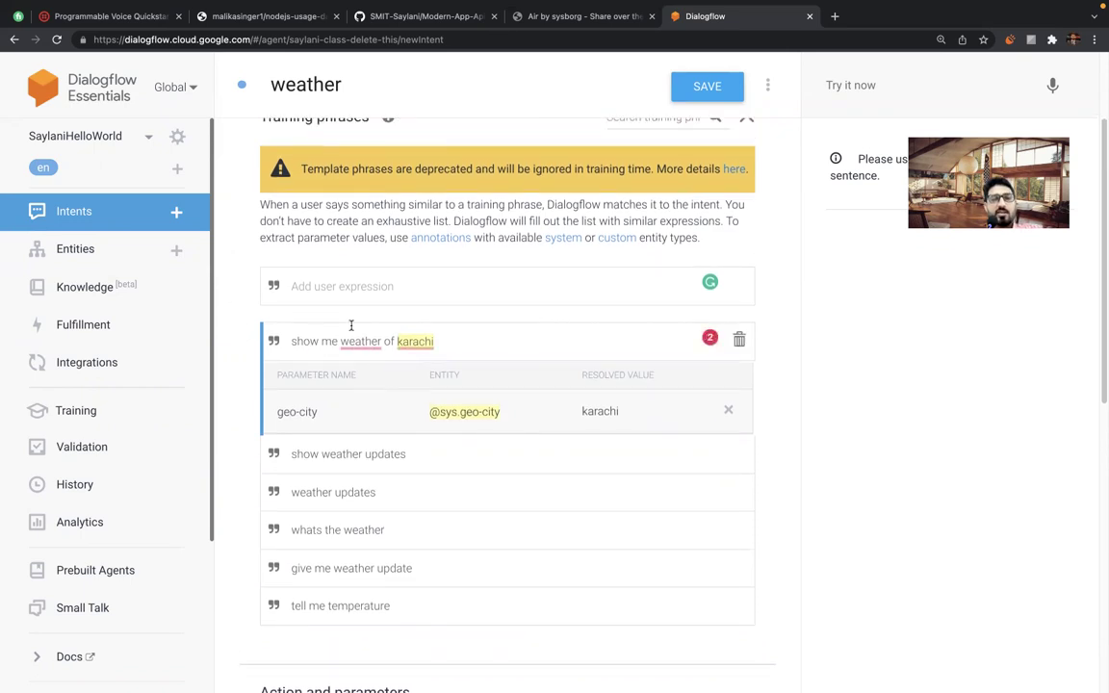
pyautogui.moveTo(356, 342)
pyautogui.click(366, 384)
pyautogui.click(414, 343)
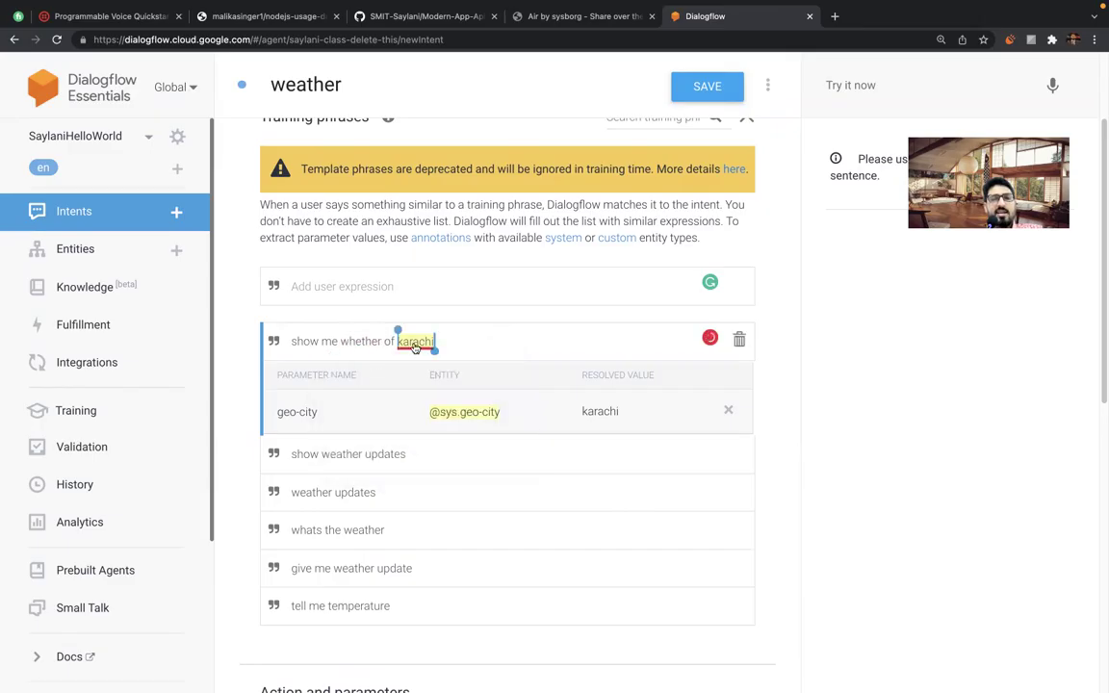
pyautogui.moveTo(419, 355)
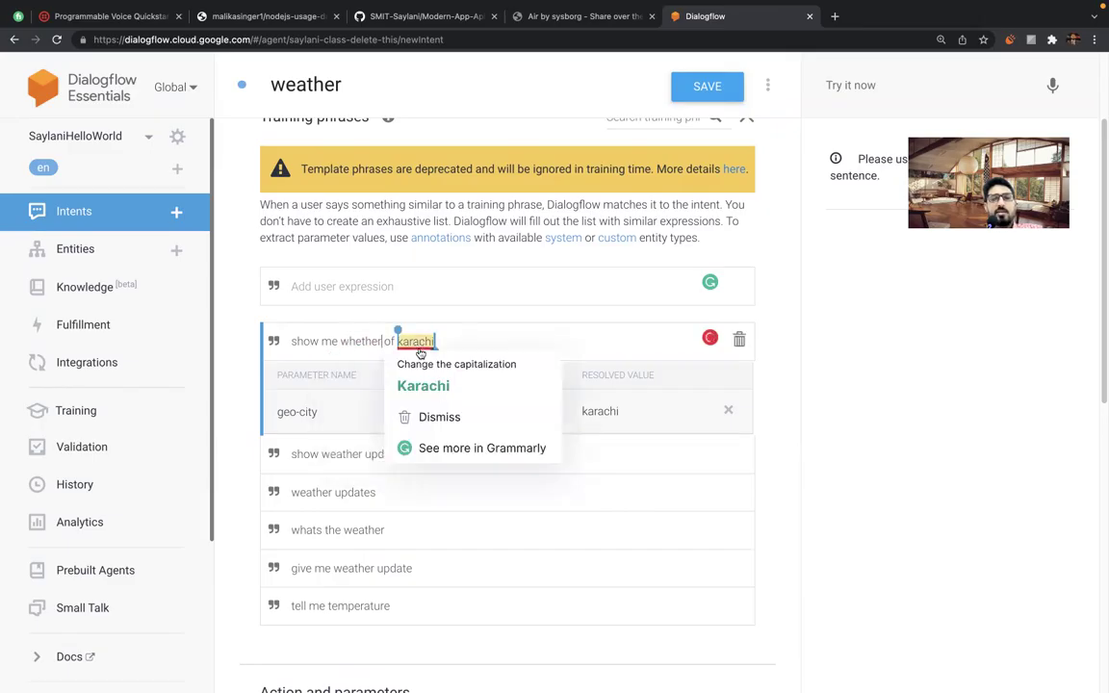
pyautogui.scroll(1, 233, 341)
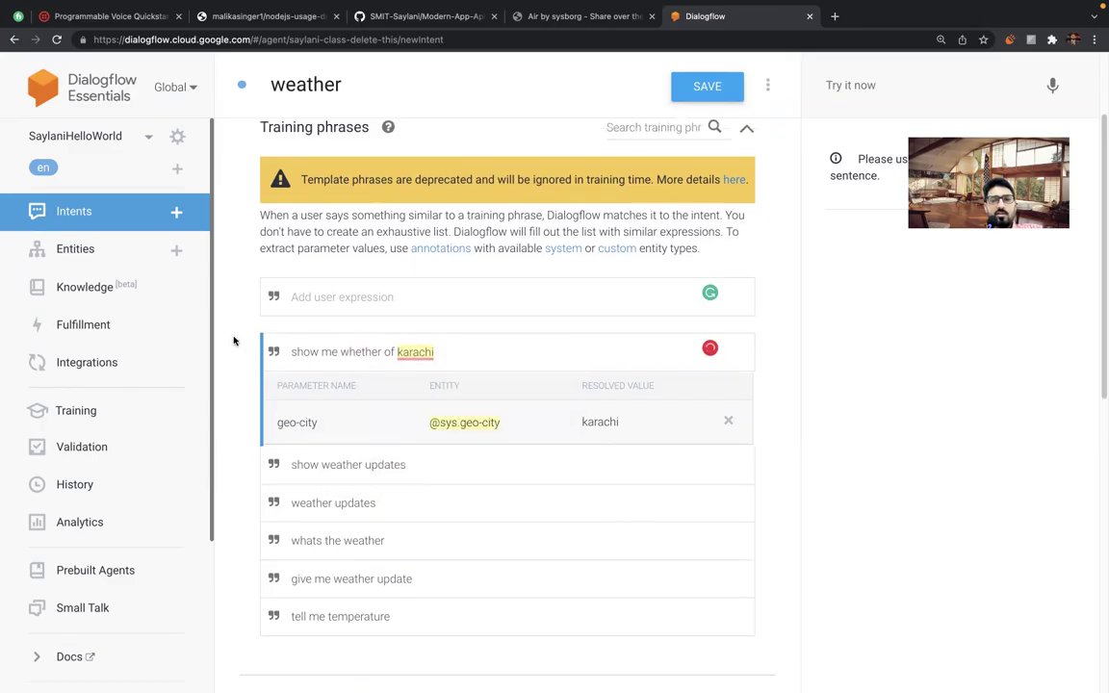
pyautogui.scroll(3, 233, 341)
# Correct 'whether' back to 'weather' in the Karachi phrase.
pyautogui.doubleClick(359, 385)
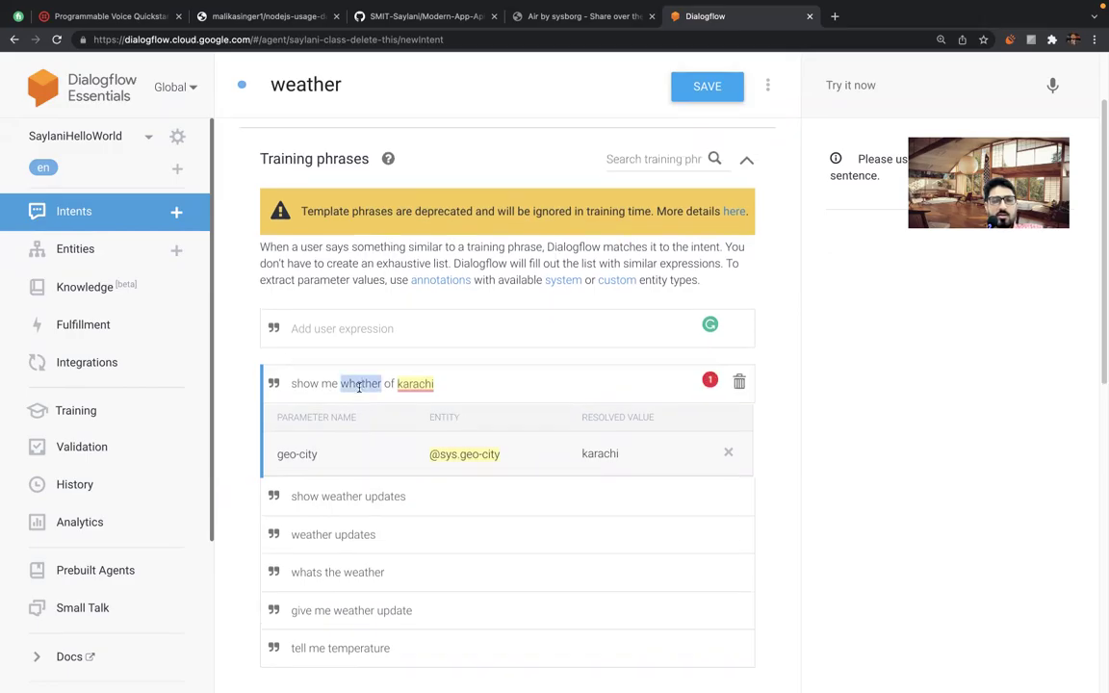
pyautogui.write('weather')
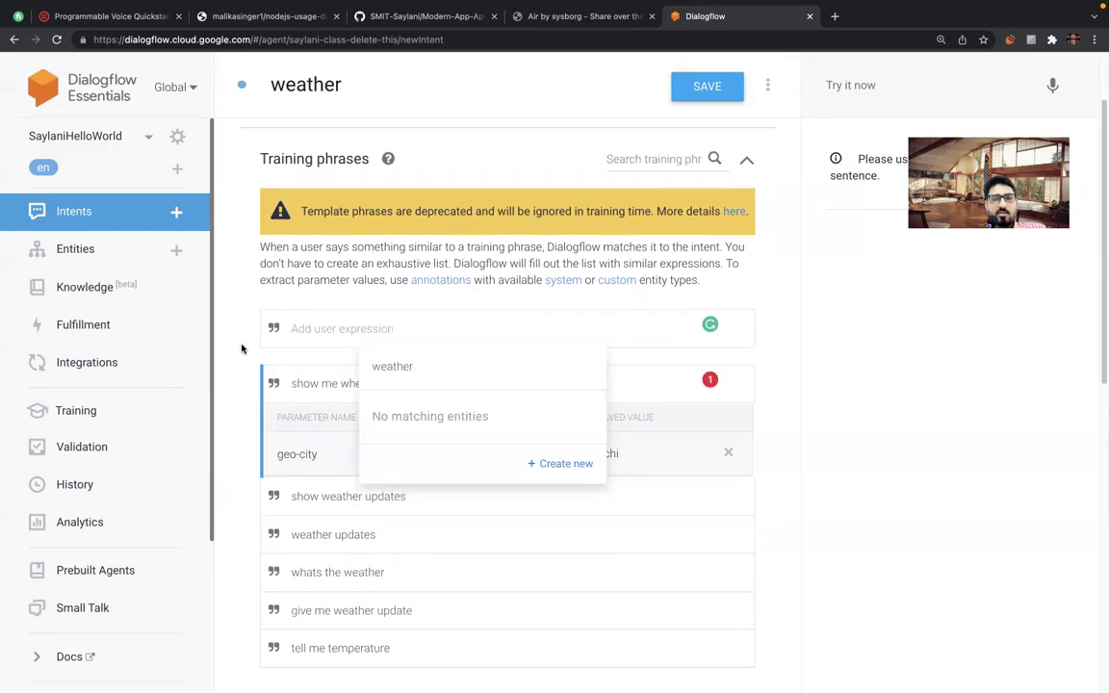
pyautogui.click(241, 348)
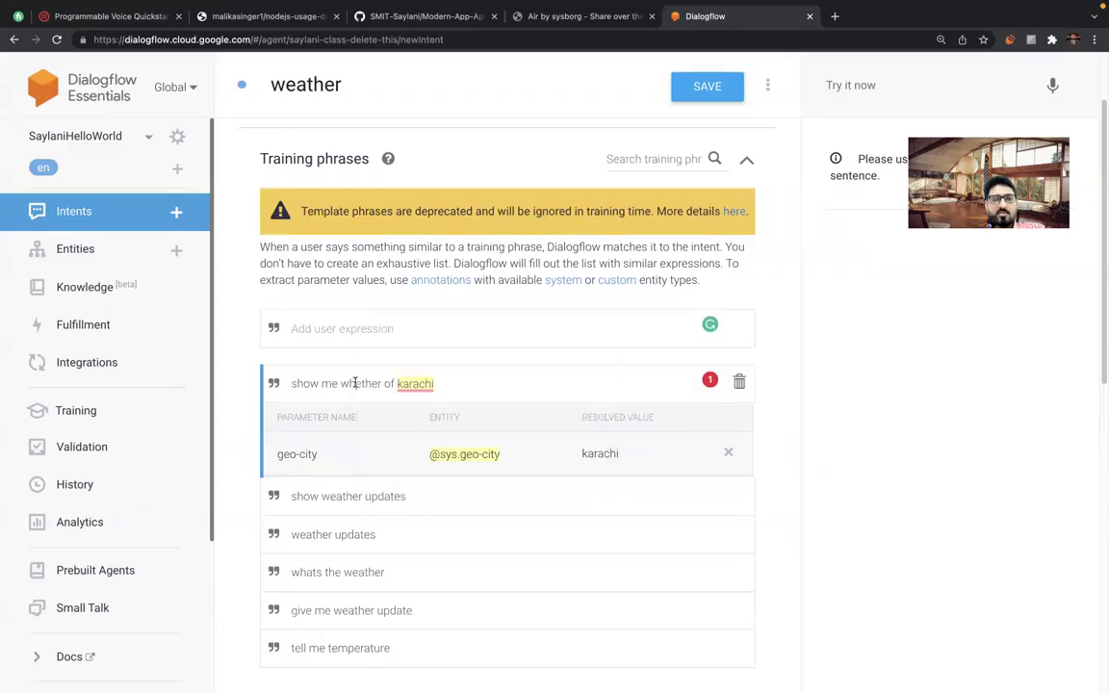
pyautogui.press('BackSpace')
pyautogui.press('BackSpace')
pyautogui.press('BackSpace')
pyautogui.press('BackSpace')
pyautogui.press('BackSpace')
pyautogui.press('BackSpace')
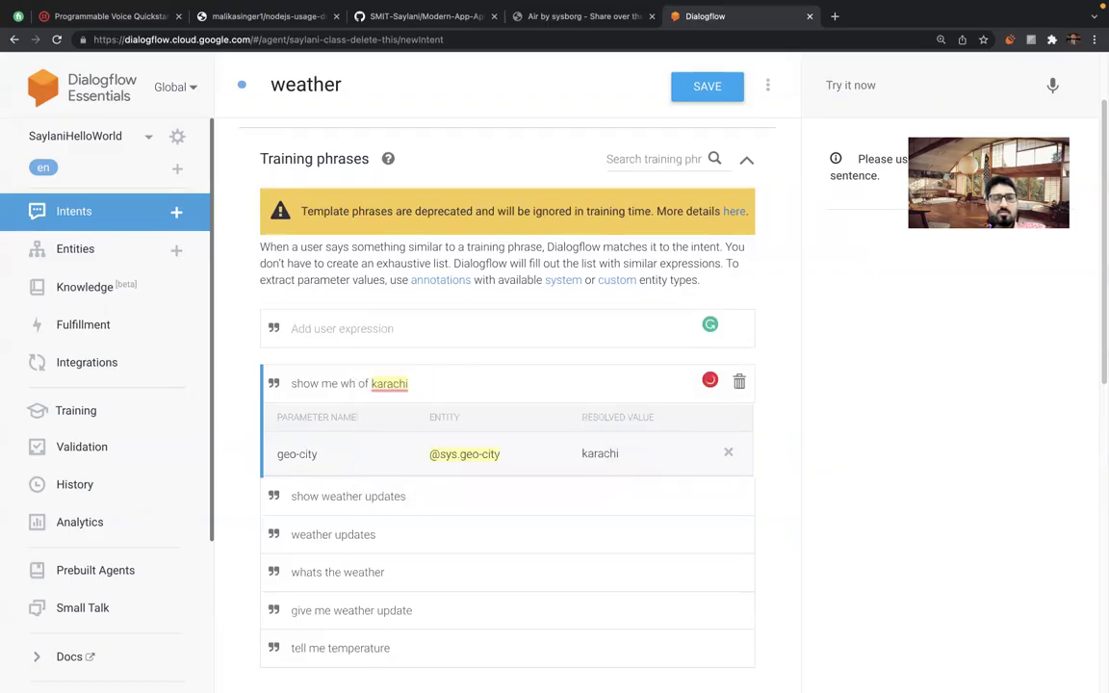
pyautogui.write('eather')
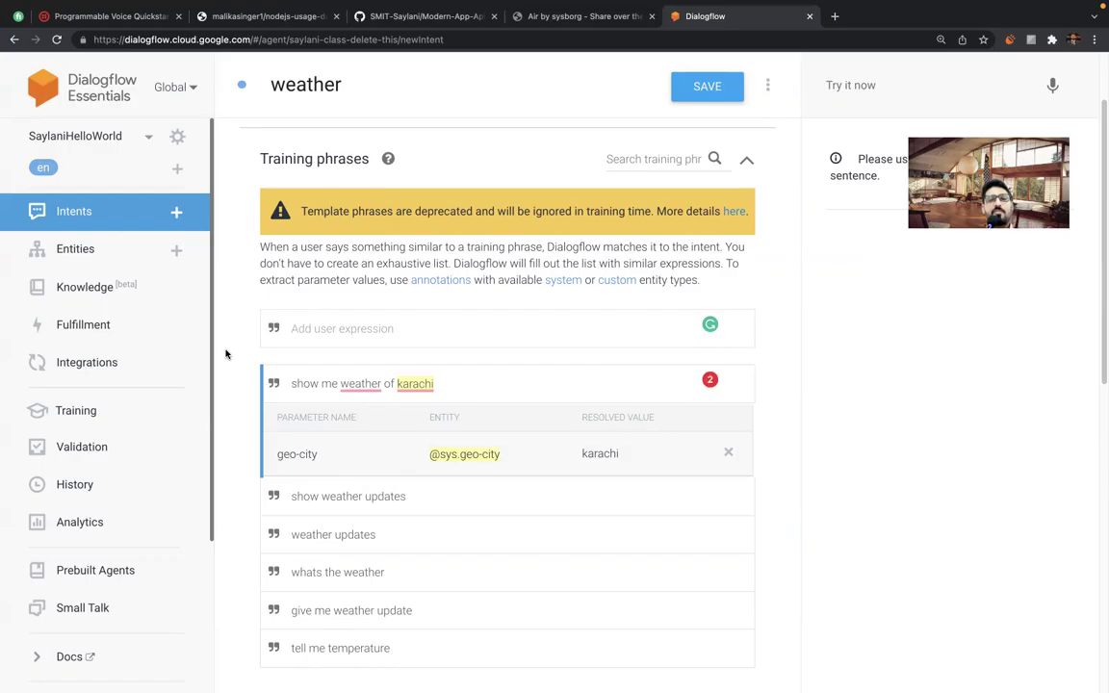
pyautogui.moveTo(367, 383)
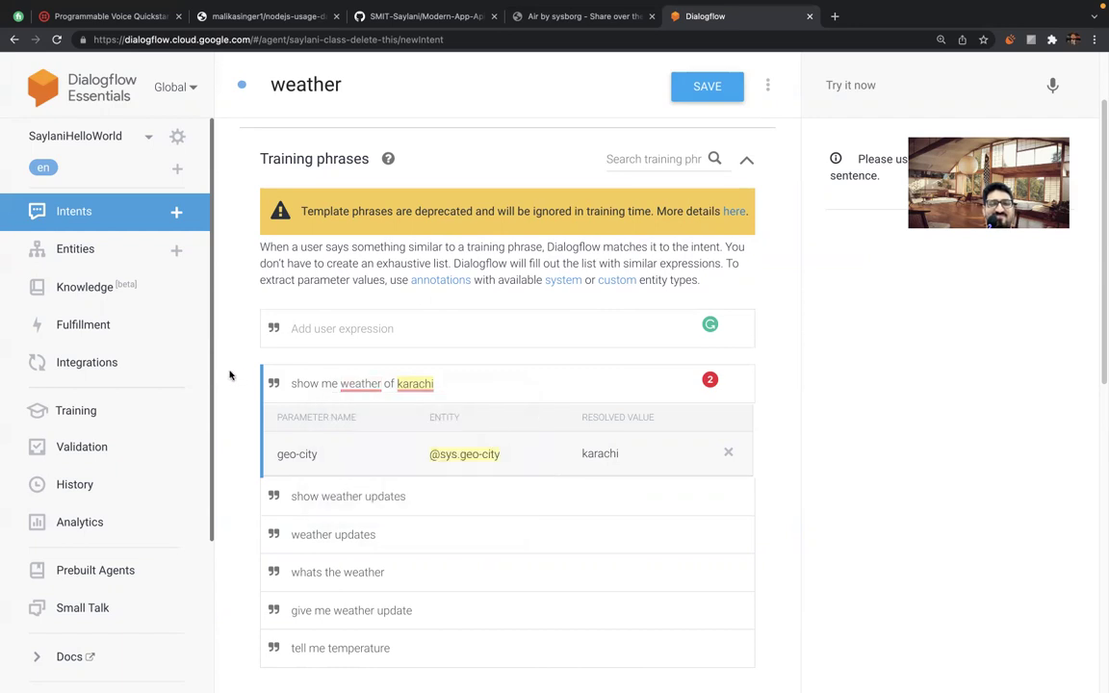
# Capitalize karachi to 'Karachi' in the training phrase.
pyautogui.click(318, 383)
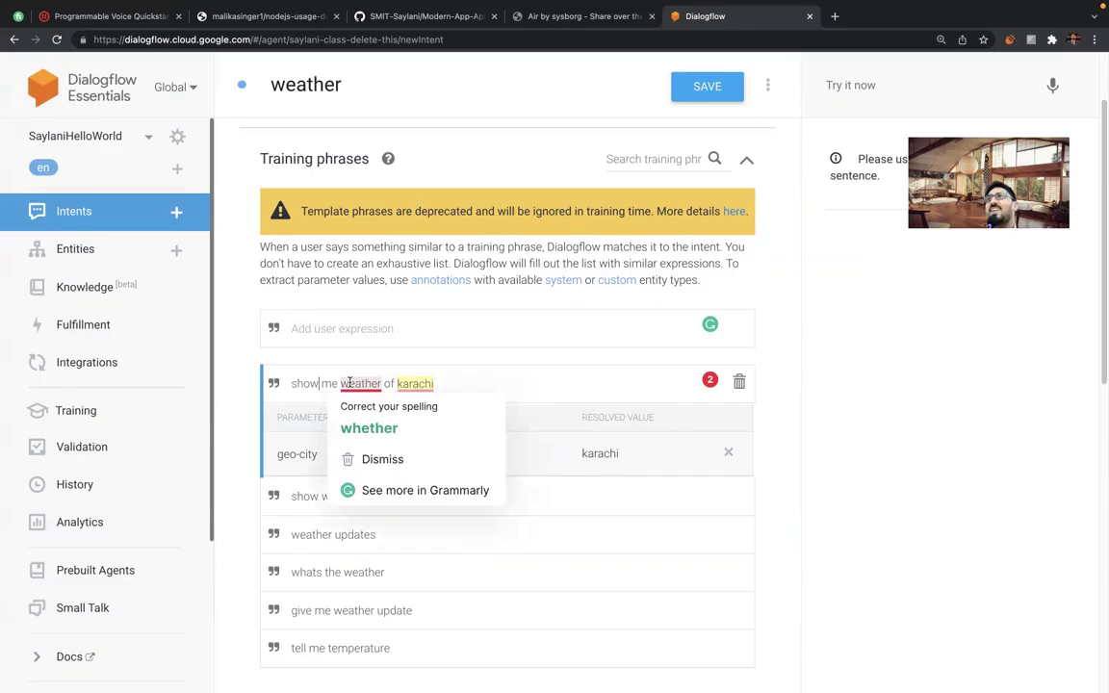
pyautogui.doubleClick(414, 383)
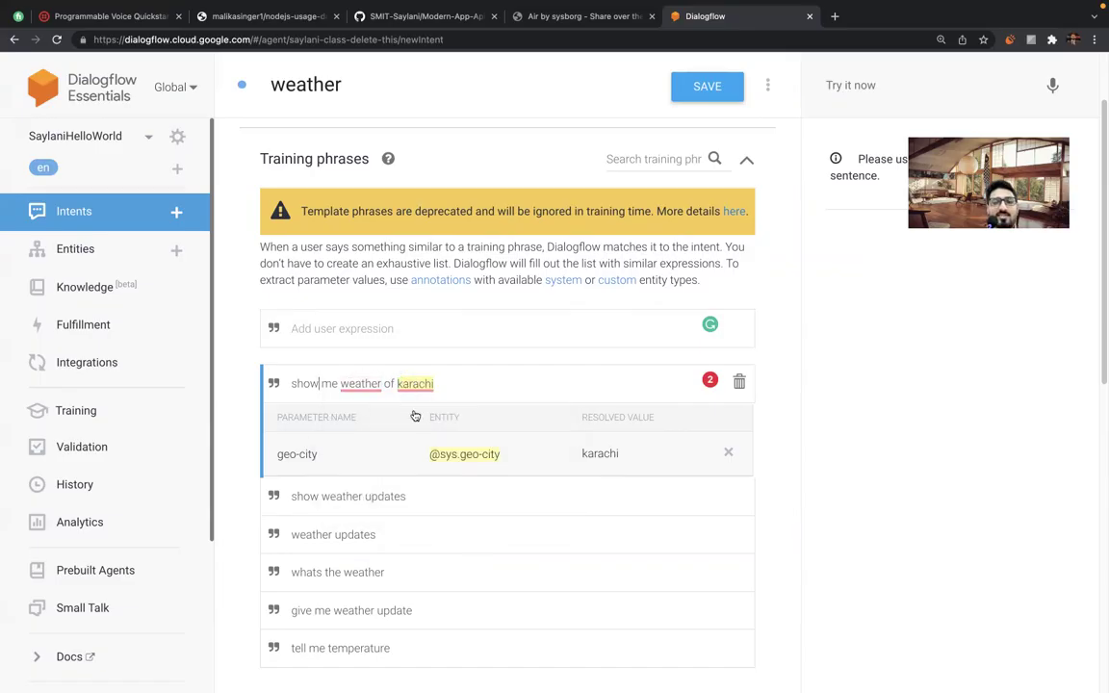
pyautogui.click(401, 383)
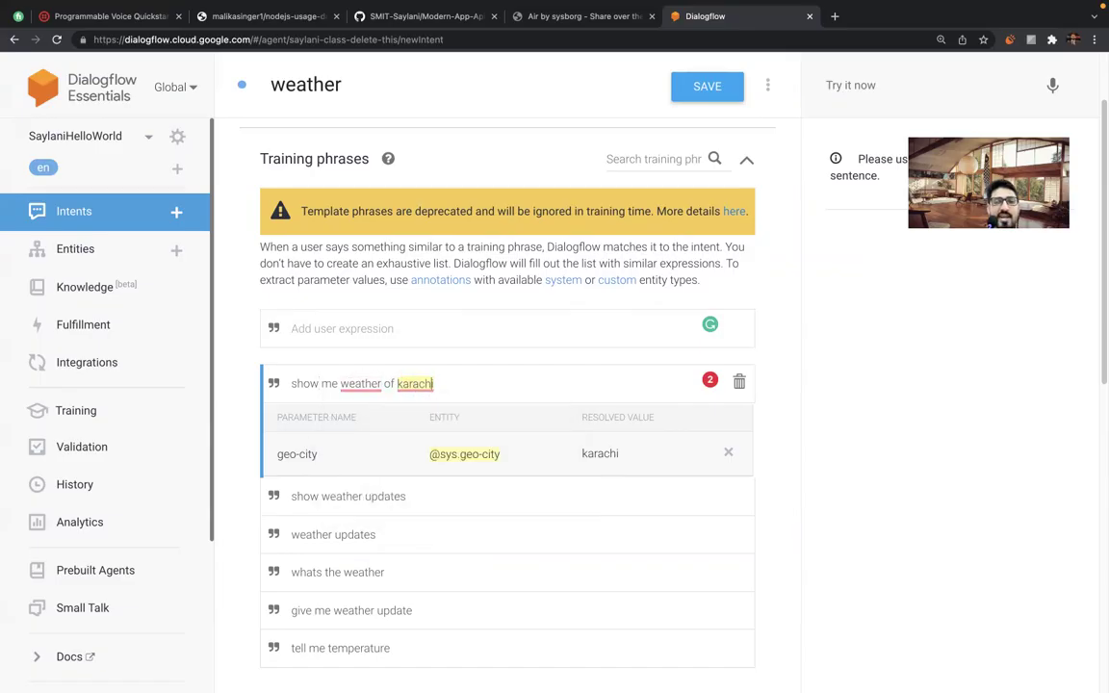
pyautogui.press('Left')
pyautogui.press('BackSpace')
pyautogui.write('K')
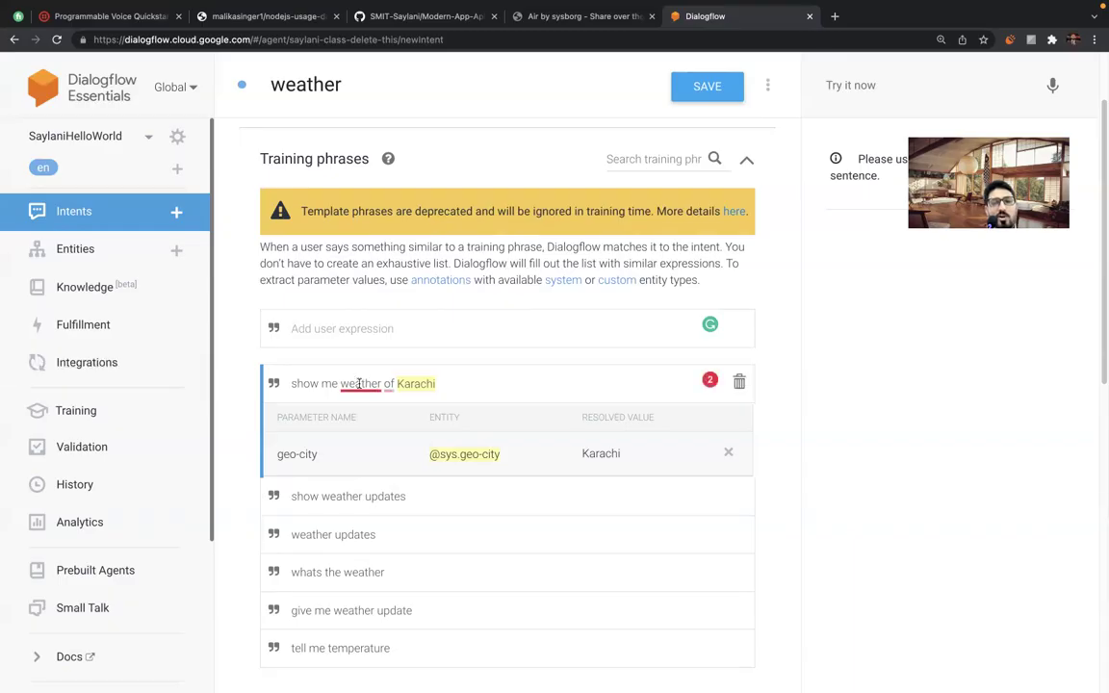
# Accept Grammarly's fixes, adding 'the' before weather and changing 'of' to 'in'.
pyautogui.click(371, 385)
pyautogui.click(358, 426)
pyautogui.click(408, 384)
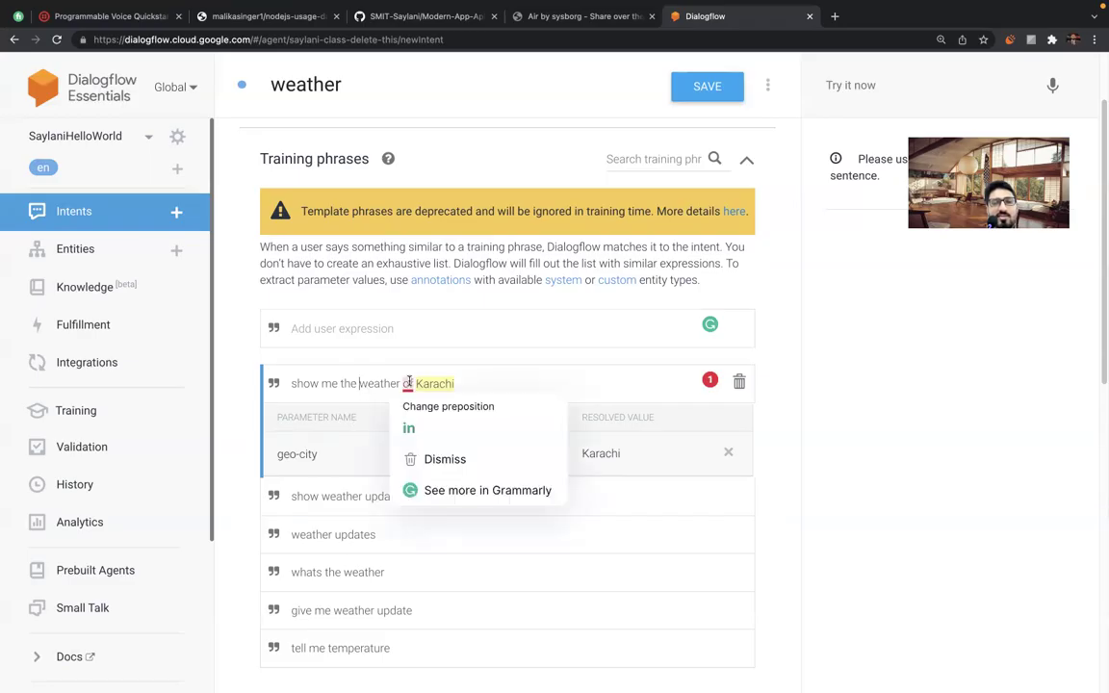
pyautogui.click(416, 421)
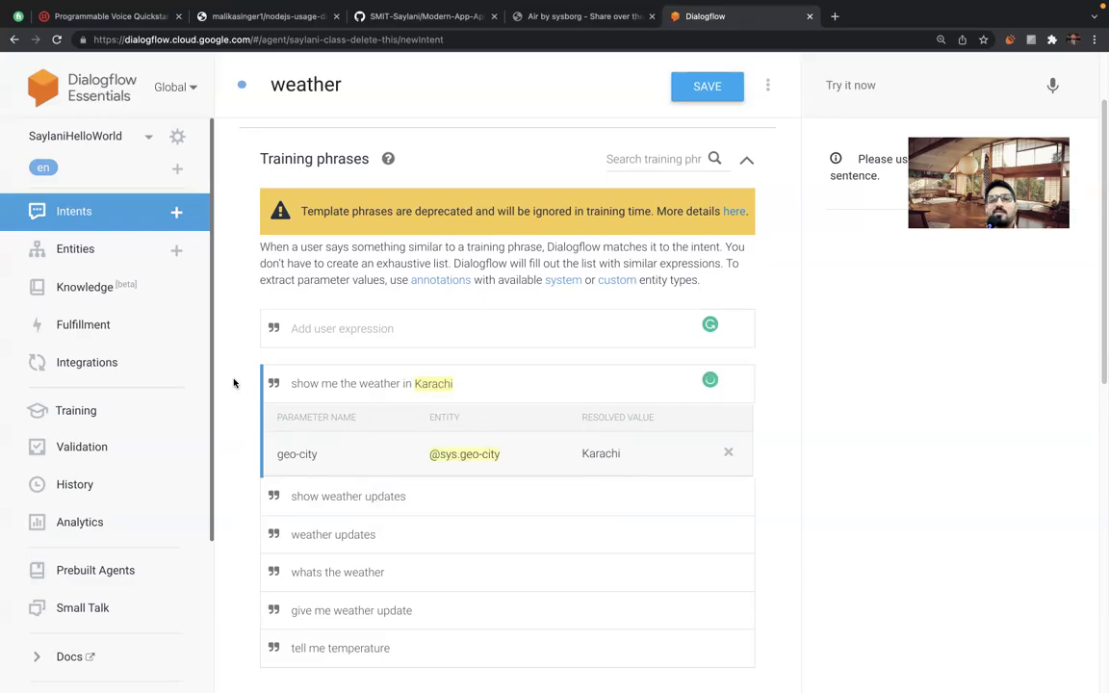
pyautogui.click(320, 329)
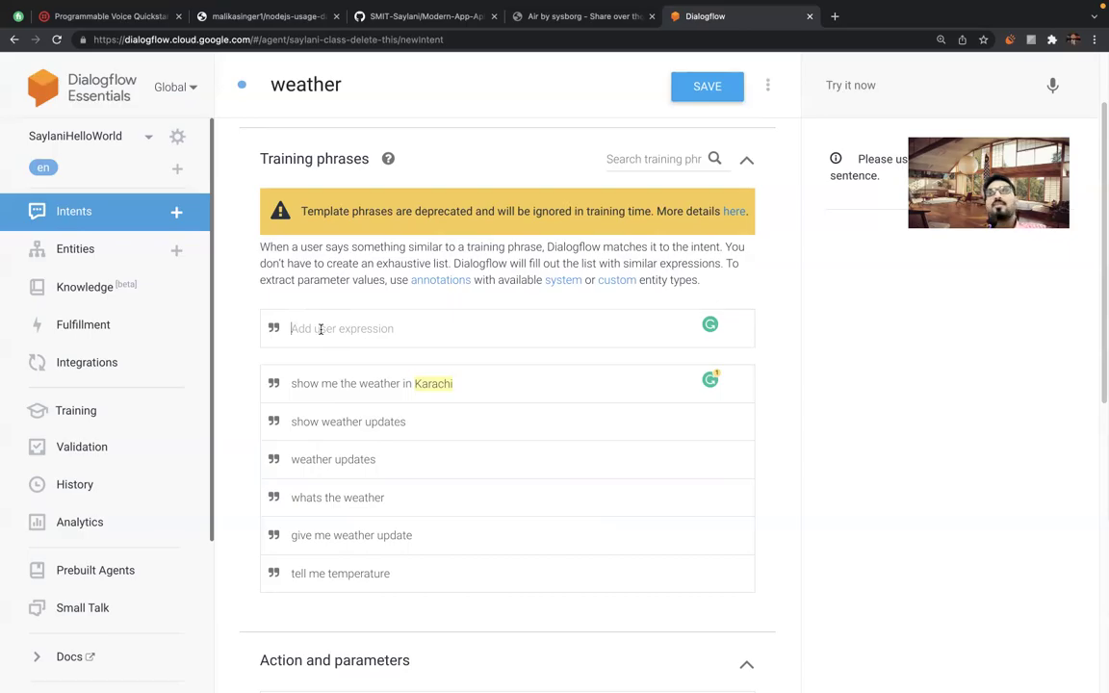
# Add 'karachi weather' as a training phrase and check its karachi annotation.
pyautogui.write('karachi weather')
pyautogui.press('Return')
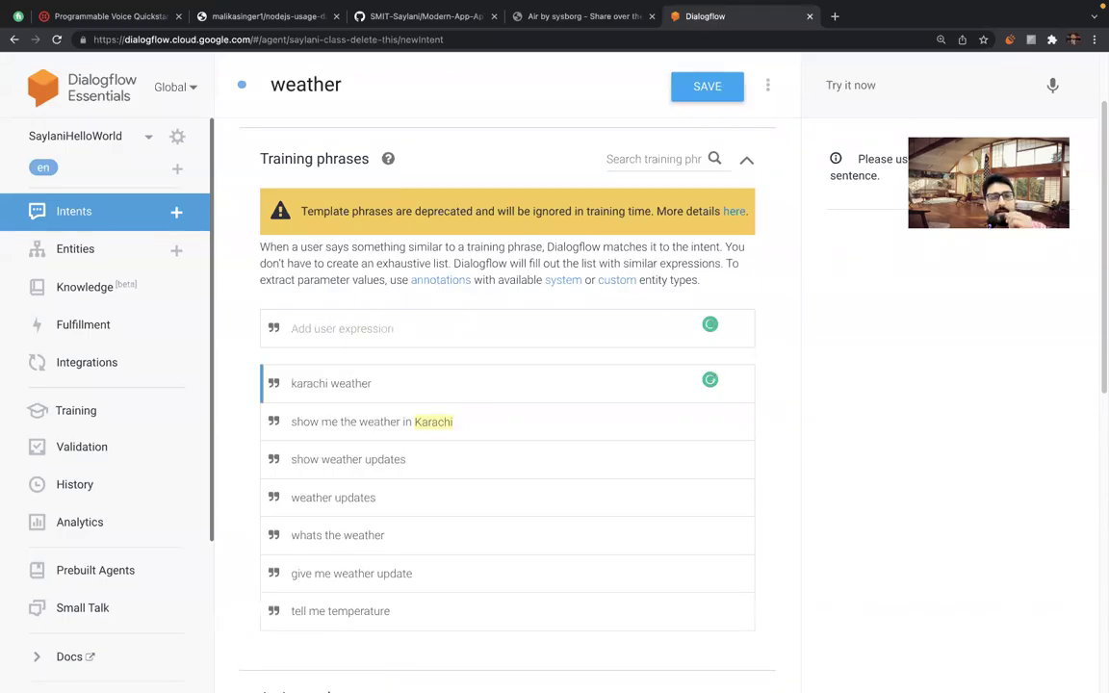
pyautogui.click(235, 342)
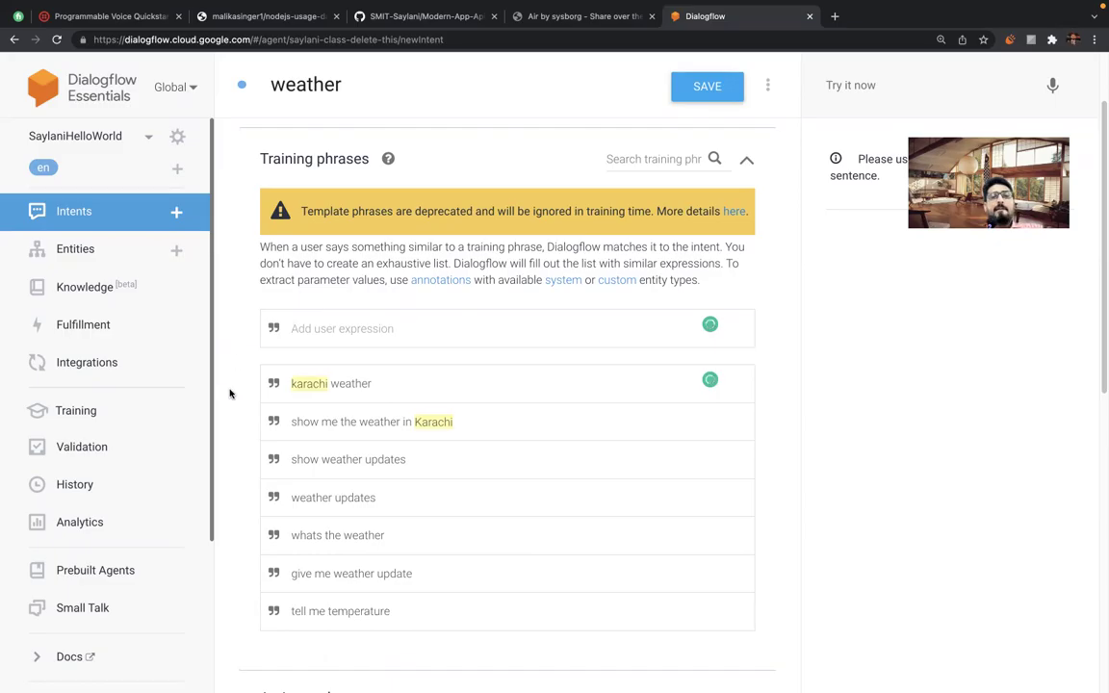
pyautogui.scroll(-1, 230, 392)
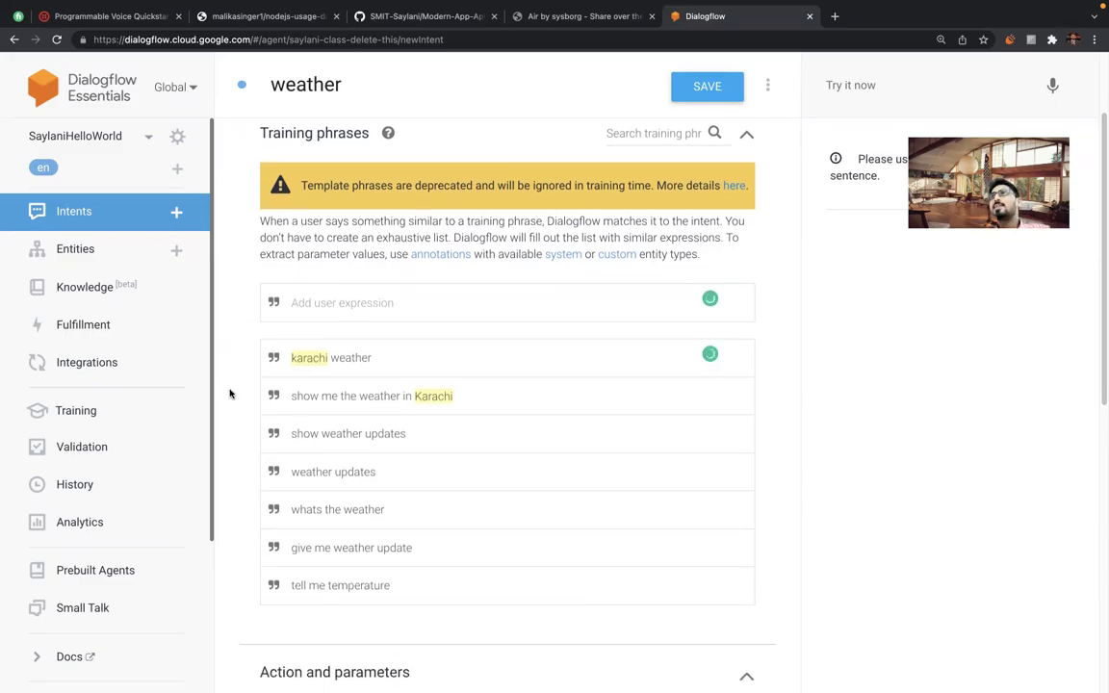
pyautogui.scroll(-1, 230, 408)
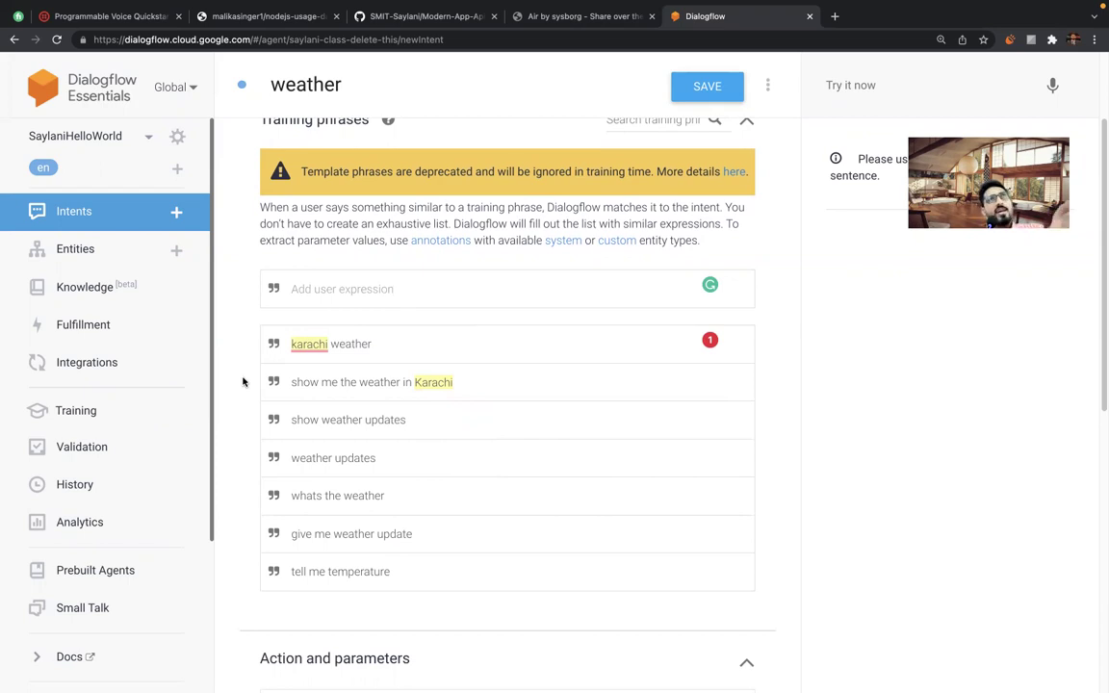
# Change the geo-city parameter name to cityName, making its value $cityName.
pyautogui.scroll(-5, 241, 409)
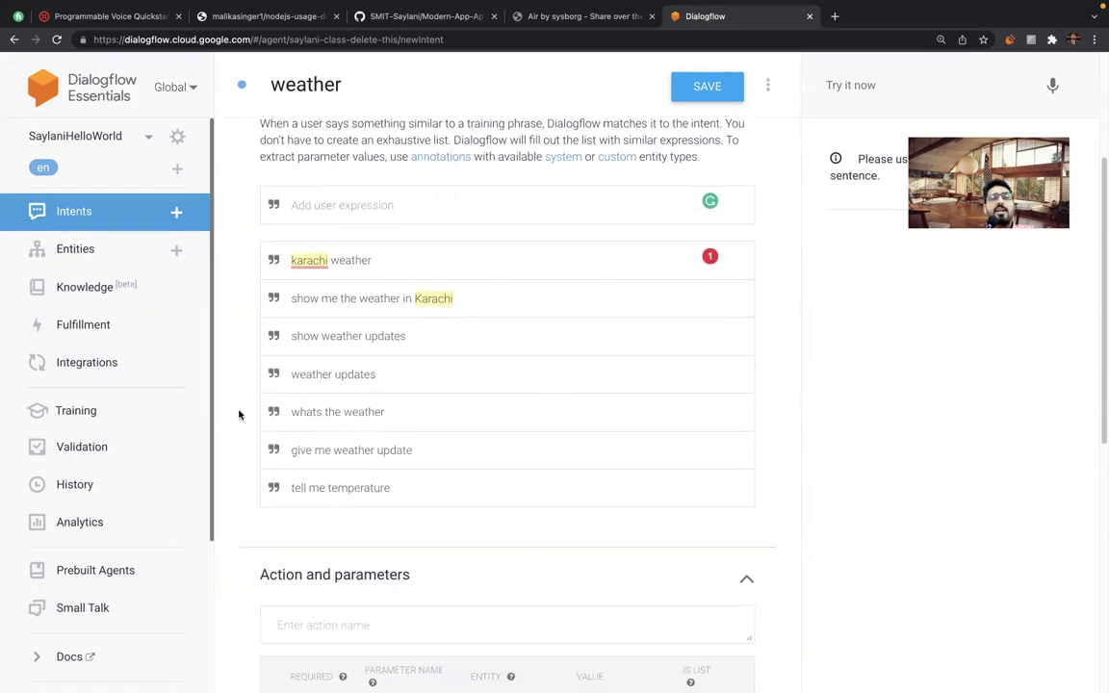
pyautogui.scroll(-2, 240, 414)
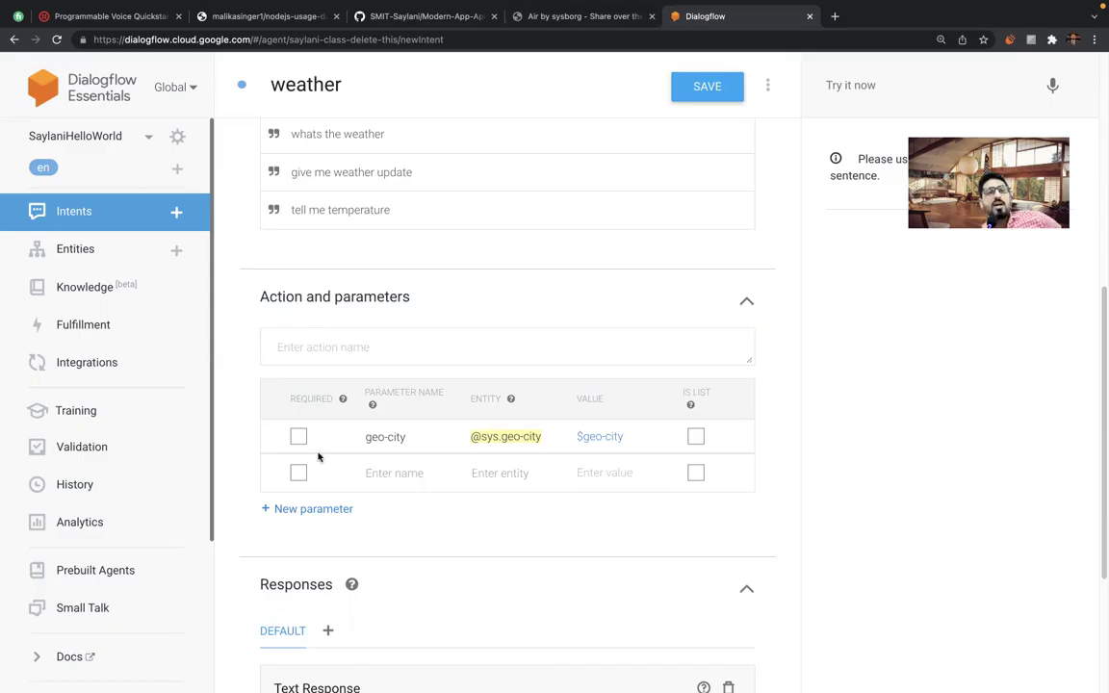
pyautogui.tripleClick(388, 437)
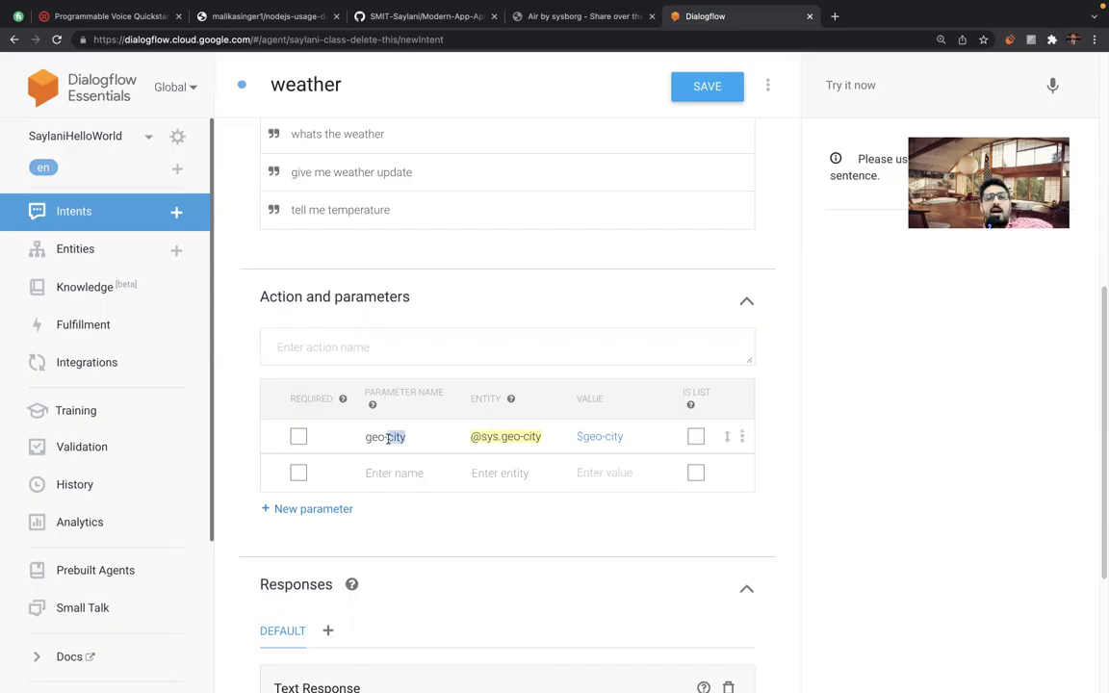
pyautogui.write('cityName')
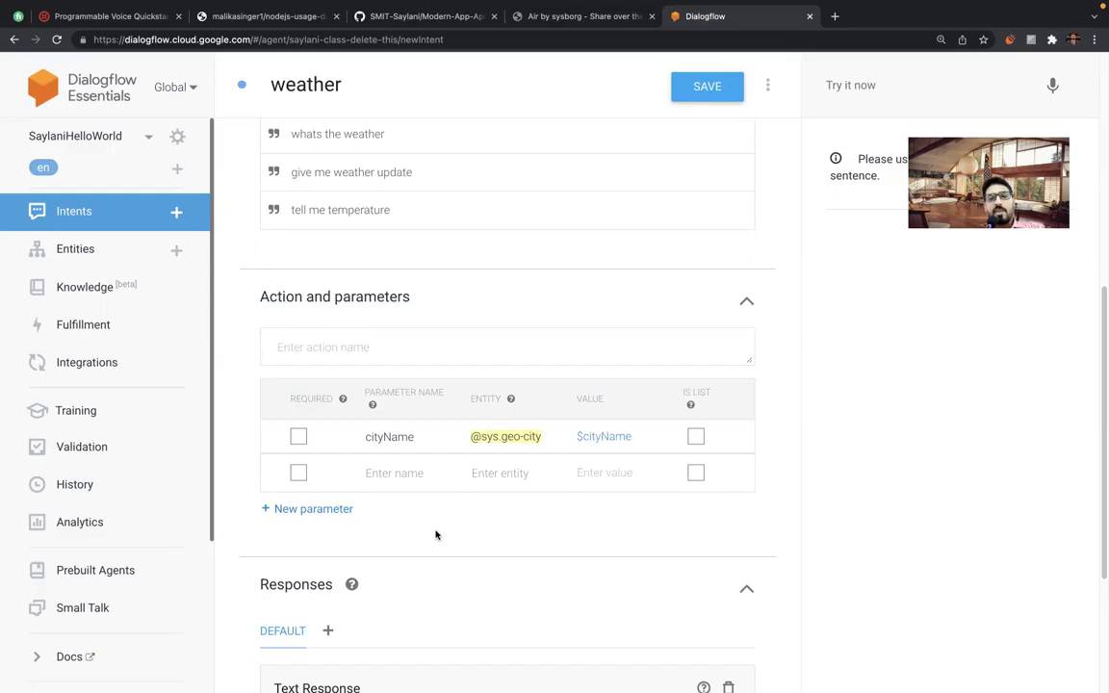
pyautogui.click(522, 440)
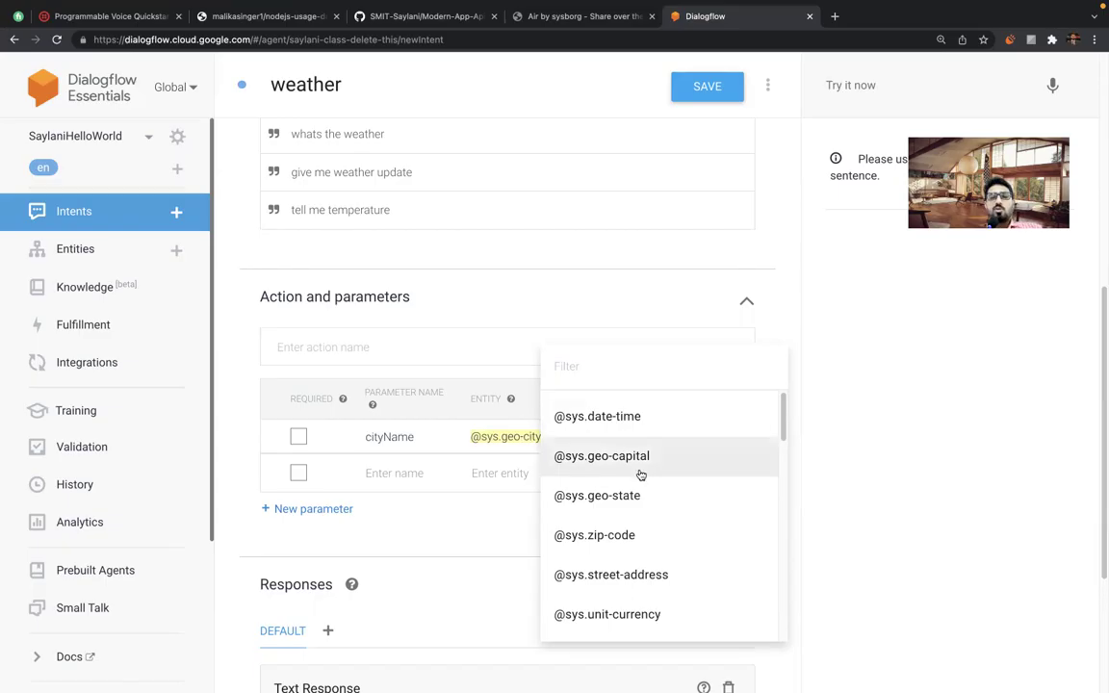
pyautogui.scroll(2, 641, 473)
pyautogui.scroll(-2, 641, 476)
pyautogui.scroll(-10, 641, 474)
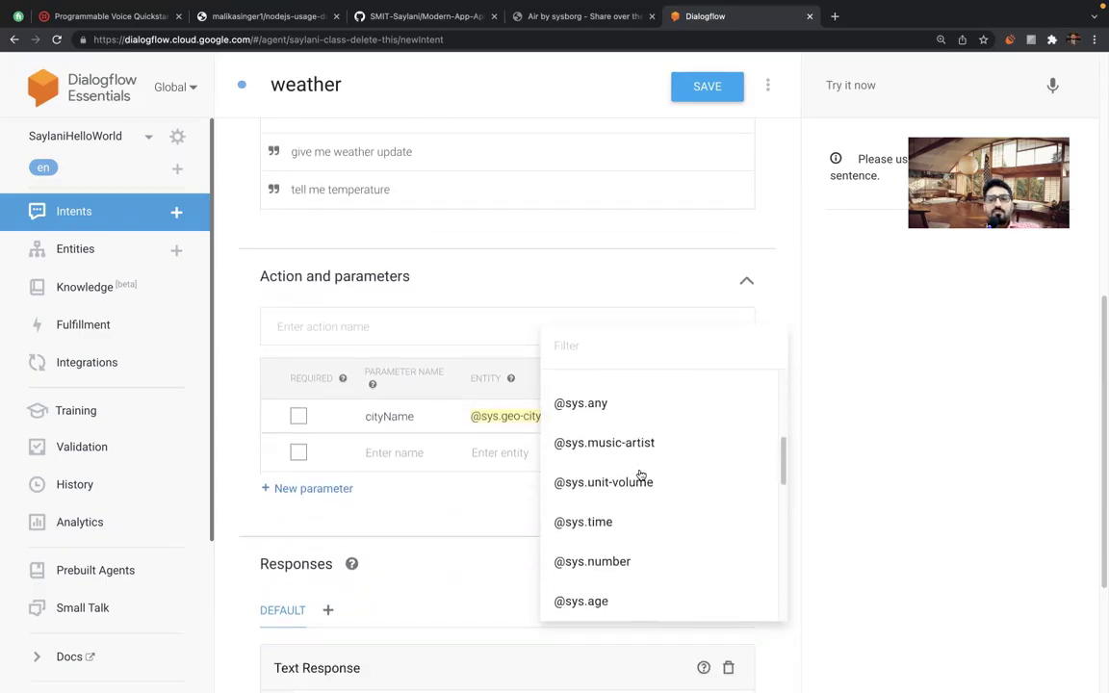
pyautogui.scroll(-8, 641, 473)
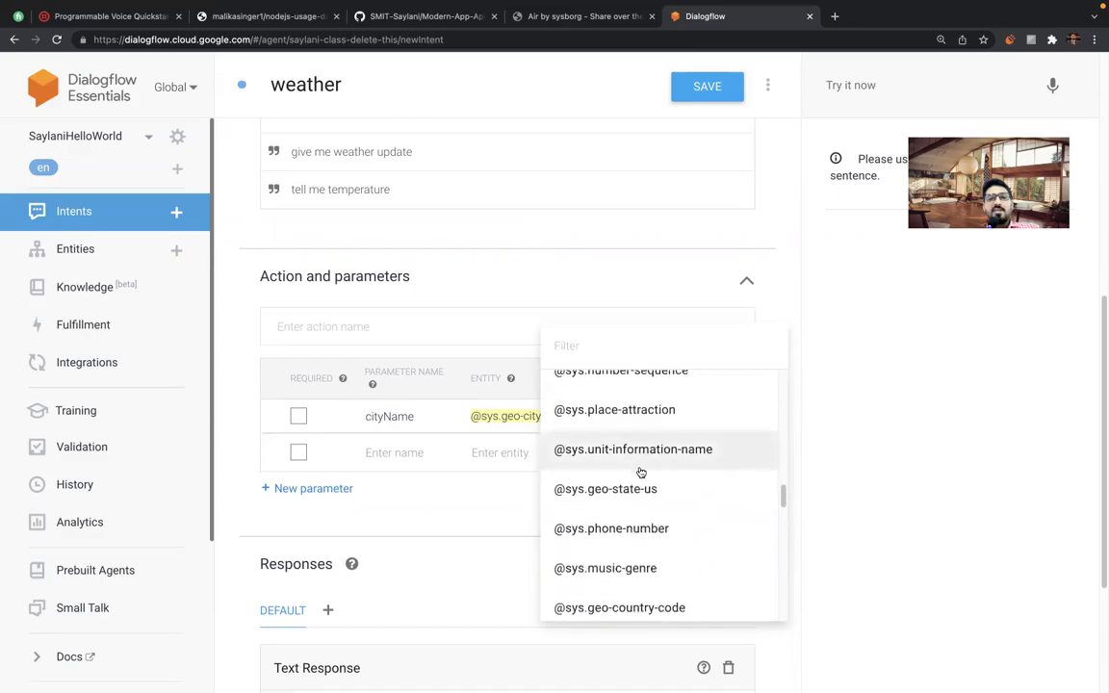
pyautogui.scroll(-8, 641, 472)
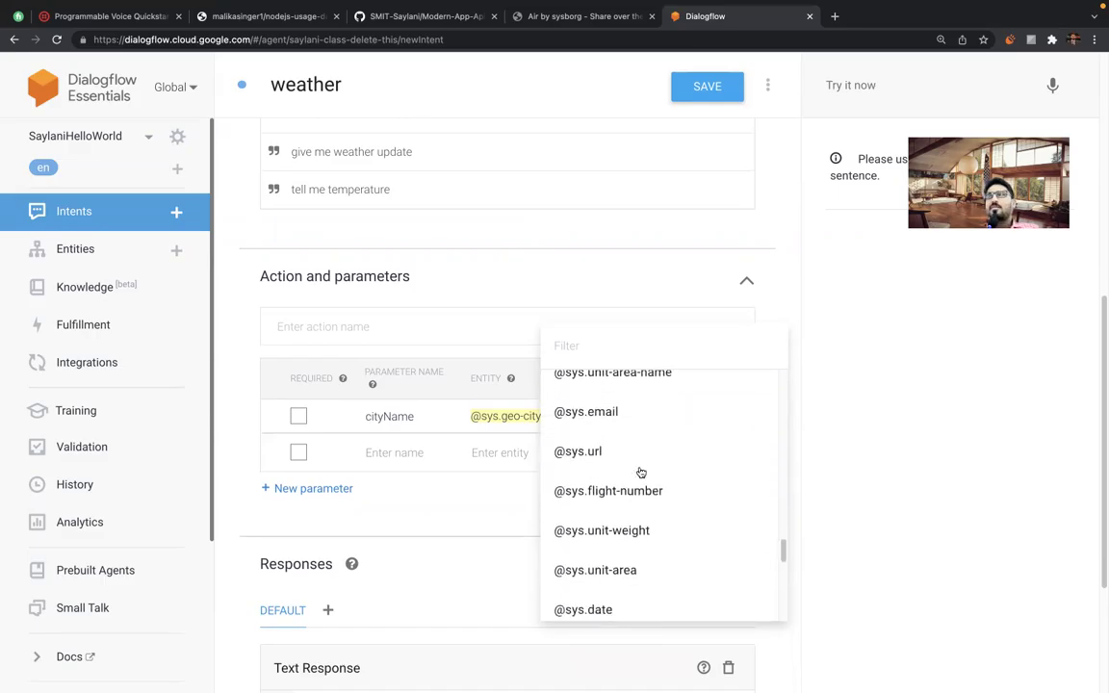
pyautogui.scroll(-3, 641, 473)
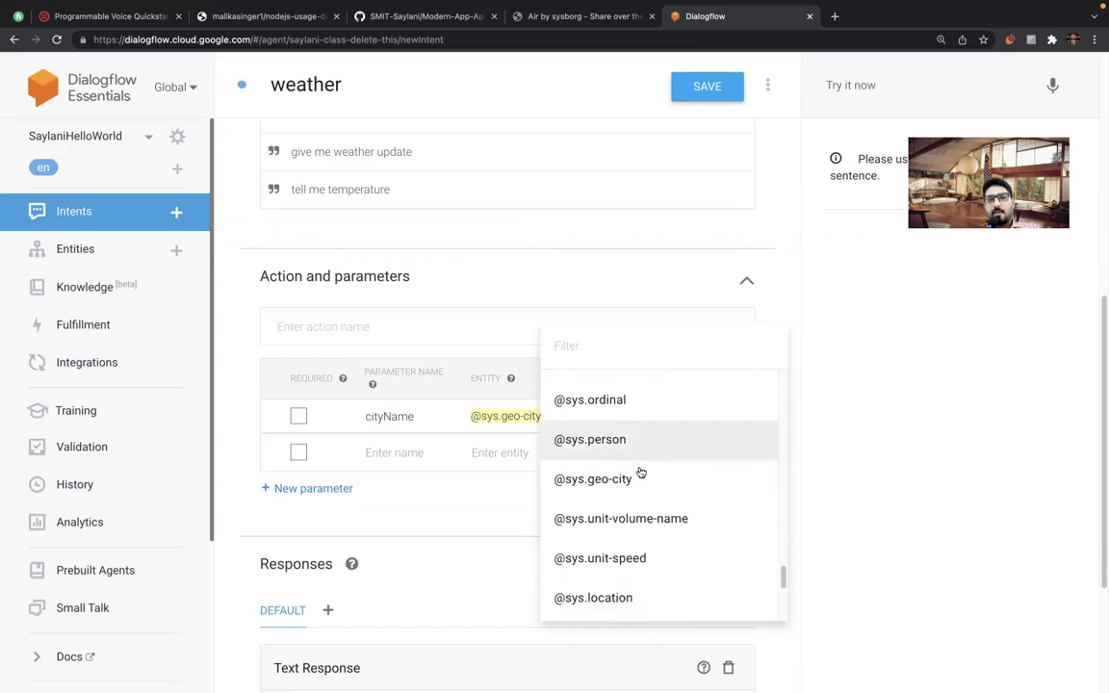
pyautogui.scroll(-2, 594, 465)
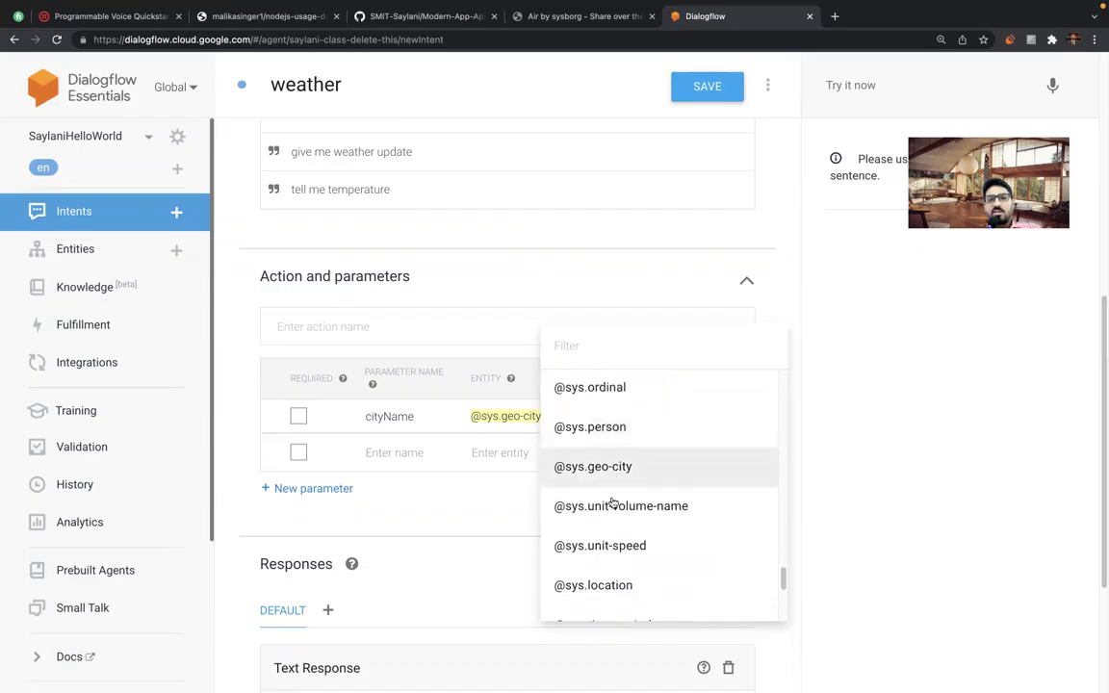
pyautogui.scroll(-1, 637, 515)
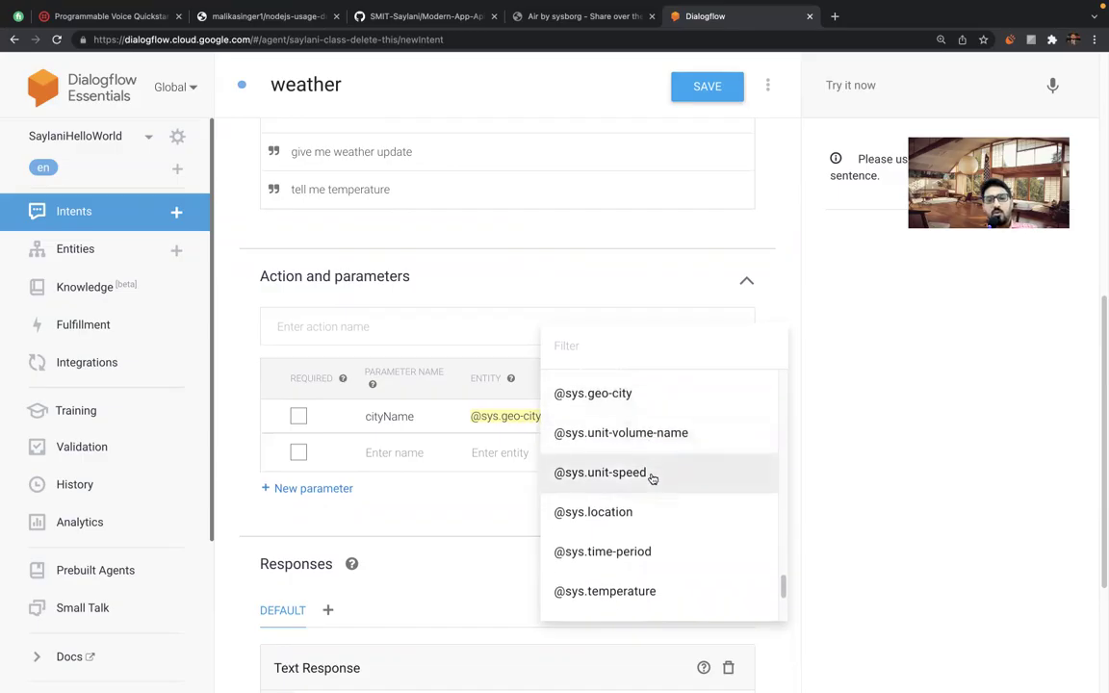
pyautogui.scroll(-1, 635, 472)
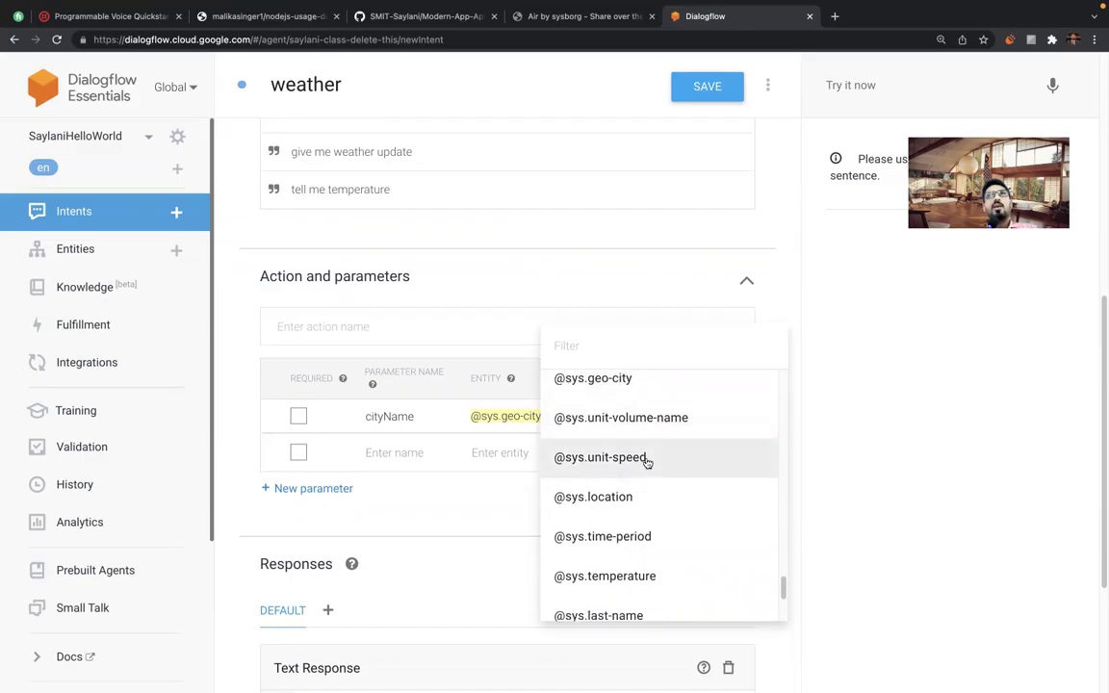
pyautogui.scroll(-2, 635, 476)
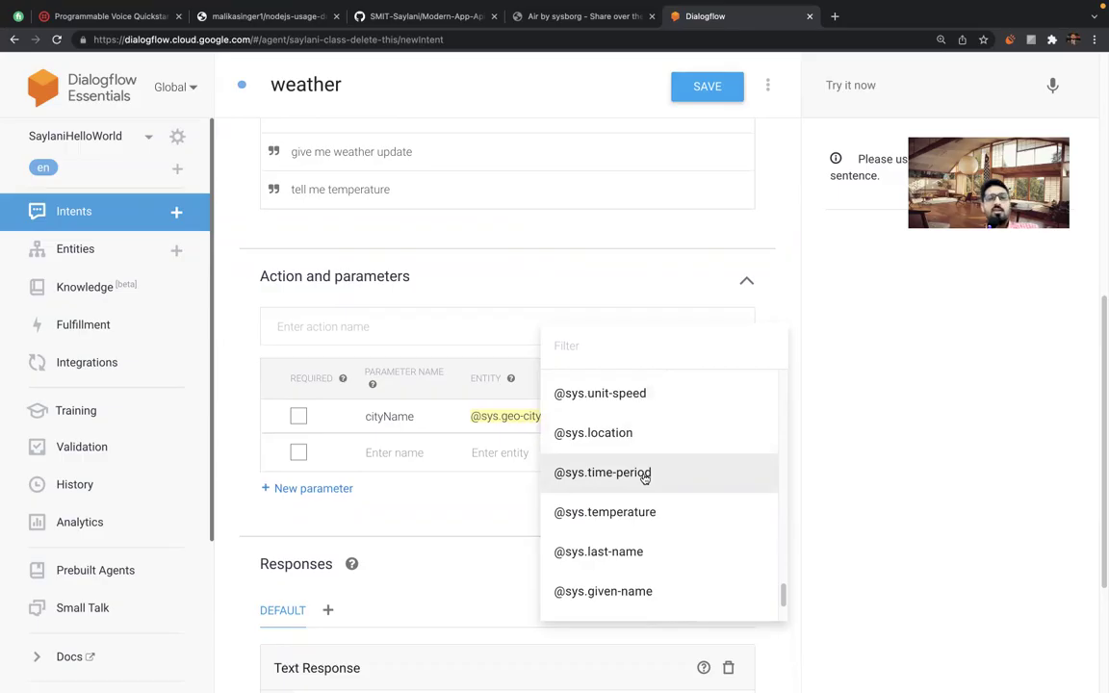
pyautogui.scroll(1, 641, 481)
pyautogui.scroll(-1, 630, 486)
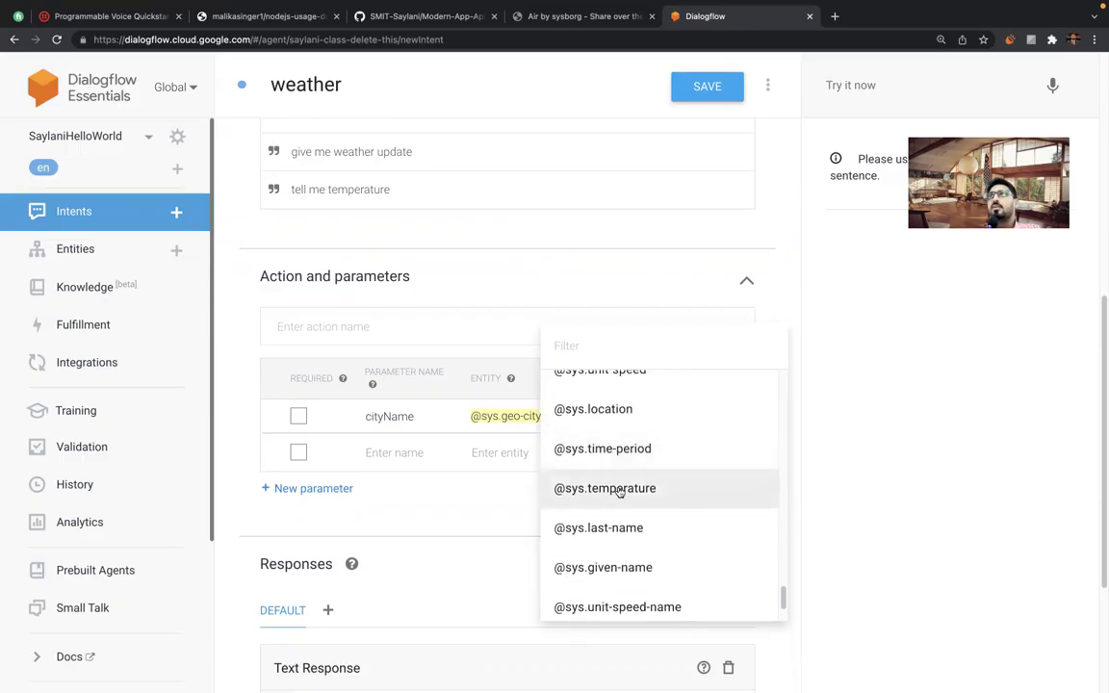
pyautogui.scroll(-3, 620, 493)
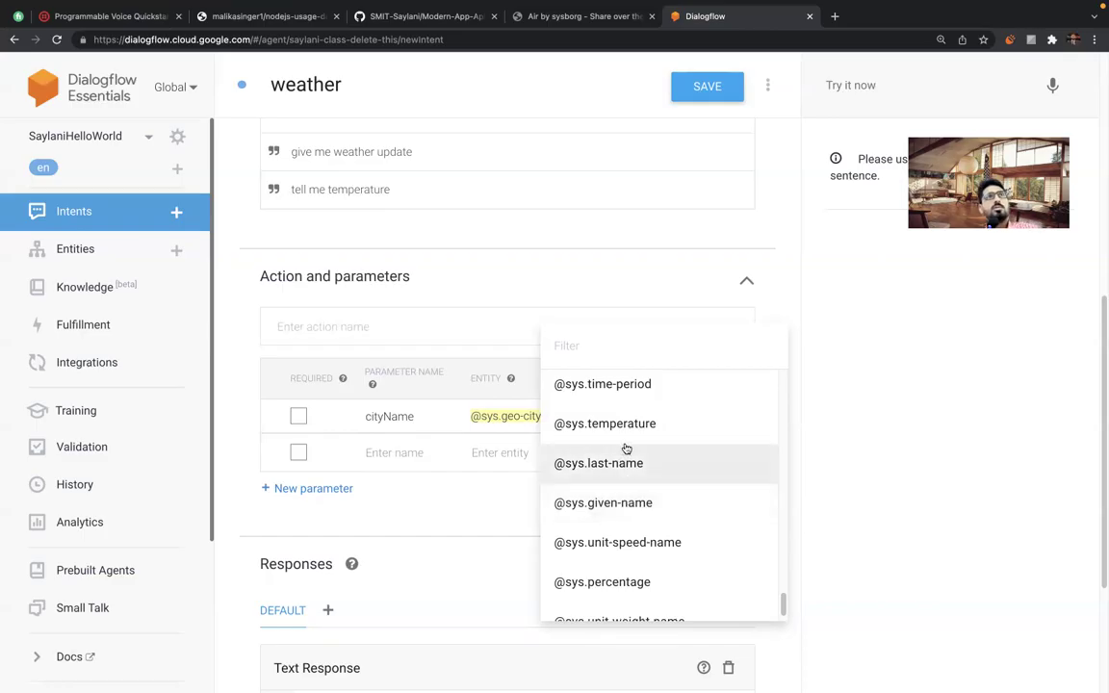
pyautogui.scroll(-1, 626, 448)
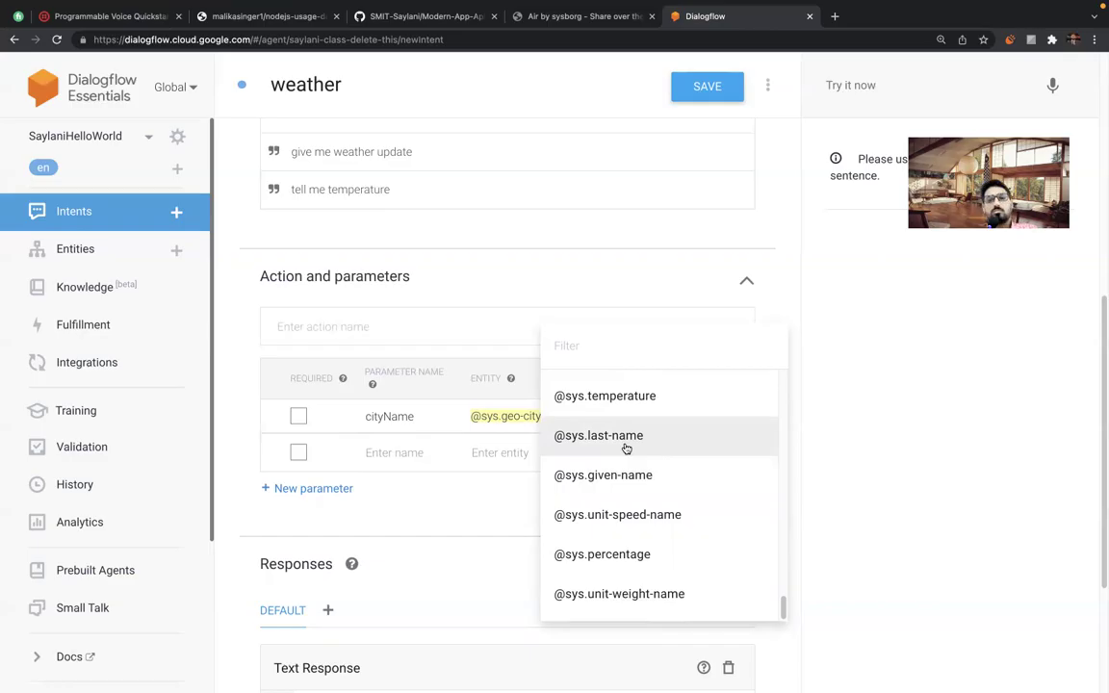
pyautogui.scroll(-2, 626, 472)
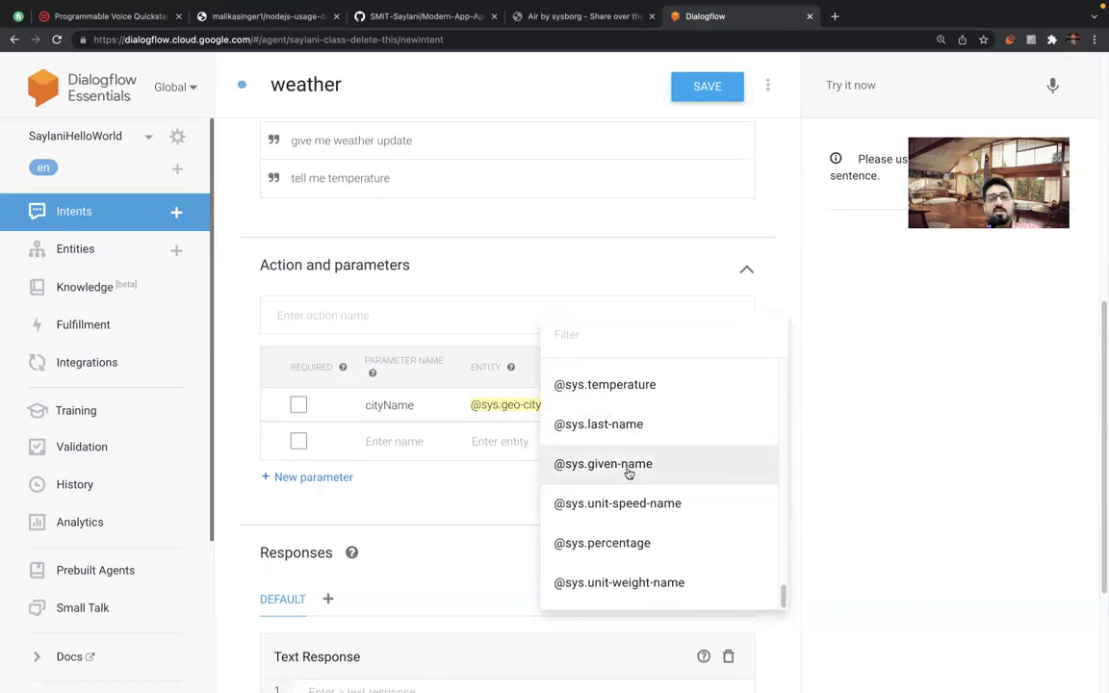
pyautogui.scroll(-1, 609, 402)
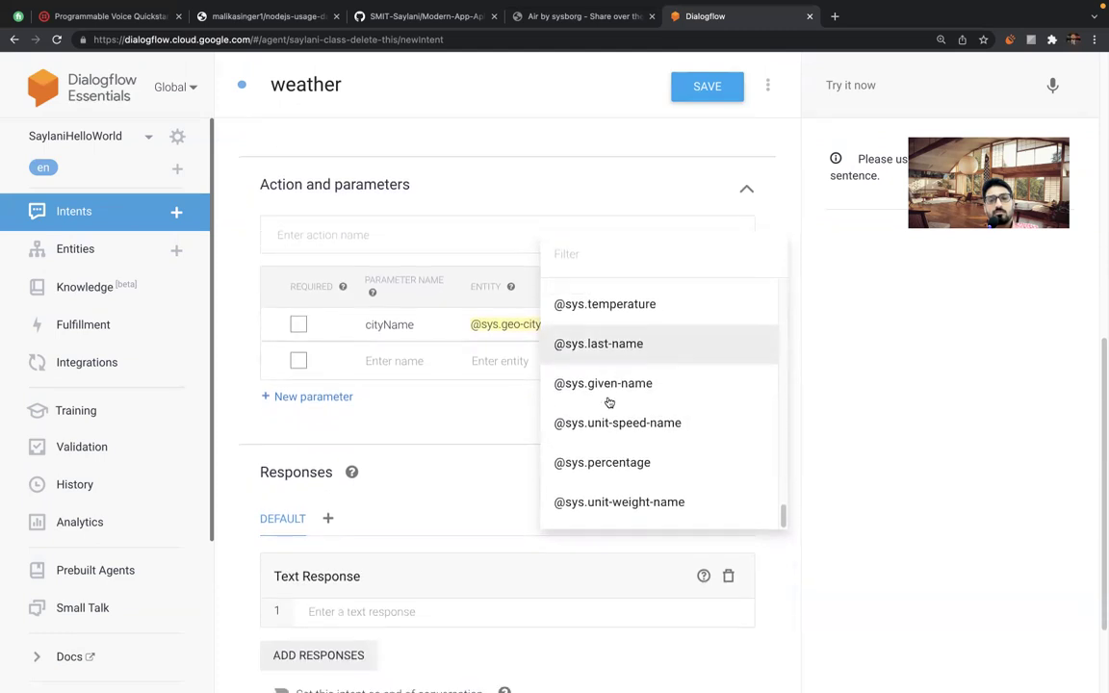
pyautogui.scroll(1, 609, 403)
pyautogui.scroll(-1, 608, 402)
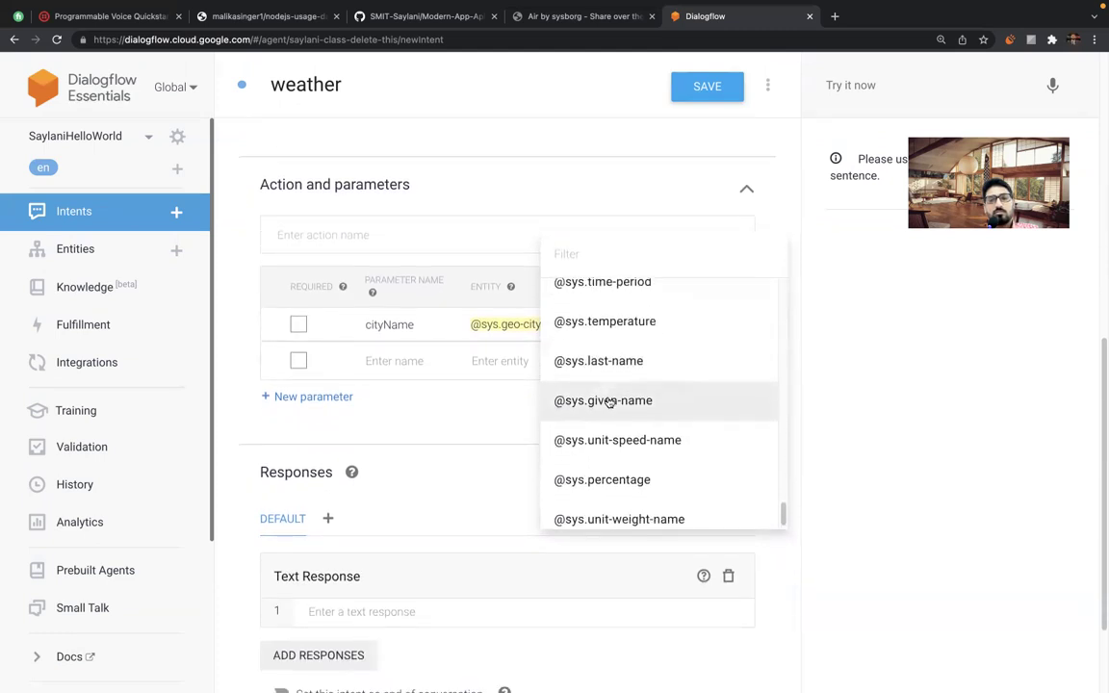
pyautogui.scroll(-1, 608, 402)
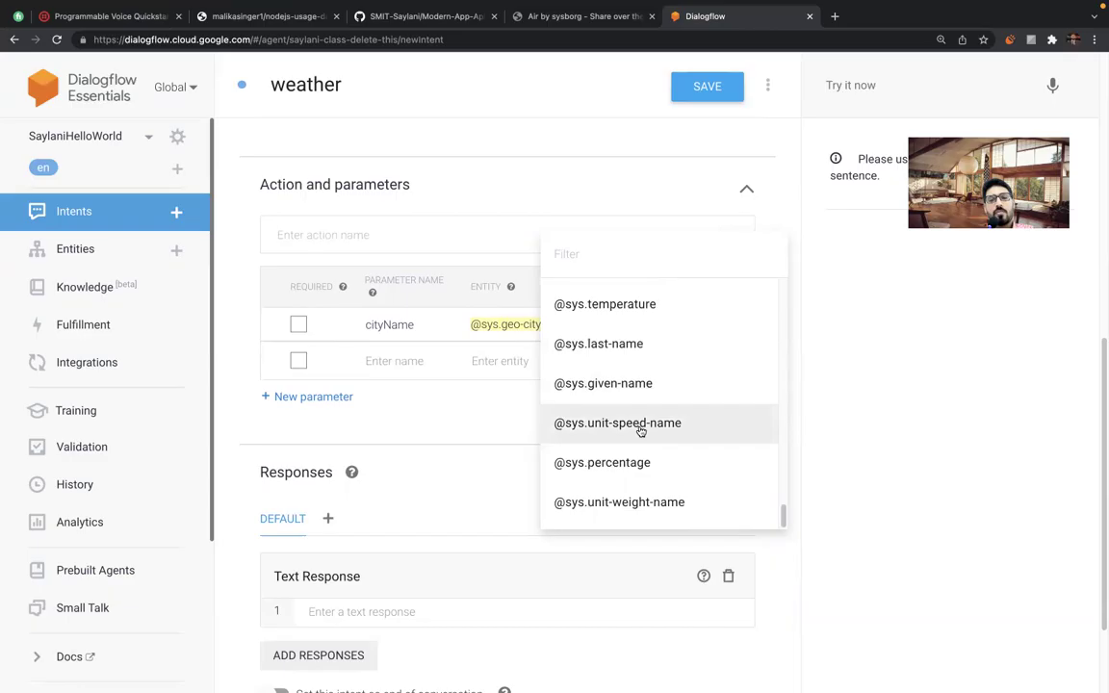
pyautogui.scroll(3, 633, 380)
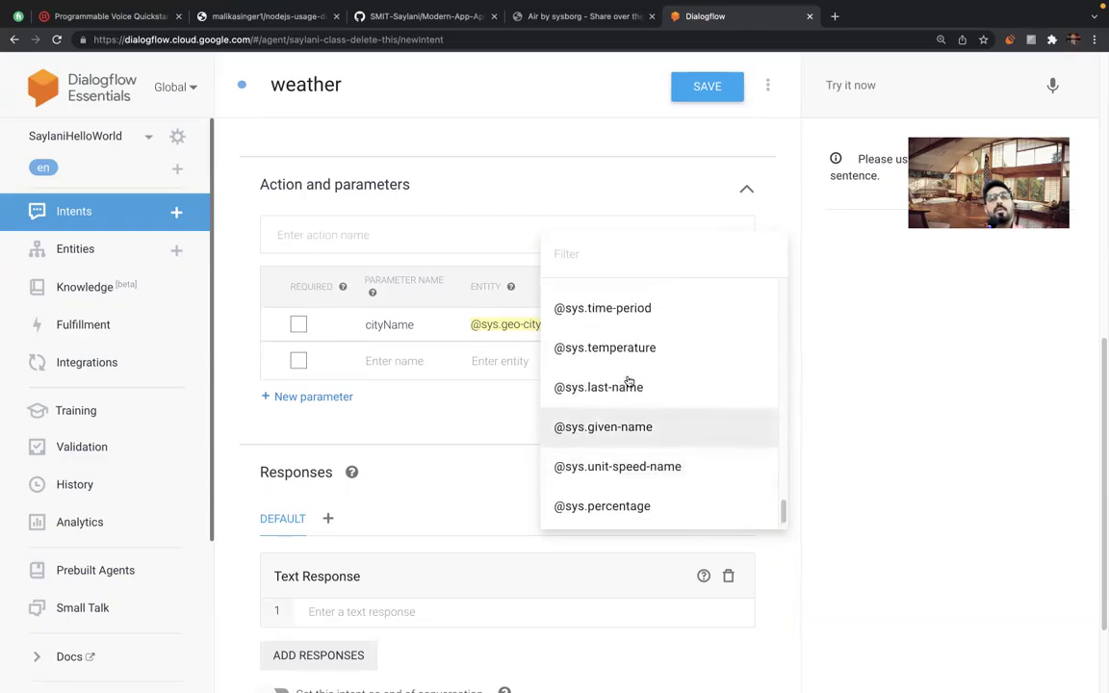
pyautogui.click(460, 422)
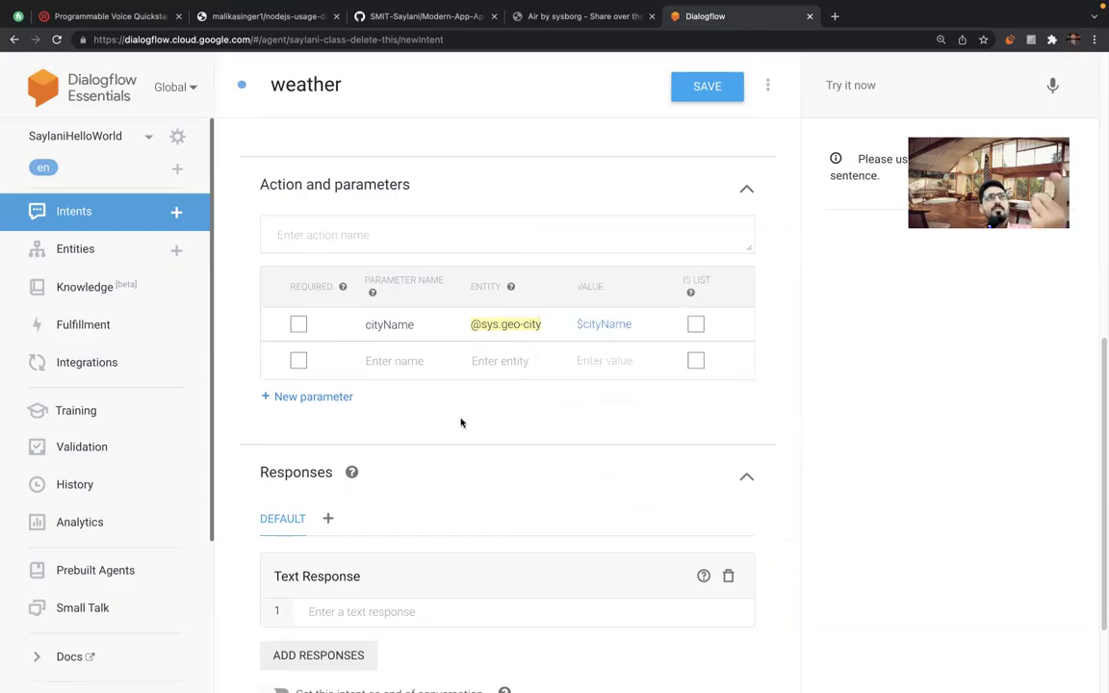
pyautogui.click(507, 324)
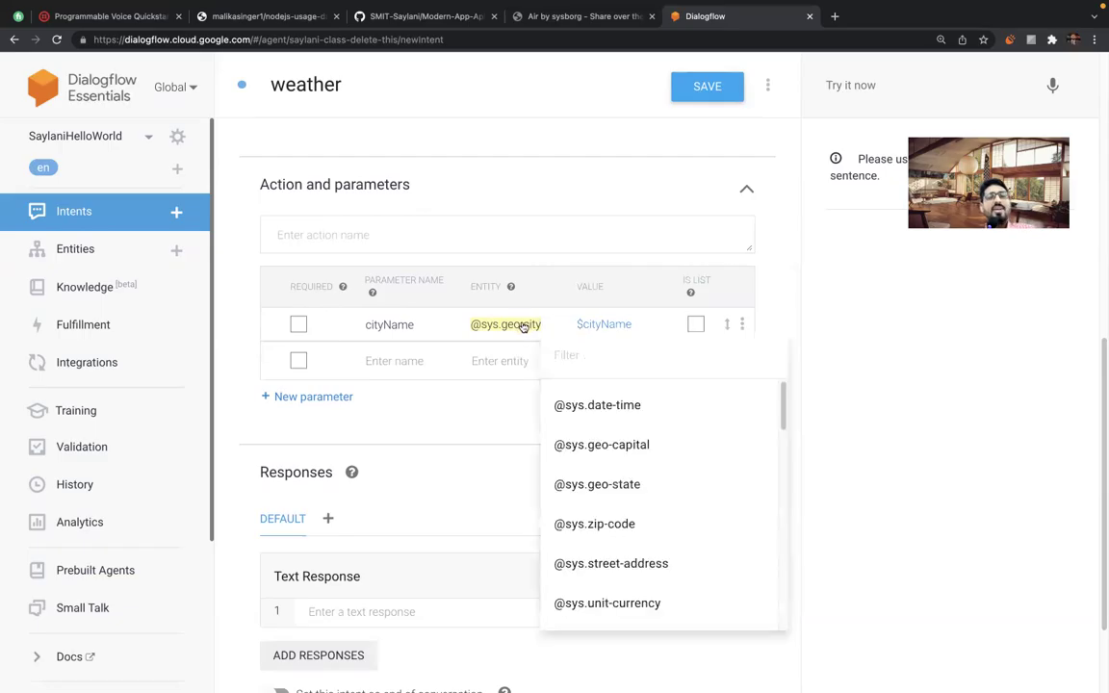
pyautogui.scroll(2, 618, 444)
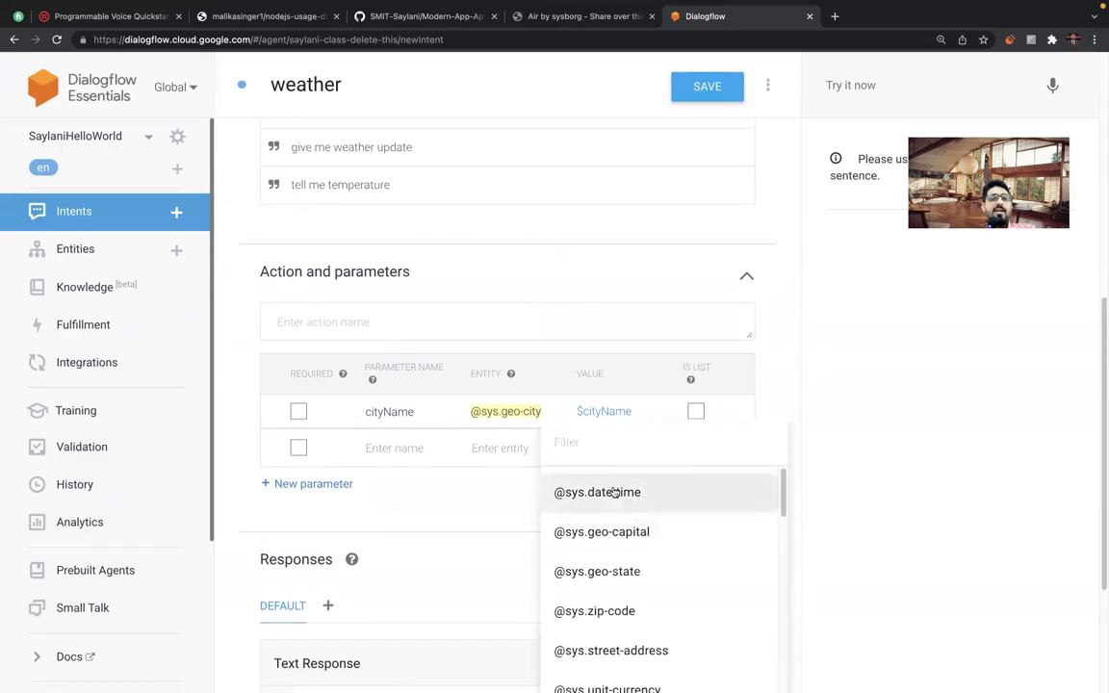
pyautogui.scroll(-2, 607, 488)
pyautogui.scroll(2, 613, 490)
pyautogui.scroll(-2, 487, 486)
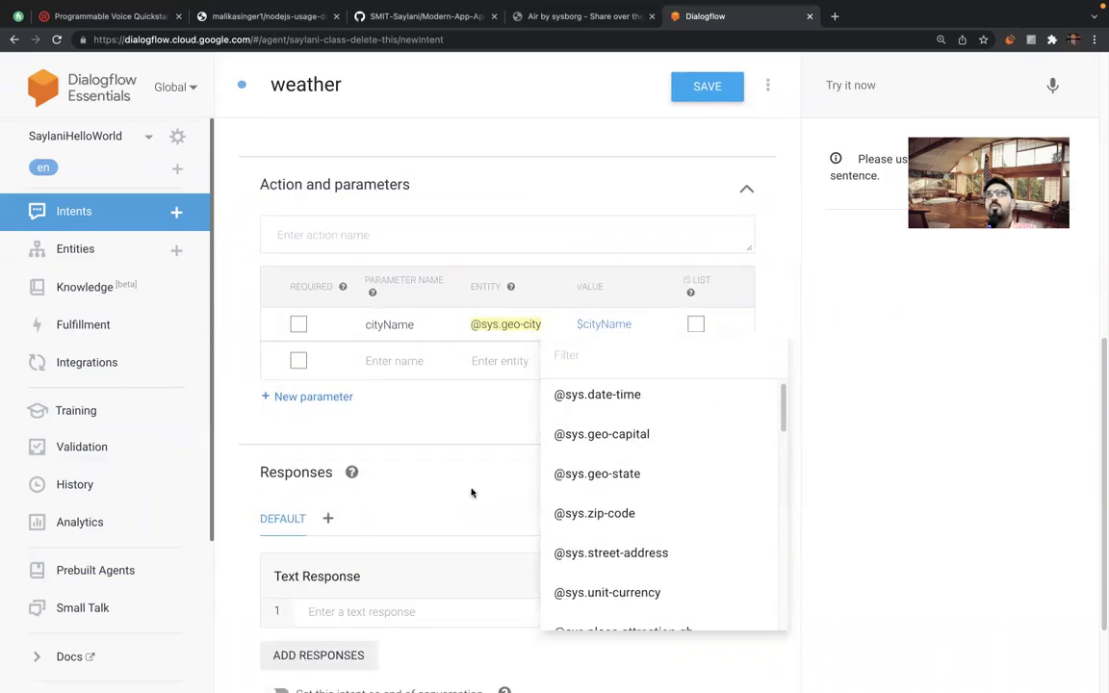
pyautogui.click(834, 17)
# Search 'entity dialogflow', open the Dialogflow ES Entities docs, then its System entities page.
pyautogui.write('en')
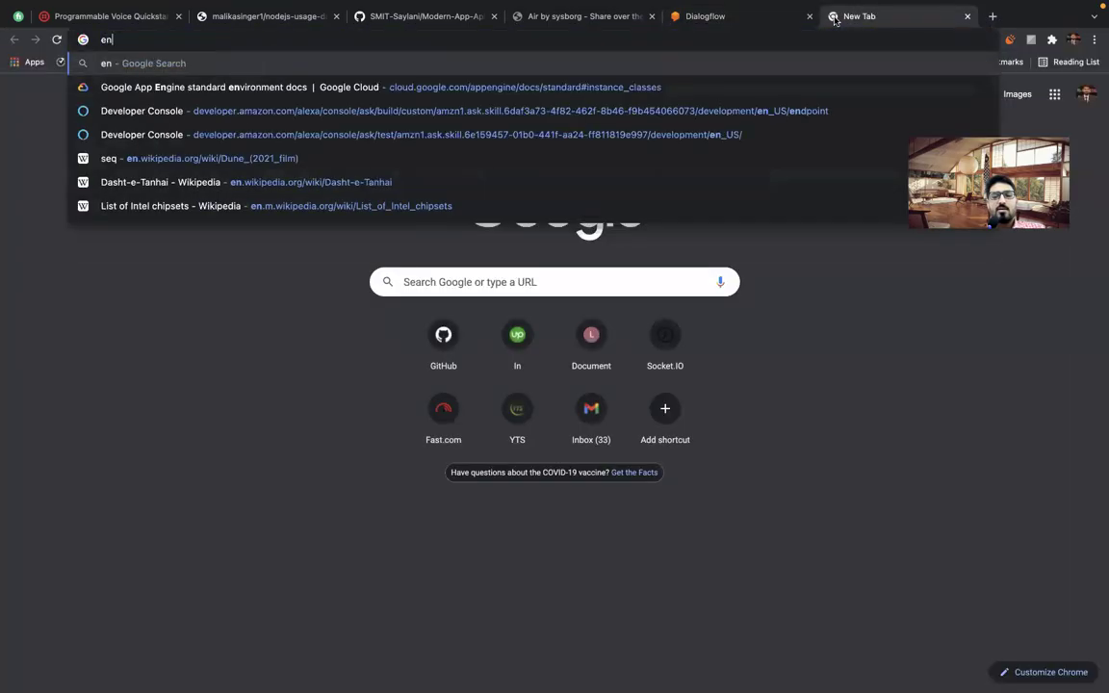
pyautogui.write('tity dia')
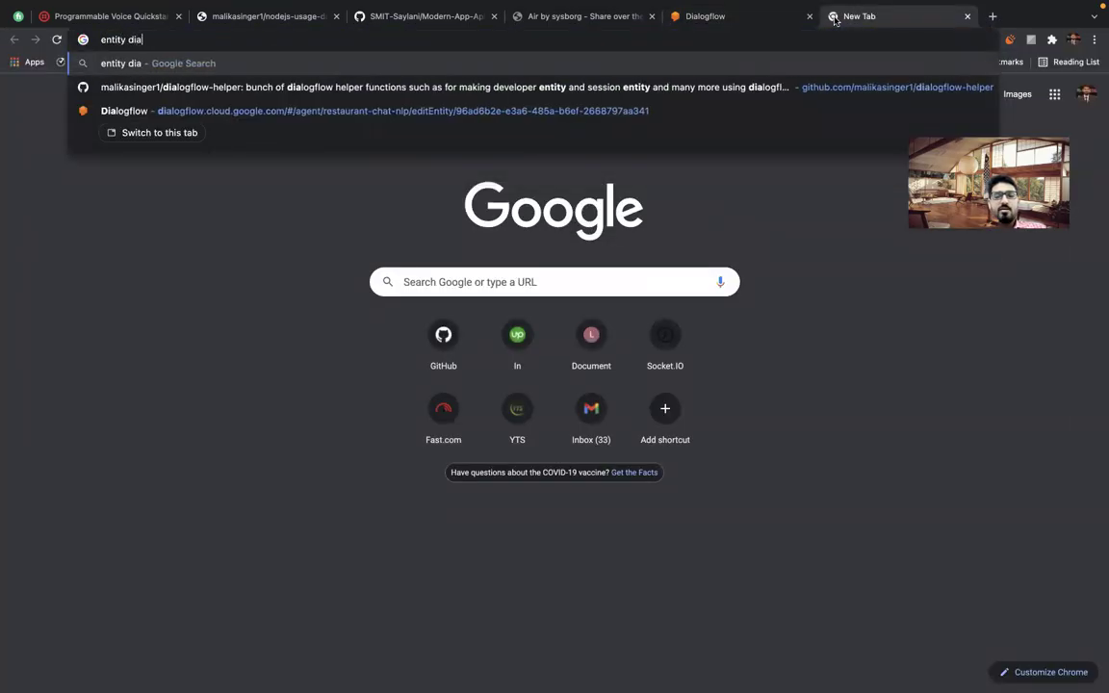
pyautogui.write('logflow')
pyautogui.press('Return')
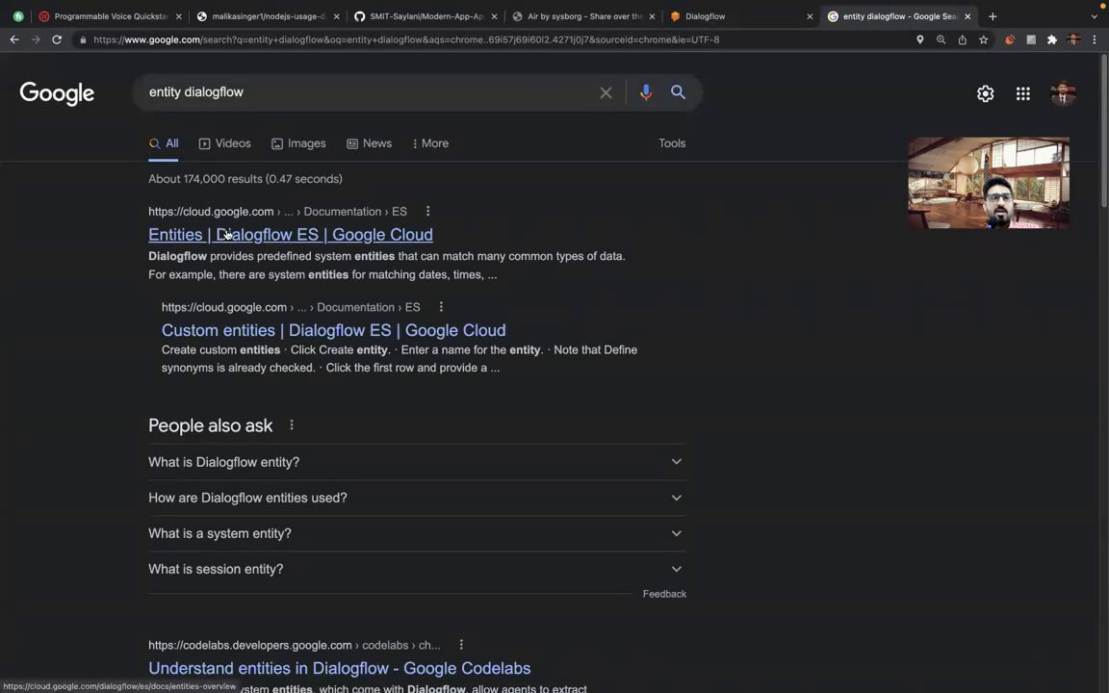
pyautogui.click(222, 235)
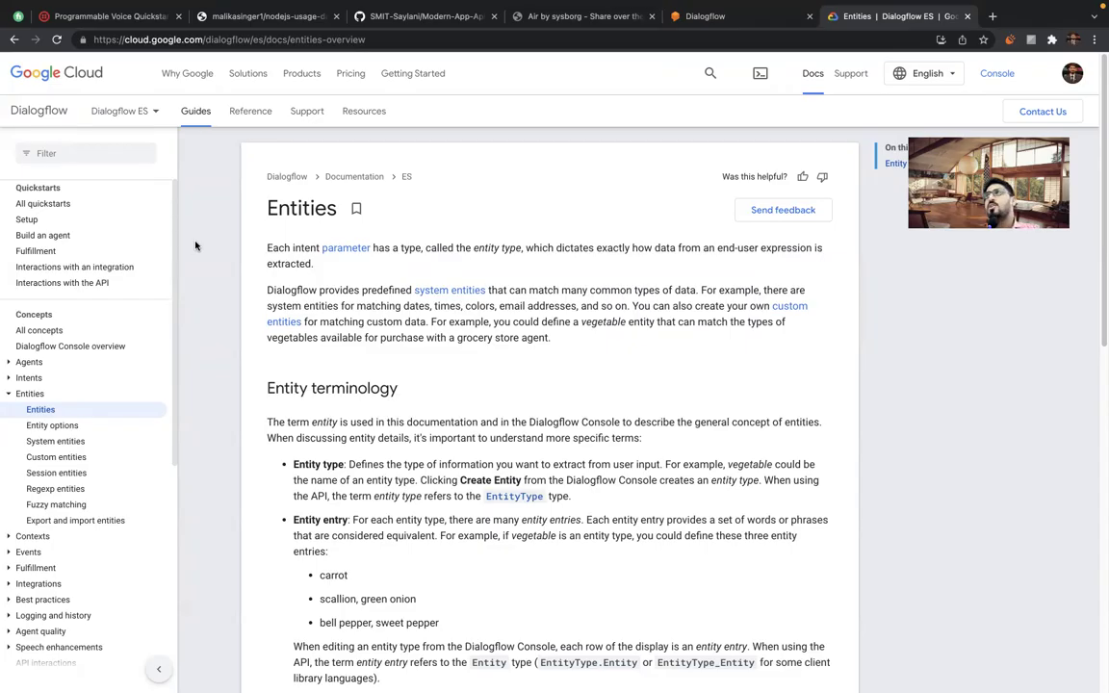
pyautogui.scroll(-1, 192, 325)
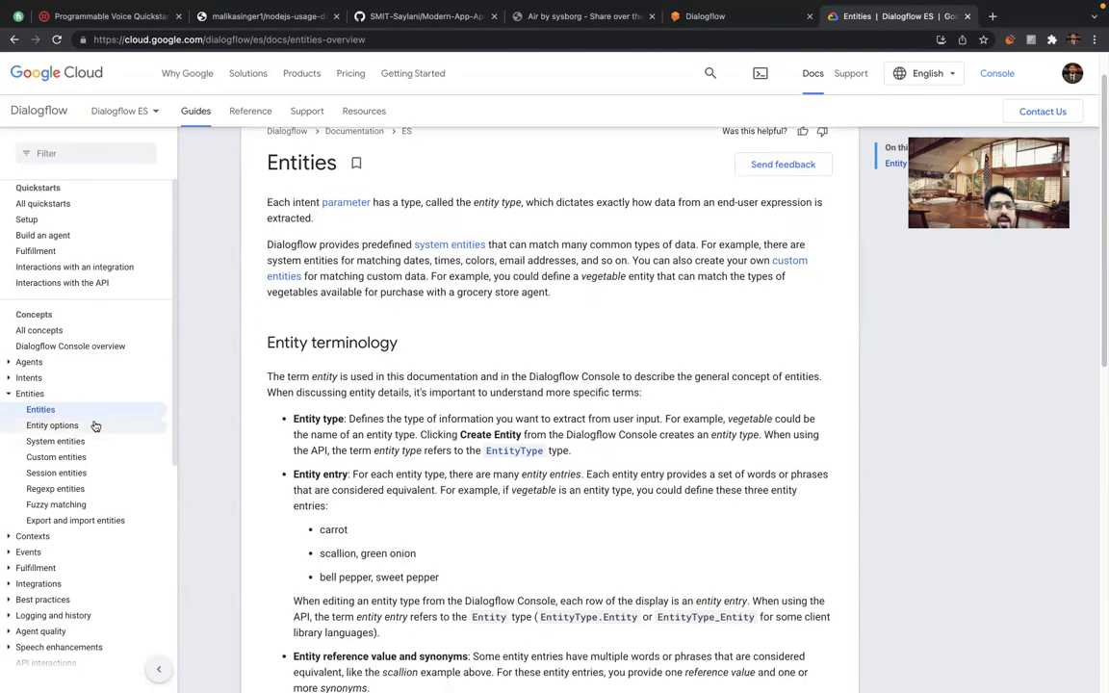
pyautogui.scroll(-6, 339, 464)
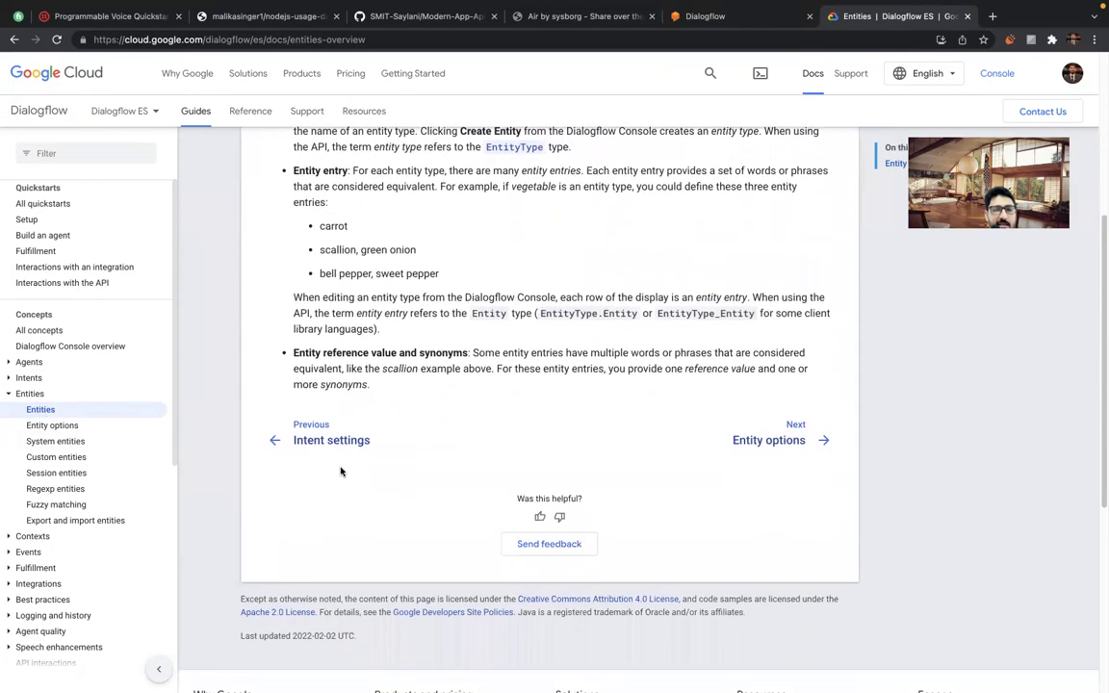
pyautogui.click(62, 445)
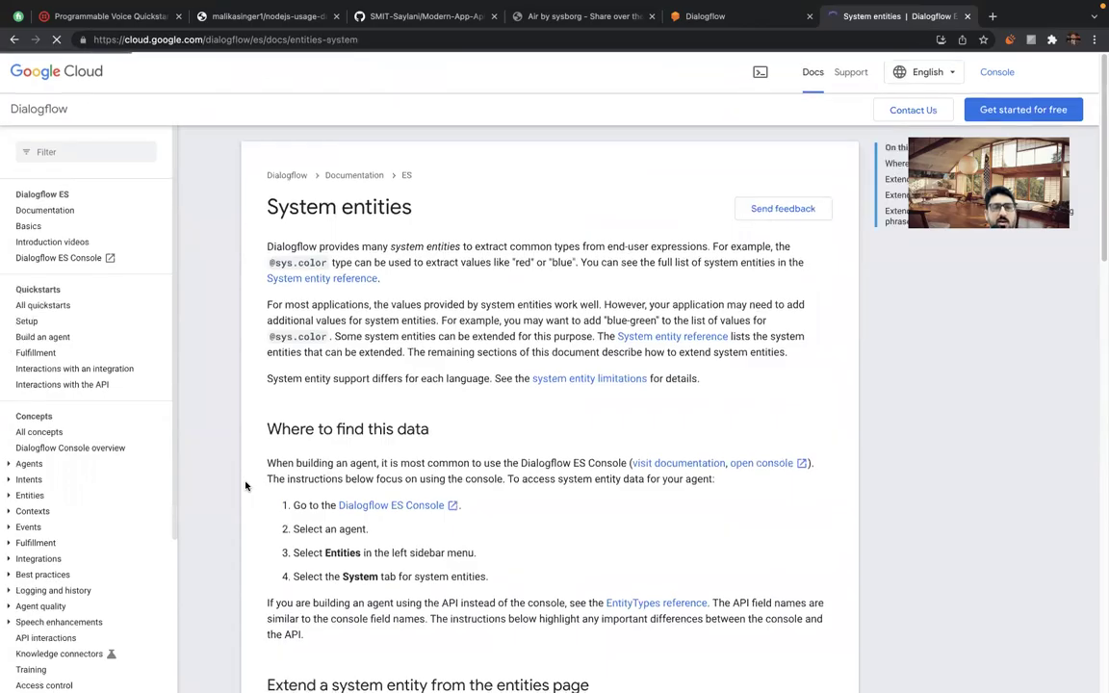
pyautogui.scroll(-5, 246, 484)
pyautogui.scroll(-10, 245, 484)
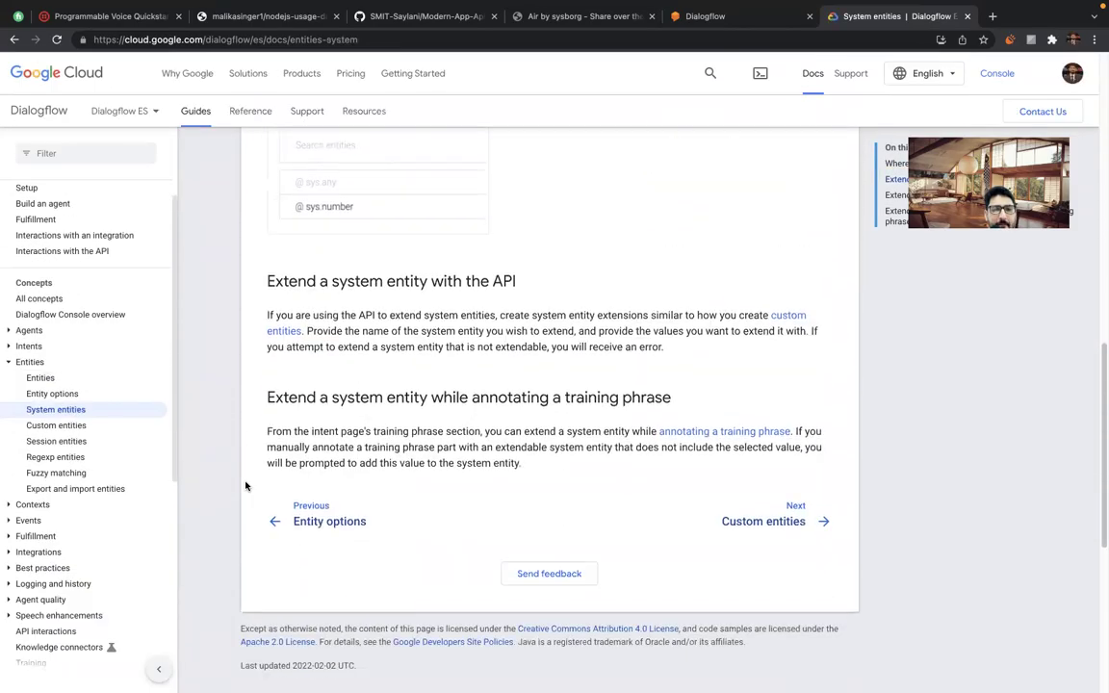
pyautogui.scroll(2, 246, 484)
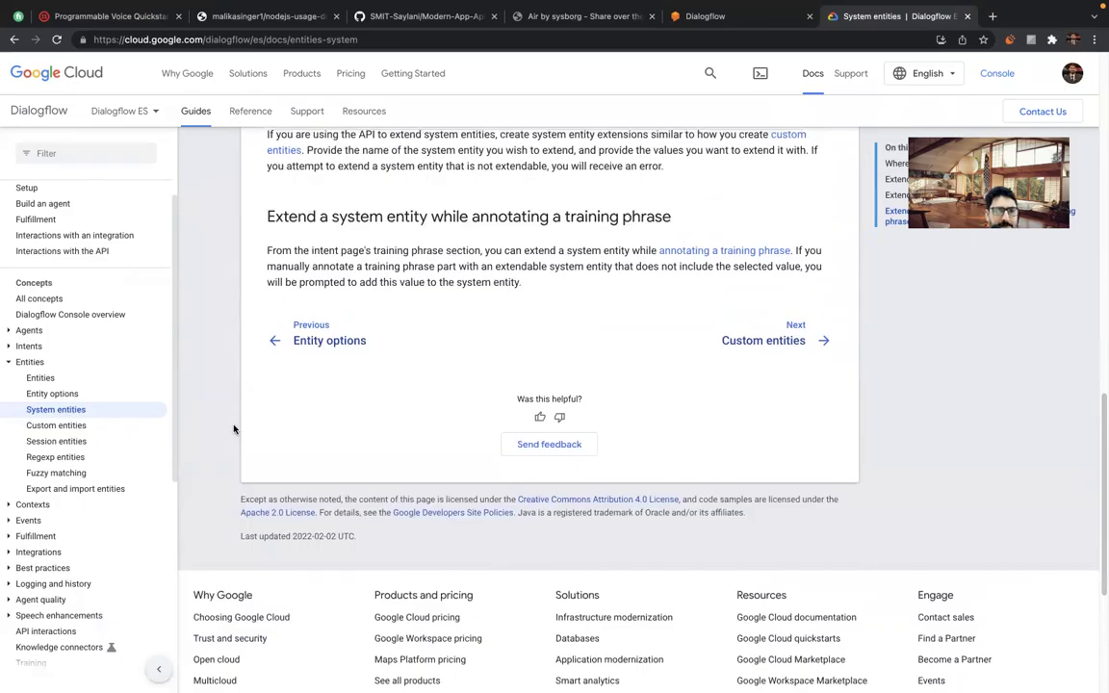
pyautogui.scroll(2, 234, 430)
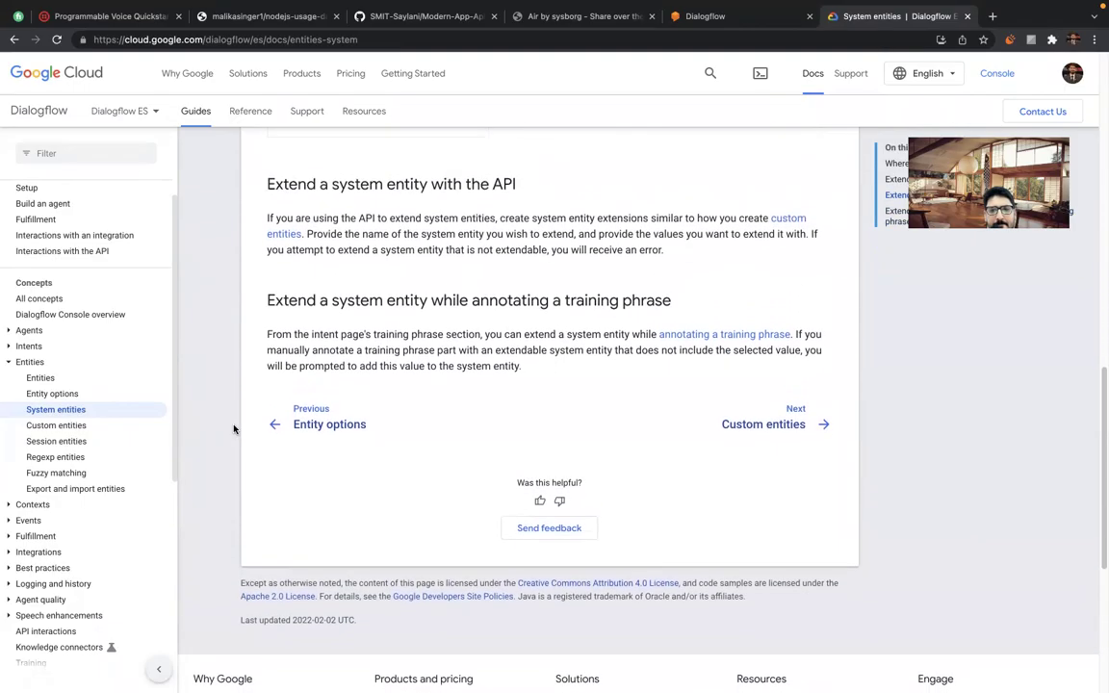
pyautogui.scroll(5, 234, 430)
pyautogui.scroll(5, 234, 429)
pyautogui.scroll(2, 234, 429)
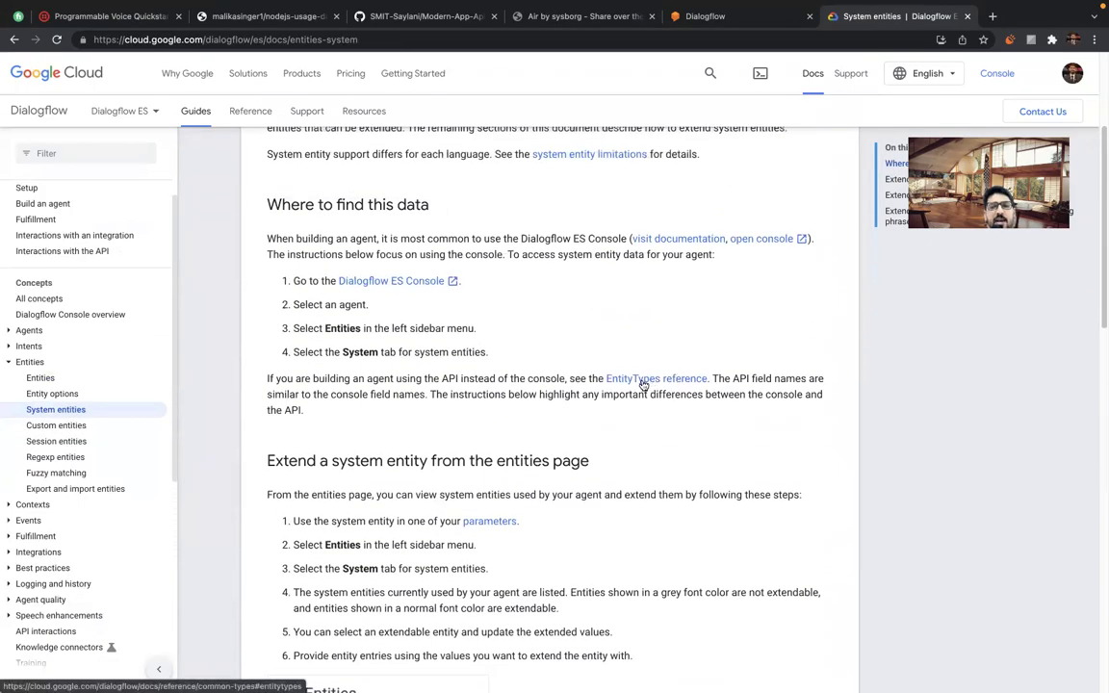
pyautogui.click(645, 382)
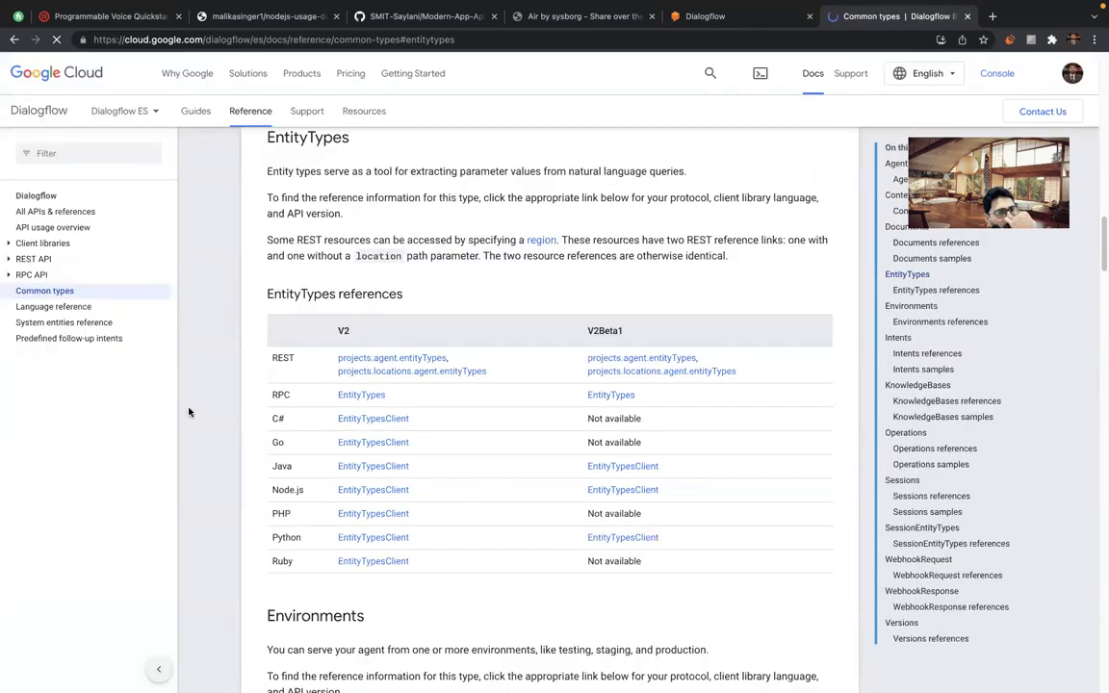
pyautogui.scroll(-6, 188, 412)
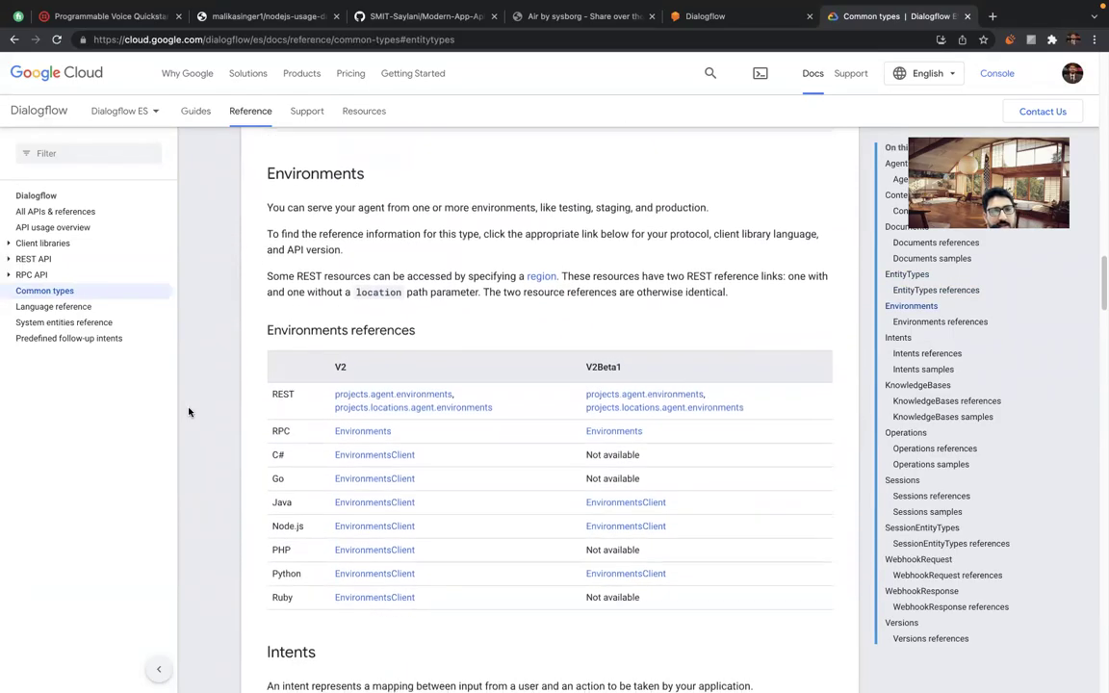
pyautogui.scroll(-4, 189, 412)
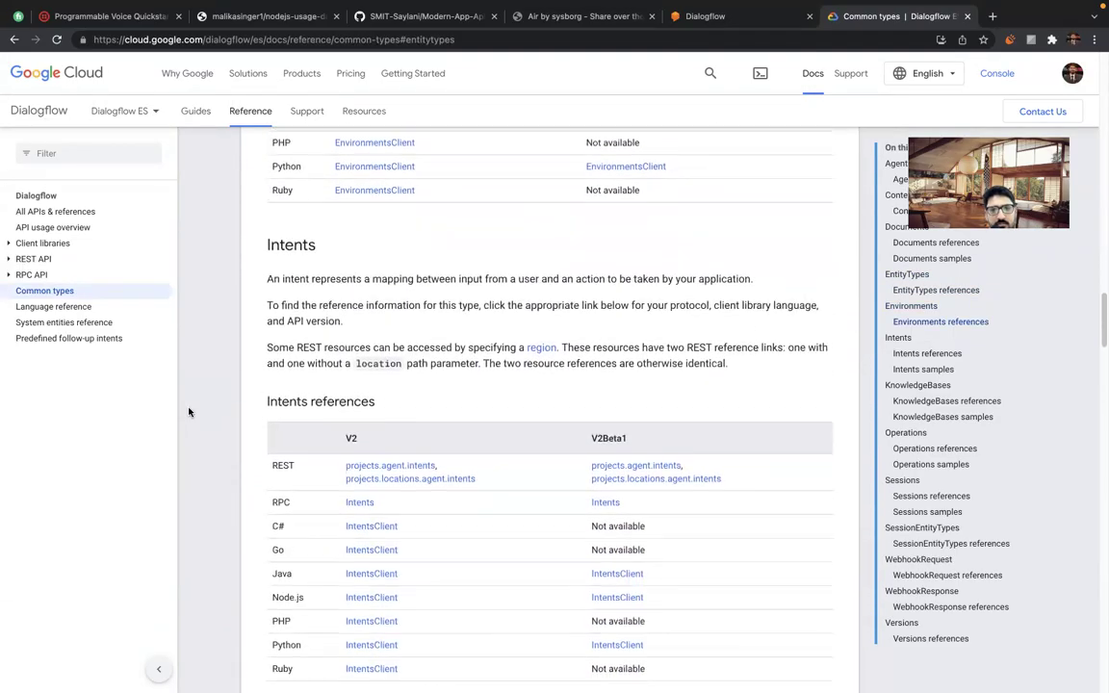
pyautogui.scroll(-4, 189, 412)
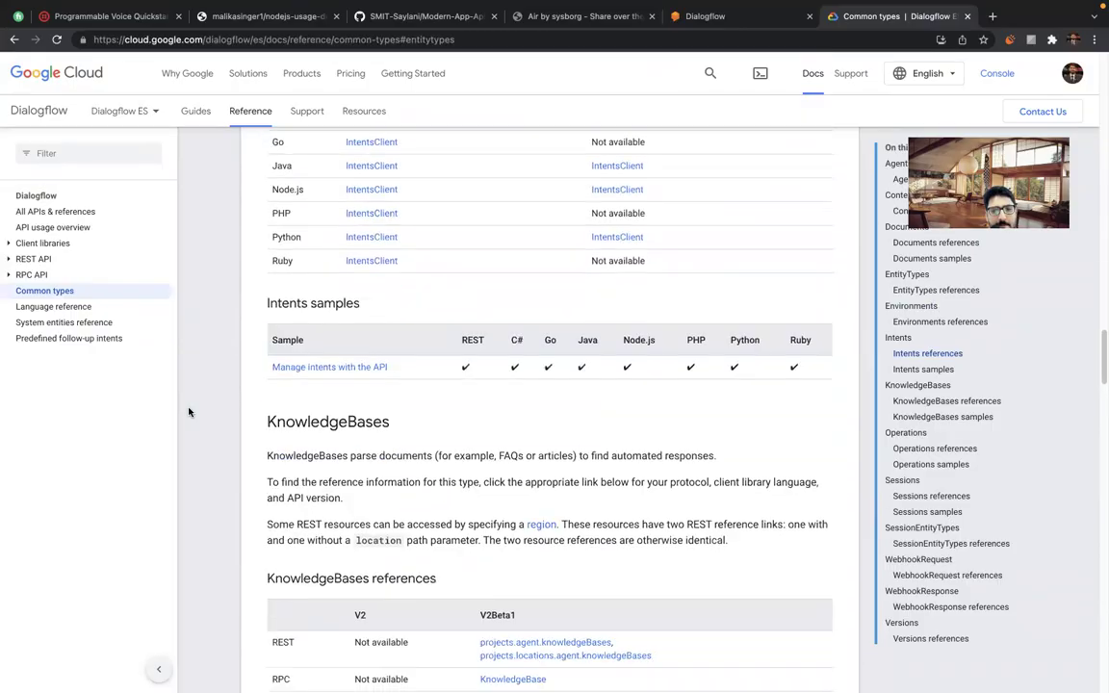
pyautogui.scroll(-8, 188, 412)
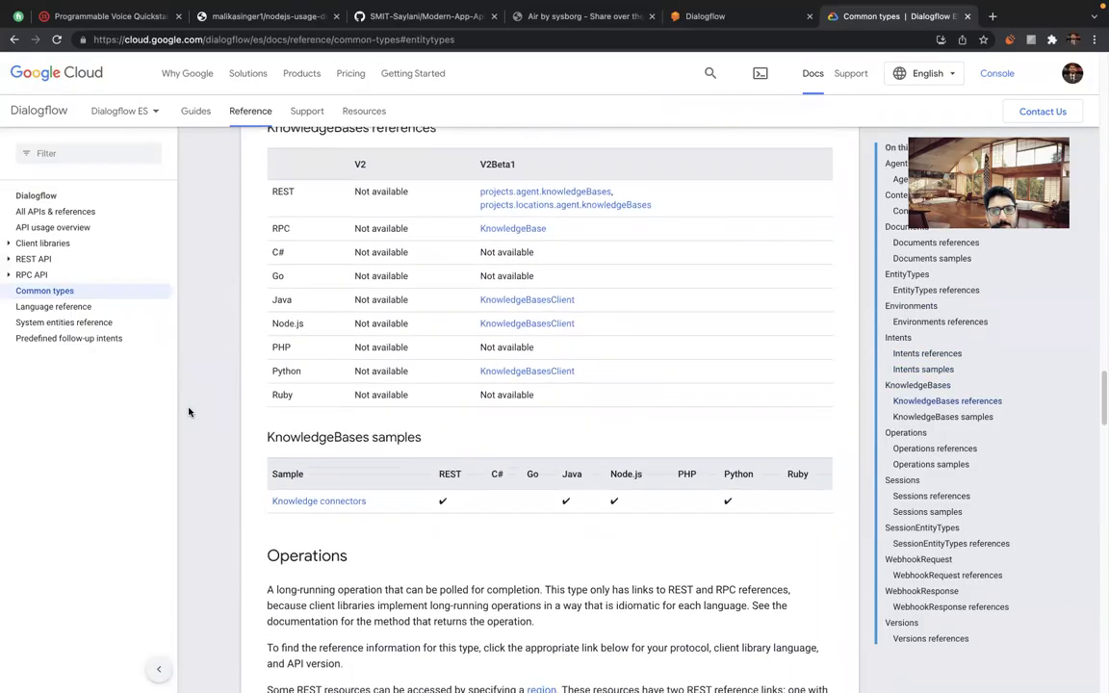
pyautogui.scroll(-5, 189, 412)
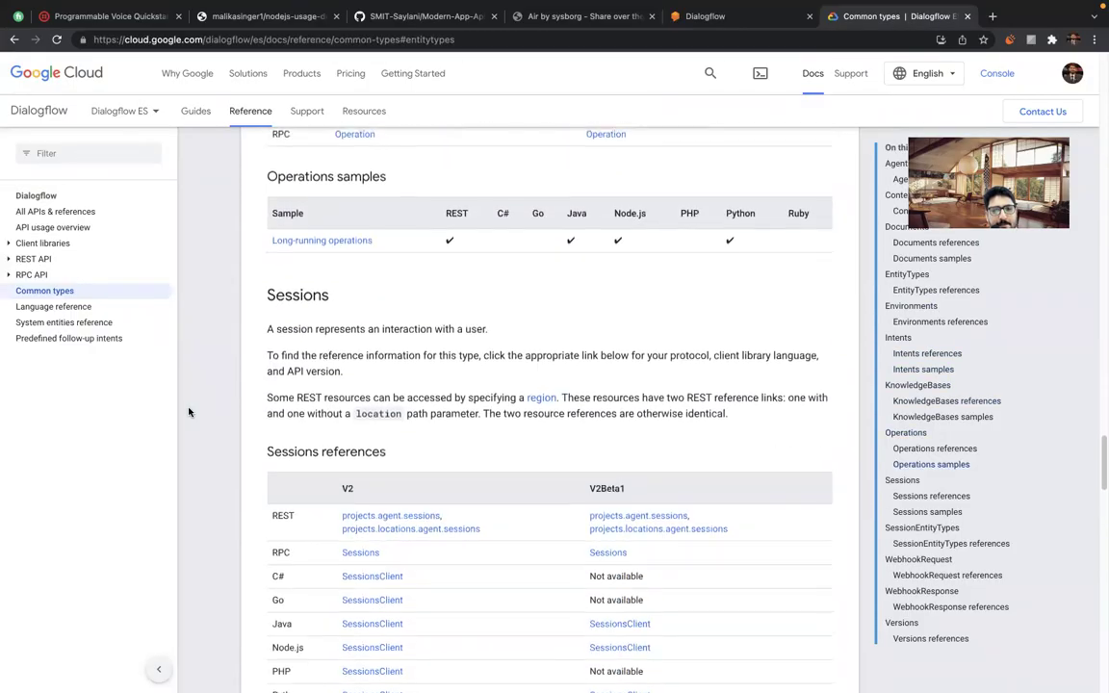
pyautogui.press('super+f')
pyautogui.write('geo')
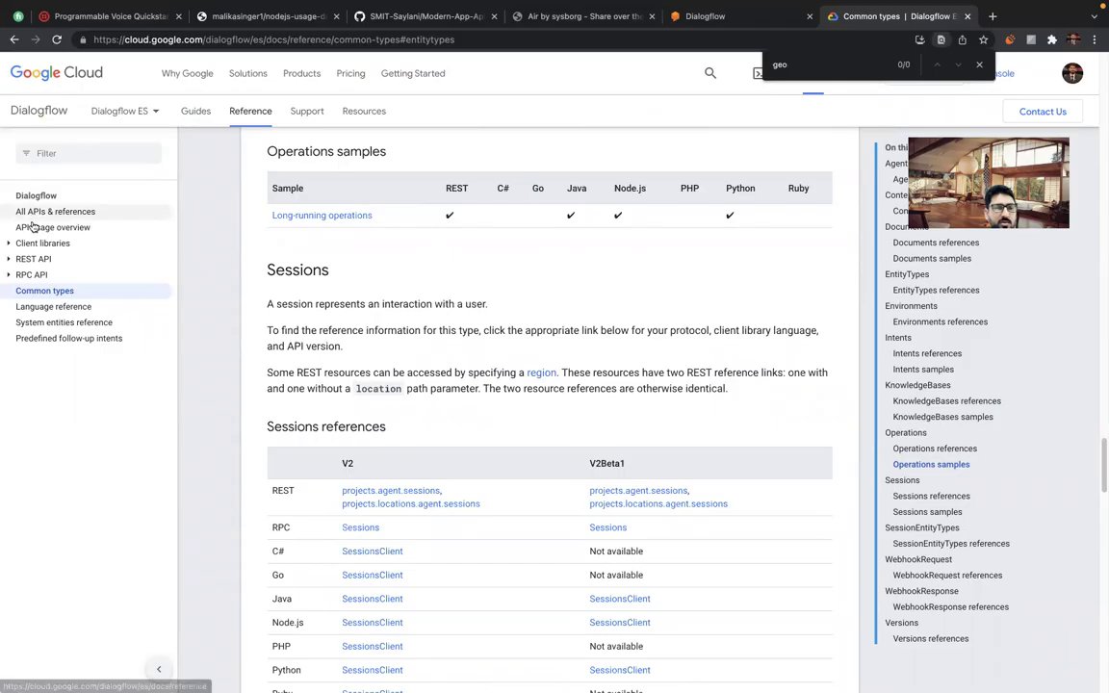
pyautogui.press('super+plus')
pyautogui.press('super+plus')
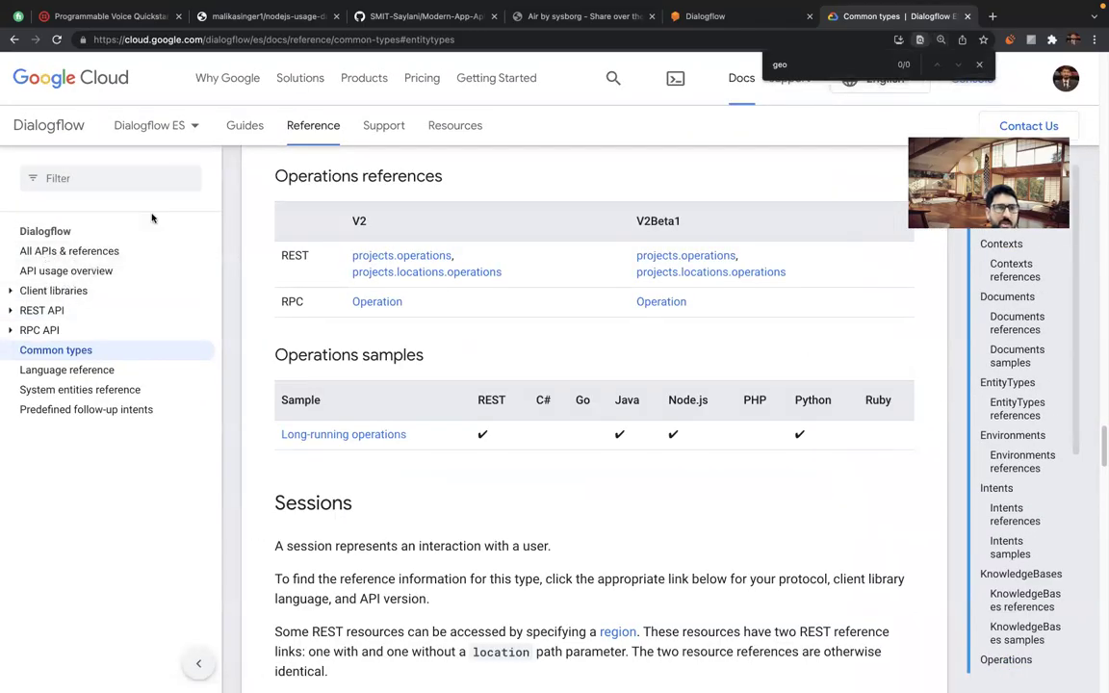
pyautogui.hscroll(-5, 202, 204)
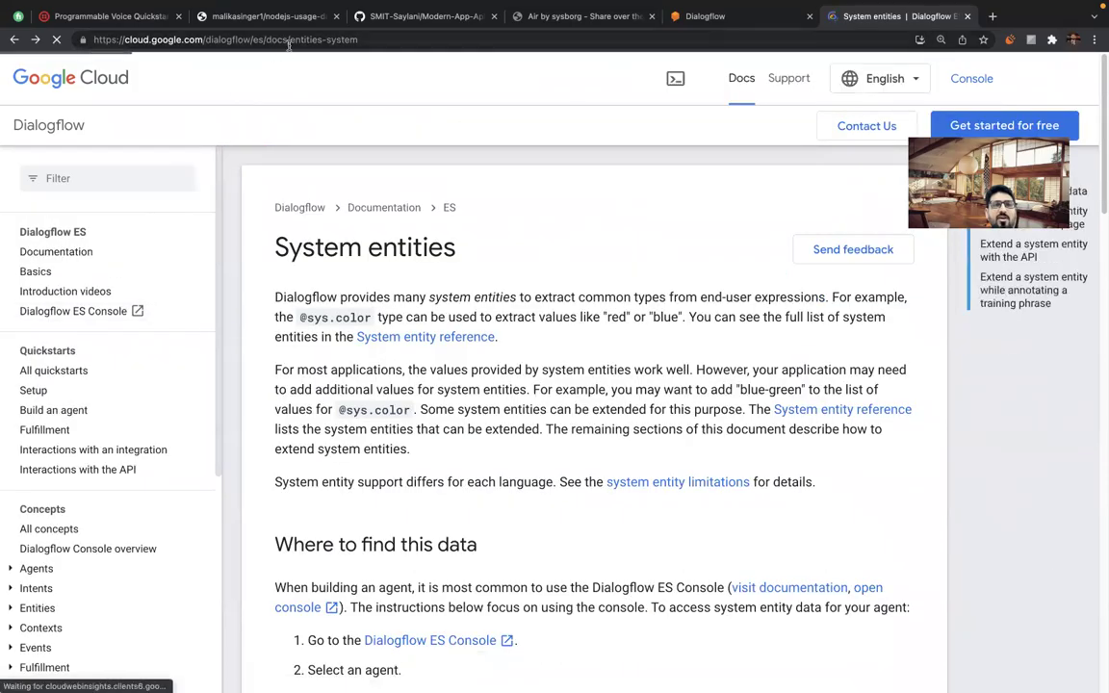
# Search 'geocity dialogflow' and open the Dialogflow ES system entities reference.
pyautogui.click(289, 41)
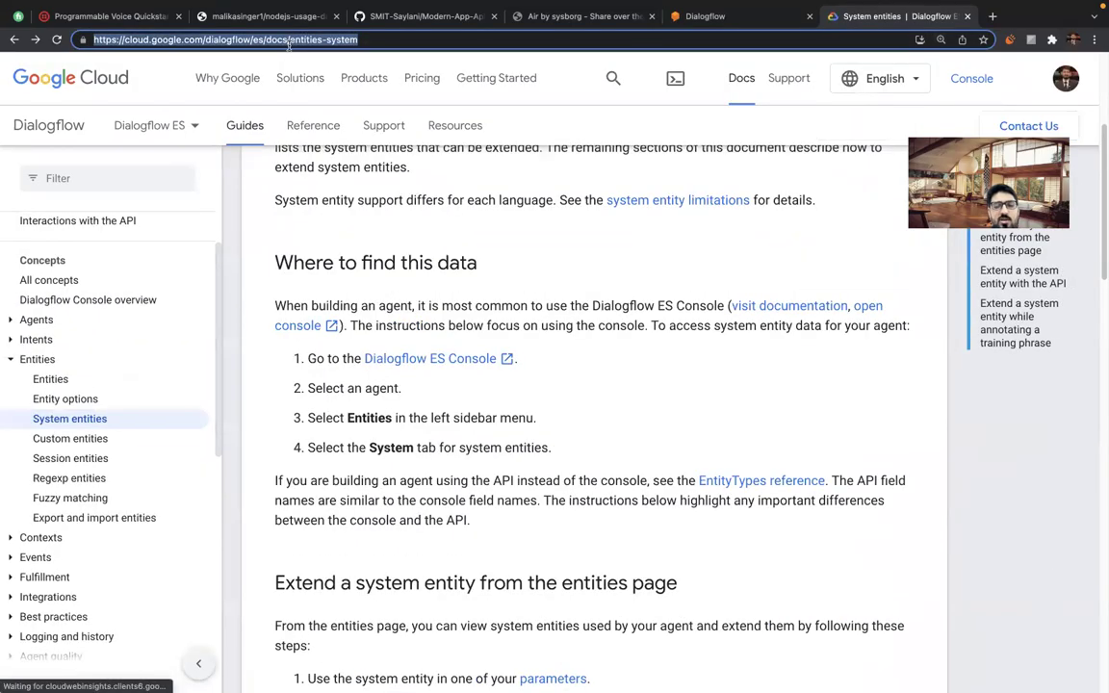
pyautogui.write('geocity')
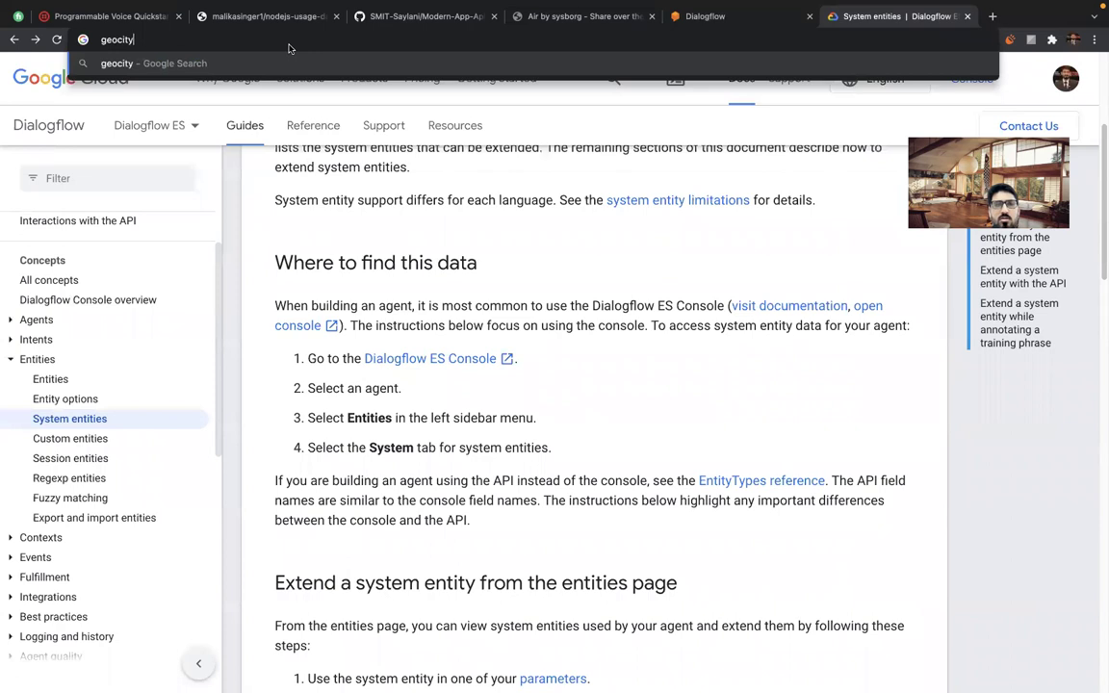
pyautogui.write(' dialogflow')
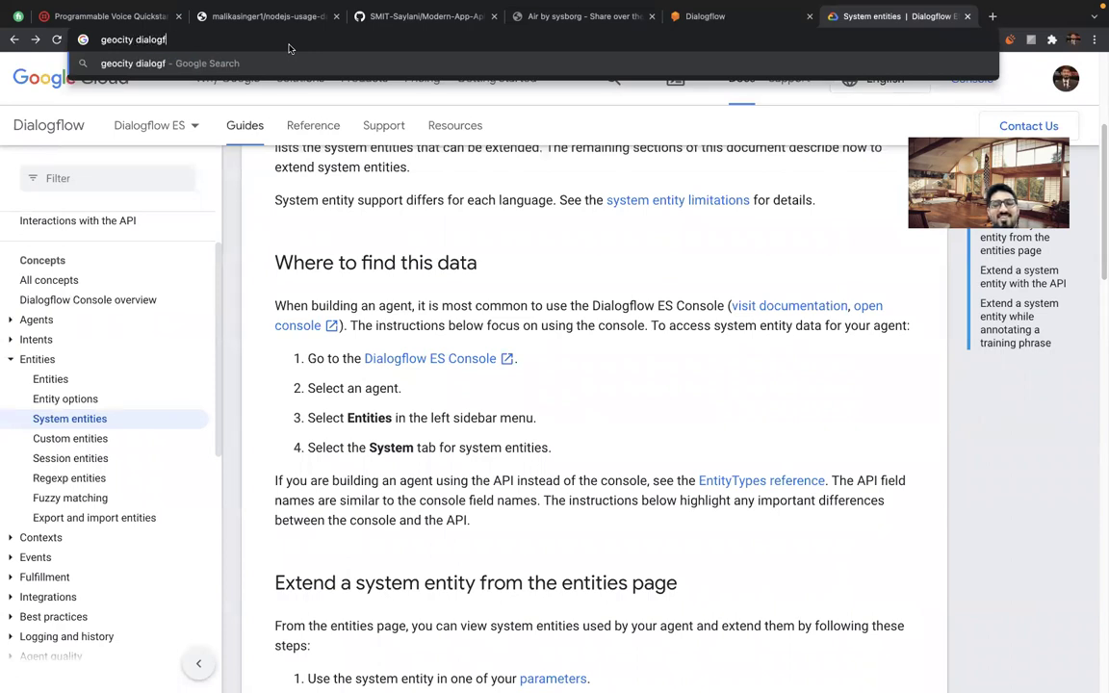
pyautogui.press('Return')
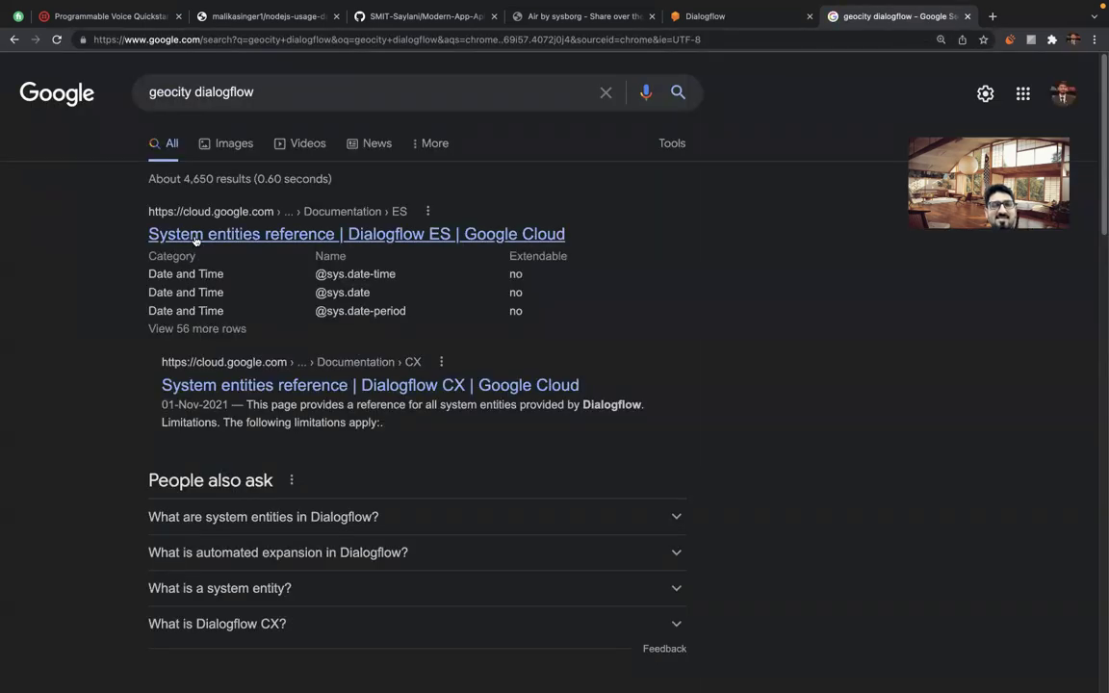
pyautogui.click(228, 234)
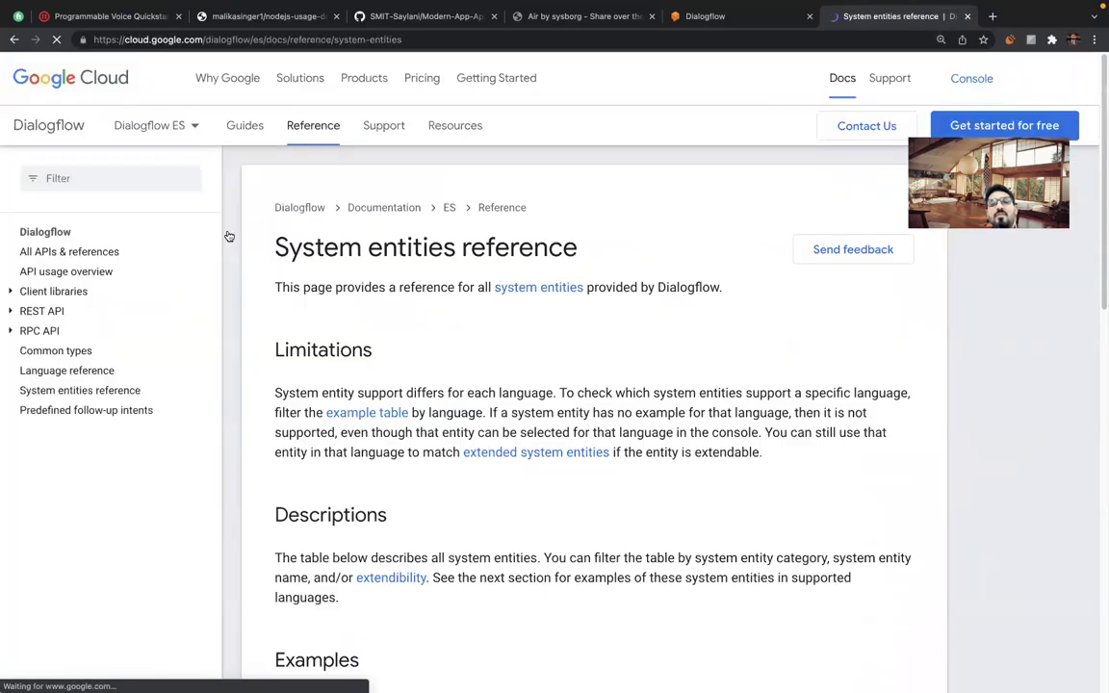
pyautogui.scroll(-3, 451, 362)
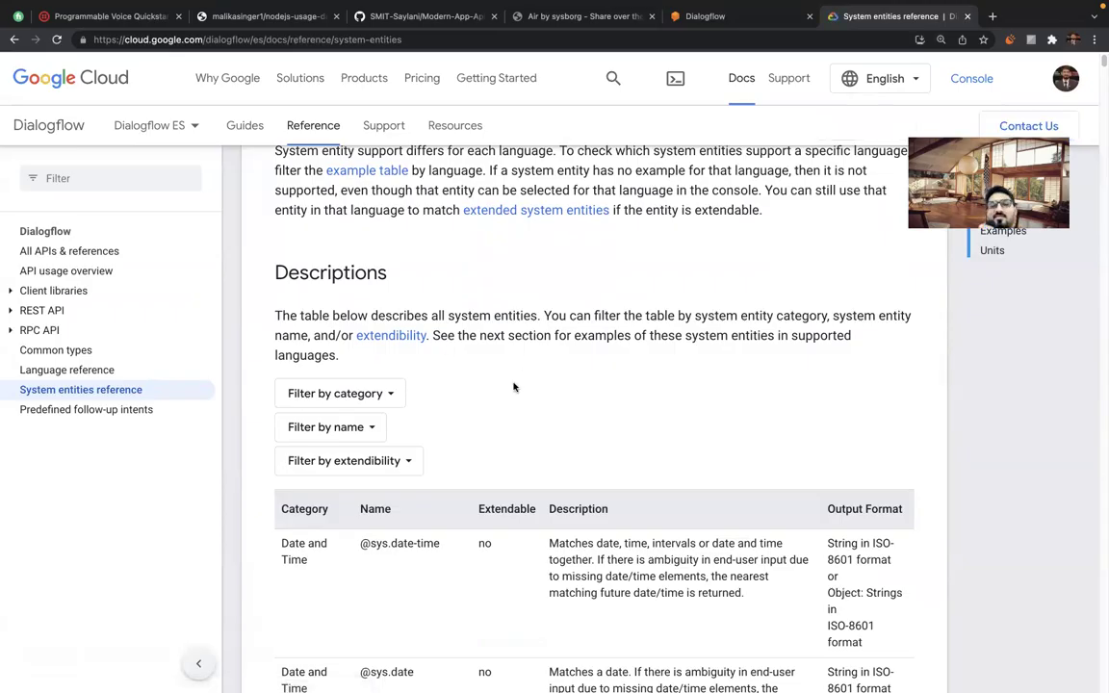
pyautogui.scroll(-2, 514, 387)
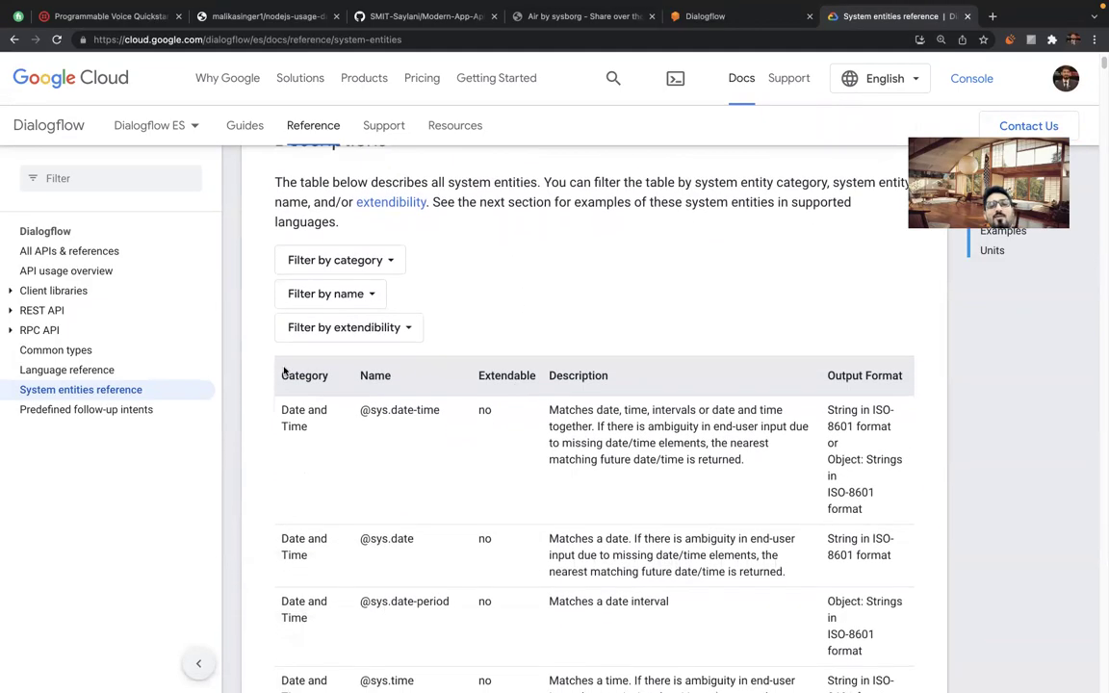
pyautogui.moveTo(273, 367); pyautogui.dragTo(481, 495)
pyautogui.click(545, 212)
pyautogui.scroll(-2, 522, 280)
pyautogui.scroll(-3, 523, 281)
pyautogui.scroll(1, 522, 280)
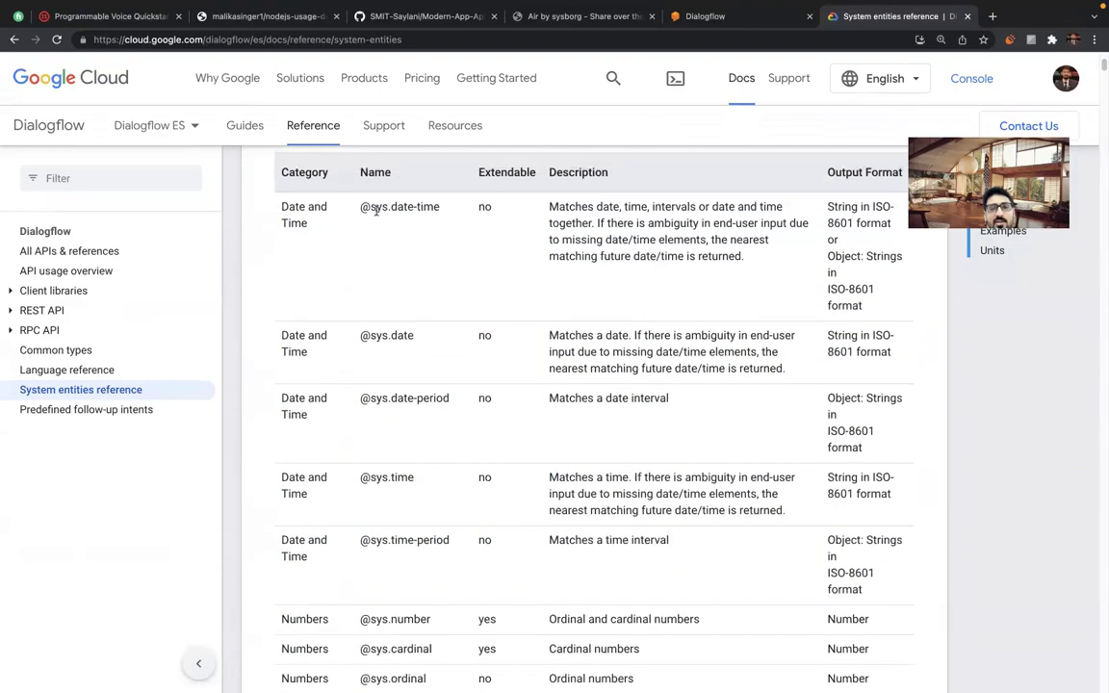
pyautogui.moveTo(356, 208); pyautogui.dragTo(425, 219)
pyautogui.click(426, 221)
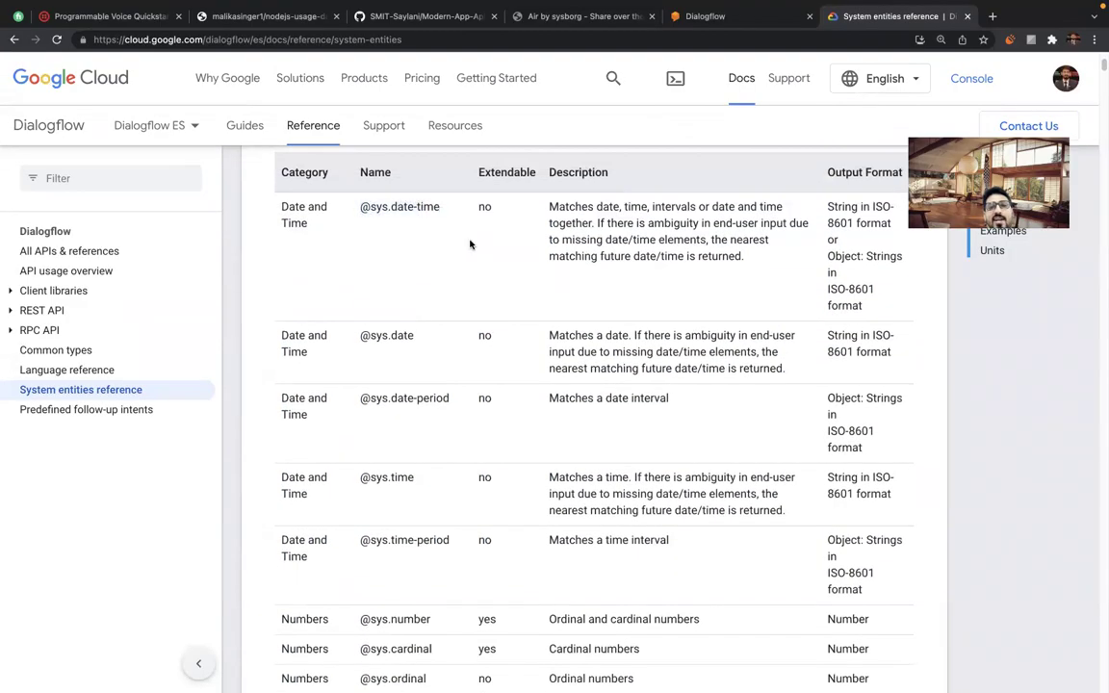
pyautogui.scroll(-2, 471, 383)
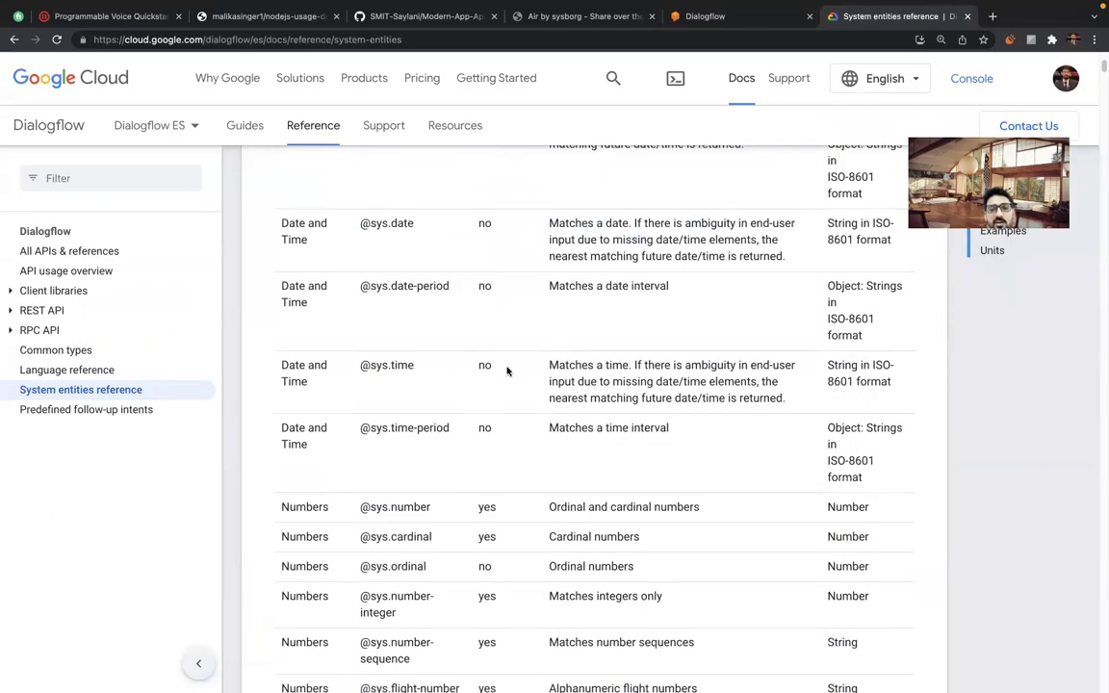
pyautogui.scroll(-3, 507, 371)
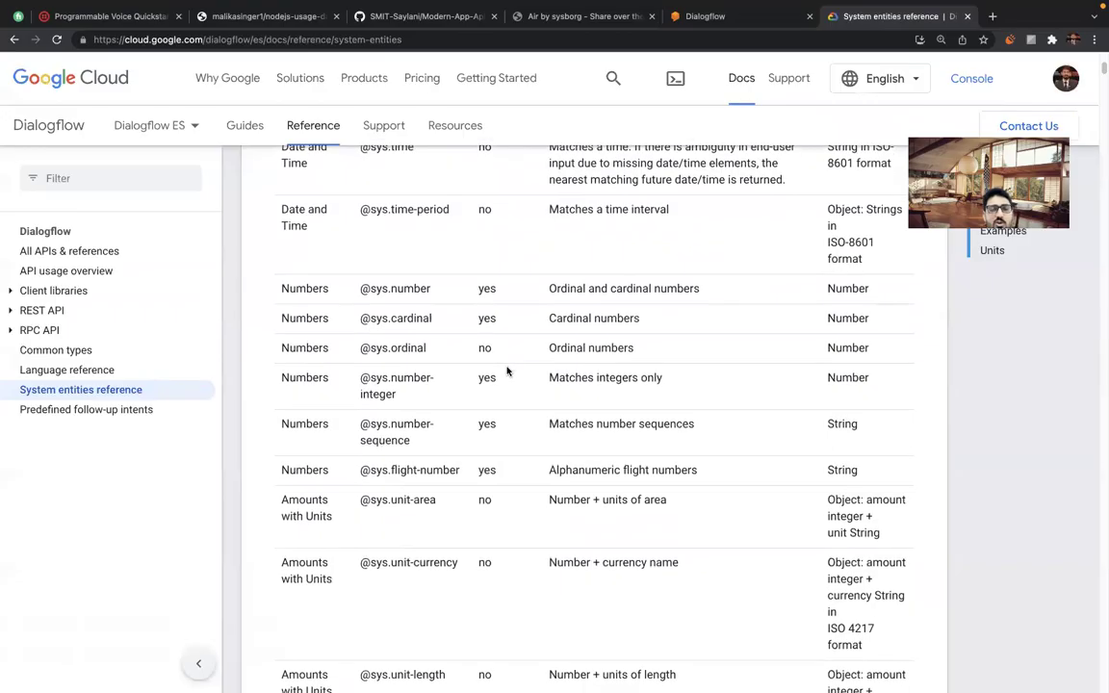
pyautogui.scroll(-3, 475, 488)
pyautogui.scroll(-4, 475, 488)
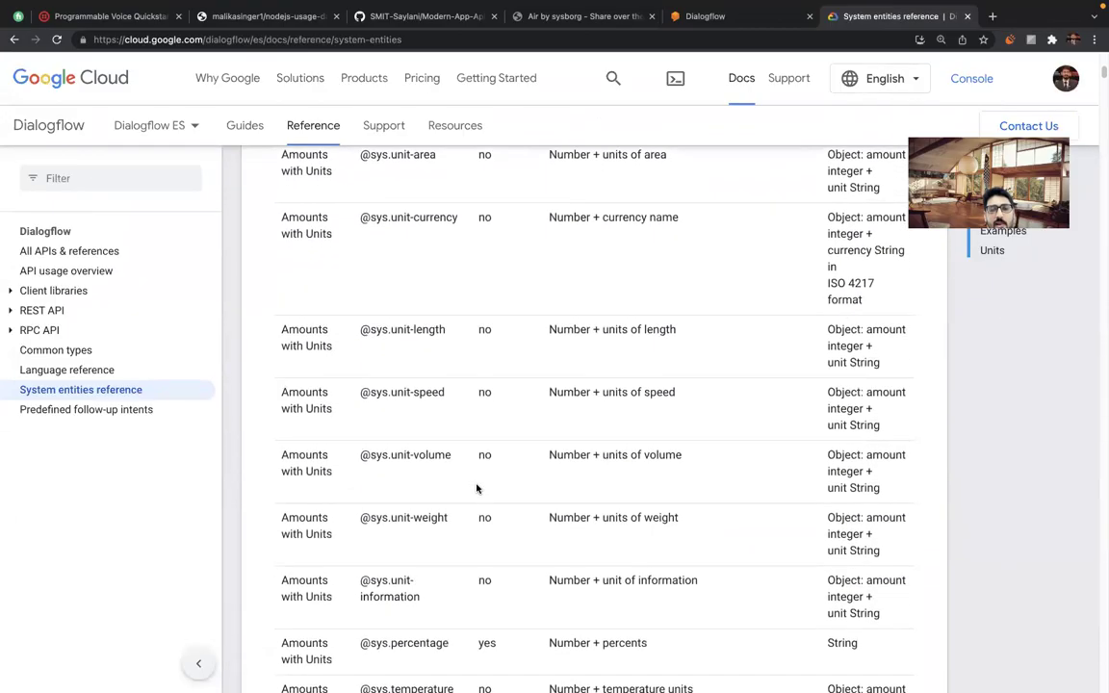
pyautogui.scroll(-1, 476, 488)
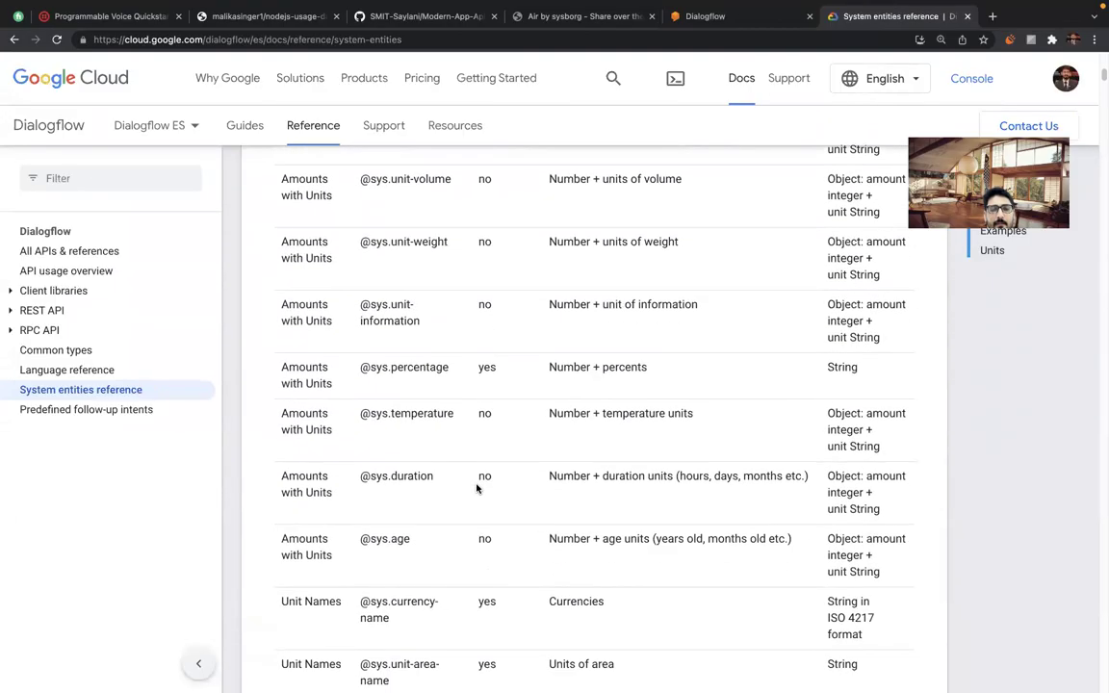
pyautogui.press('super+f')
pyautogui.write('city')
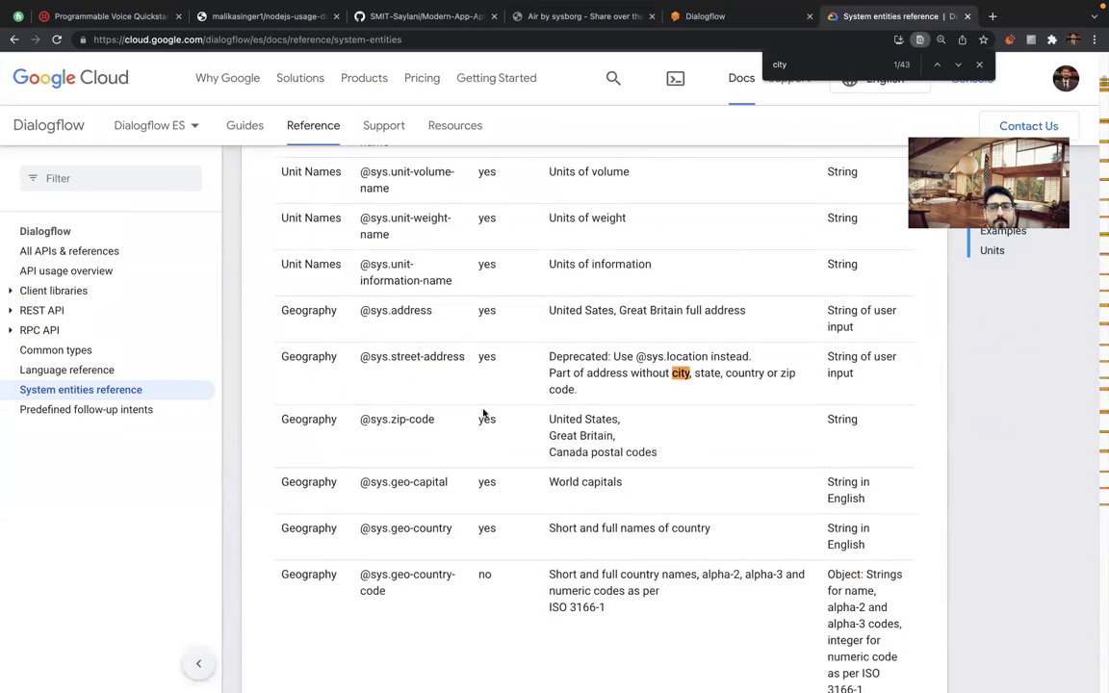
pyautogui.press('Return')
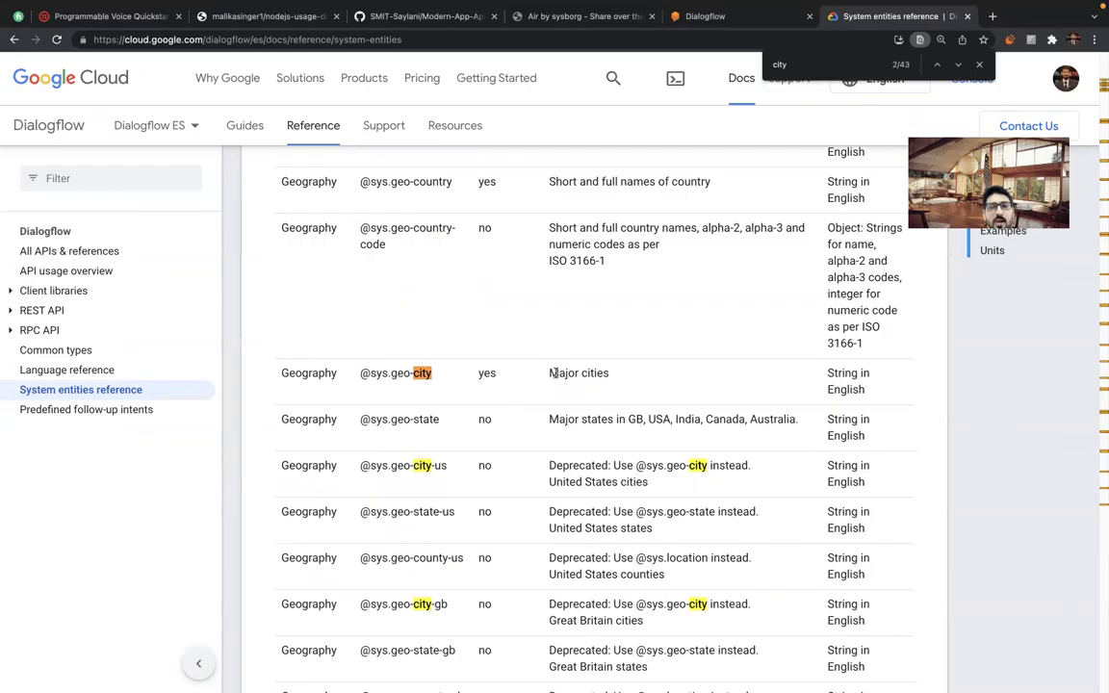
pyautogui.tripleClick(840, 375)
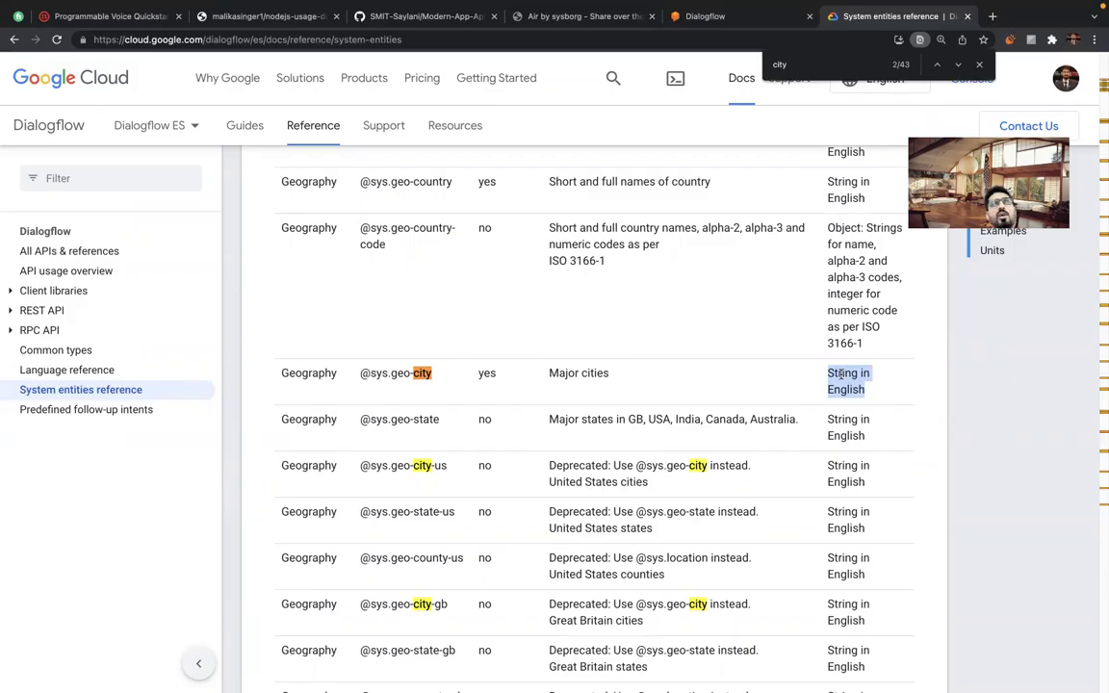
pyautogui.scroll(-2, 523, 408)
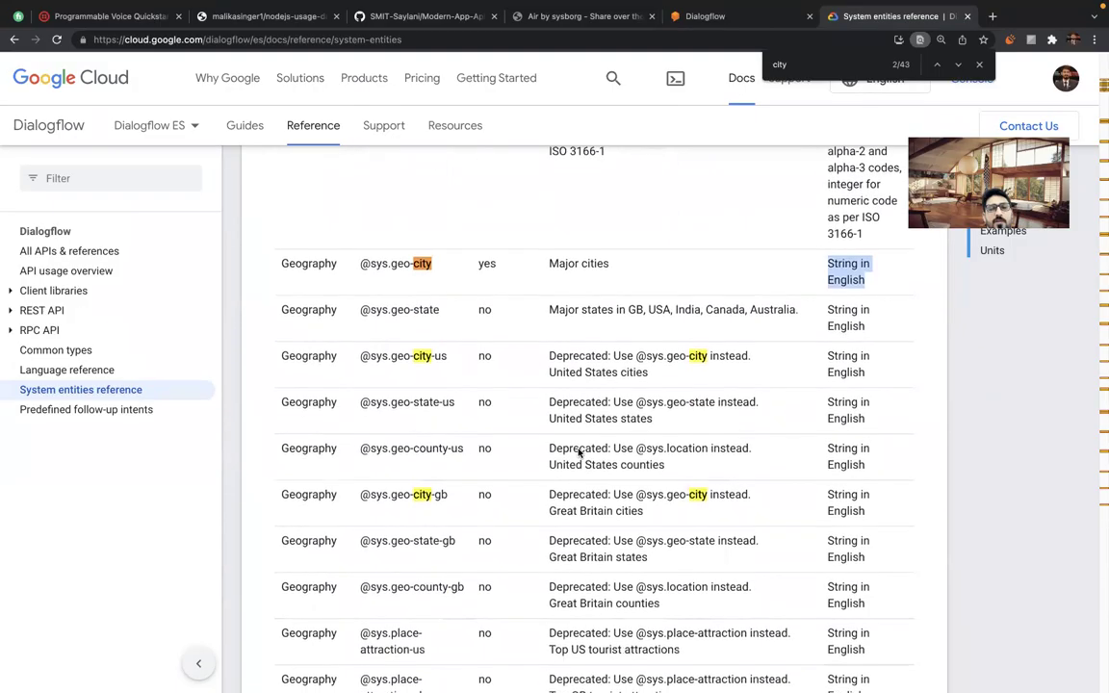
pyautogui.moveTo(360, 356); pyautogui.dragTo(446, 355)
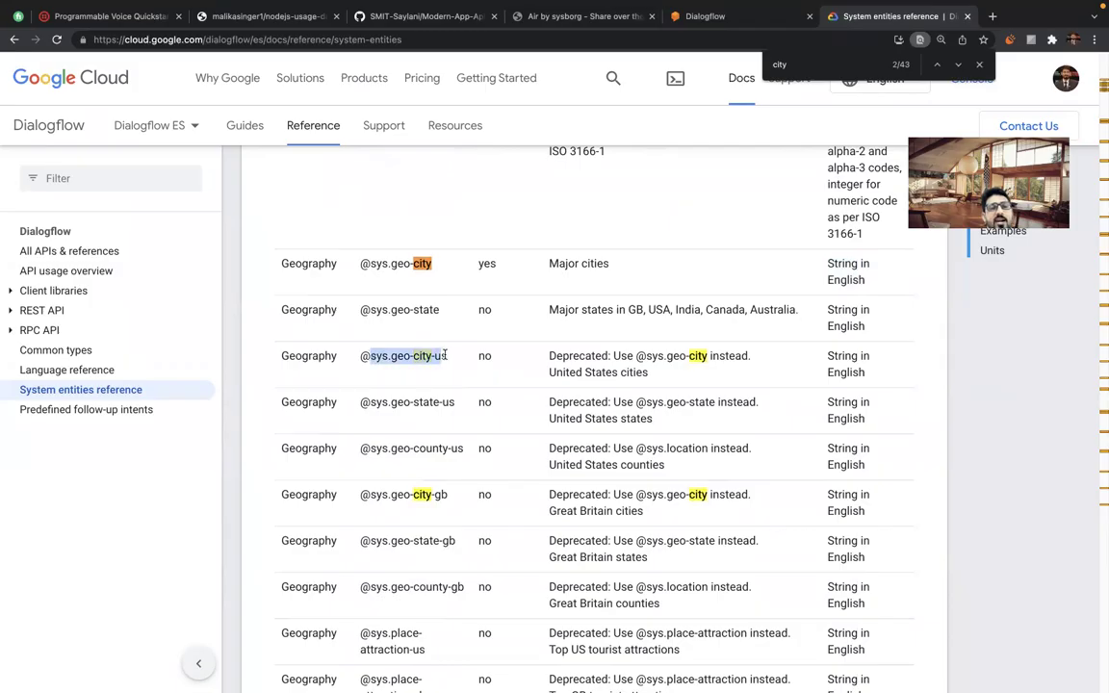
pyautogui.doubleClick(573, 355)
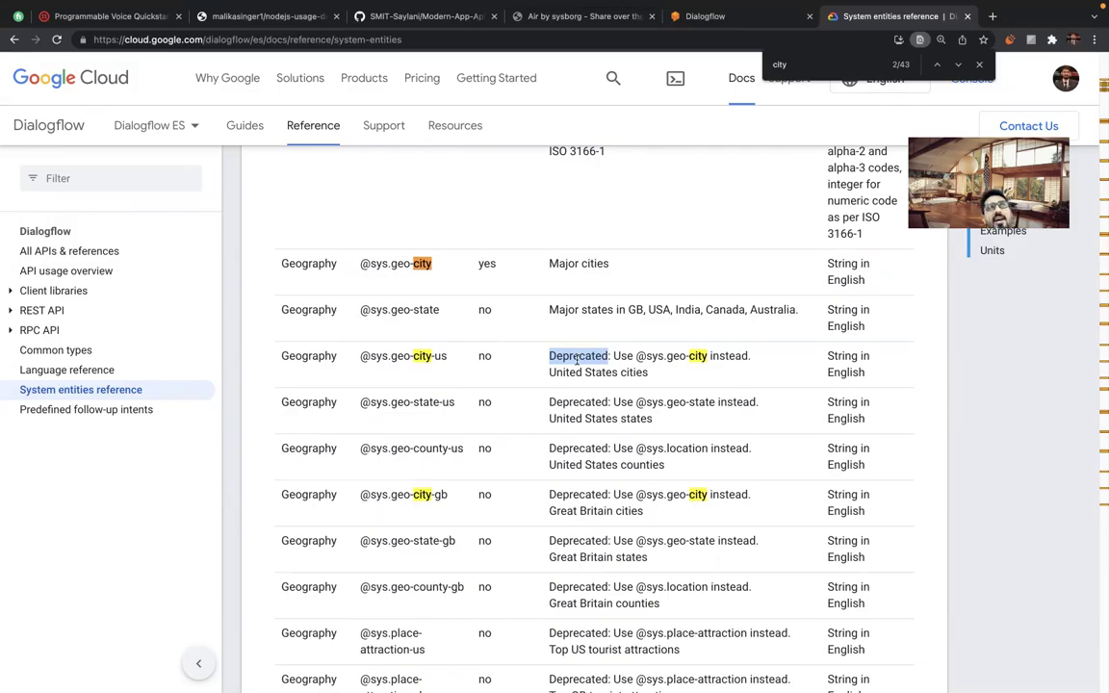
pyautogui.click(640, 356)
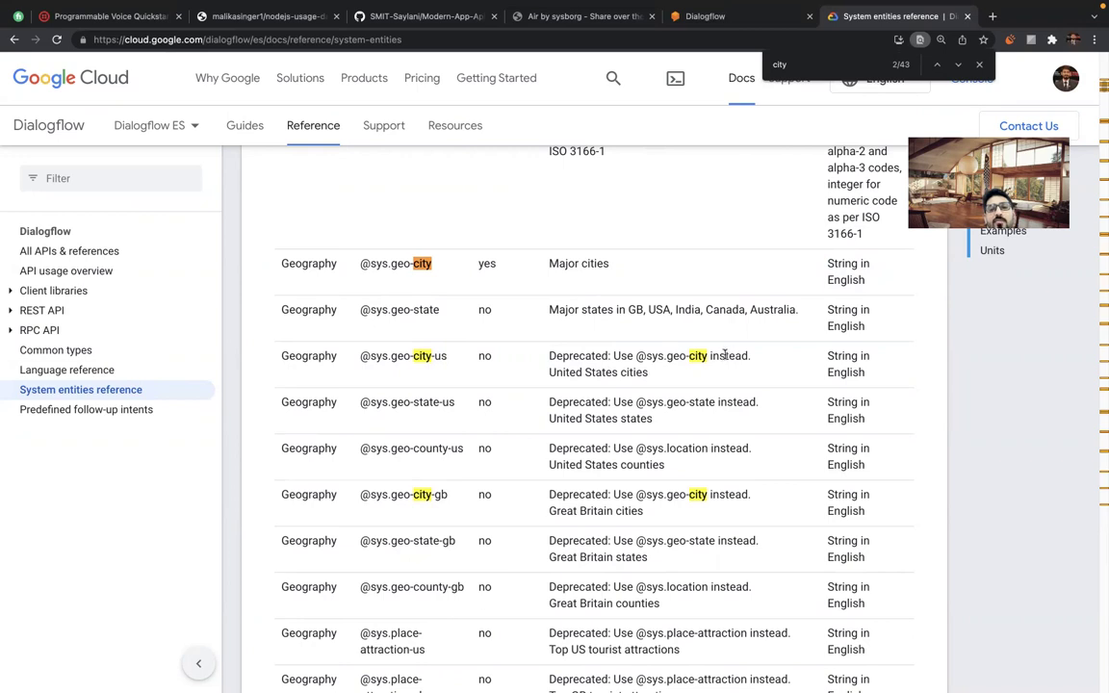
pyautogui.moveTo(725, 355); pyautogui.dragTo(767, 384)
pyautogui.click(729, 383)
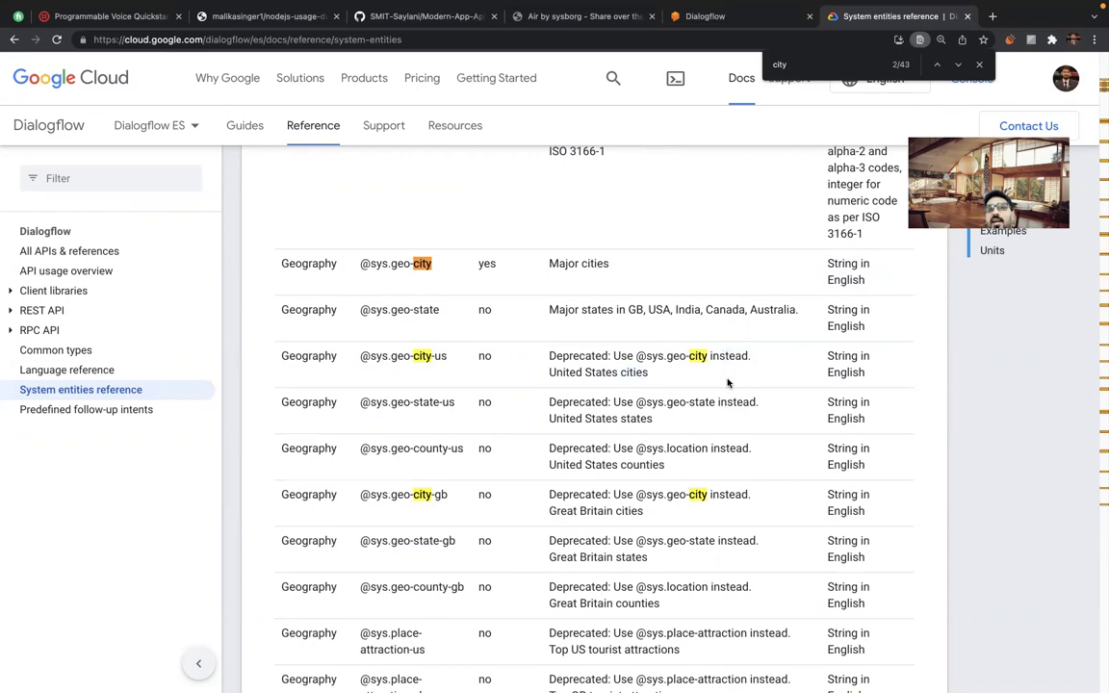
pyautogui.scroll(-2, 448, 441)
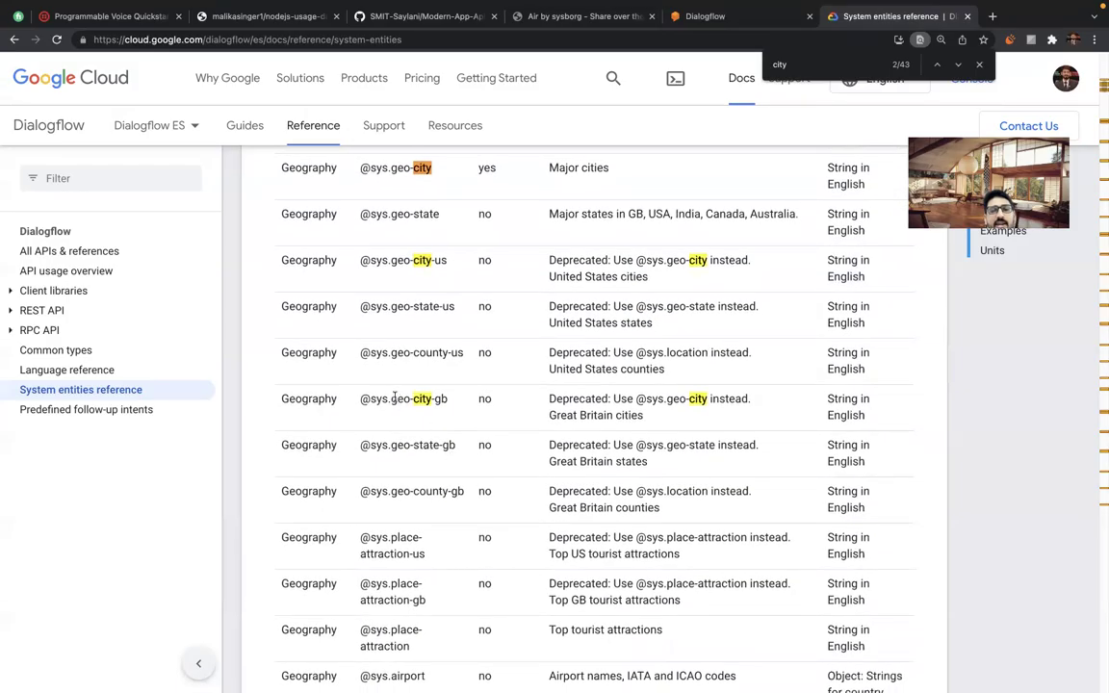
pyautogui.doubleClick(585, 398)
pyautogui.scroll(-3, 568, 462)
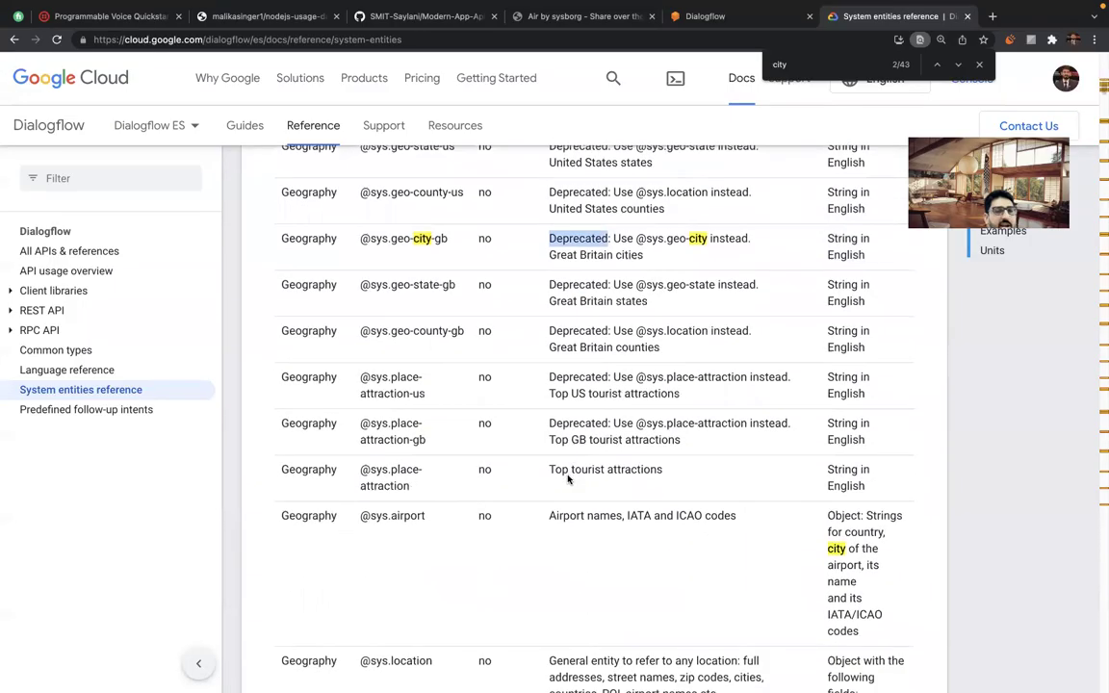
pyautogui.scroll(-3, 567, 475)
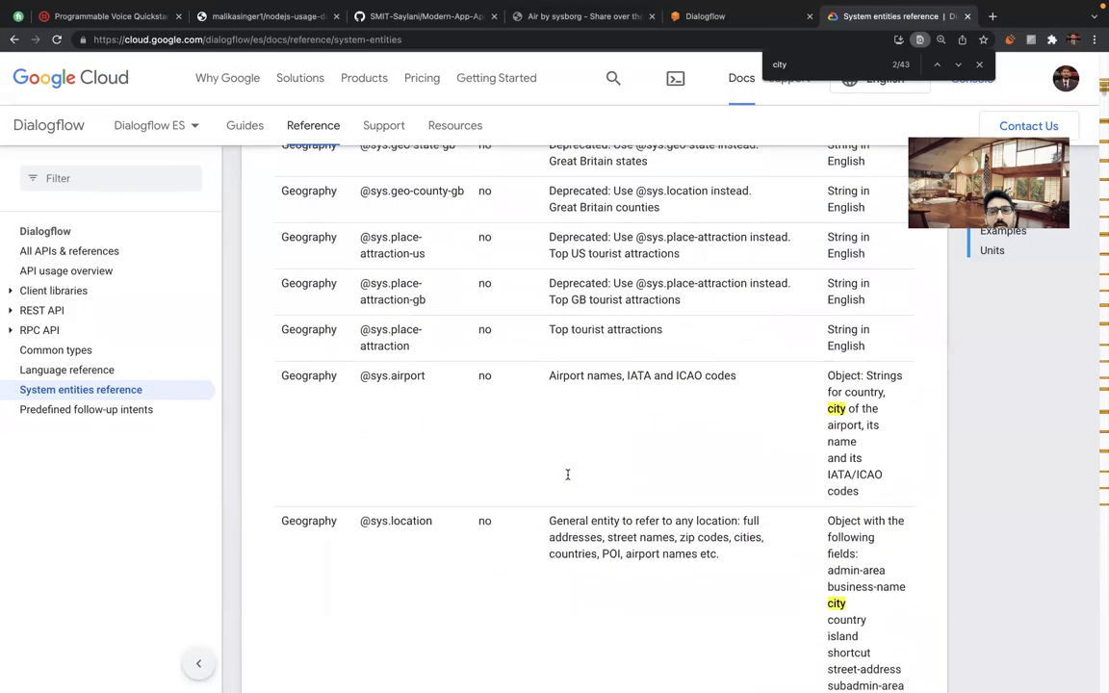
pyautogui.scroll(-5, 403, 389)
pyautogui.scroll(-3, 403, 388)
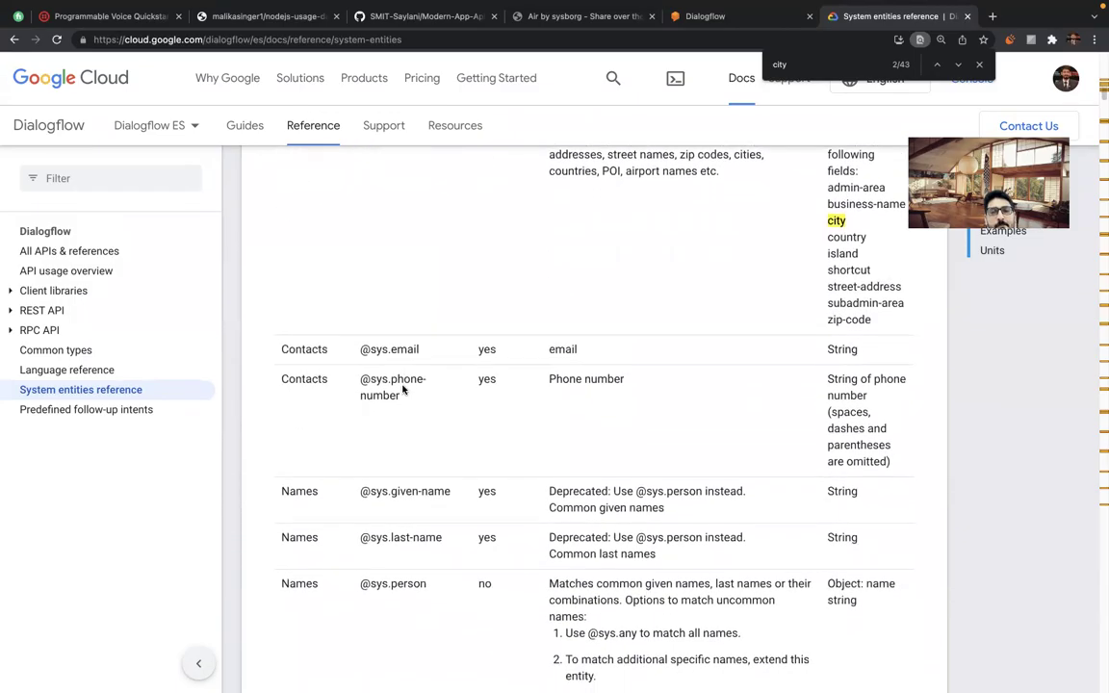
pyautogui.moveTo(361, 348); pyautogui.dragTo(426, 348)
pyautogui.click(365, 382)
pyautogui.moveTo(365, 382); pyautogui.dragTo(433, 403)
pyautogui.click(433, 403)
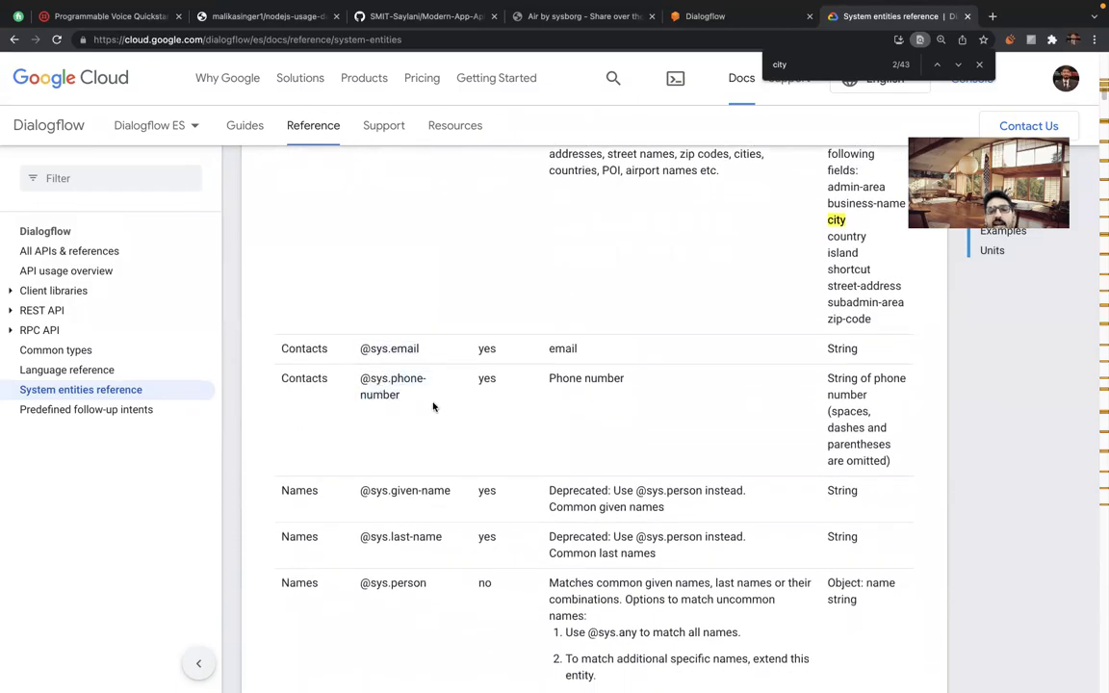
pyautogui.doubleClick(558, 349)
pyautogui.click(837, 363)
pyautogui.doubleClick(837, 350)
# Read the phone-number output description, noting that dashes and parentheses are omitted.
pyautogui.doubleClick(565, 379)
pyautogui.moveTo(848, 385); pyautogui.dragTo(880, 378)
pyautogui.click(886, 378)
pyautogui.doubleClick(846, 394)
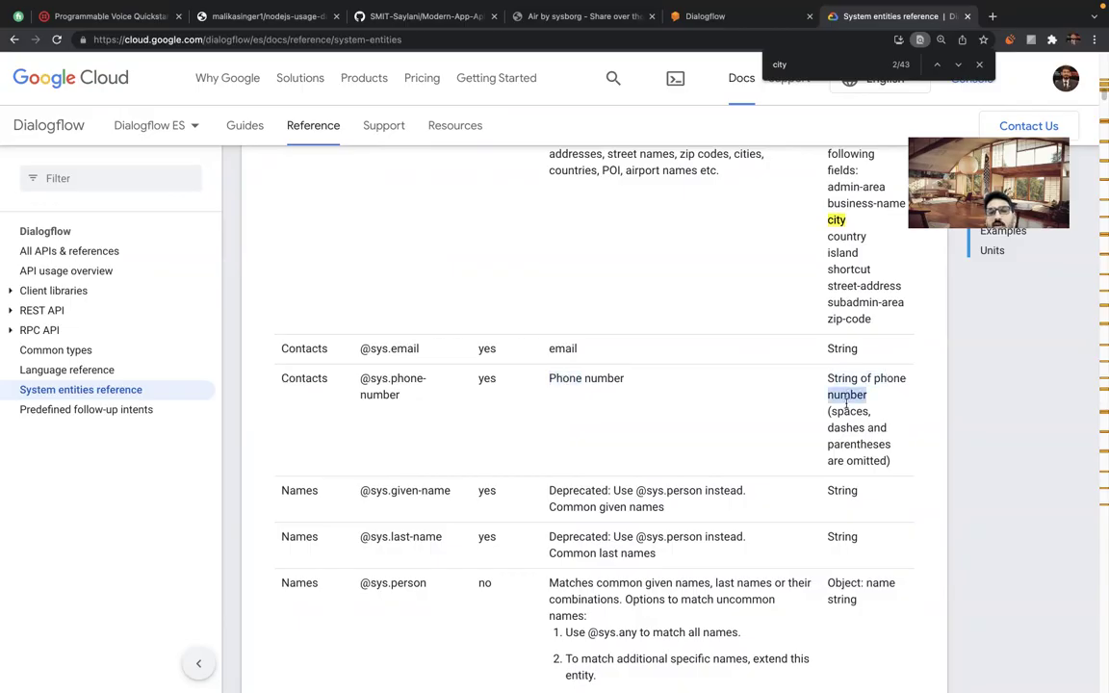
pyautogui.doubleClick(848, 427)
pyautogui.doubleClick(877, 427)
pyautogui.doubleClick(858, 444)
pyautogui.click(860, 460)
pyautogui.doubleClick(859, 460)
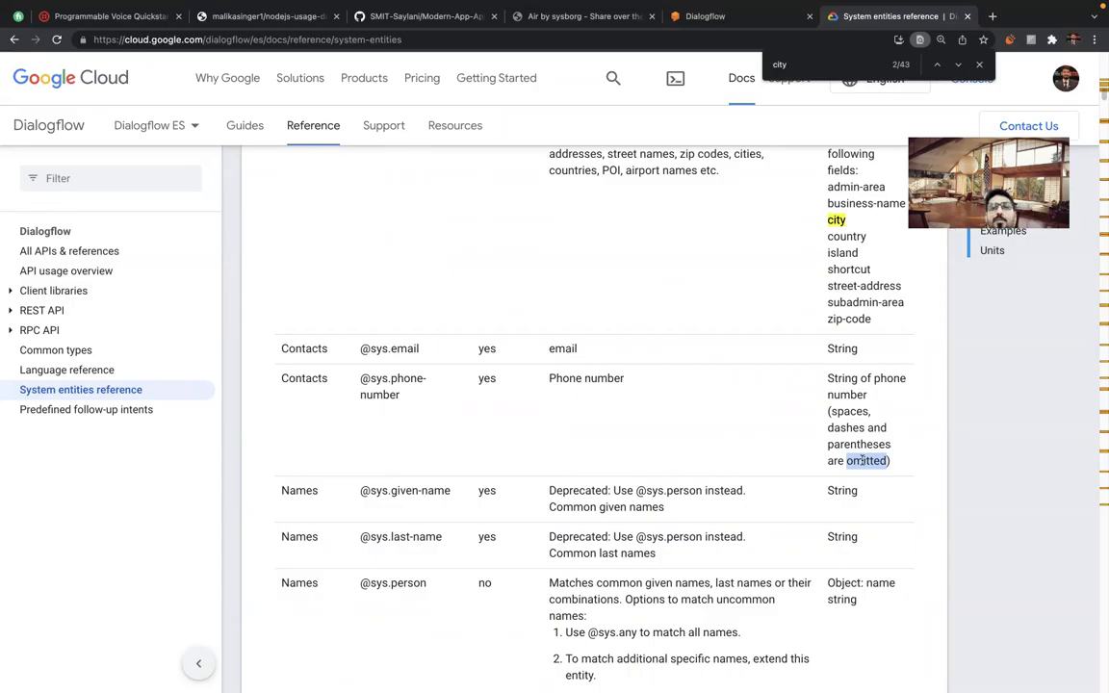
pyautogui.scroll(-3, 589, 458)
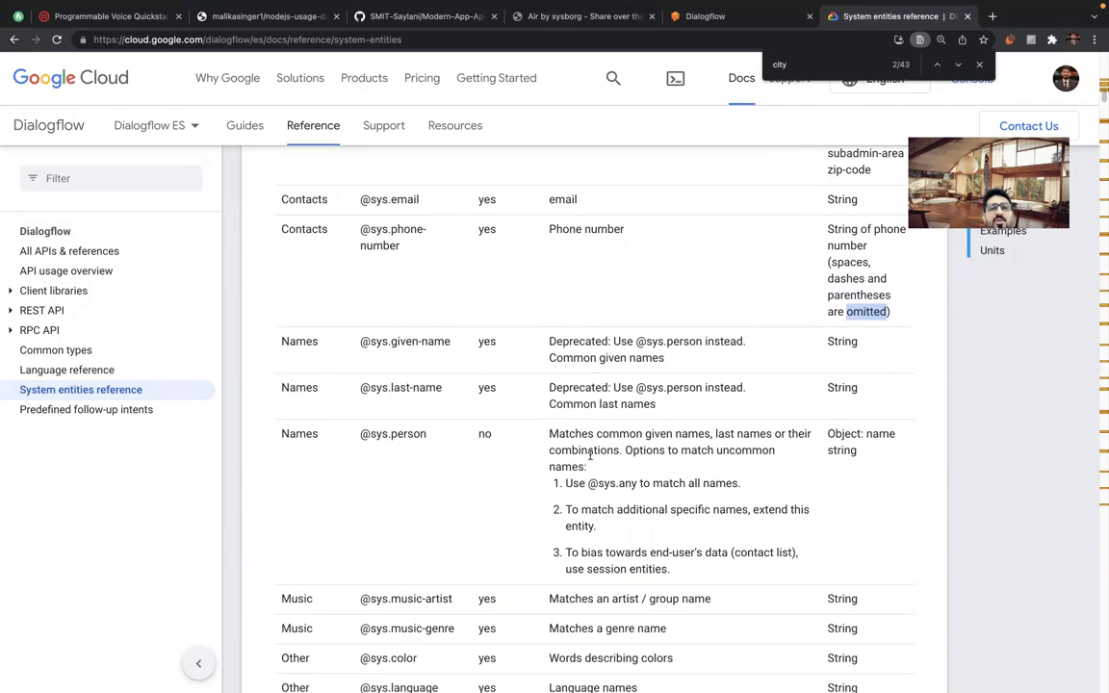
pyautogui.tripleClick(393, 335)
pyautogui.doubleClick(409, 434)
pyautogui.scroll(-2, 465, 532)
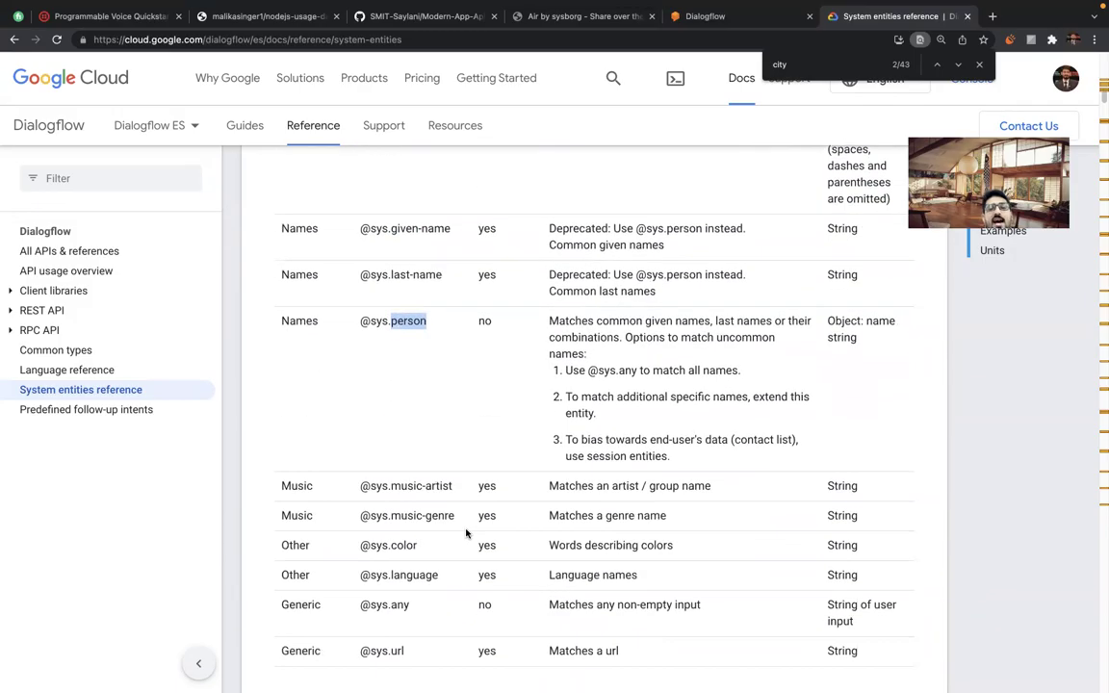
pyautogui.scroll(-2, 465, 533)
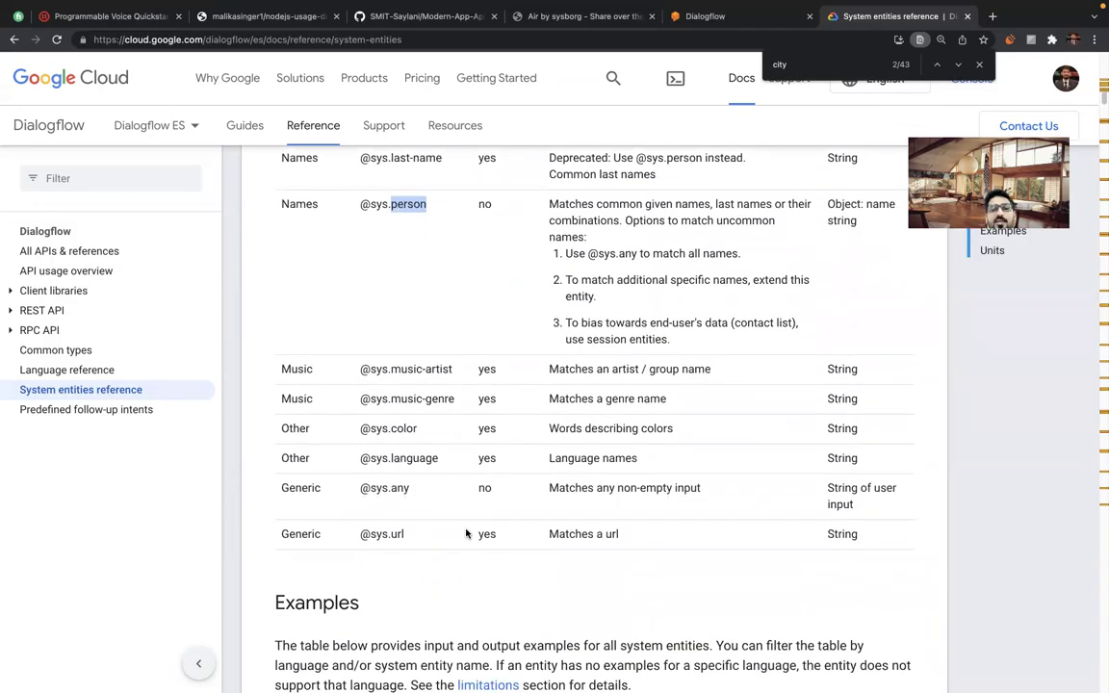
pyautogui.click(368, 390)
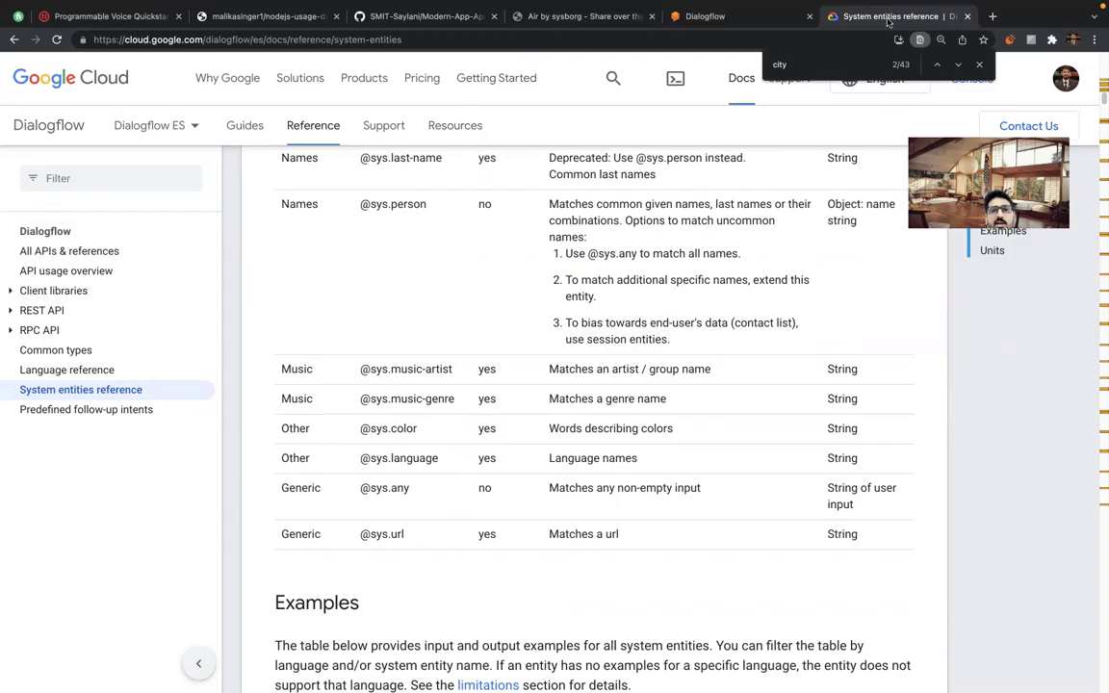
pyautogui.press('super+w')
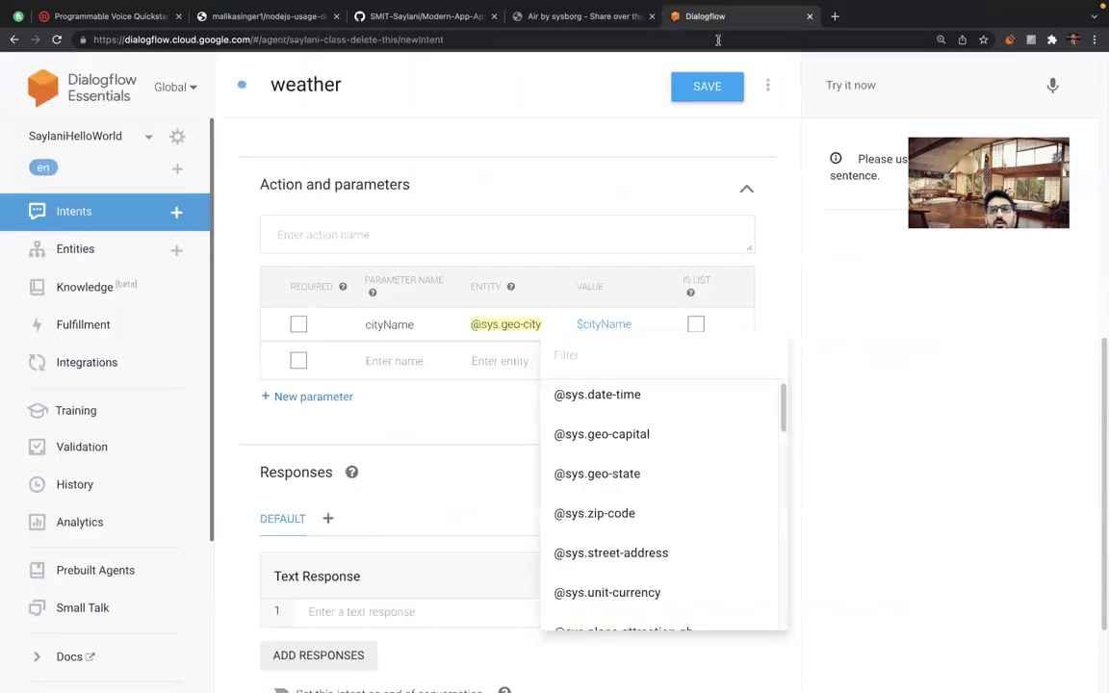
# Tick REQUIRED for the cityName parameter and bring up its Define prompts editor.
pyautogui.click(760, 289)
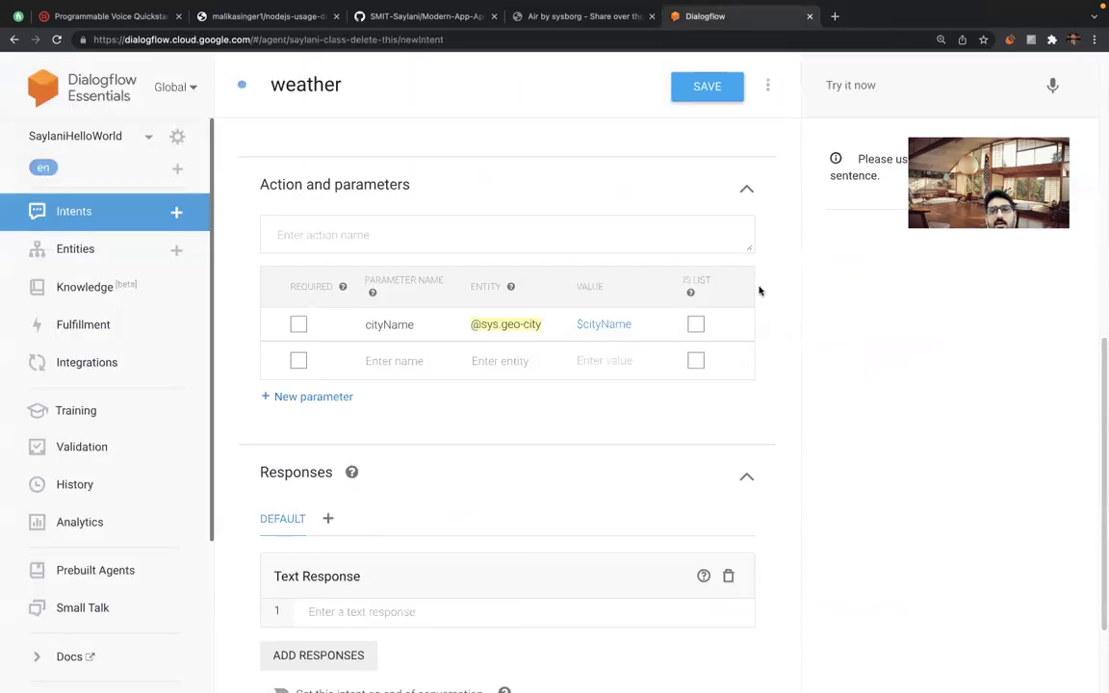
pyautogui.tripleClick(443, 421)
pyautogui.moveTo(272, 275); pyautogui.dragTo(302, 326)
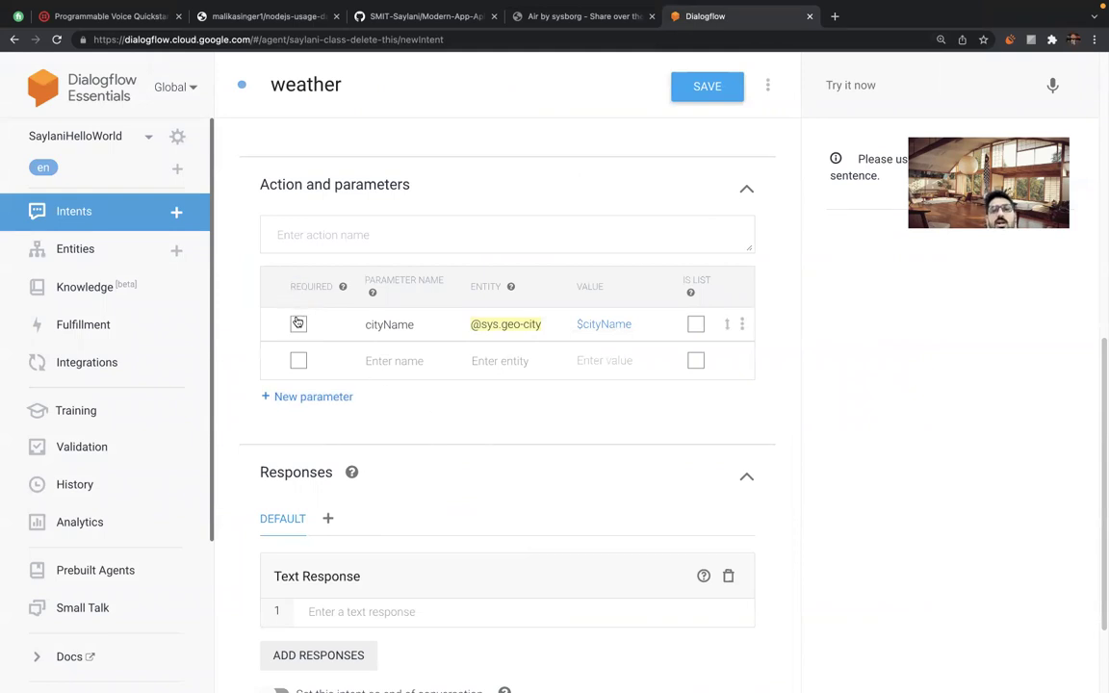
pyautogui.click(298, 326)
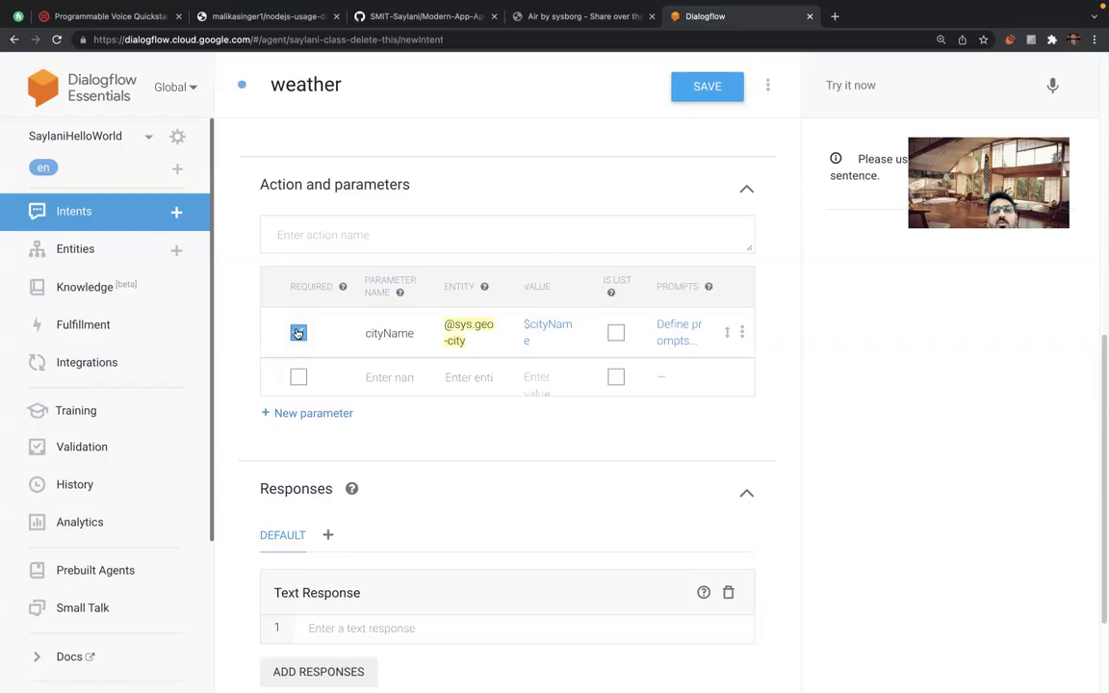
pyautogui.click(298, 328)
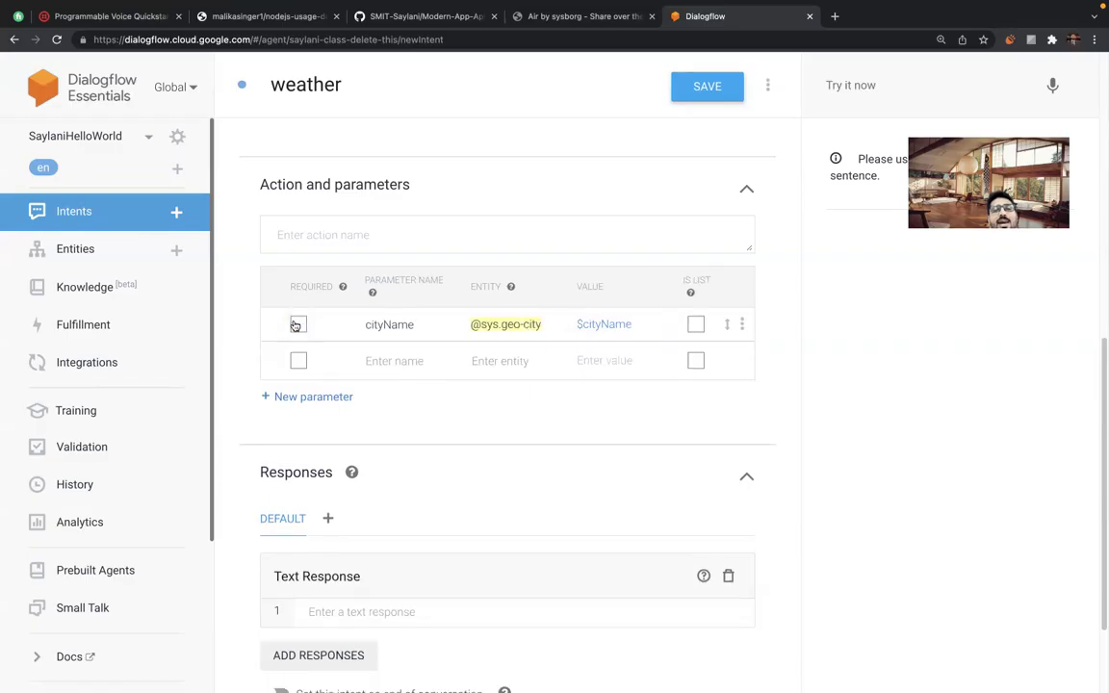
pyautogui.click(296, 326)
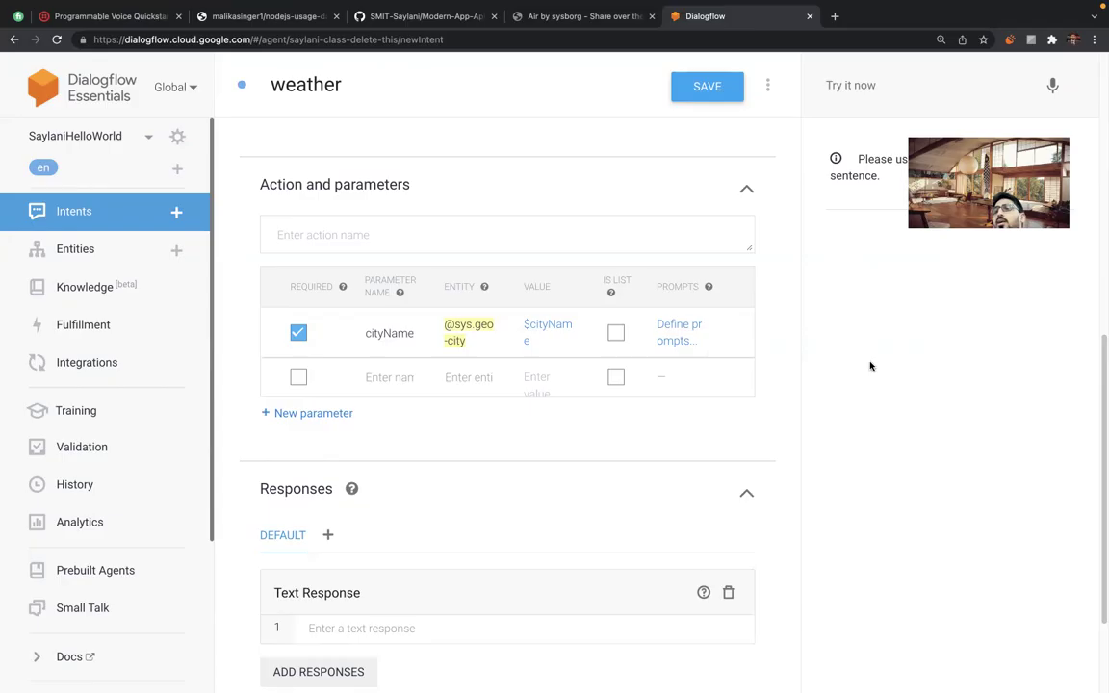
pyautogui.click(671, 332)
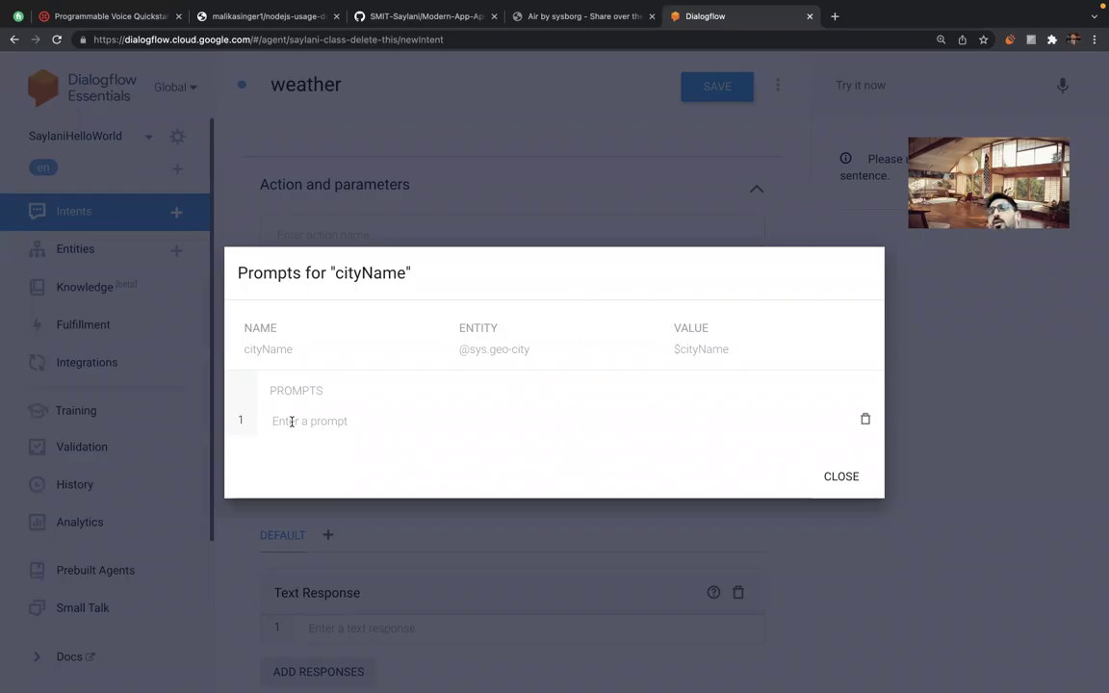
# Add prompts 'tell me city name', 'which city' and 'what is the name of your city', then close.
pyautogui.write('tel')
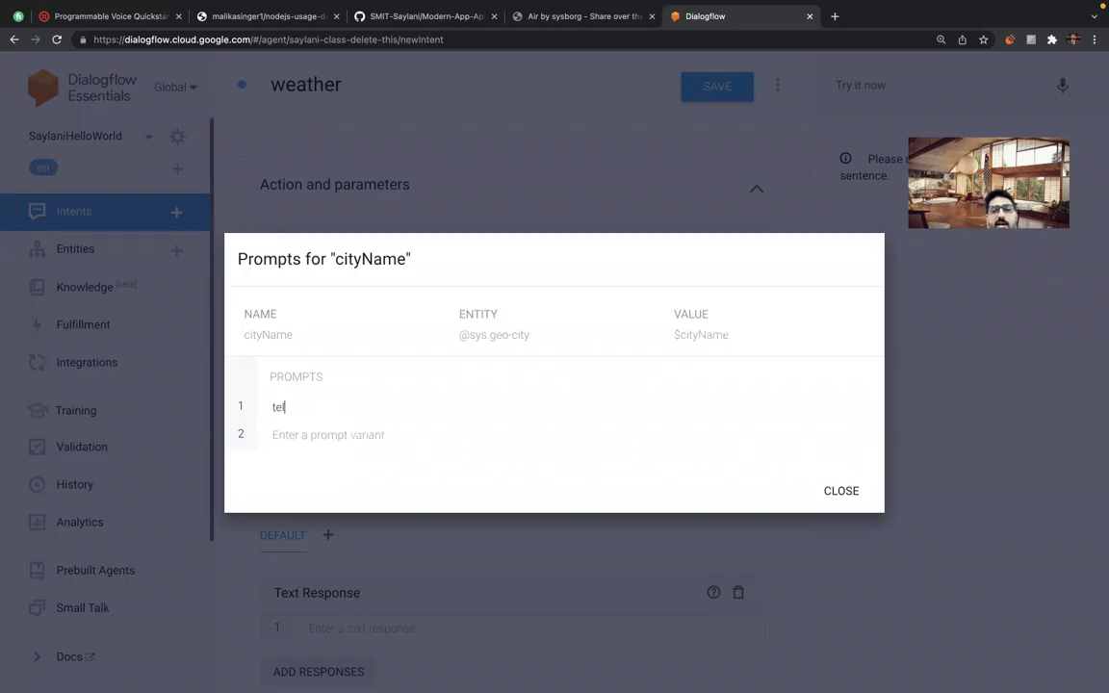
pyautogui.write('l me city name')
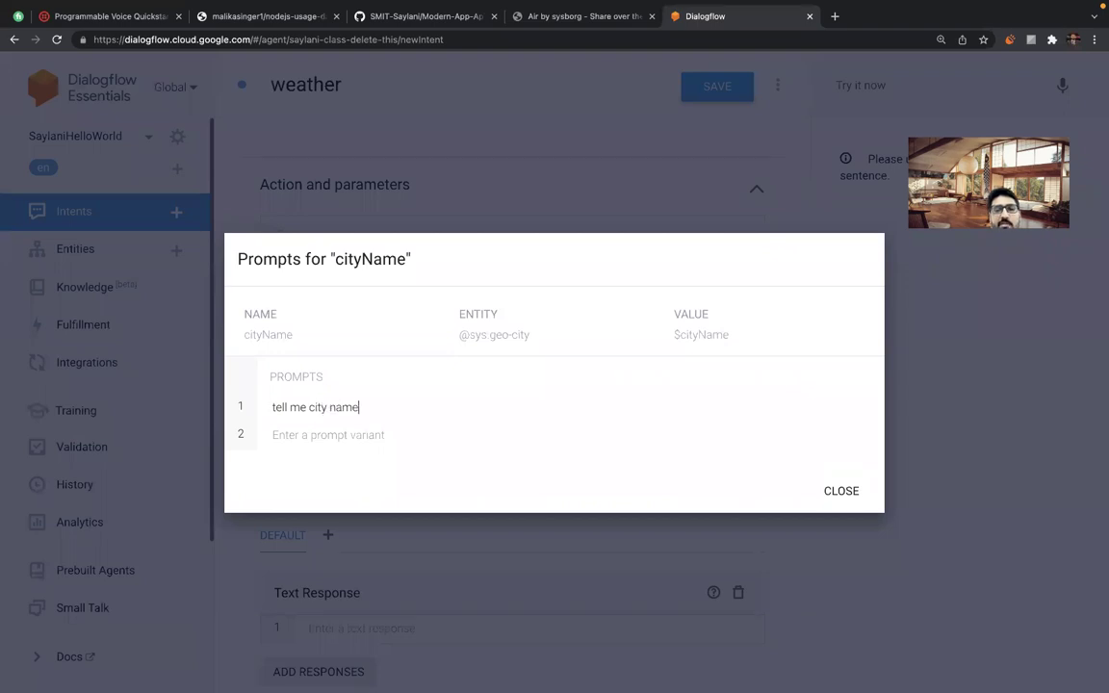
pyautogui.press('Return')
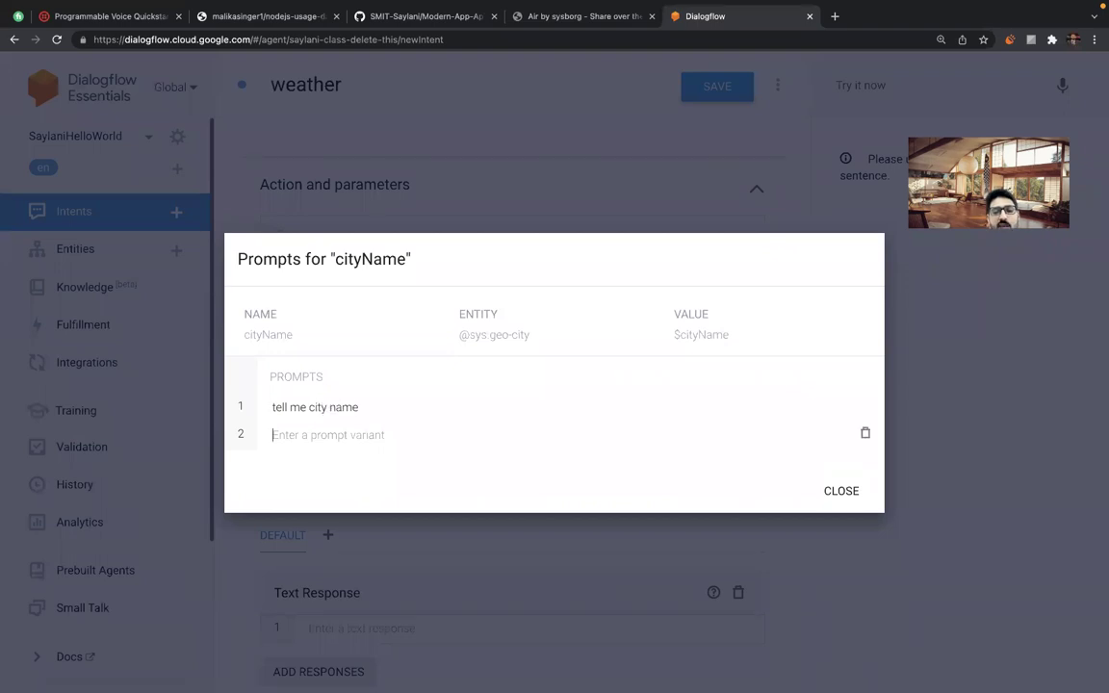
pyautogui.write('which city')
pyautogui.press('Return')
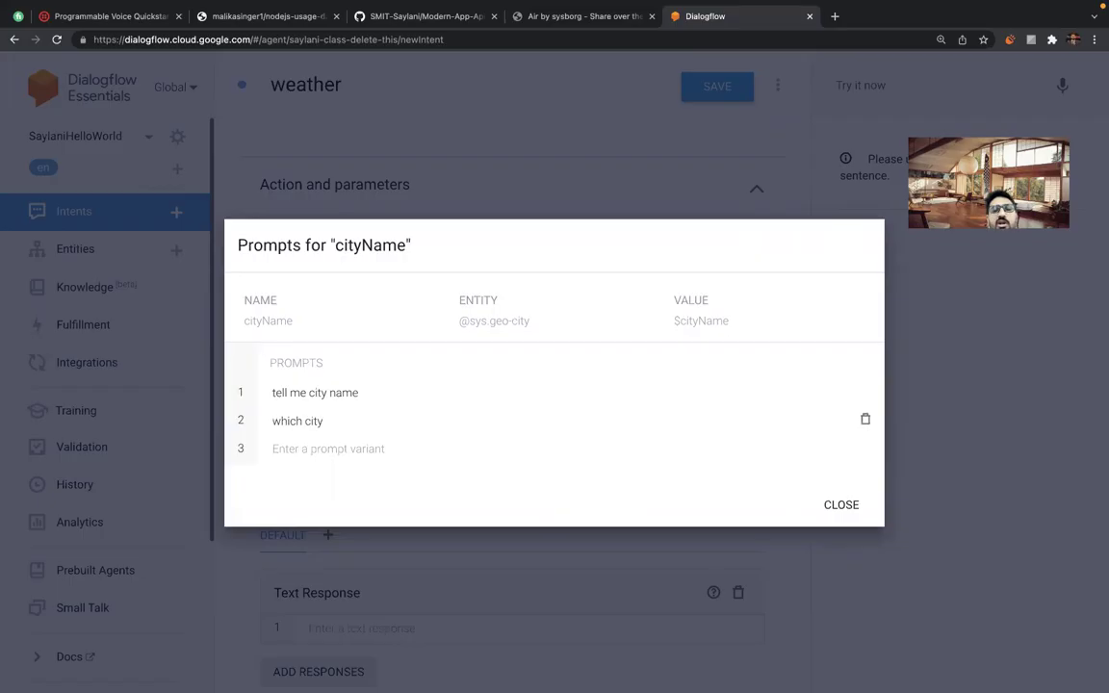
pyautogui.write('wh')
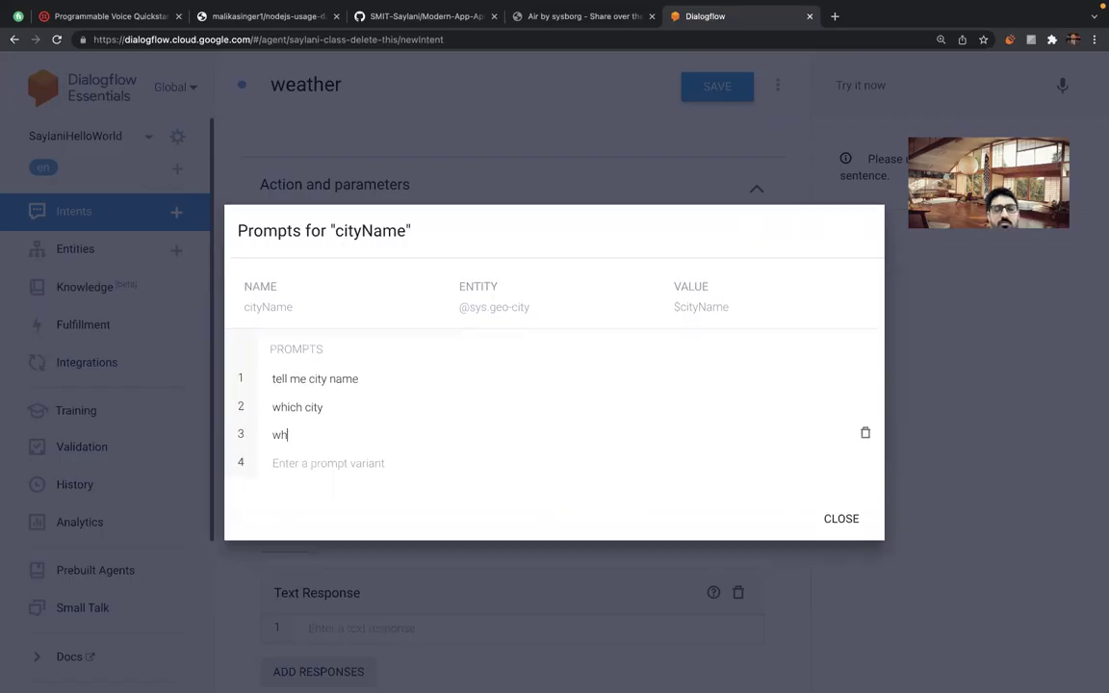
pyautogui.write('at is the na')
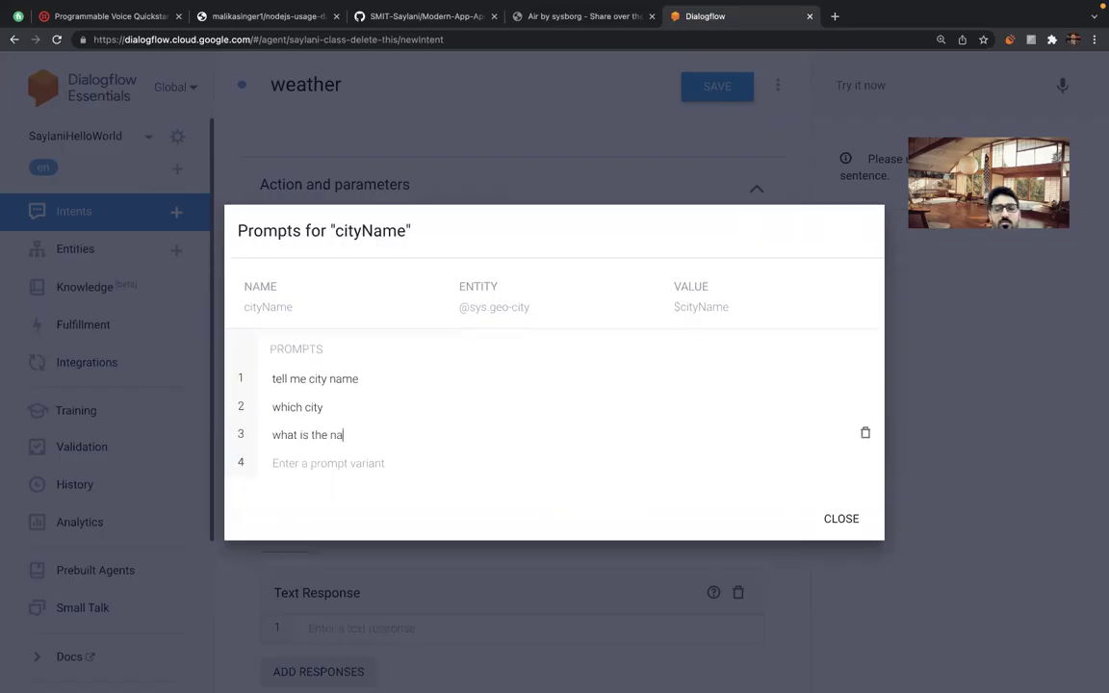
pyautogui.write('me of your city')
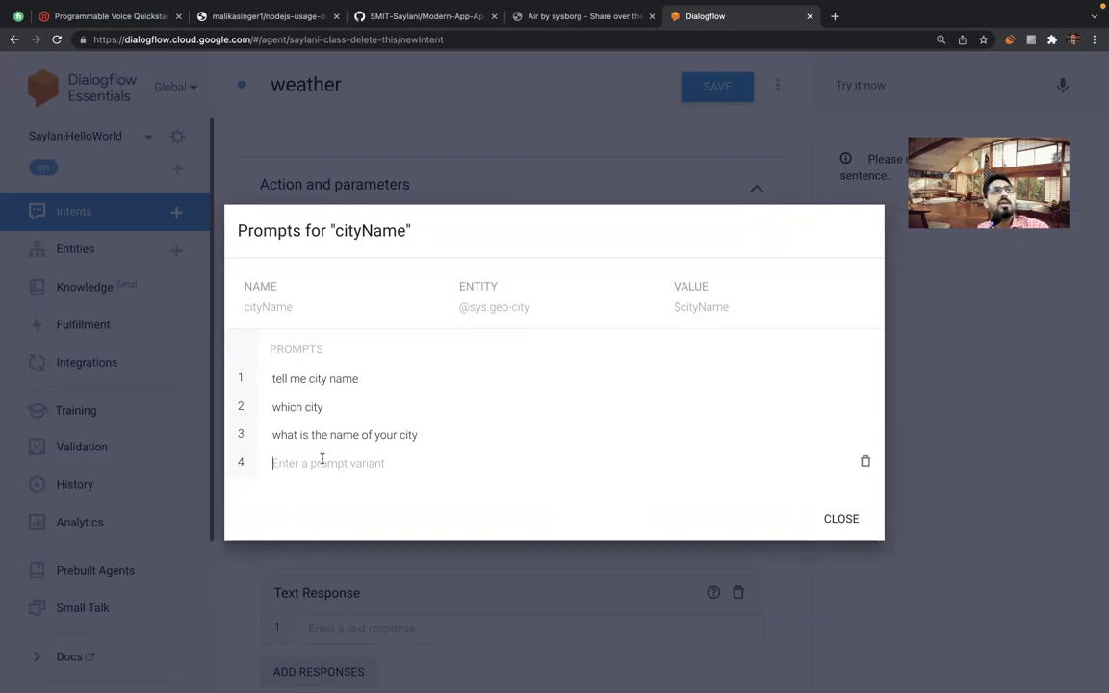
pyautogui.click(840, 518)
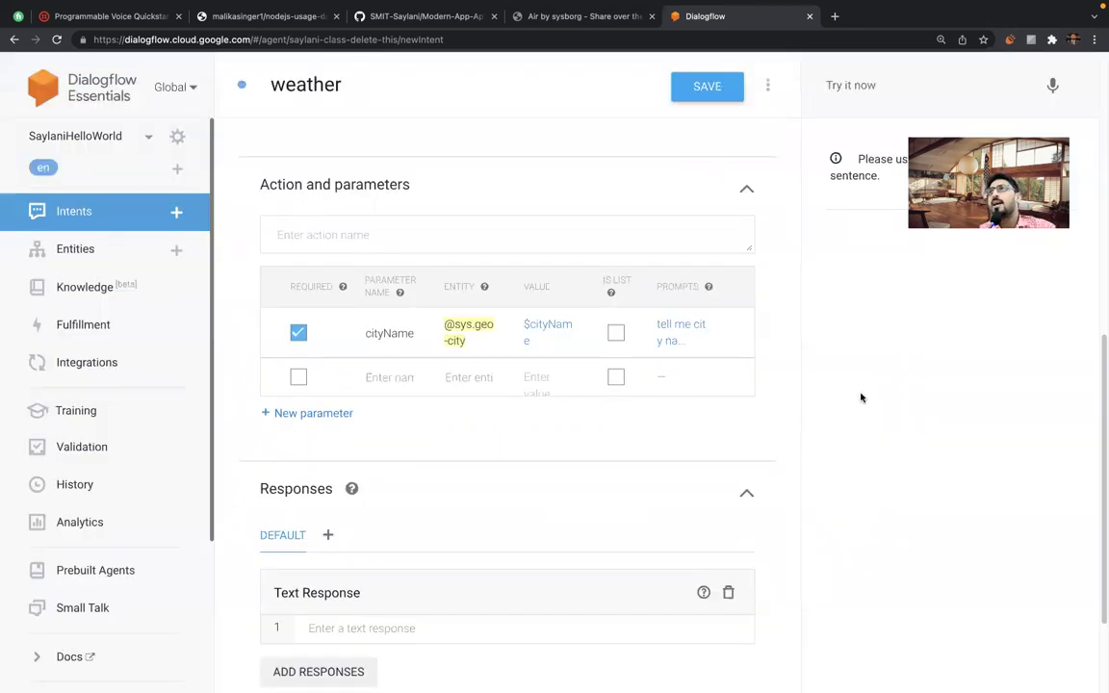
# Save the weather intent, then move down to the Text Response field.
pyautogui.scroll(-1, 813, 424)
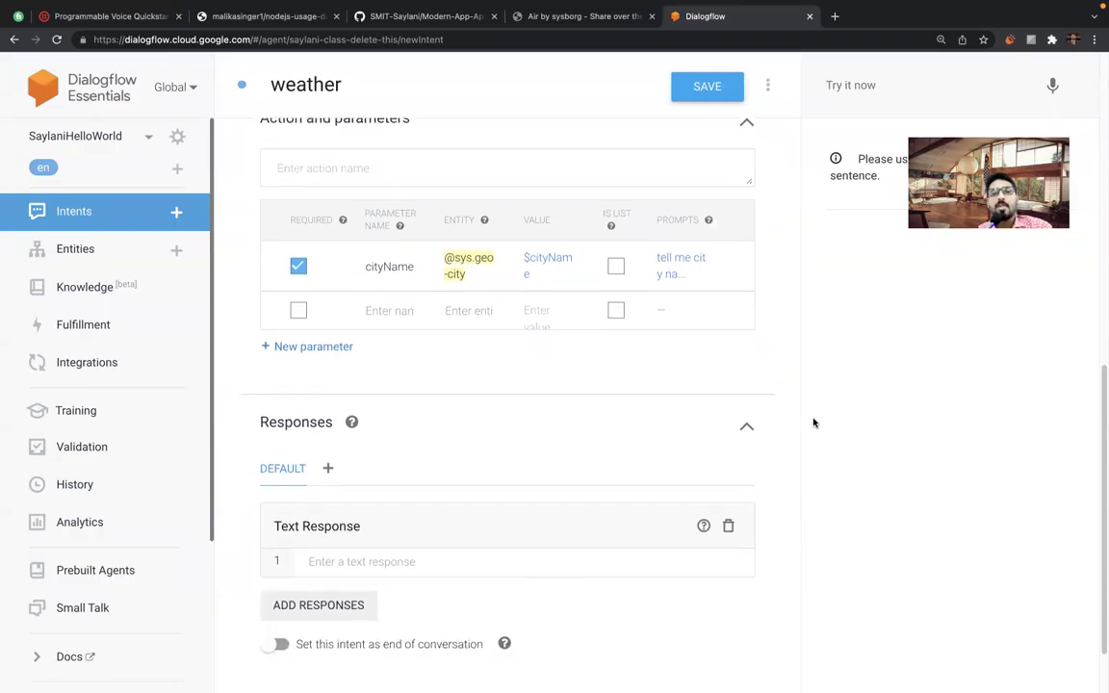
pyautogui.click(709, 89)
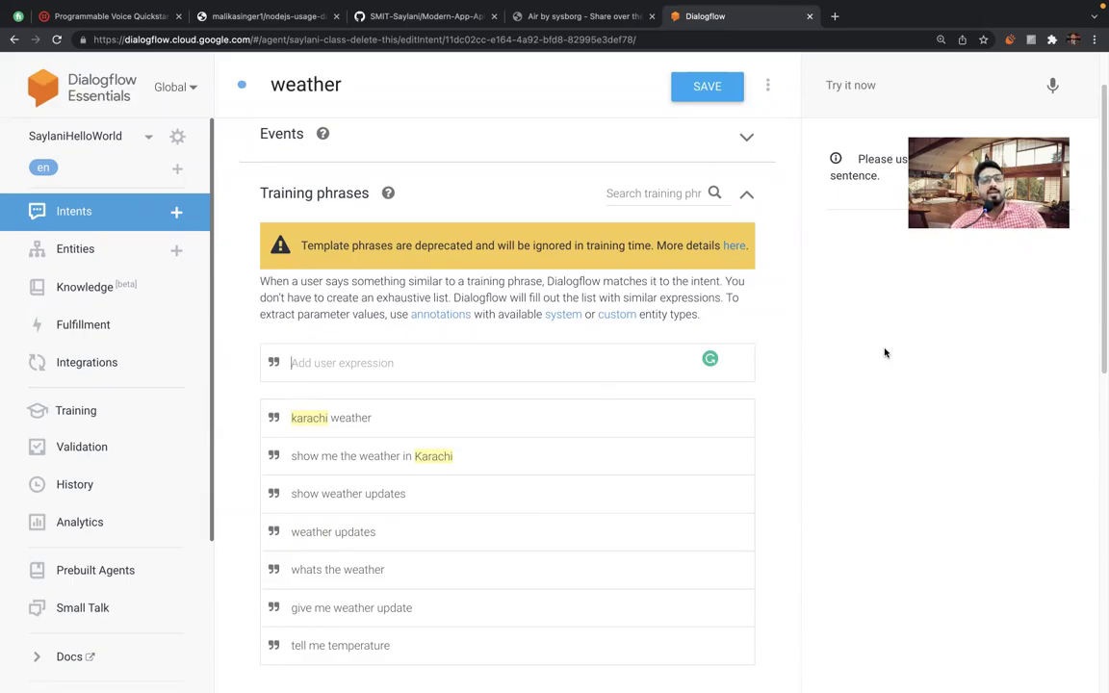
pyautogui.scroll(-6, 728, 488)
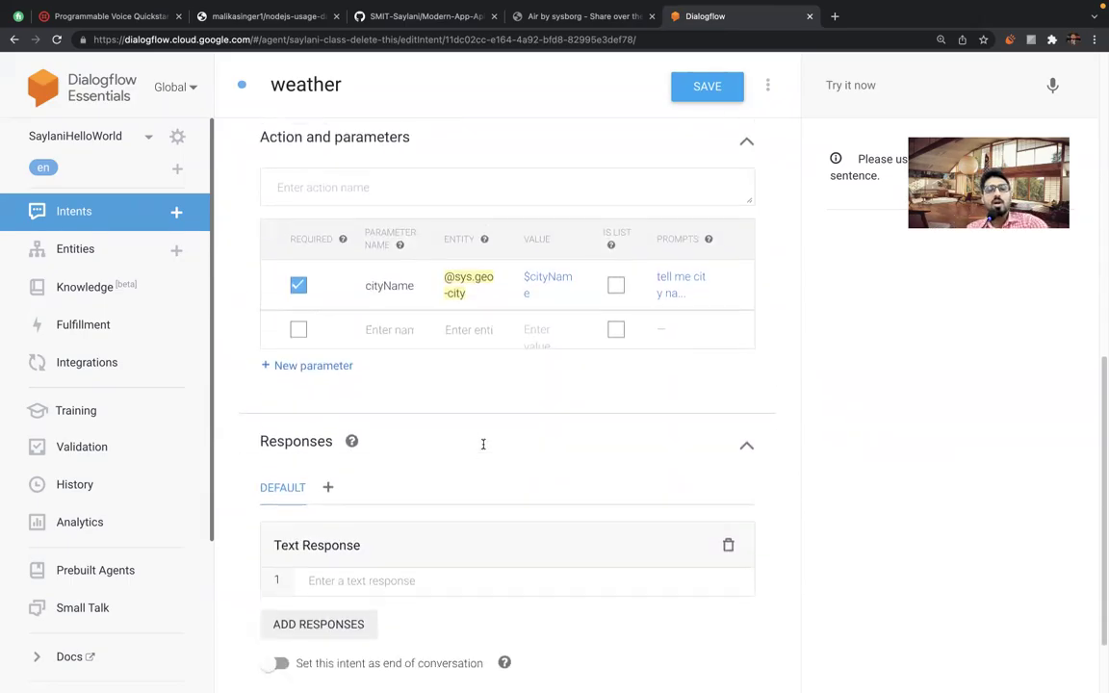
pyautogui.scroll(-2, 484, 444)
pyautogui.click(340, 488)
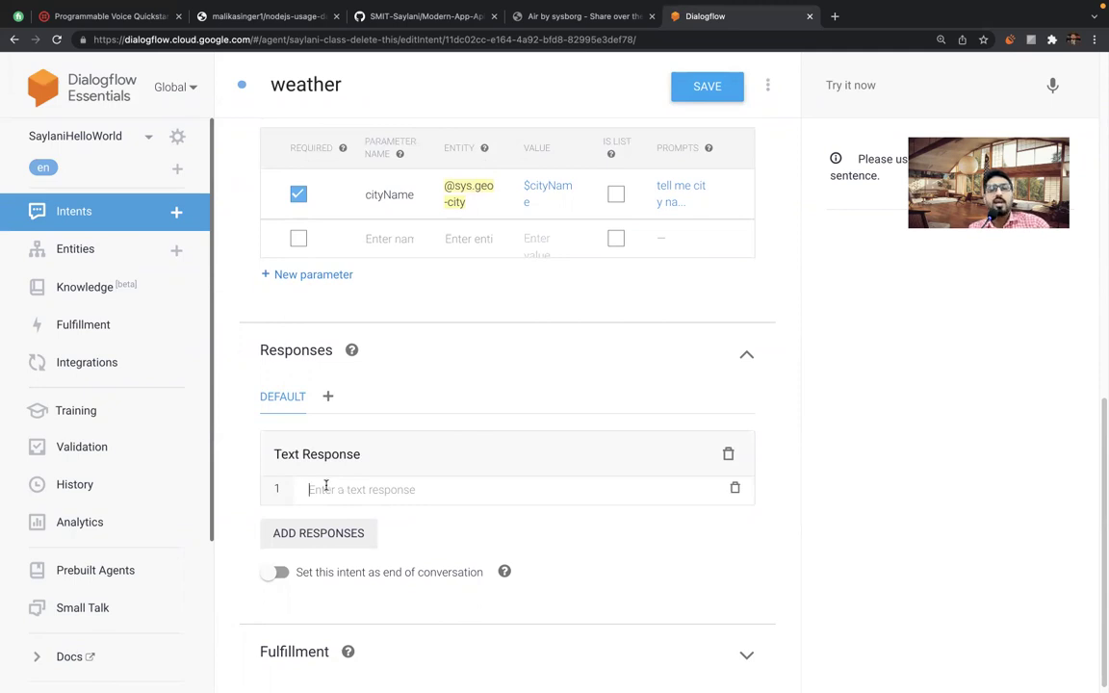
# Write the response 'weather of $cityName is 17 degree centigrade', correcting the centigrade spelling.
pyautogui.write('w')
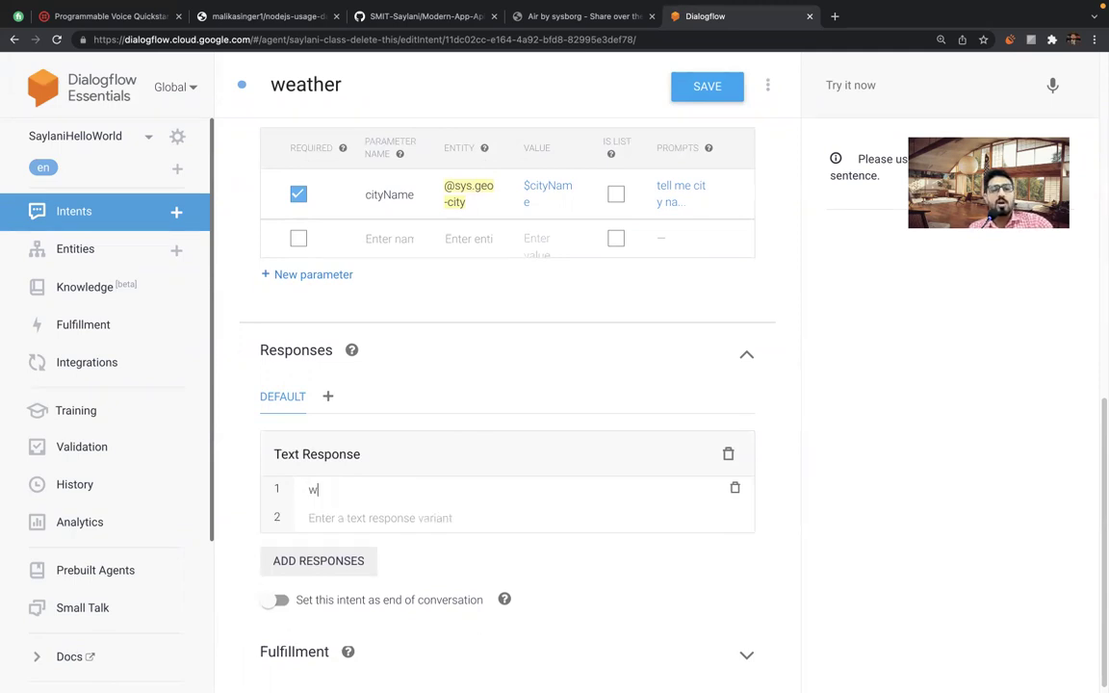
pyautogui.write('eather of')
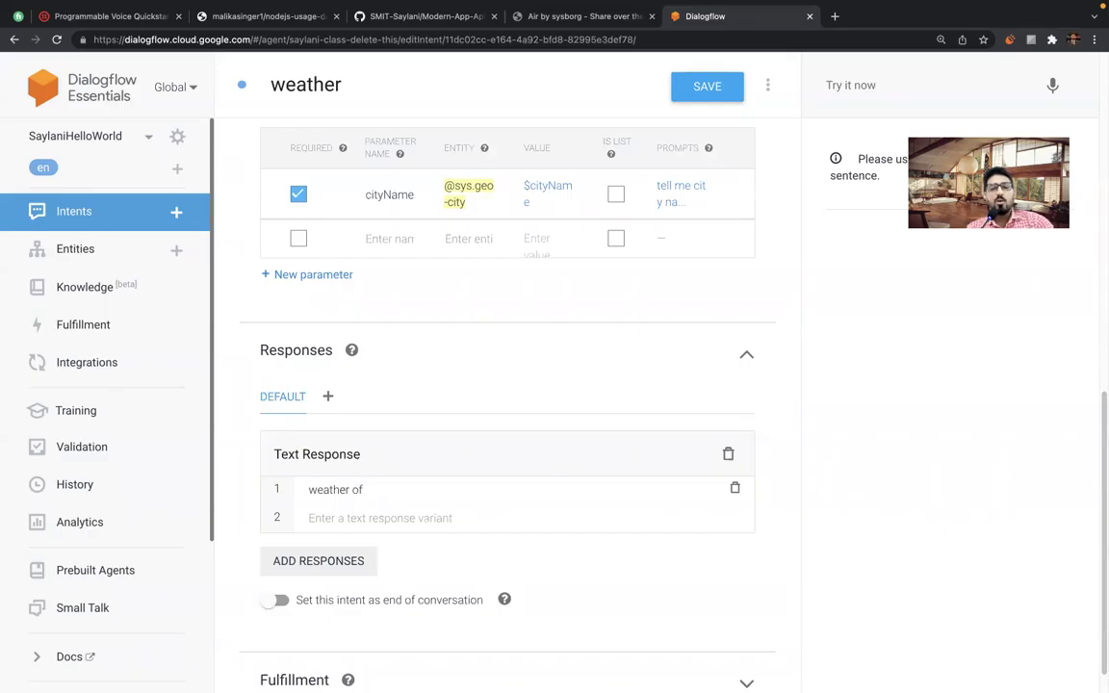
pyautogui.write(' $')
pyautogui.press('Return')
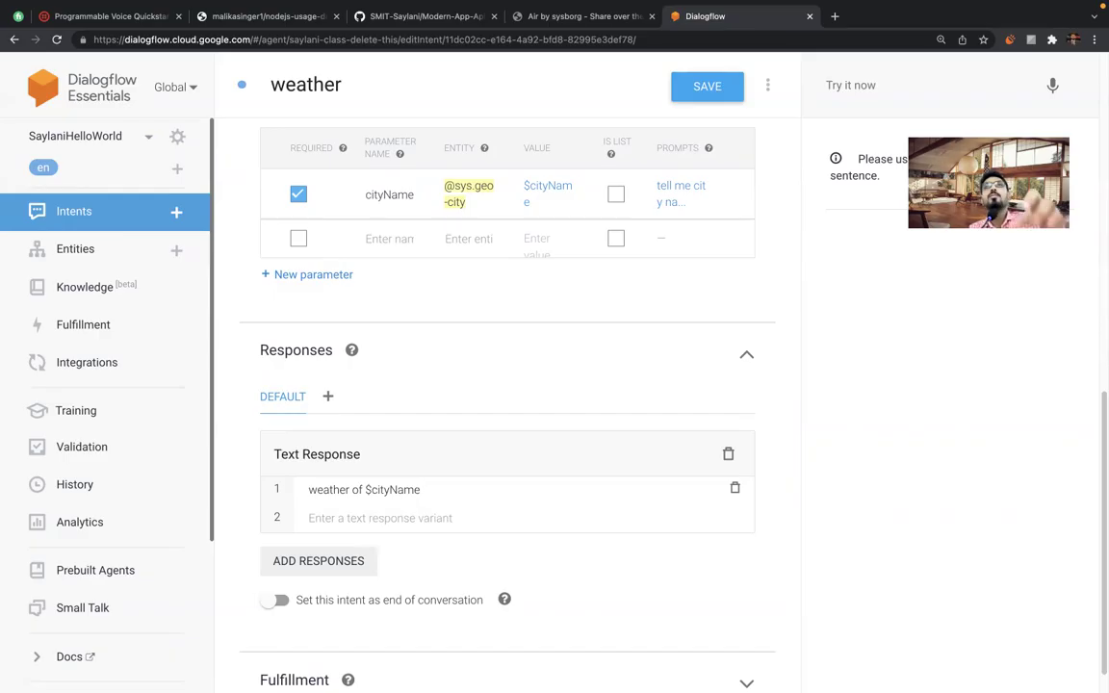
pyautogui.write('is ')
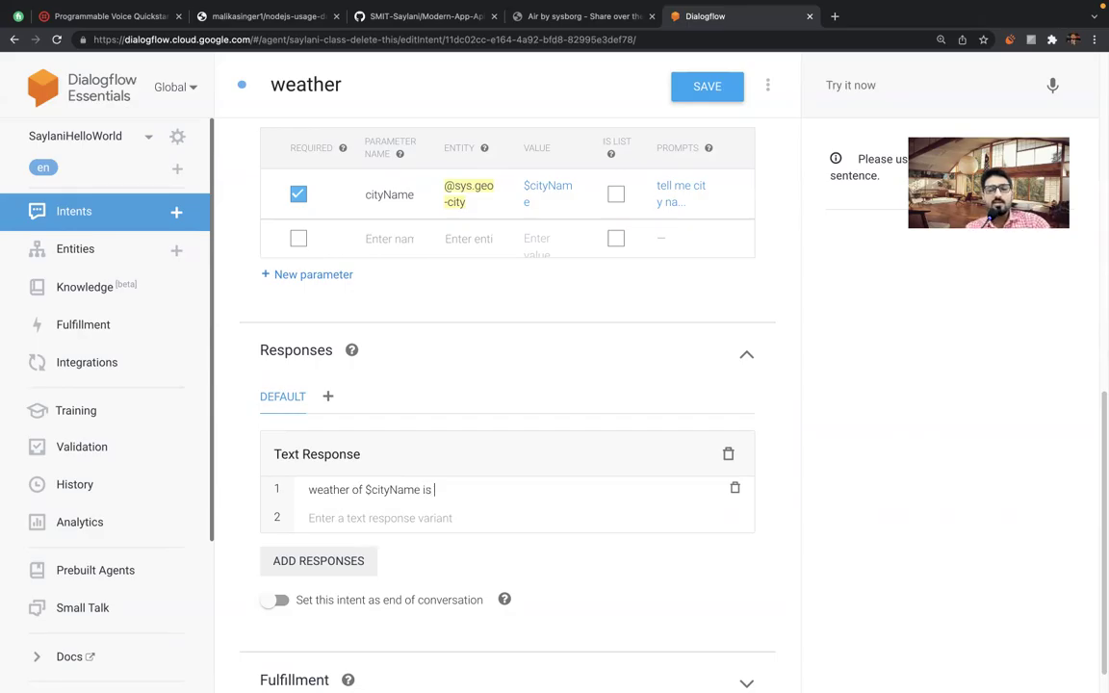
pyautogui.write('17 degree ')
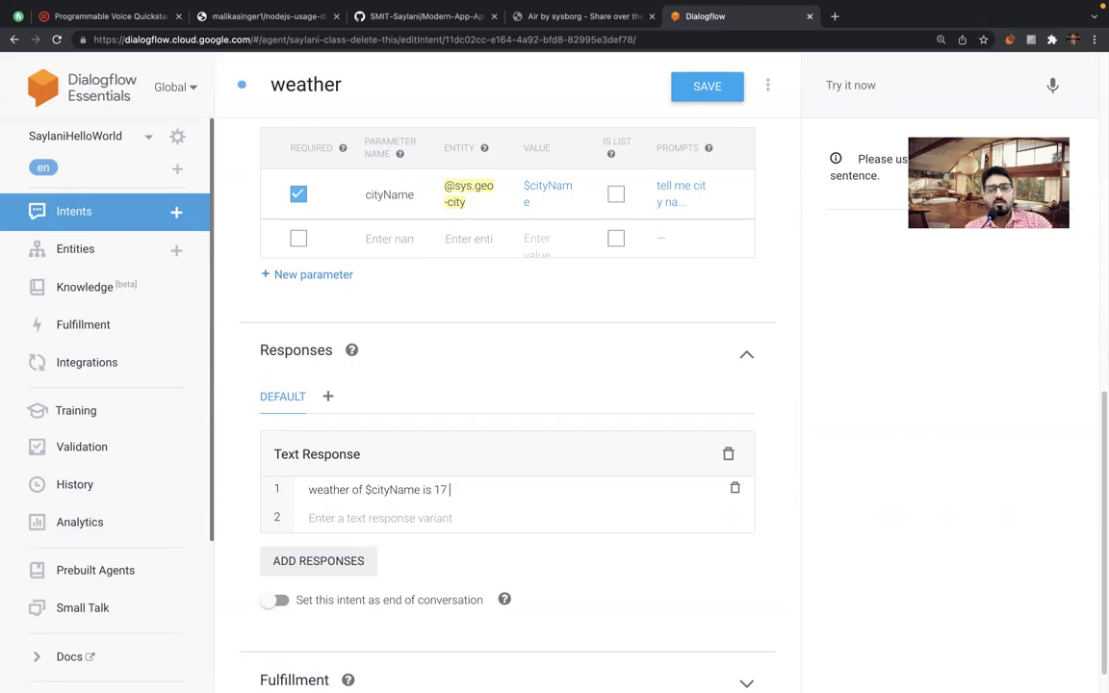
pyautogui.write('c')
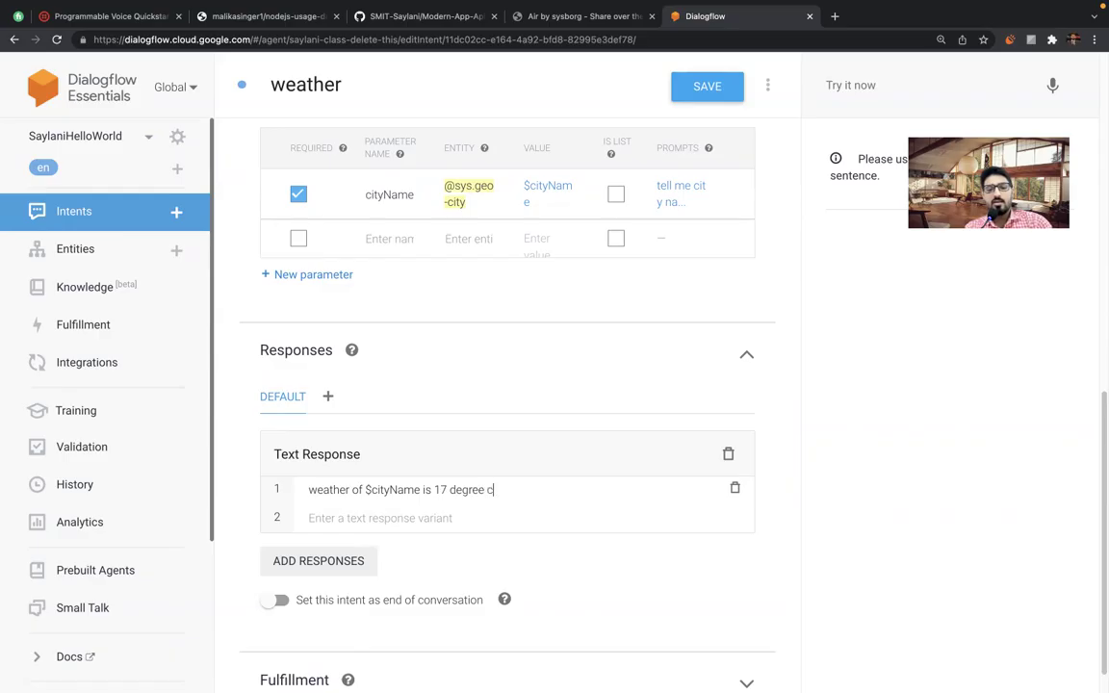
pyautogui.write('ente')
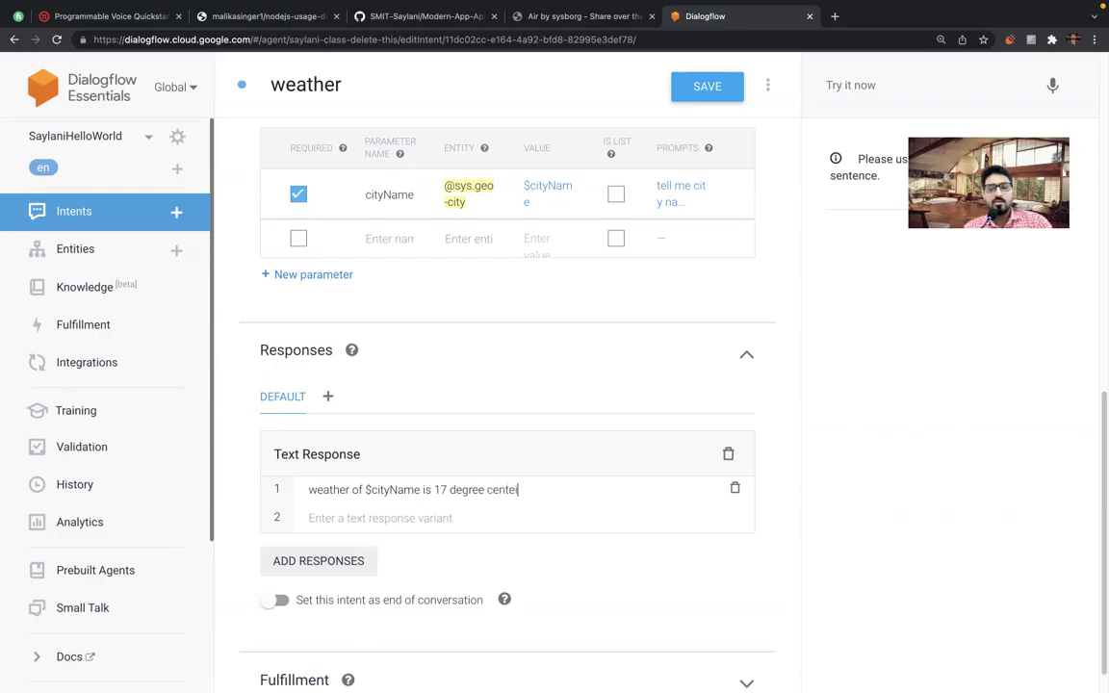
pyautogui.write('igrade')
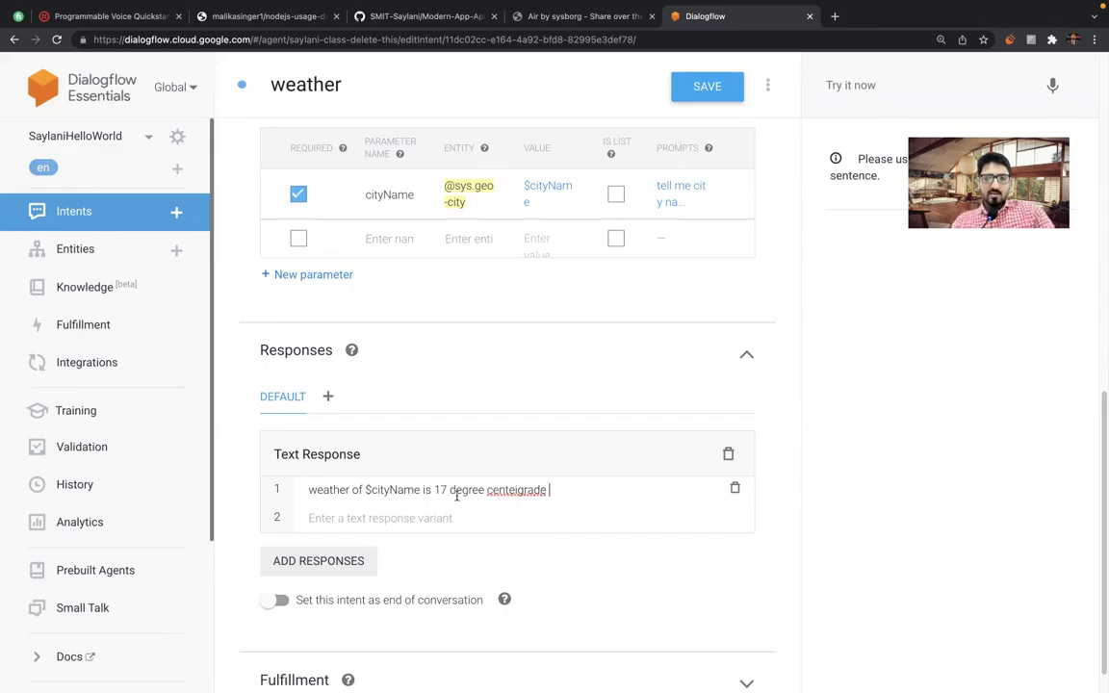
pyautogui.rightClick(515, 492)
pyautogui.press('Down')
pyautogui.press('Return')
pyautogui.click(557, 489)
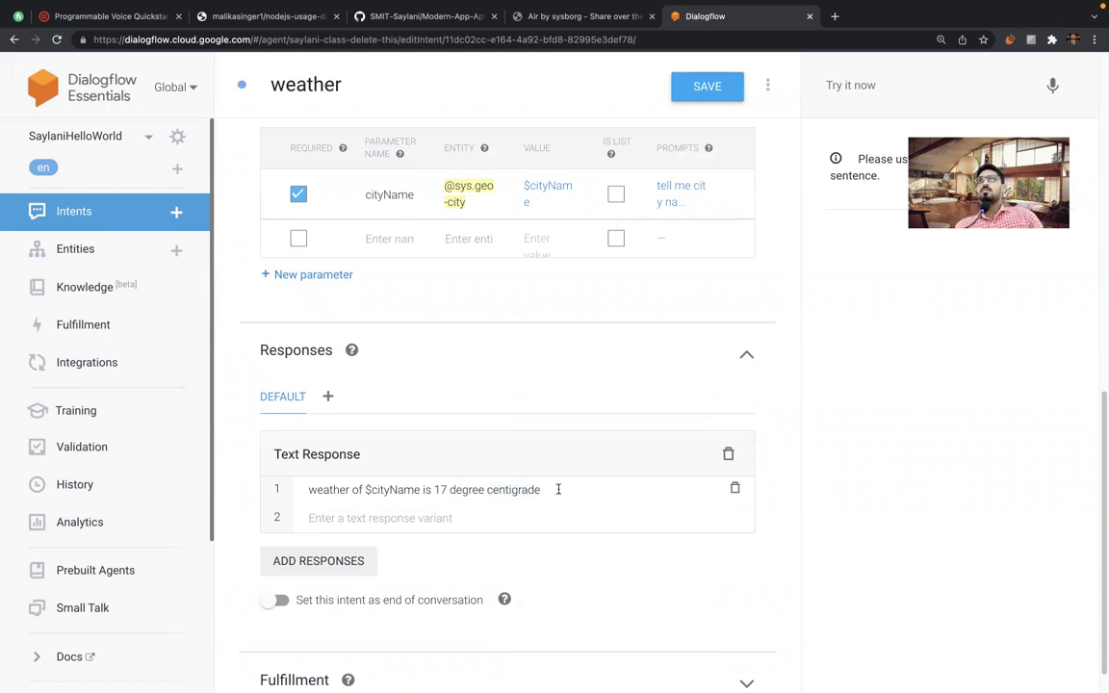
# Copy '17 degree centigrade' and search it on Google in a new tab.
pyautogui.doubleClick(507, 489)
pyautogui.moveTo(434, 489); pyautogui.dragTo(557, 489)
pyautogui.press('super+c')
pyautogui.press('super+t')
pyautogui.press('super+v')
pyautogui.press('Return')
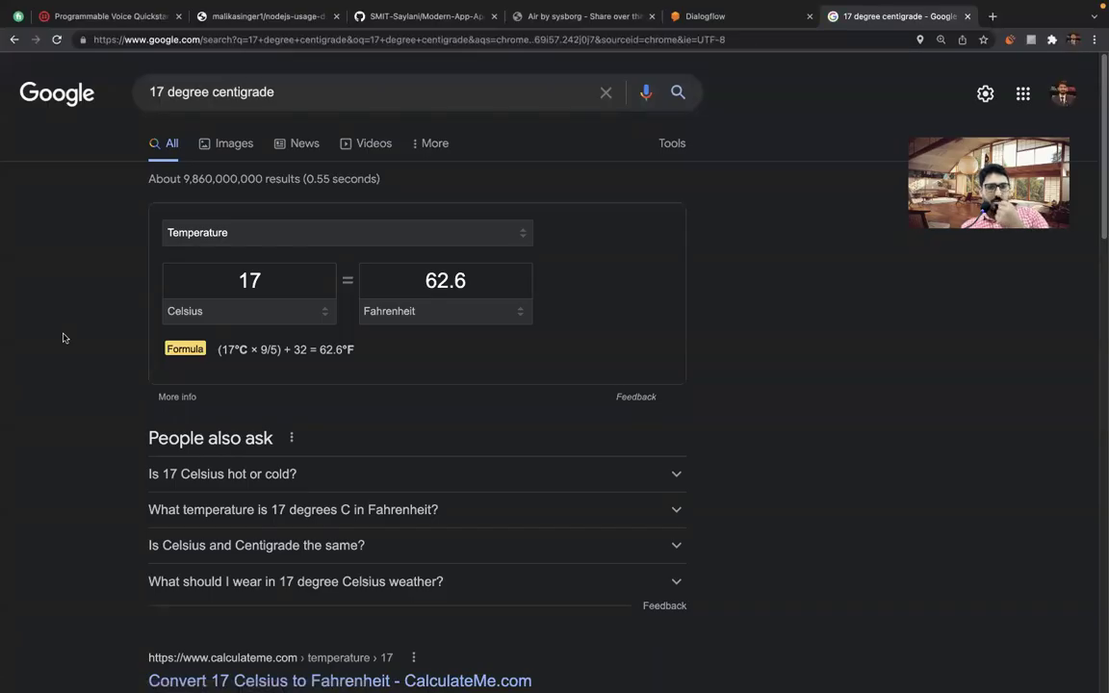
# Check the 17 °C conversion result, close the search tab and select 'centigrade' in the response.
pyautogui.tripleClick(170, 84)
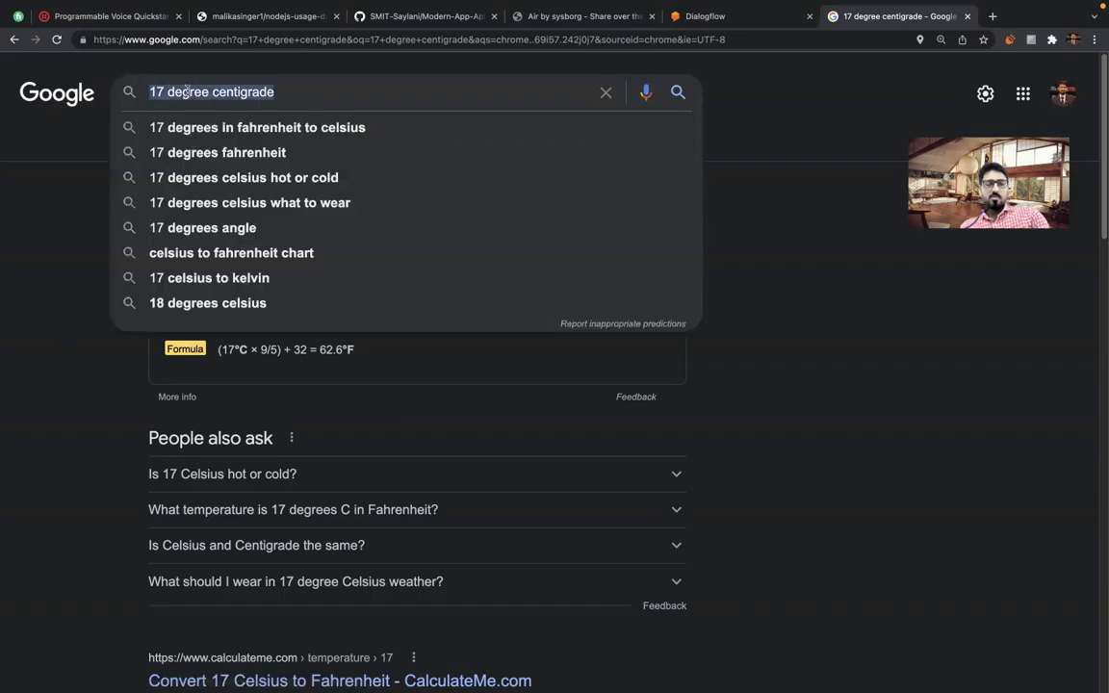
pyautogui.hotkey('ctrl', 'w')
pyautogui.doubleClick(515, 489)
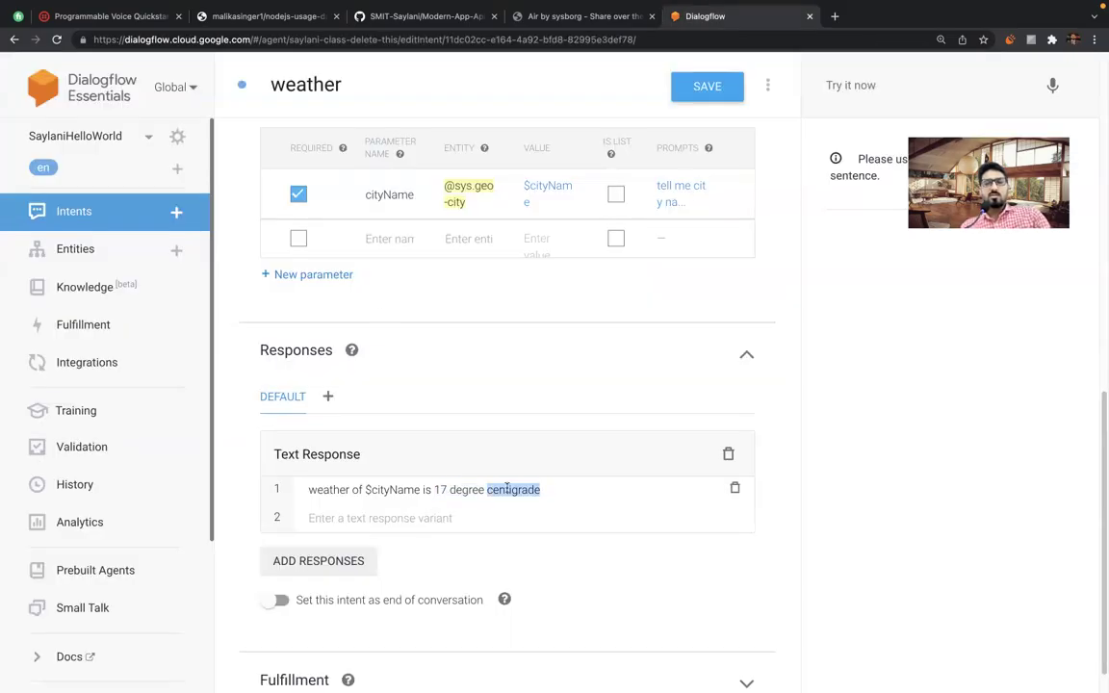
# Delete the 'degree centigrade' wording after 17 in the first response.
pyautogui.press('BackSpace')
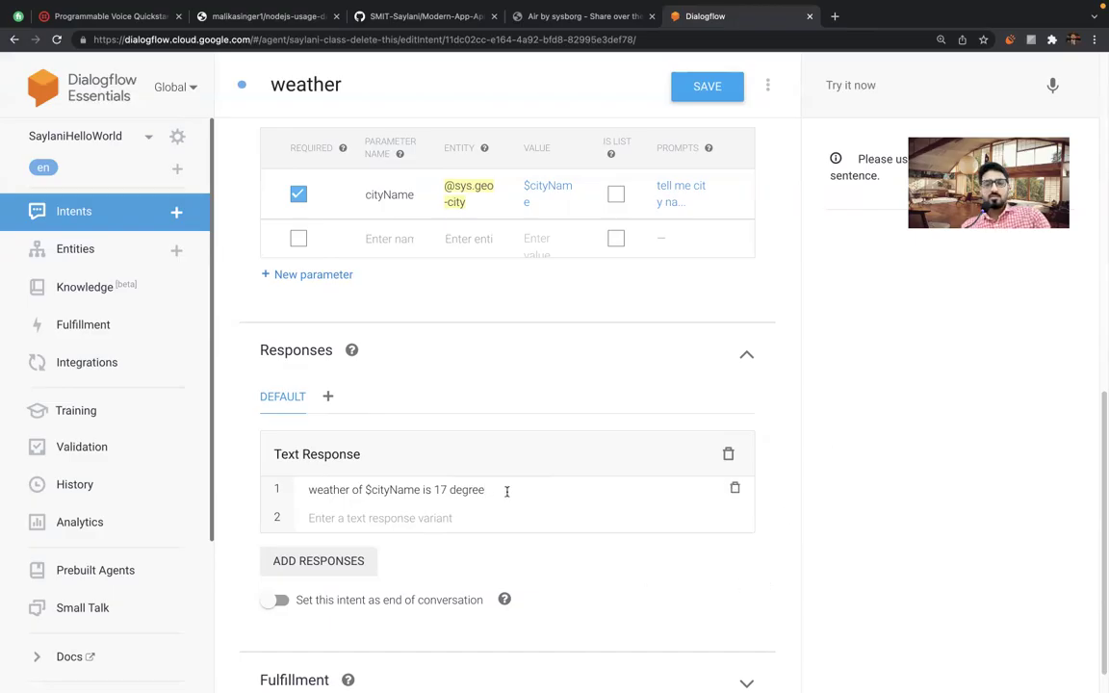
pyautogui.write('s')
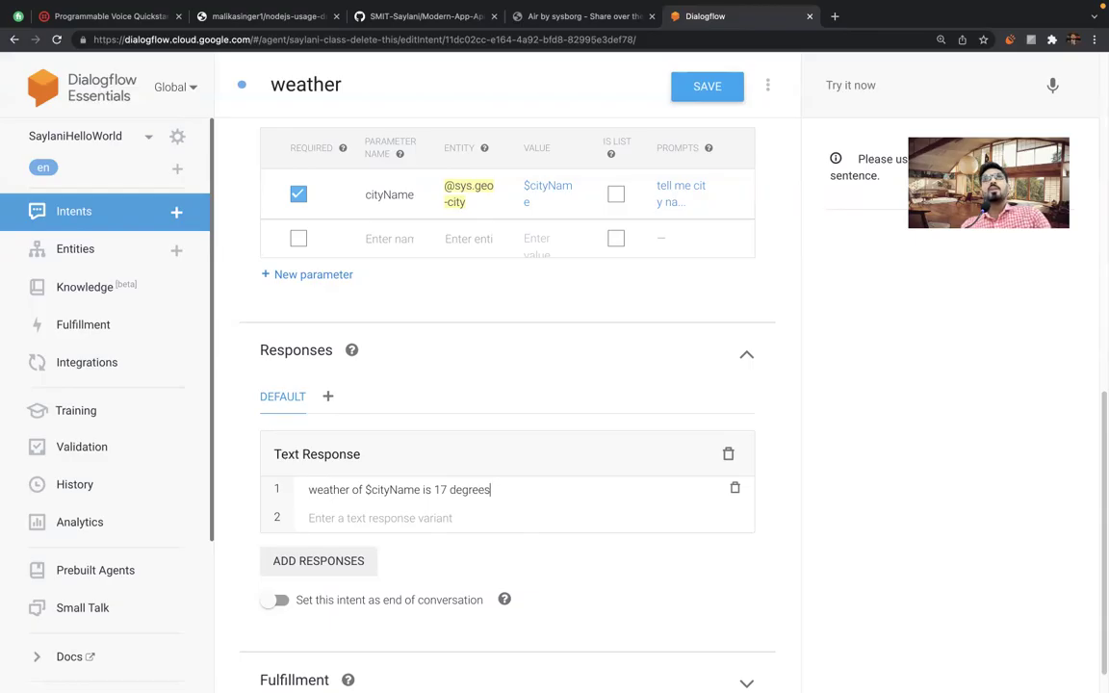
pyautogui.press('BackSpace')
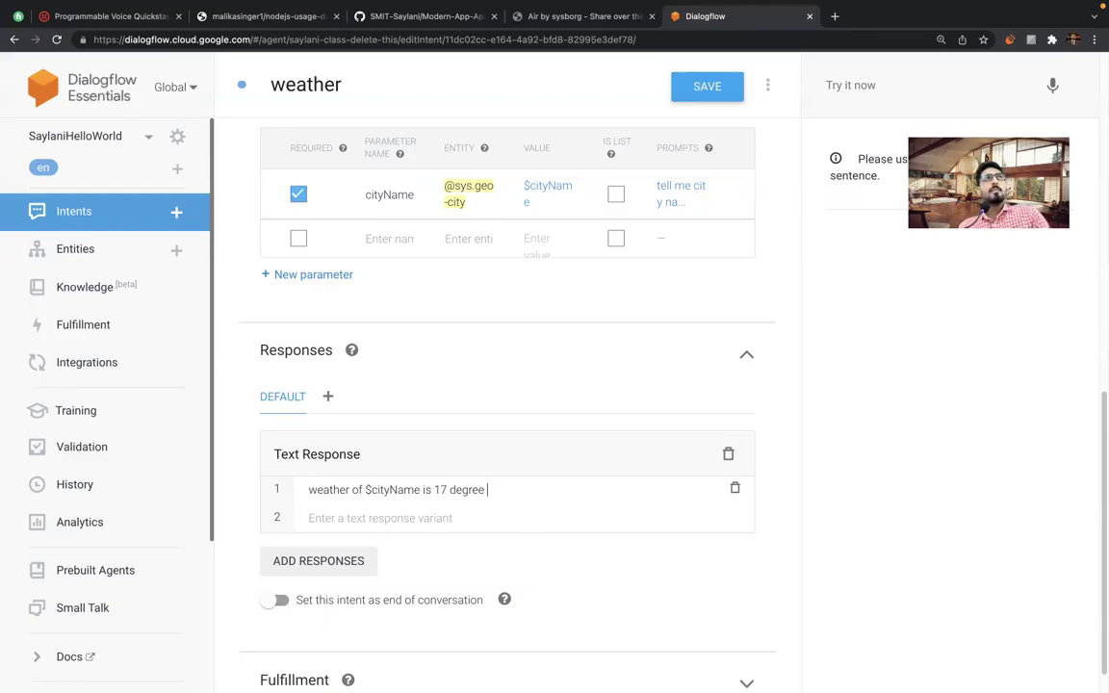
pyautogui.write('Celci')
pyautogui.press('BackSpace')
pyautogui.press('BackSpace')
pyautogui.press('BackSpace')
pyautogui.press('BackSpace')
pyautogui.press('BackSpace')
pyautogui.press('BackSpace')
pyautogui.press('BackSpace')
pyautogui.press('BackSpace')
pyautogui.press('BackSpace')
pyautogui.press('BackSpace')
pyautogui.press('BackSpace')
pyautogui.press('BackSpace')
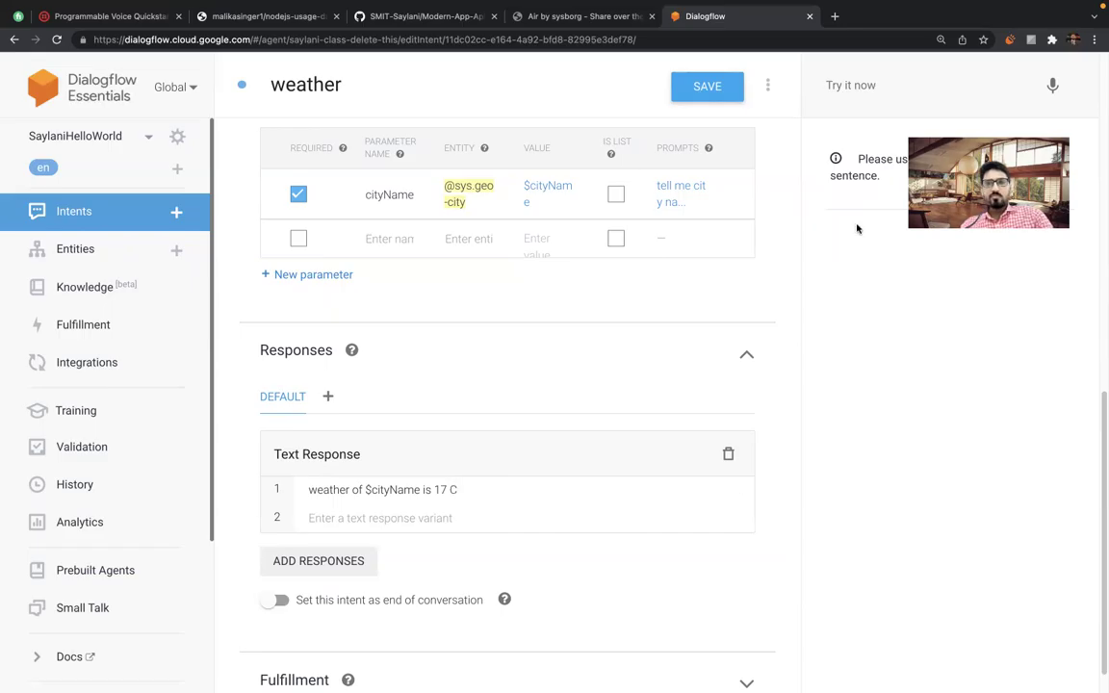
# Copy the ° symbol from a Google 'centigrade' search and paste it before C to read '17 °C'.
pyautogui.click(835, 17)
pyautogui.write('centigrade')
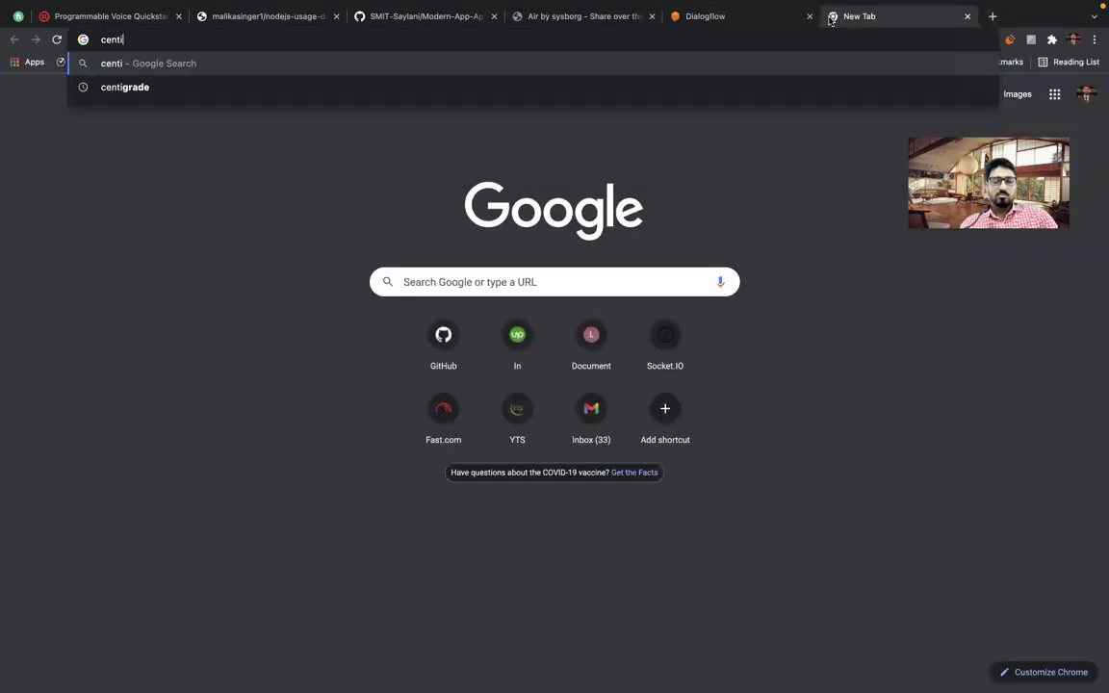
pyautogui.press('Return')
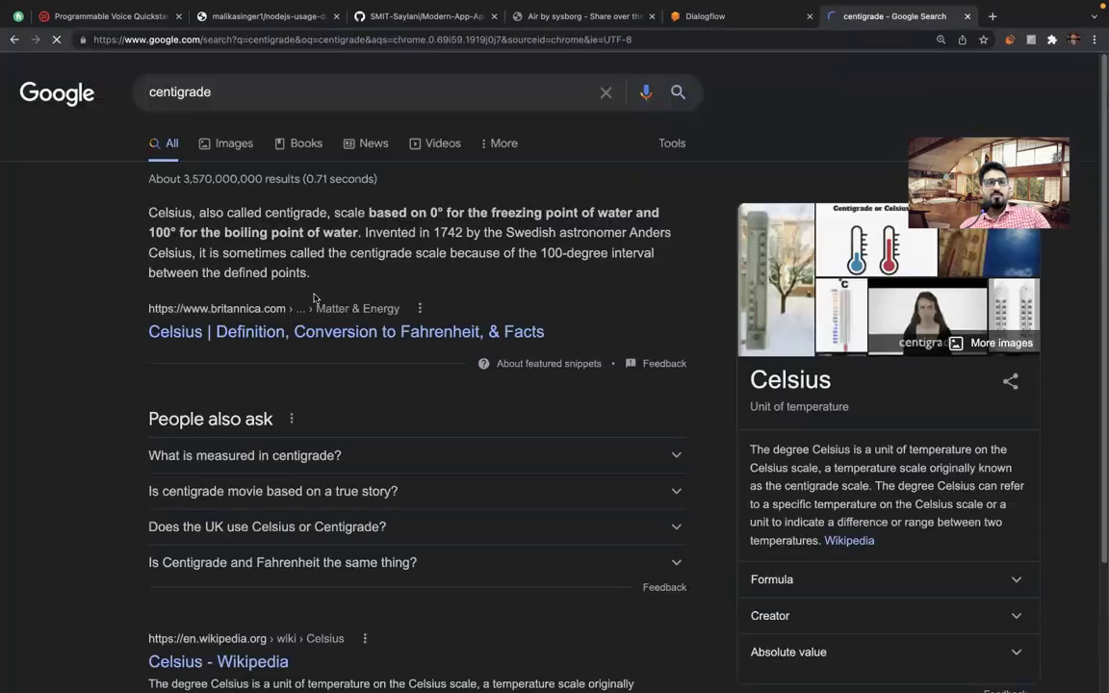
pyautogui.doubleClick(175, 232)
pyautogui.hotkey('ctrl', 'shift', 'Tab')
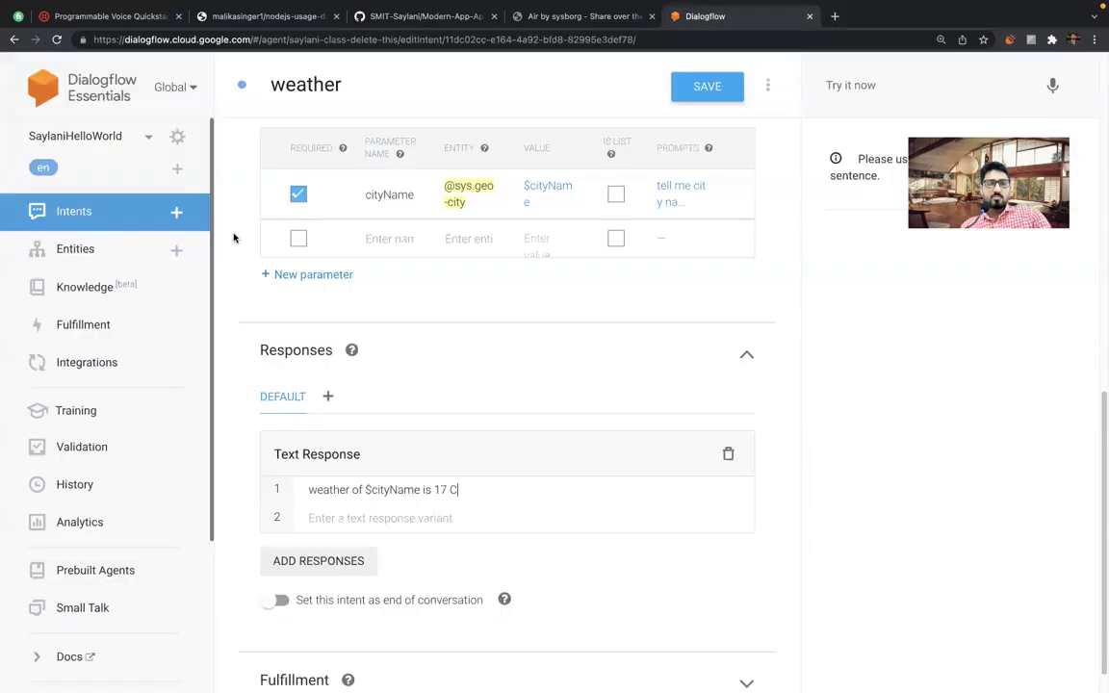
pyautogui.click(449, 490)
pyautogui.hotkey('ctrl', 'v')
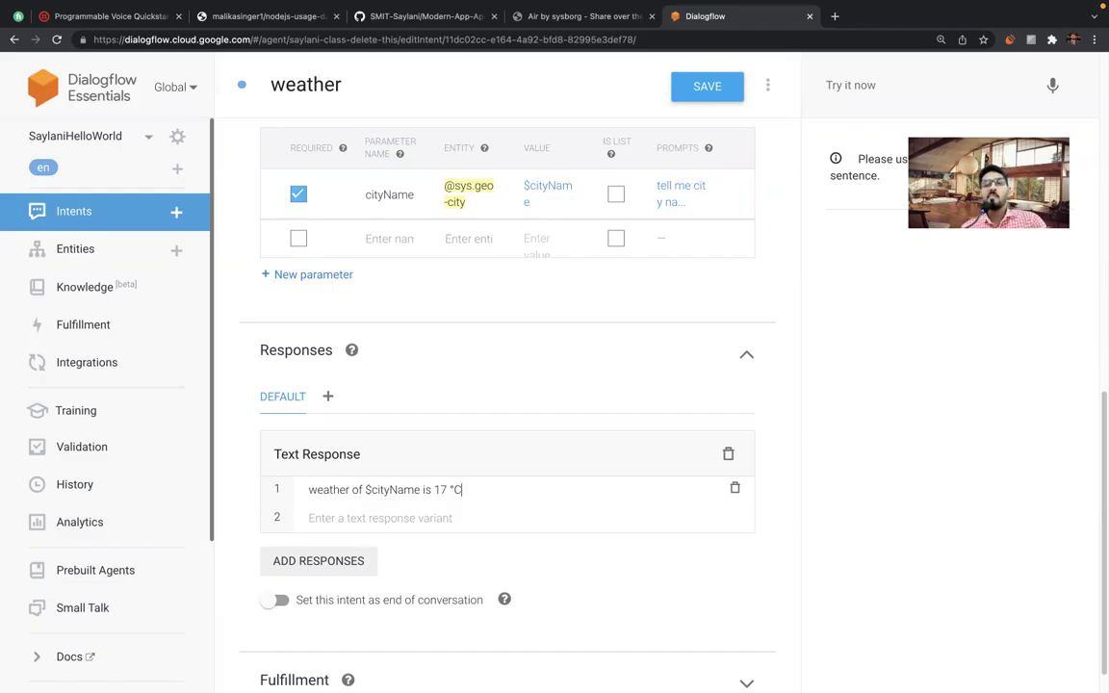
pyautogui.hotkey('ctrl', 'a')
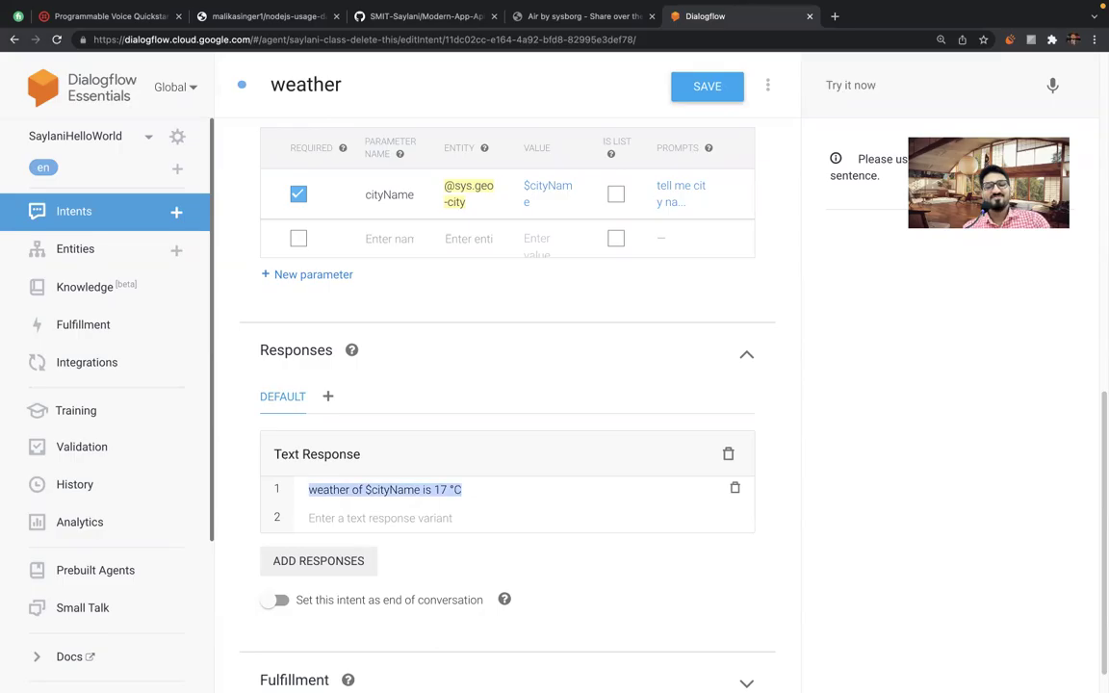
# Paste the first reply as a second variant, changing it to 'your city' and 20 °C.
pyautogui.click(404, 518)
pyautogui.hotkey('ctrl', 'v')
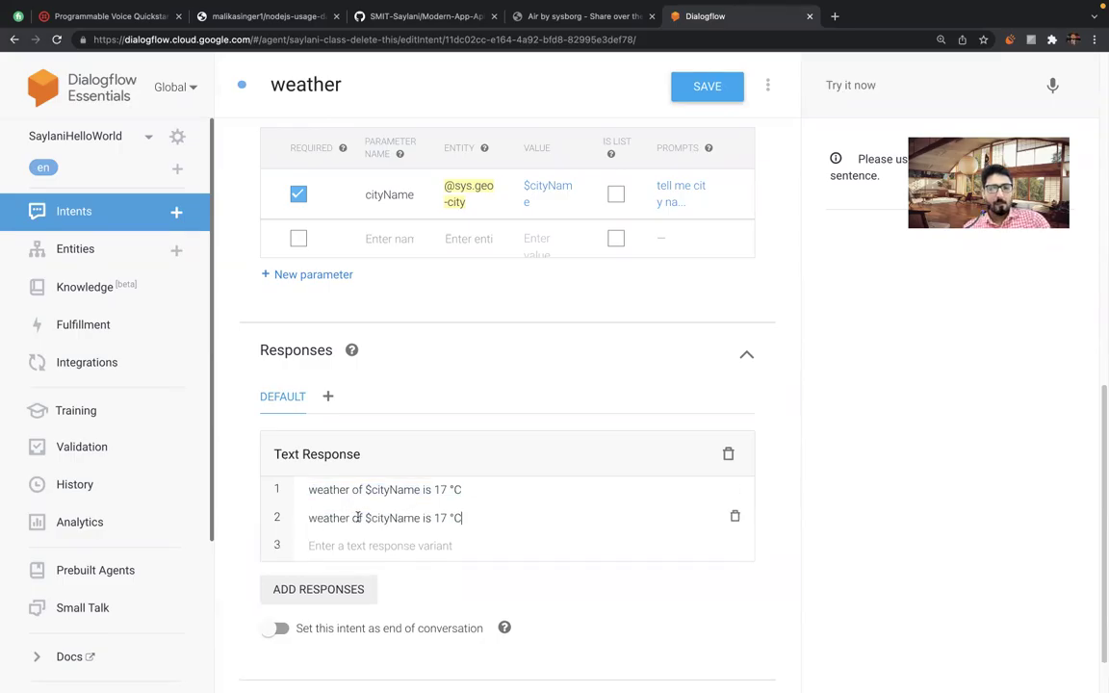
pyautogui.click(363, 518)
pyautogui.press('BackSpace')
pyautogui.press('BackSpace')
pyautogui.press('BackSpace')
pyautogui.write('your city')
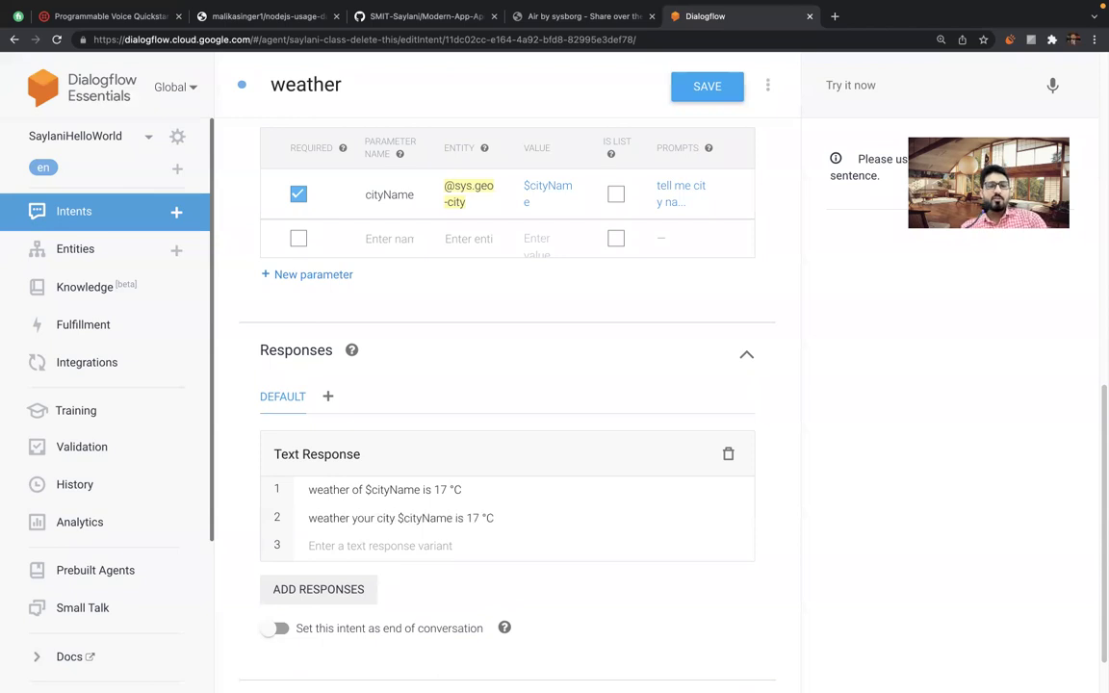
pyautogui.click(482, 517)
pyautogui.press('BackSpace')
pyautogui.press('BackSpace')
pyautogui.write('20')
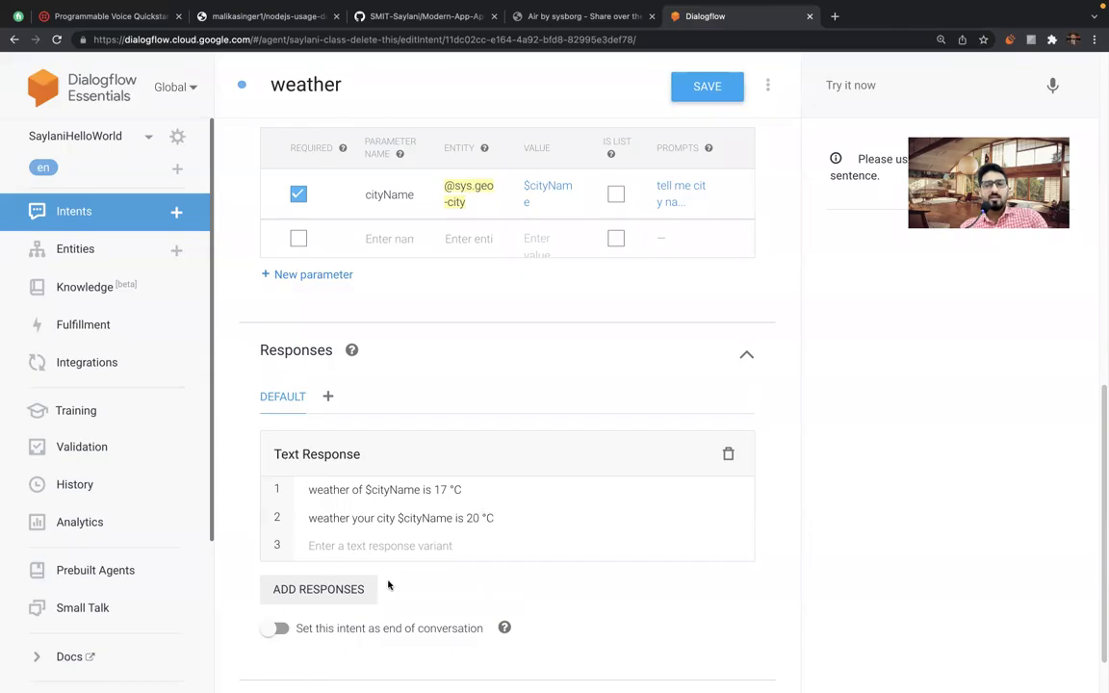
# Copy the second reply into a third variant and rewrite its opening as 'In $cityName'.
pyautogui.doubleClick(385, 518)
pyautogui.tripleClick(386, 517)
pyautogui.hotkey('ctrl', 'c')
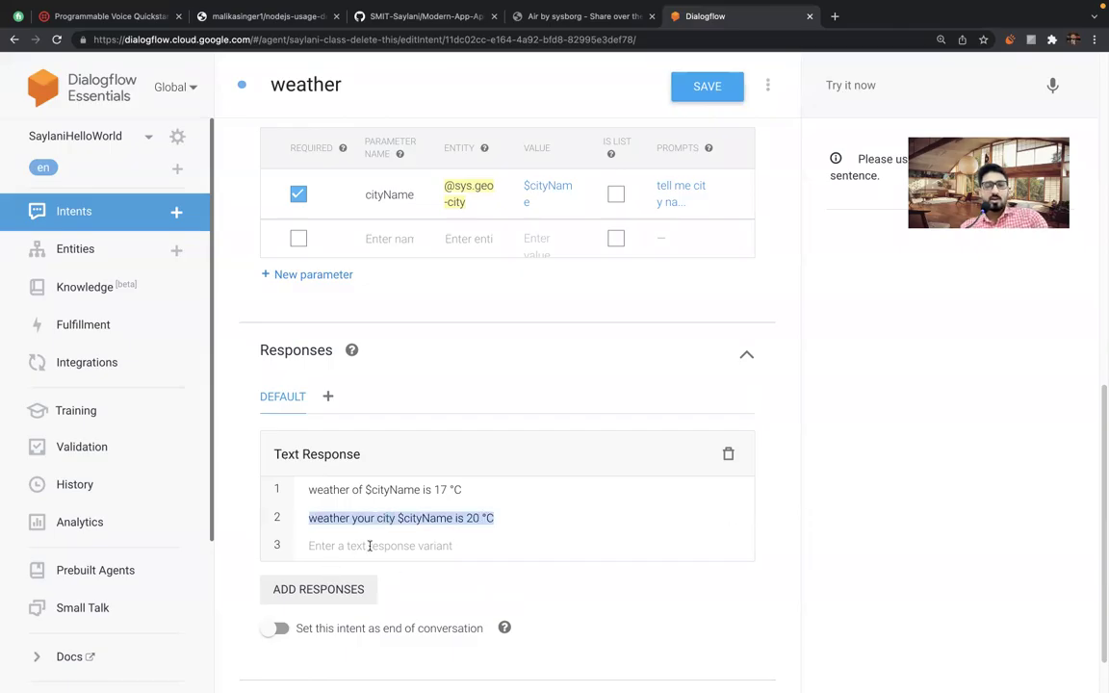
pyautogui.click(334, 546)
pyautogui.hotkey('ctrl', 'v')
pyautogui.doubleClick(326, 546)
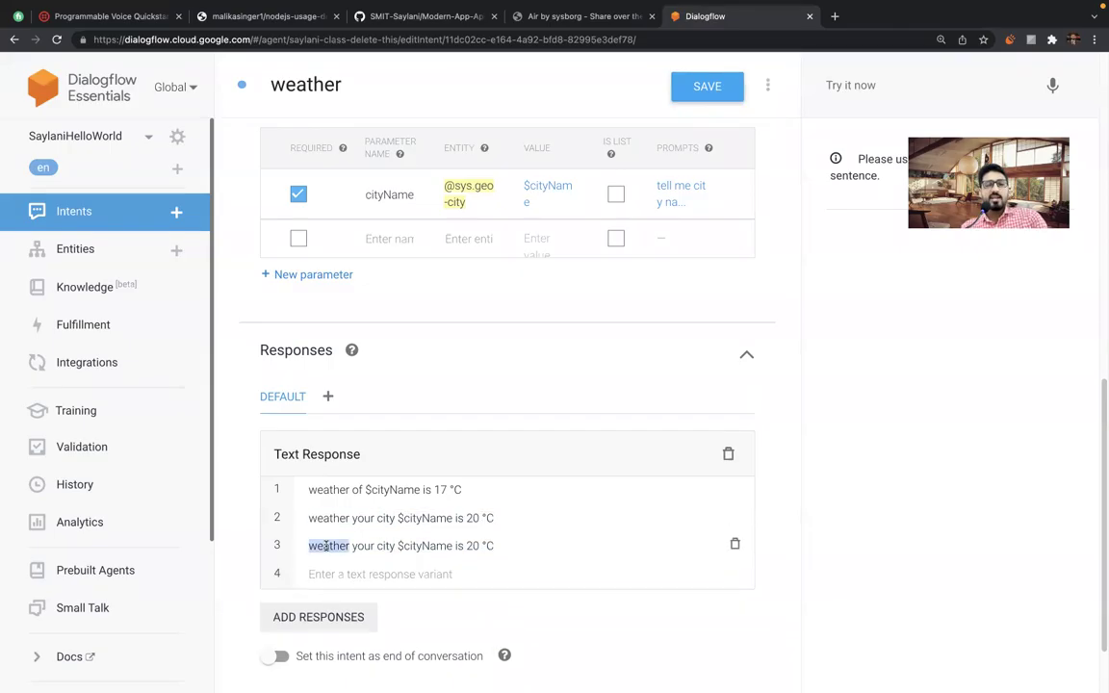
pyautogui.press('BackSpace')
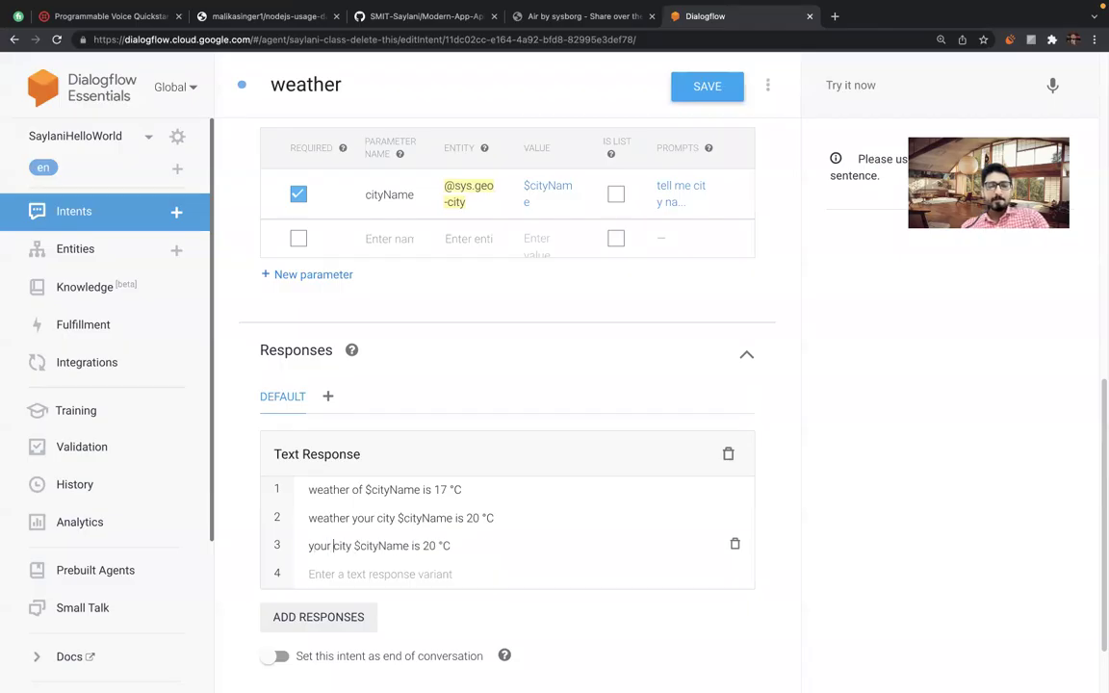
pyautogui.press('BackSpace')
pyautogui.press('BackSpace')
pyautogui.press('BackSpace')
pyautogui.press('BackSpace')
pyautogui.press('BackSpace')
pyautogui.press('BackSpace')
pyautogui.press('BackSpace')
pyautogui.press('BackSpace')
pyautogui.press('BackSpace')
pyautogui.press('BackSpace')
pyautogui.write('in')
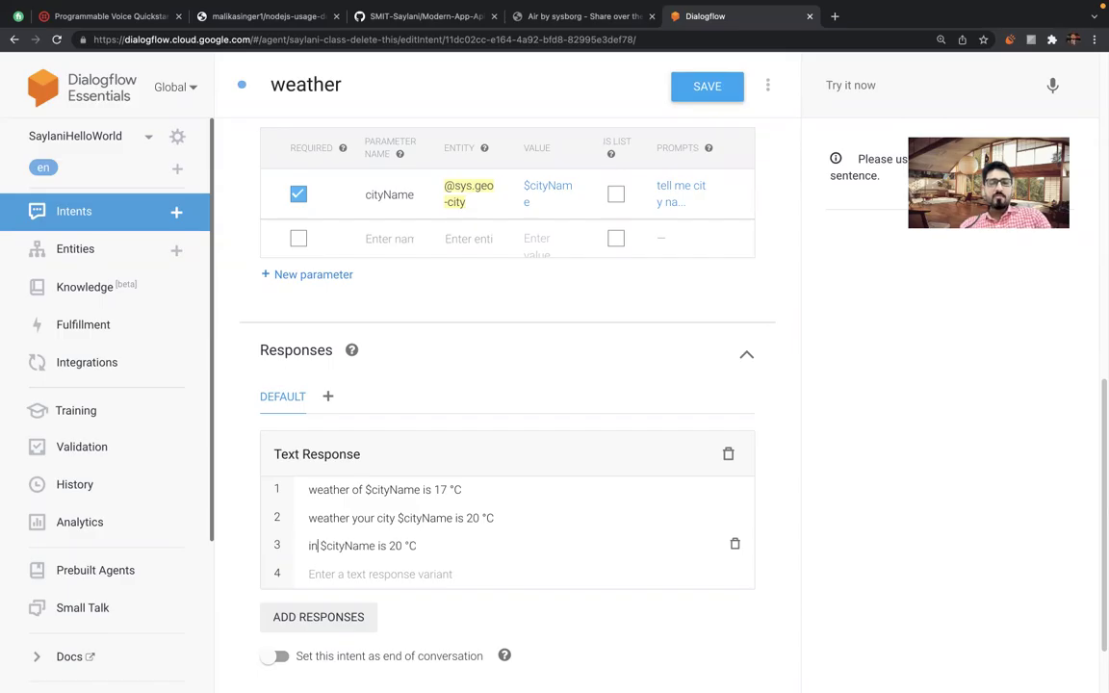
pyautogui.press('Delete')
pyautogui.write('I')
# Finish the third reply as 'In $cityName it is 15°C outside'.
pyautogui.press('End')
pyautogui.press('Left')
pyautogui.press('Left')
pyautogui.press('BackSpace')
pyautogui.press('BackSpace')
pyautogui.write('it is')
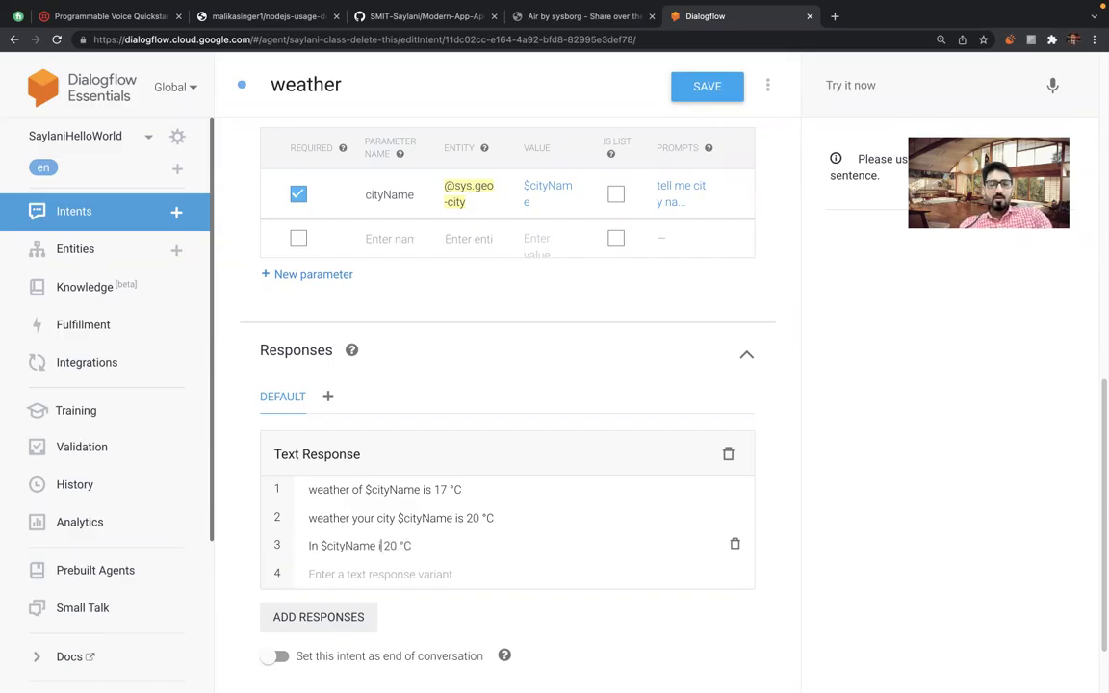
pyautogui.press('Delete')
pyautogui.press('BackSpace')
pyautogui.press('BackSpace')
pyautogui.write('15')
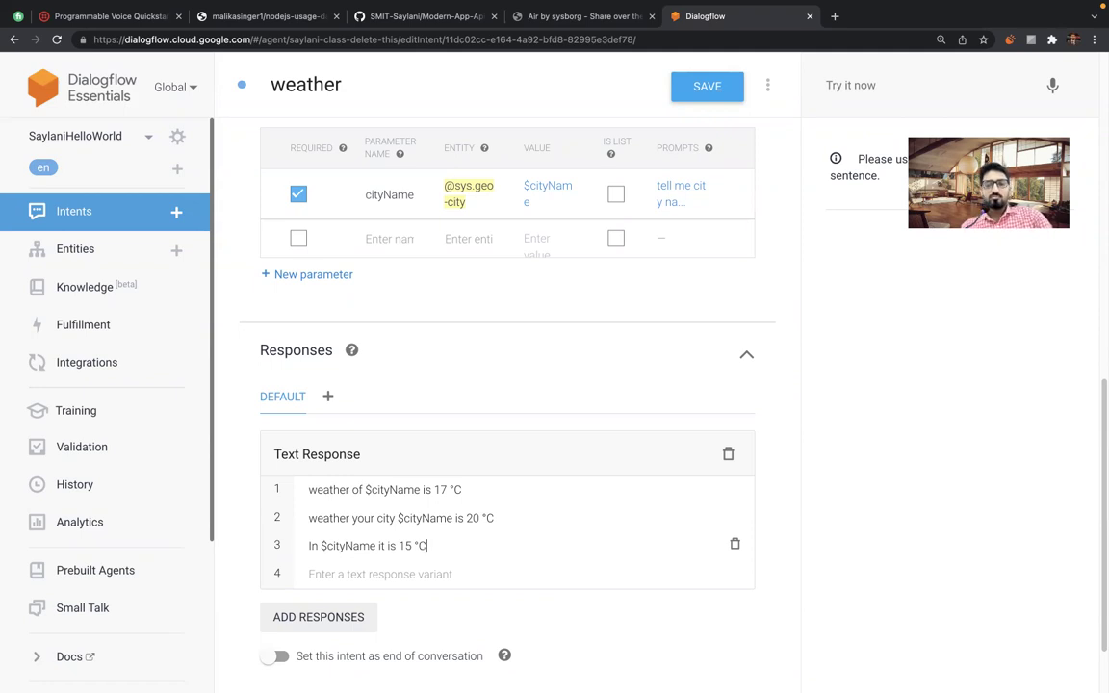
pyautogui.write('n')
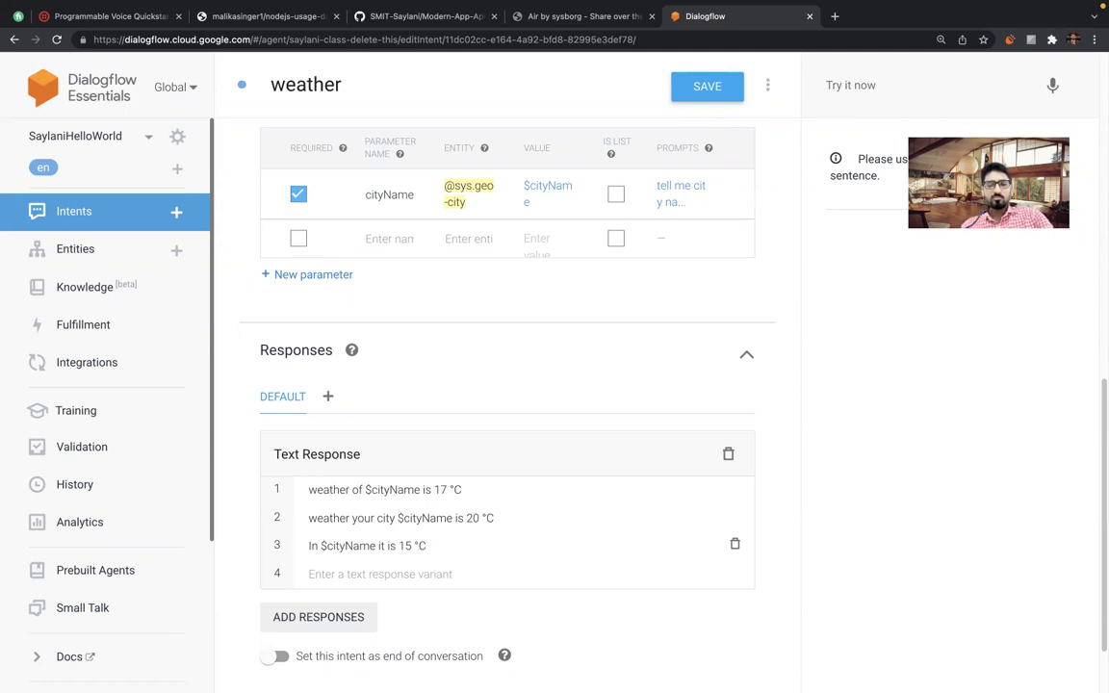
pyautogui.write('outside')
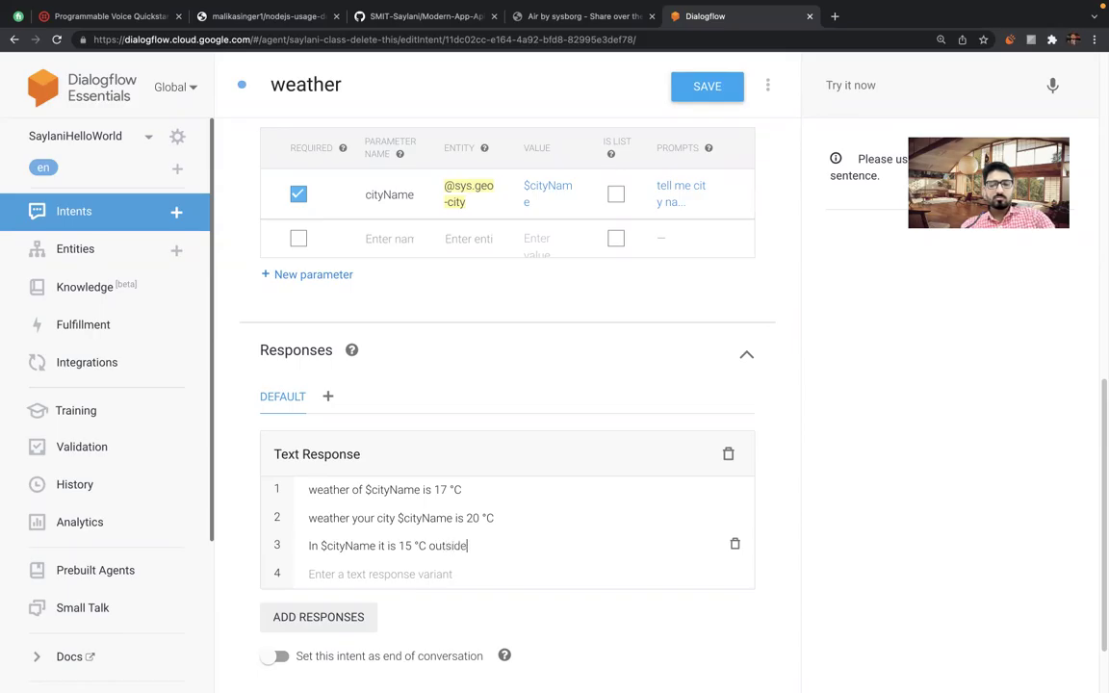
pyautogui.click(410, 545)
pyautogui.press('Delete')
# Remove the spaces before °C in the first and second replies, giving 17°C and 20°C.
pyautogui.click(454, 489)
pyautogui.press('Delete')
pyautogui.press('BackSpace')
pyautogui.write('°')
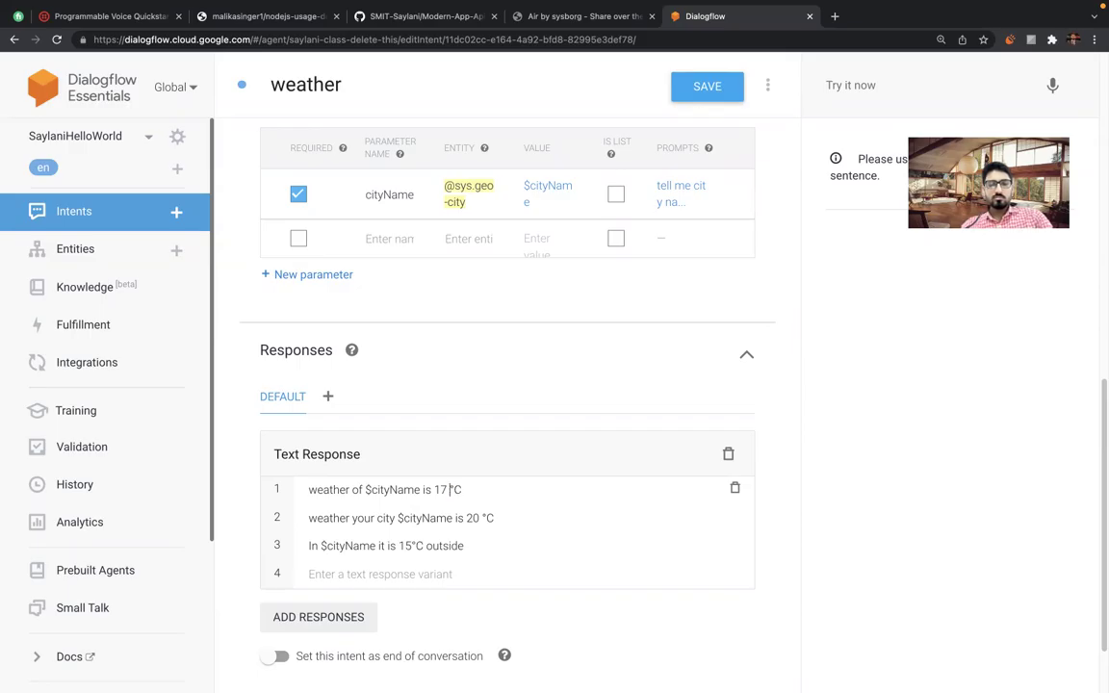
pyautogui.click(484, 517)
pyautogui.press('BackSpace')
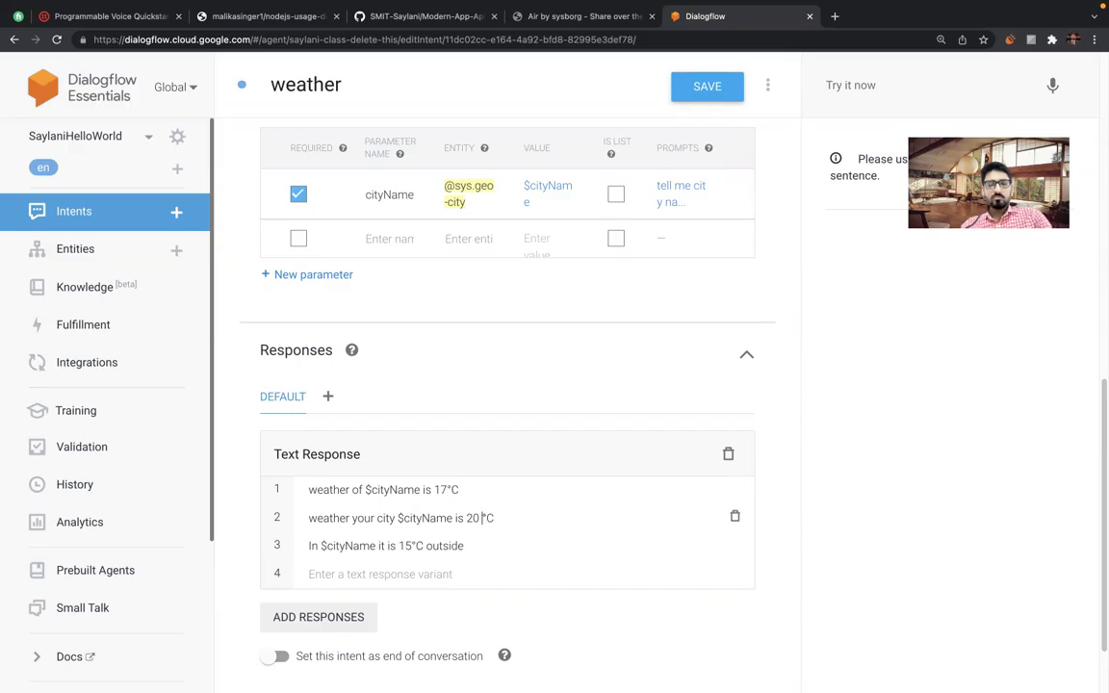
pyautogui.scroll(-2, 411, 619)
pyautogui.scroll(3, 412, 616)
# Save the weather intent with its 17°C, 20°C and 15°C replies.
pyautogui.click(706, 89)
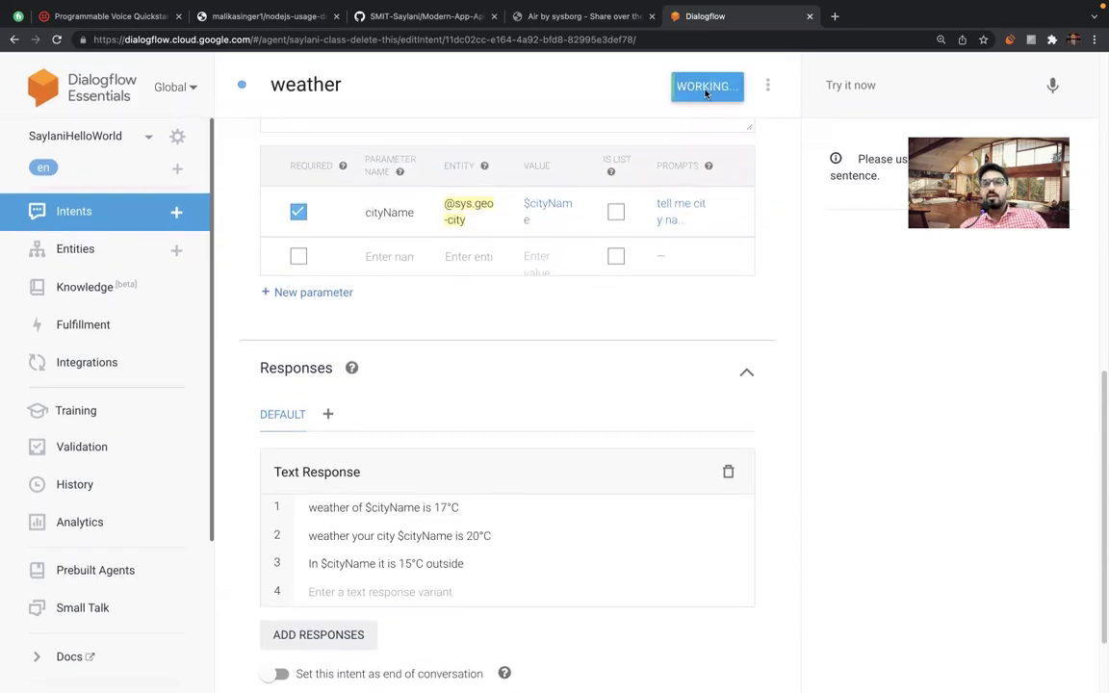
pyautogui.scroll(-2, 584, 338)
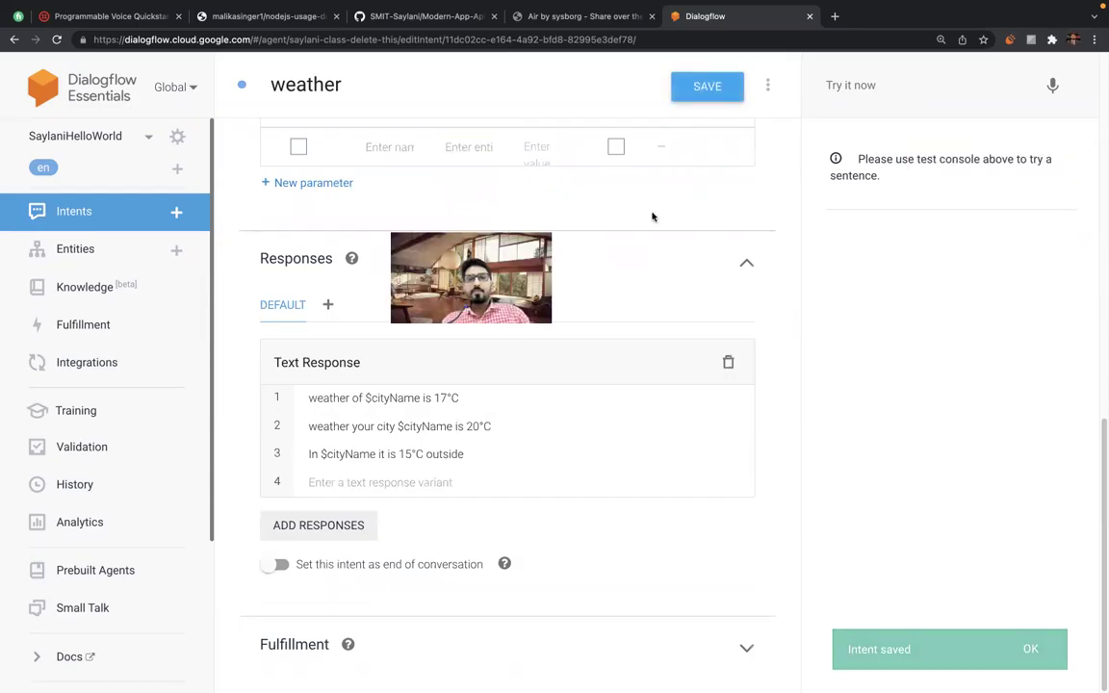
# Save the weather intent and test 'tell me weather', which prompts for a city.
pyautogui.click(871, 85)
pyautogui.write('tell me weather')
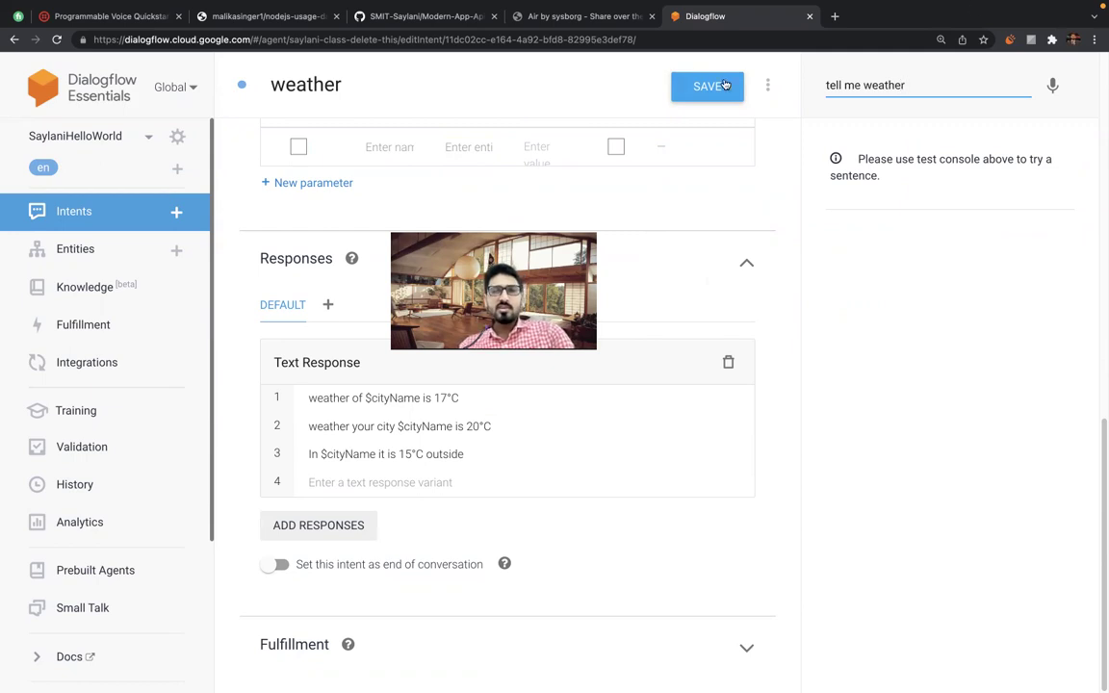
pyautogui.click(707, 86)
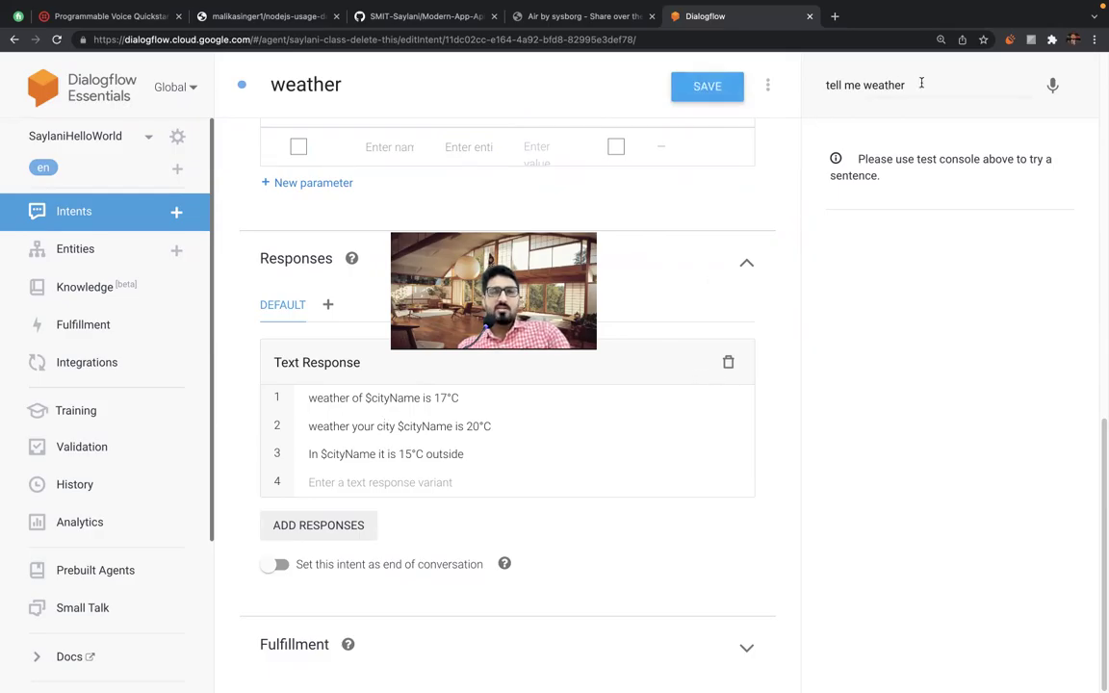
pyautogui.click(921, 83)
pyautogui.press('Return')
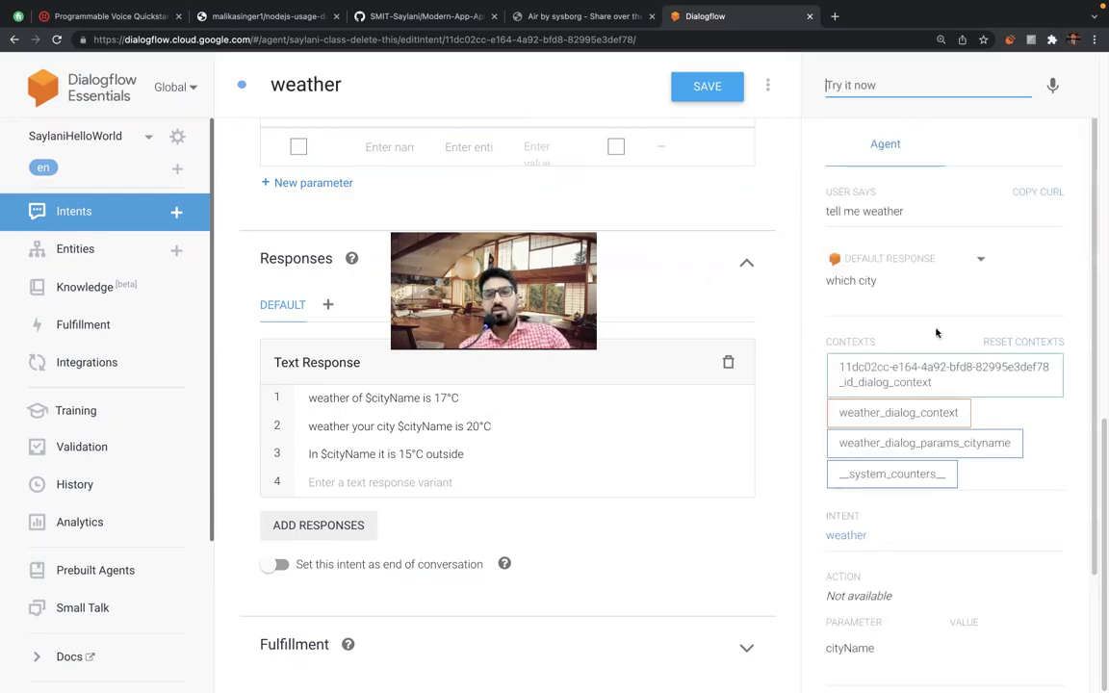
pyautogui.tripleClick(846, 281)
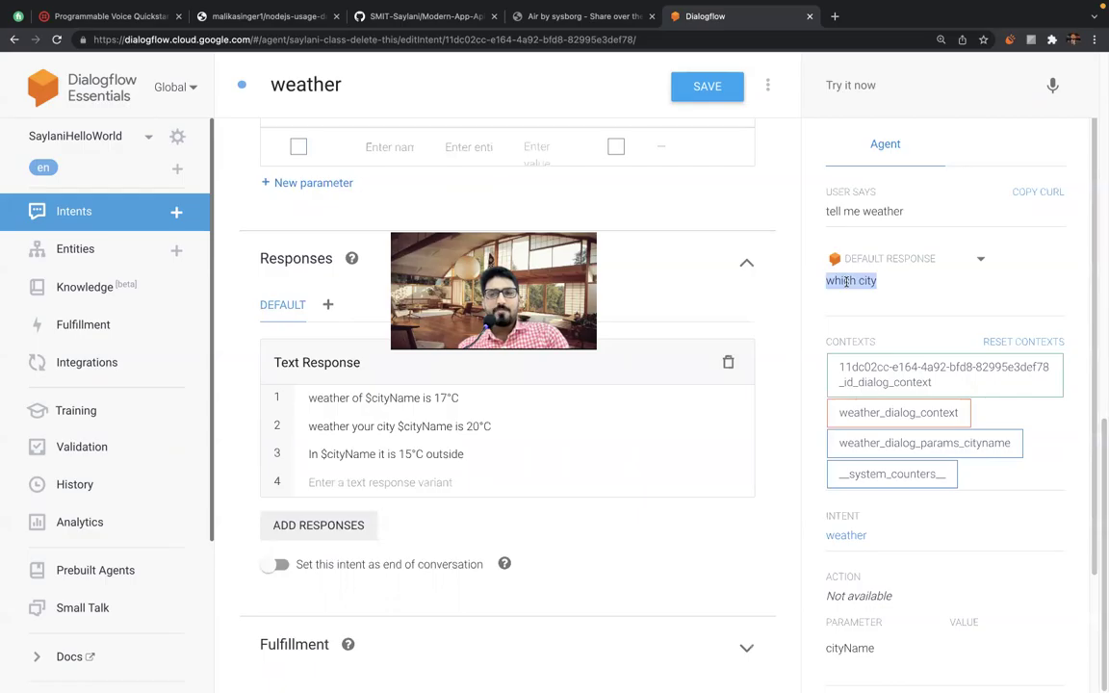
# Send 'tell me weather' again, then the nonsense phrase 'yiuyiuu' to the test console.
pyautogui.click(854, 81)
pyautogui.write('tell me weather')
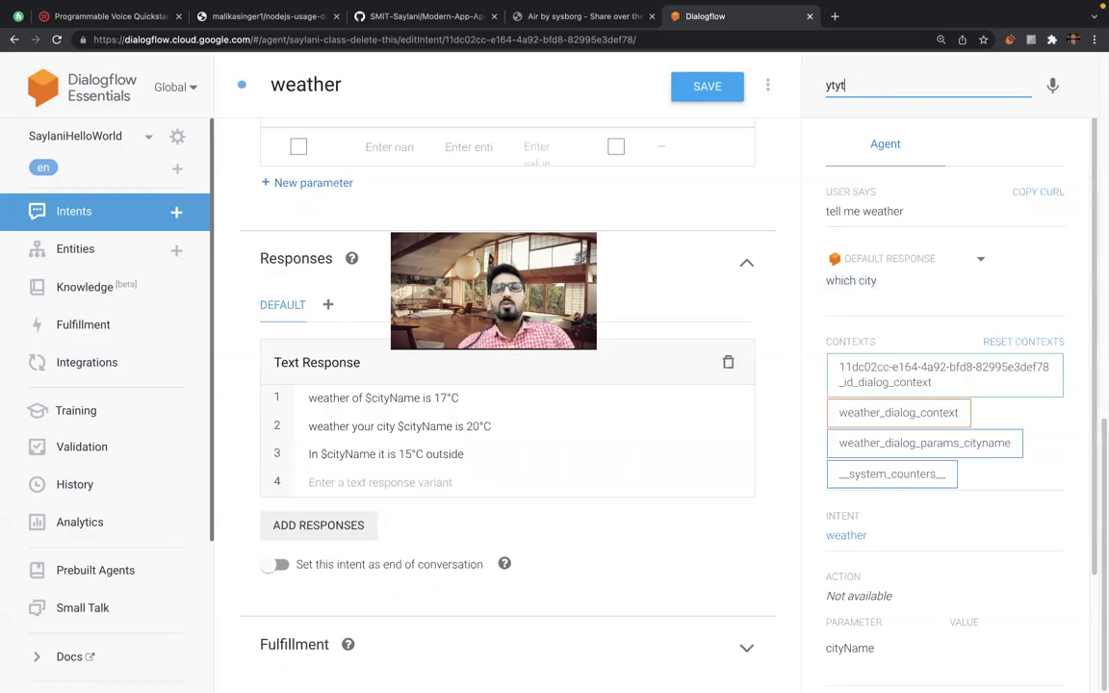
pyautogui.press('Return')
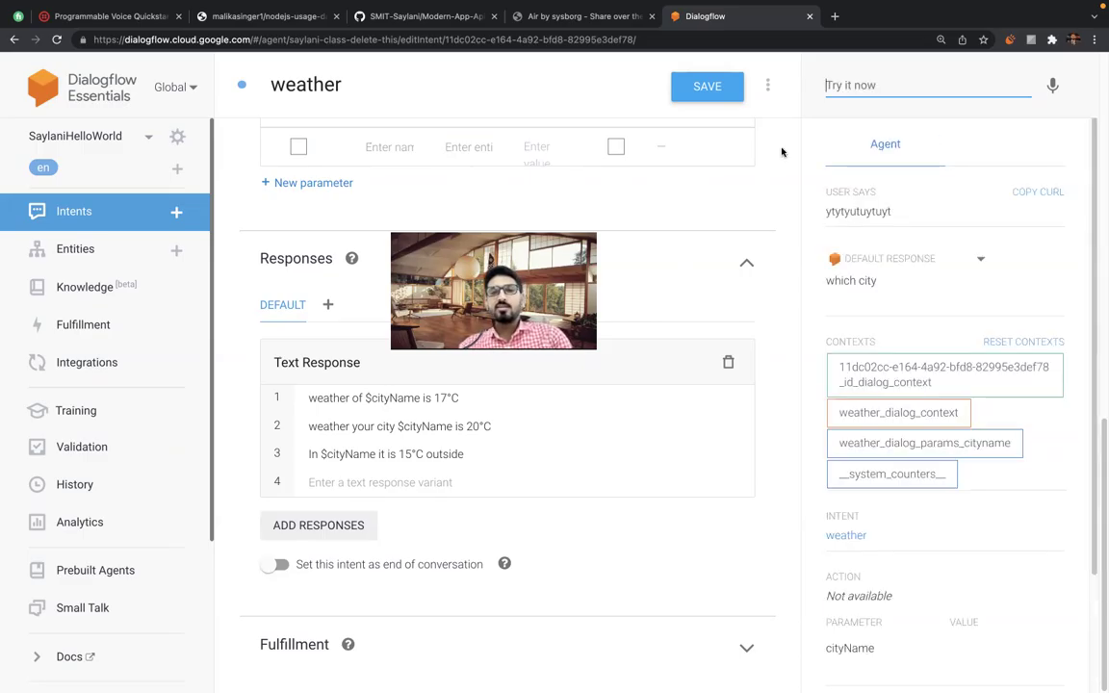
pyautogui.write('yiuyiuu')
pyautogui.press('Return')
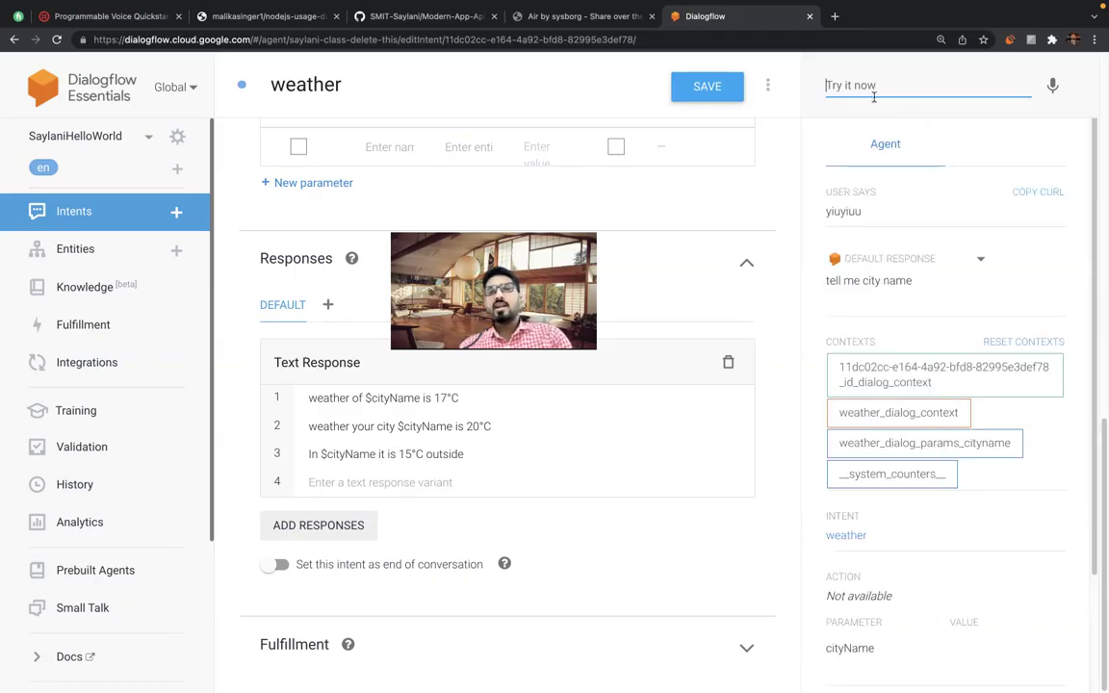
# Answer the city prompt with 'lahore' and check the agent's weather reply.
pyautogui.write('lahore')
pyautogui.press('Return')
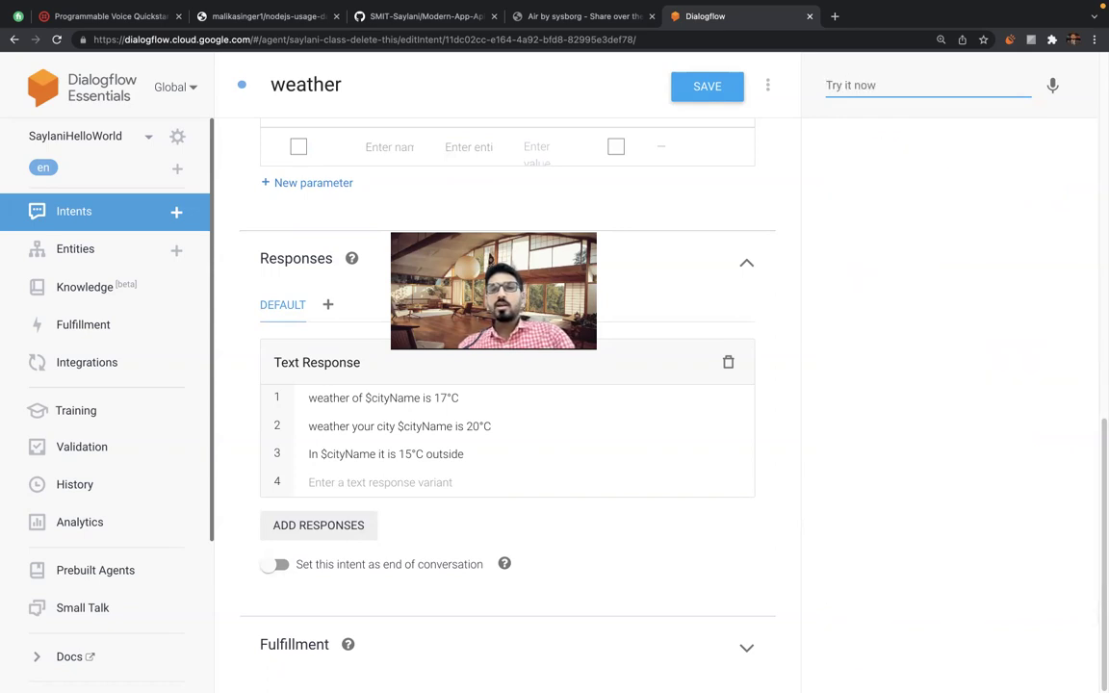
pyautogui.doubleClick(852, 279)
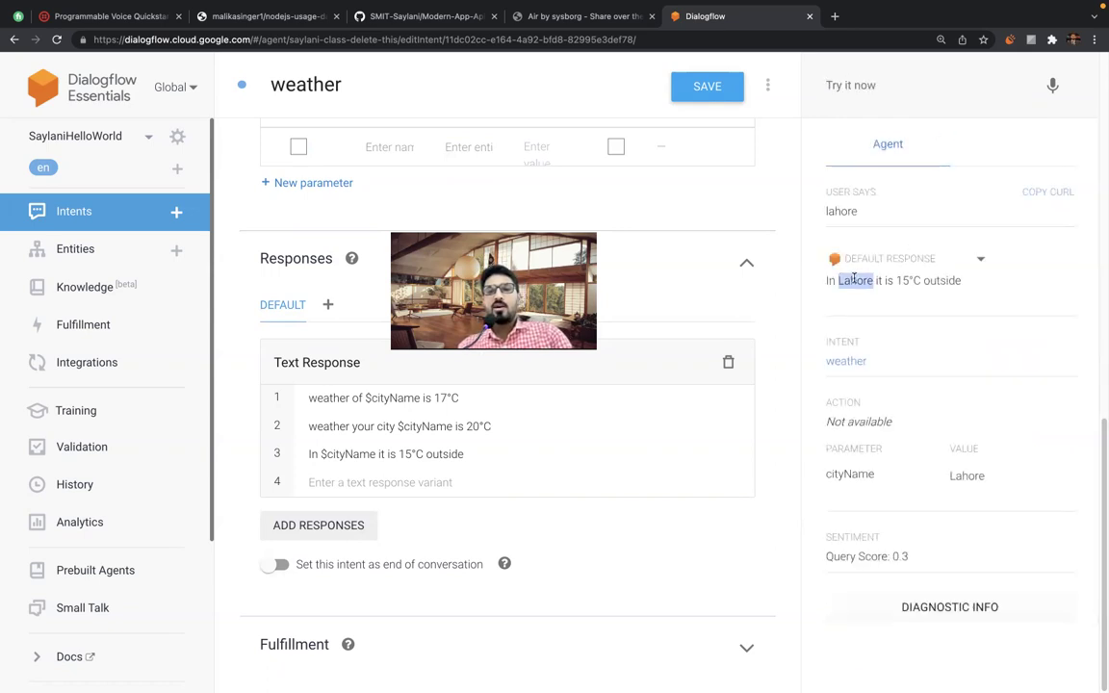
pyautogui.tripleClick(891, 284)
pyautogui.click(915, 280)
pyautogui.tripleClick(924, 281)
pyautogui.click(945, 282)
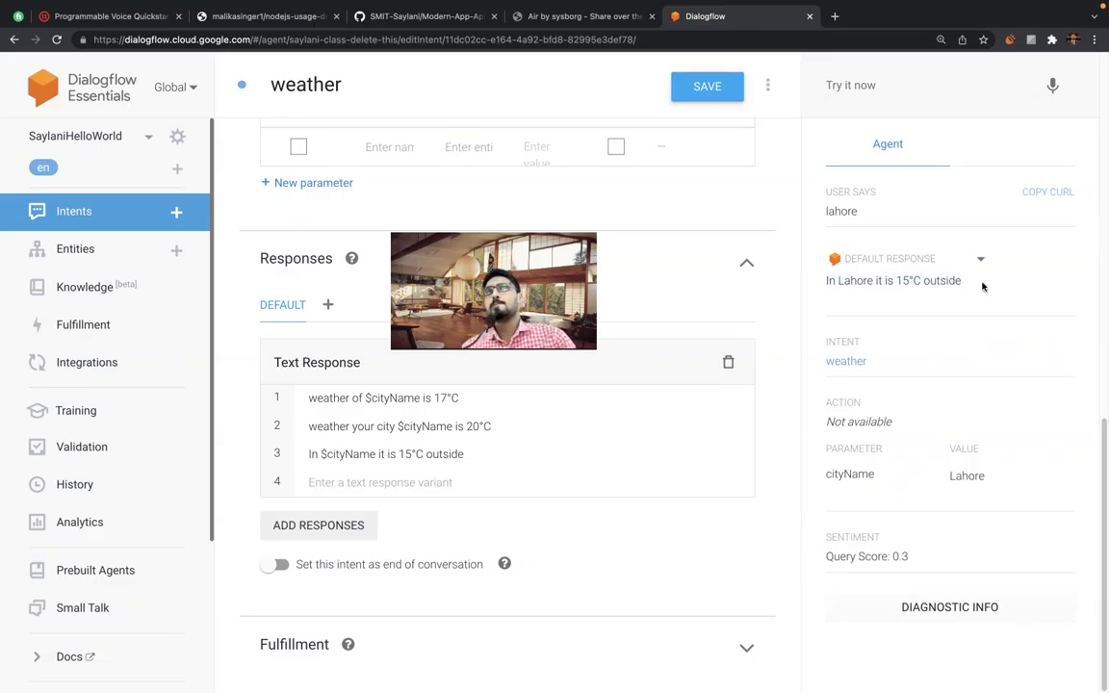
# Test the phrase 'weather of karachi' in the console.
pyautogui.click(853, 87)
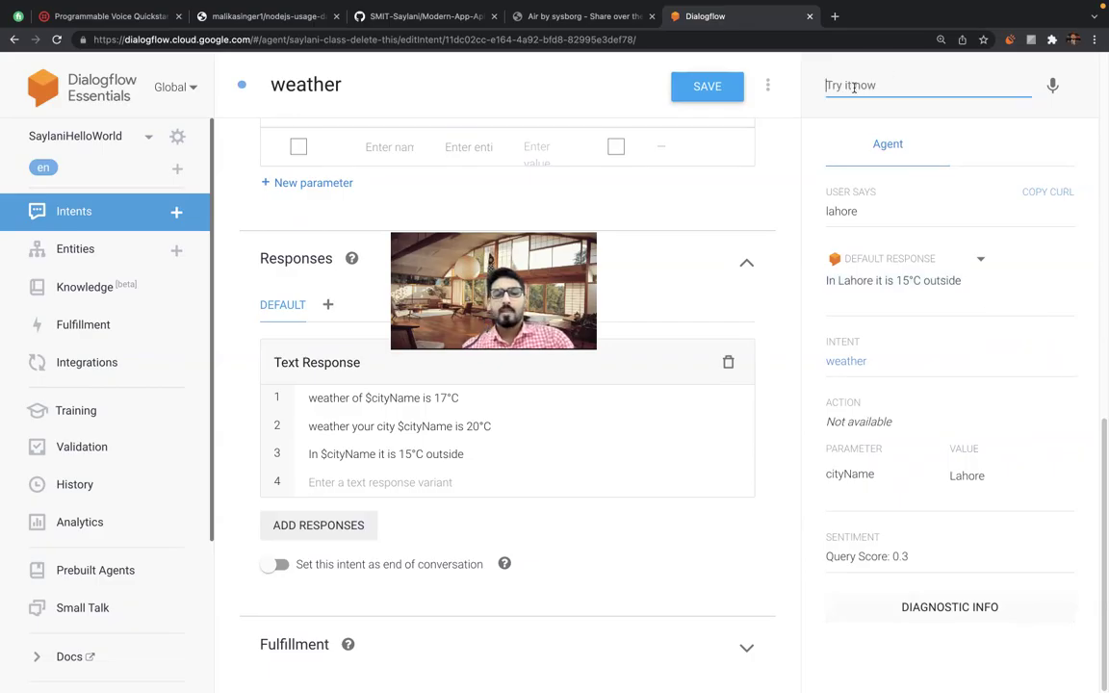
pyautogui.write('weather')
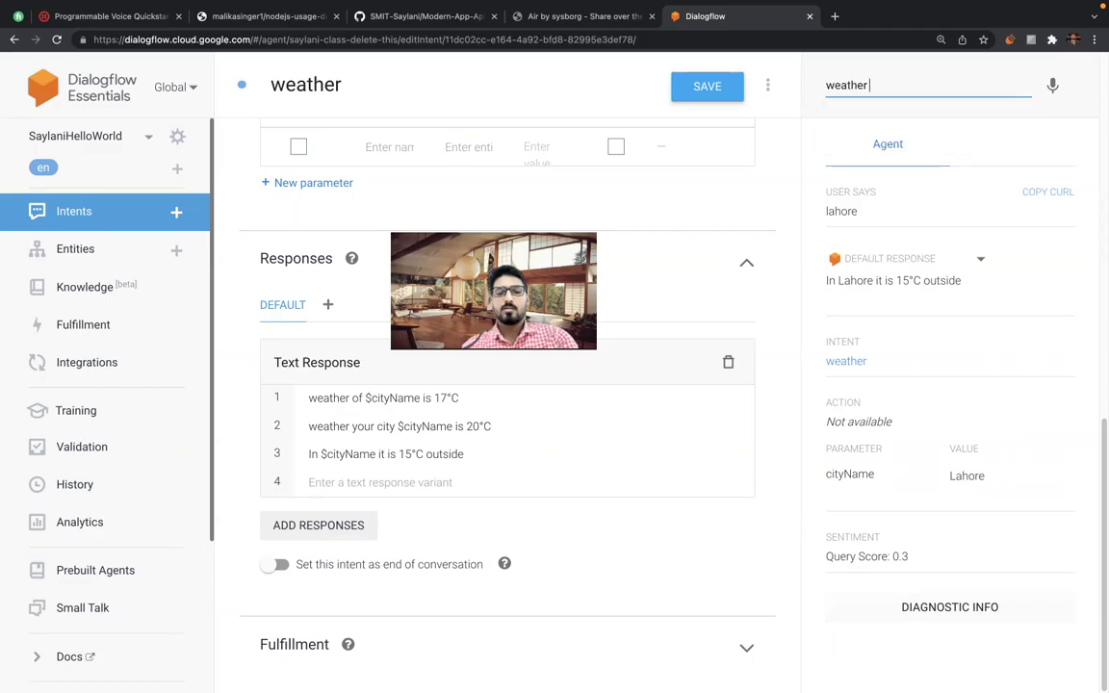
pyautogui.write(' of karachi')
pyautogui.press('Return')
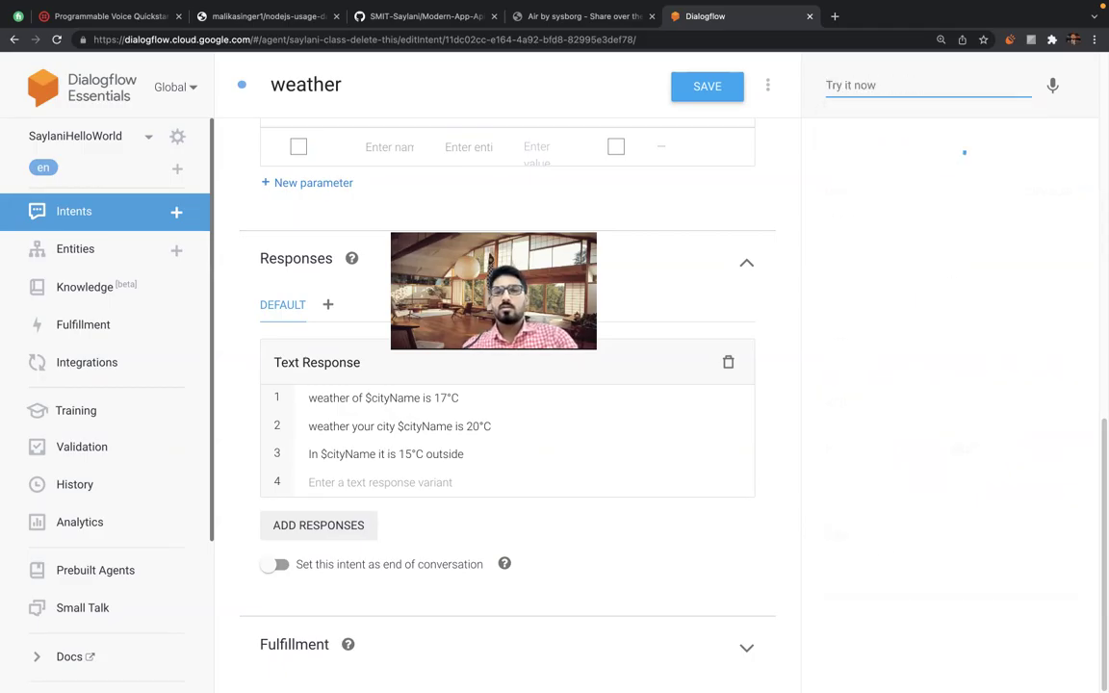
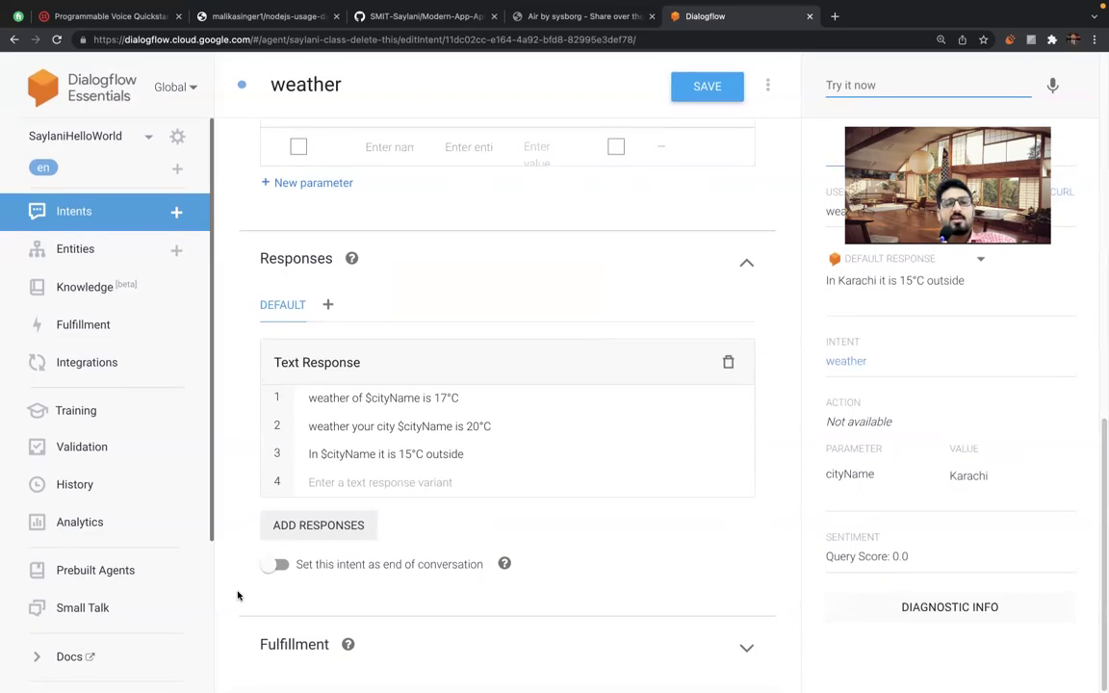
# Leave the test query and open the platform dropdown beside the DEFAULT responses tab.
pyautogui.click(213, 476)
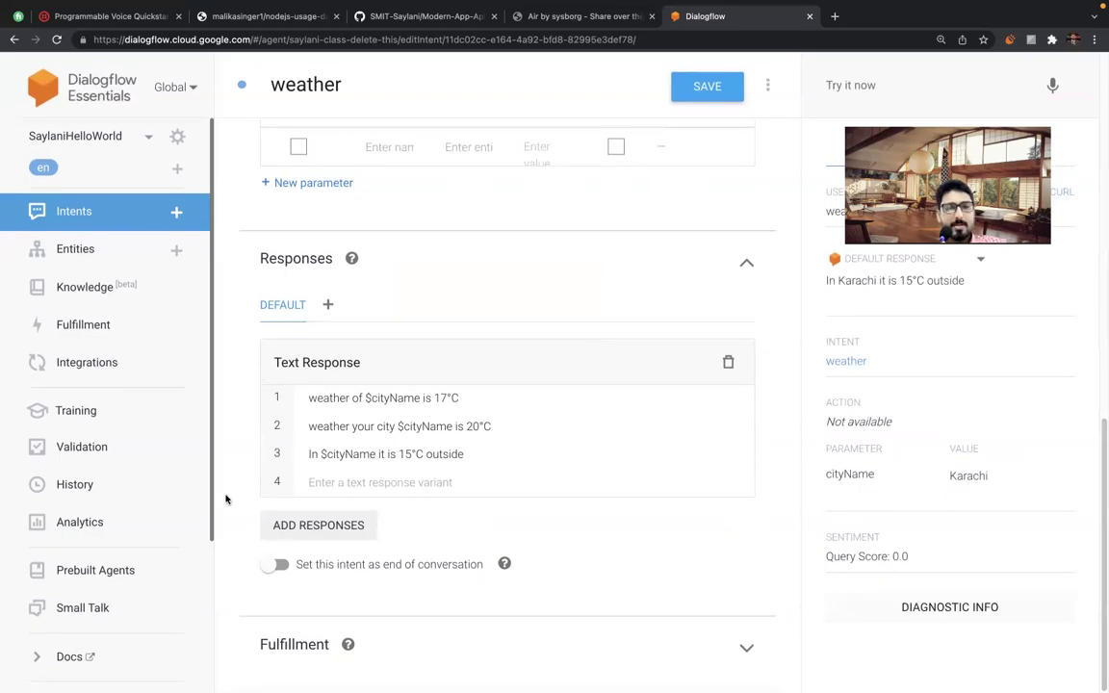
pyautogui.click(328, 307)
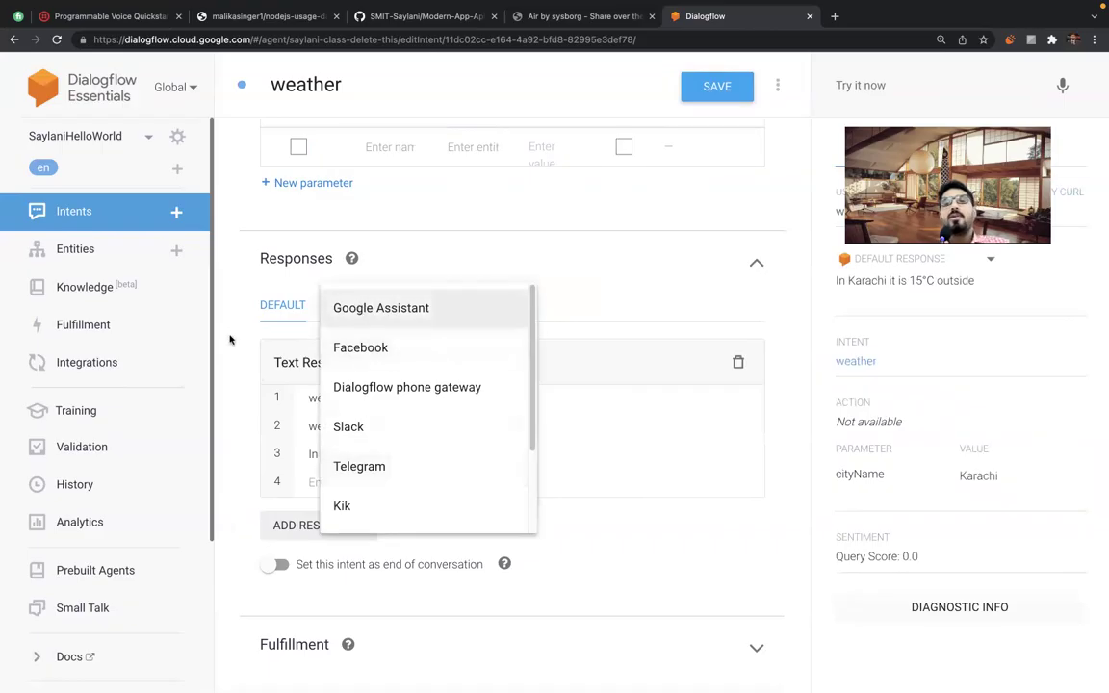
pyautogui.click(324, 305)
pyautogui.click(328, 305)
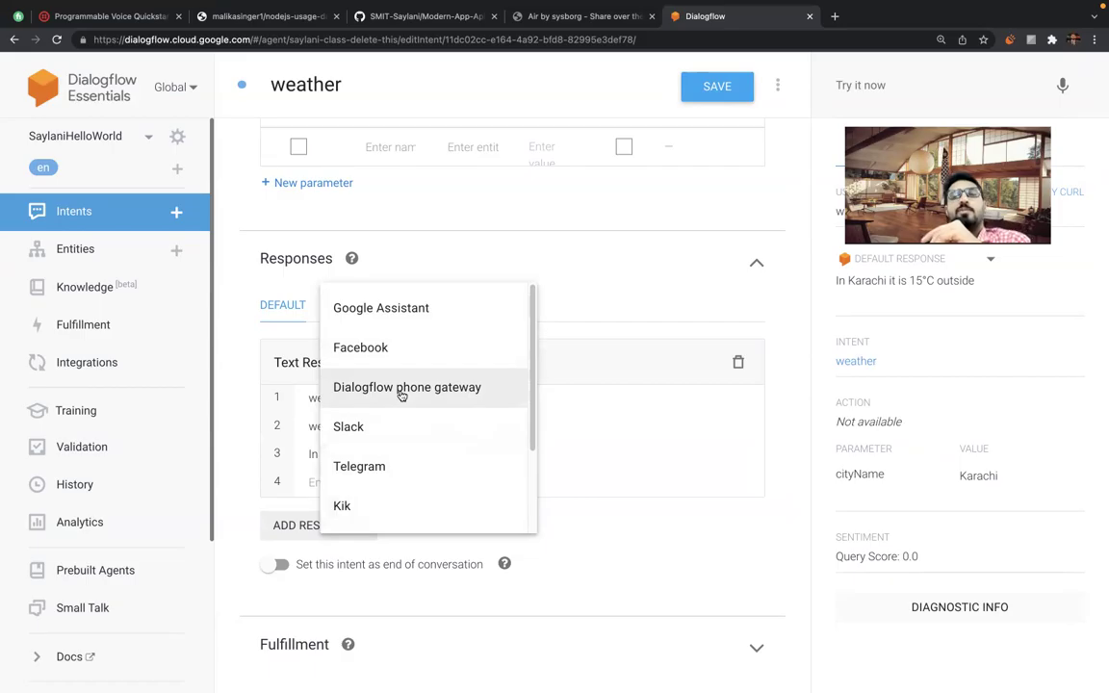
# Add a Facebook responses tab, then delete it.
pyautogui.click(376, 349)
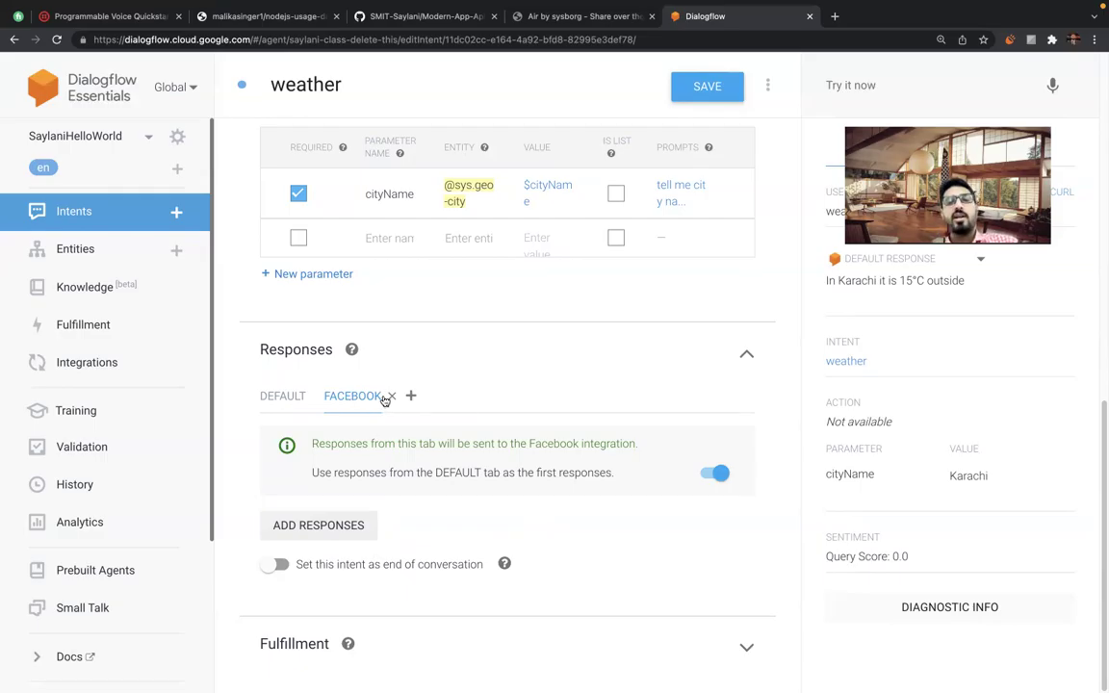
pyautogui.click(390, 395)
pyautogui.click(701, 421)
# Add Dialogflow Phone Gateway responses set to use the default responses first.
pyautogui.click(327, 394)
pyautogui.click(388, 481)
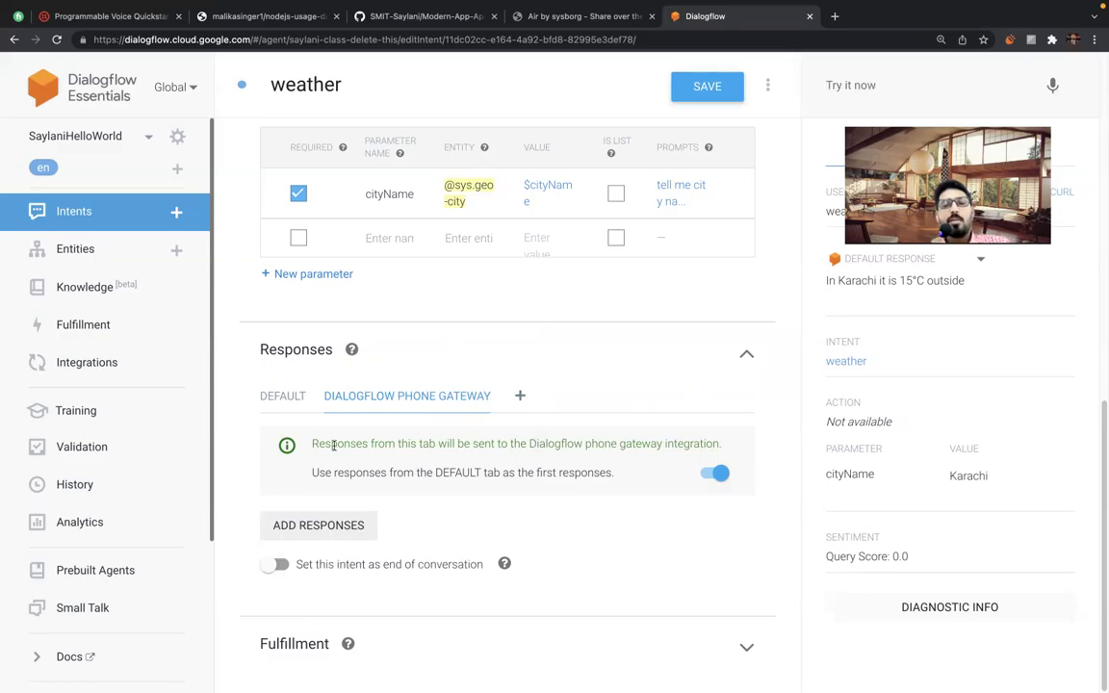
pyautogui.tripleClick(398, 472)
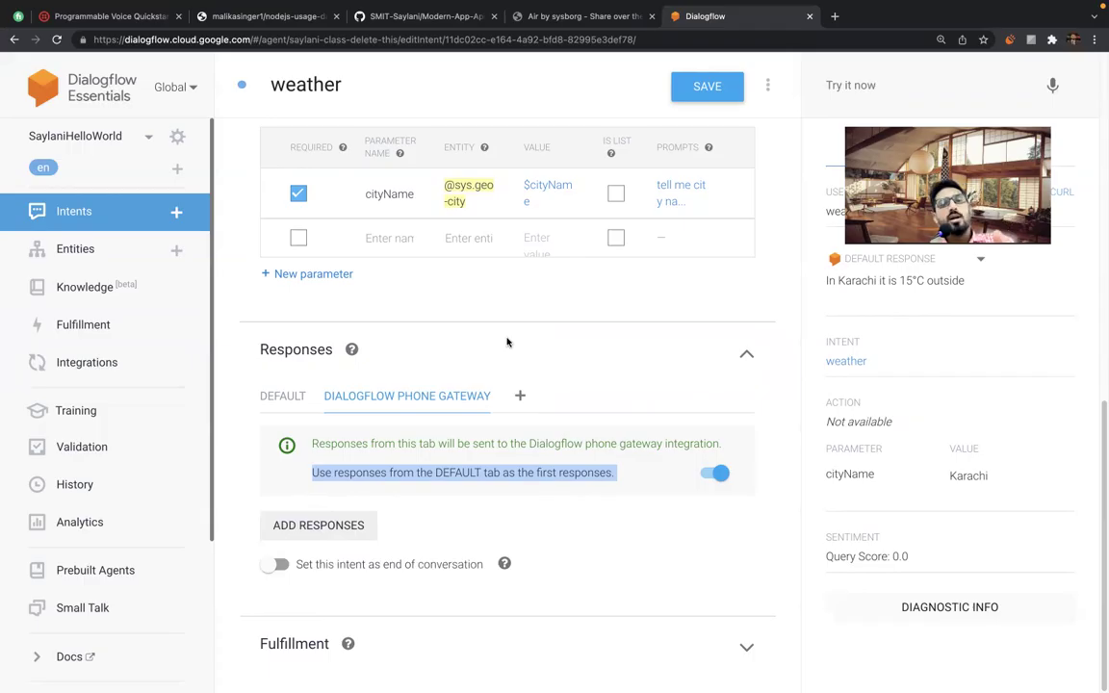
pyautogui.click(448, 472)
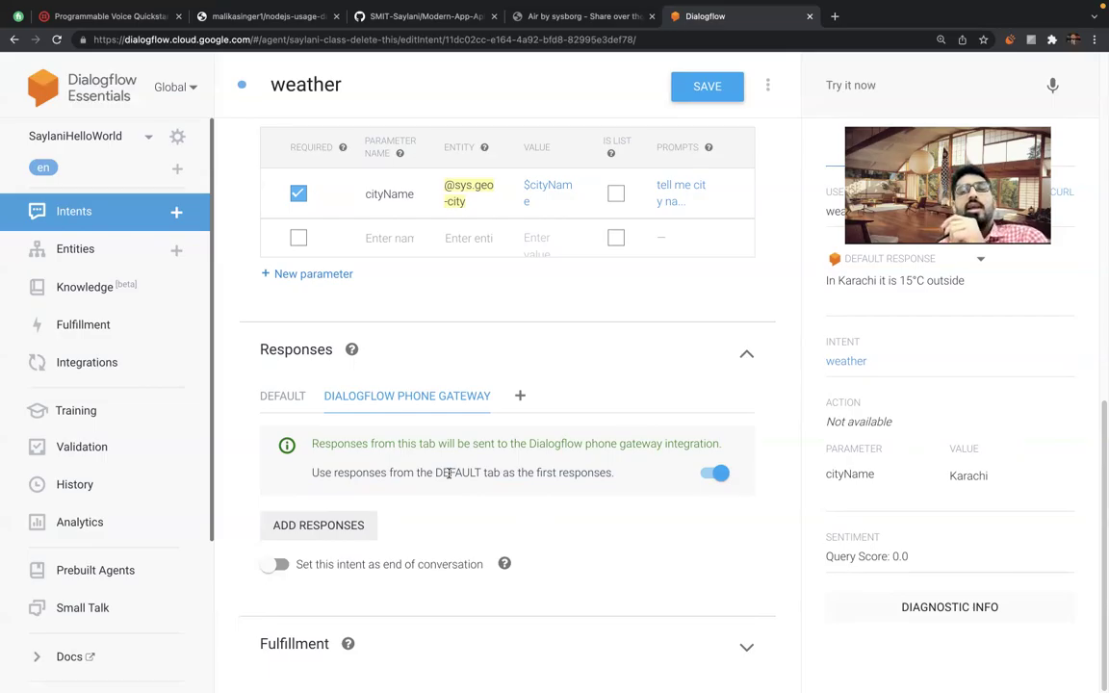
# Return to the DEFAULT tab and select the first response 'weather of $cityName is 17°C'.
pyautogui.click(282, 395)
pyautogui.tripleClick(368, 489)
pyautogui.tripleClick(406, 488)
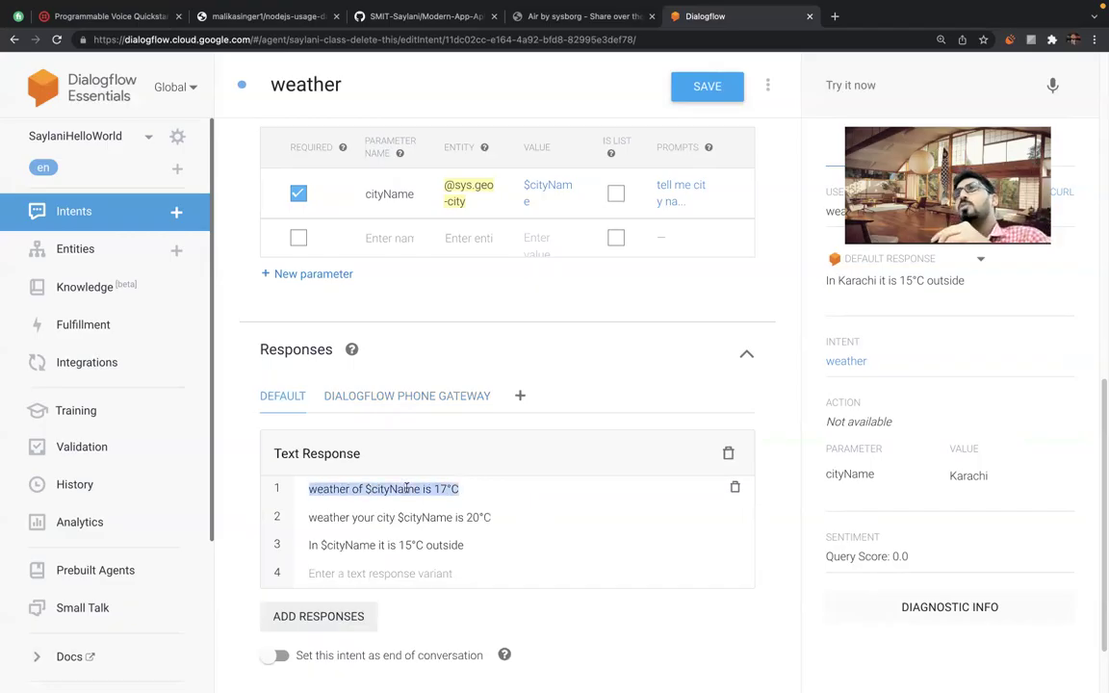
pyautogui.tripleClick(406, 489)
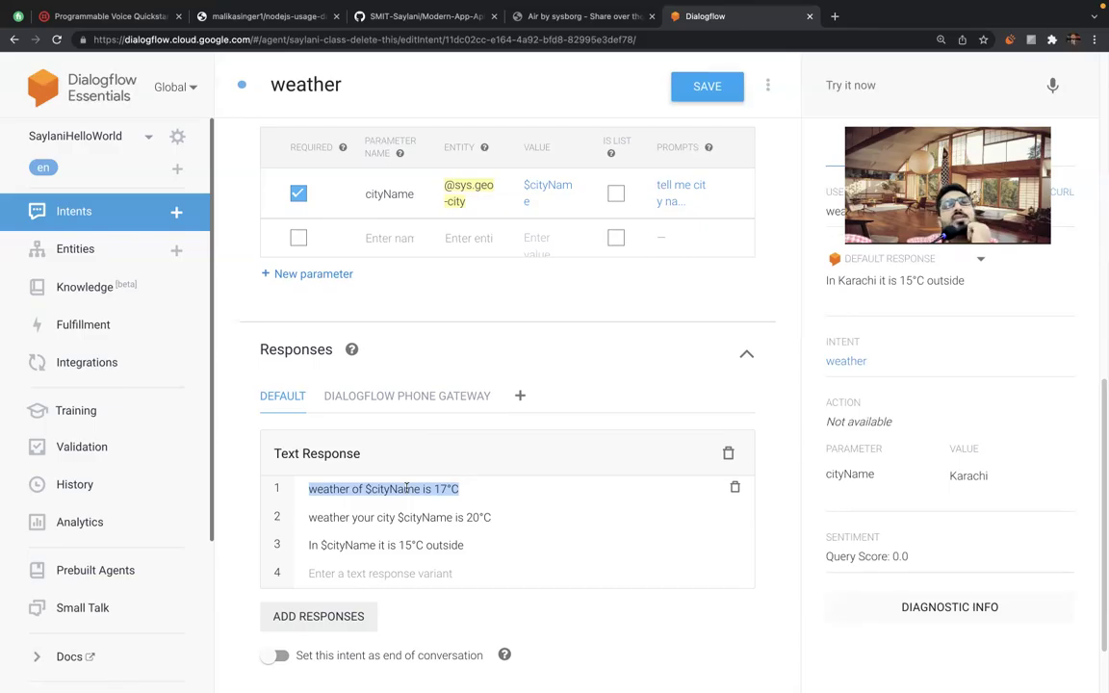
pyautogui.click(501, 336)
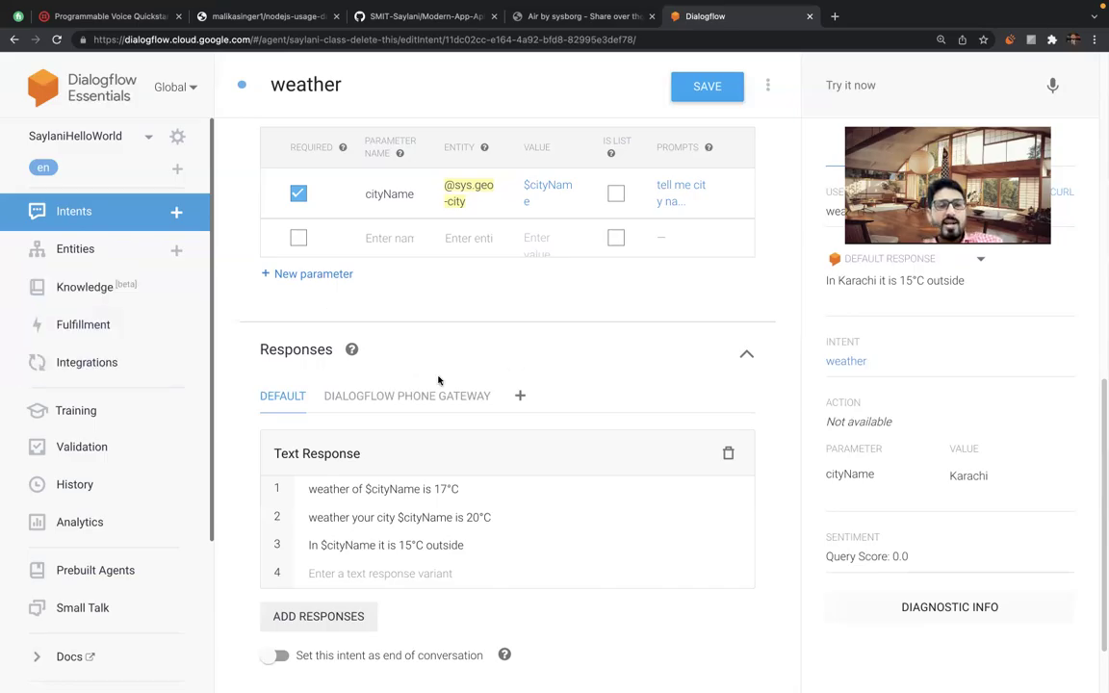
# Delete the Dialogflow Phone Gateway responses from the weather intent.
pyautogui.click(501, 401)
pyautogui.click(690, 414)
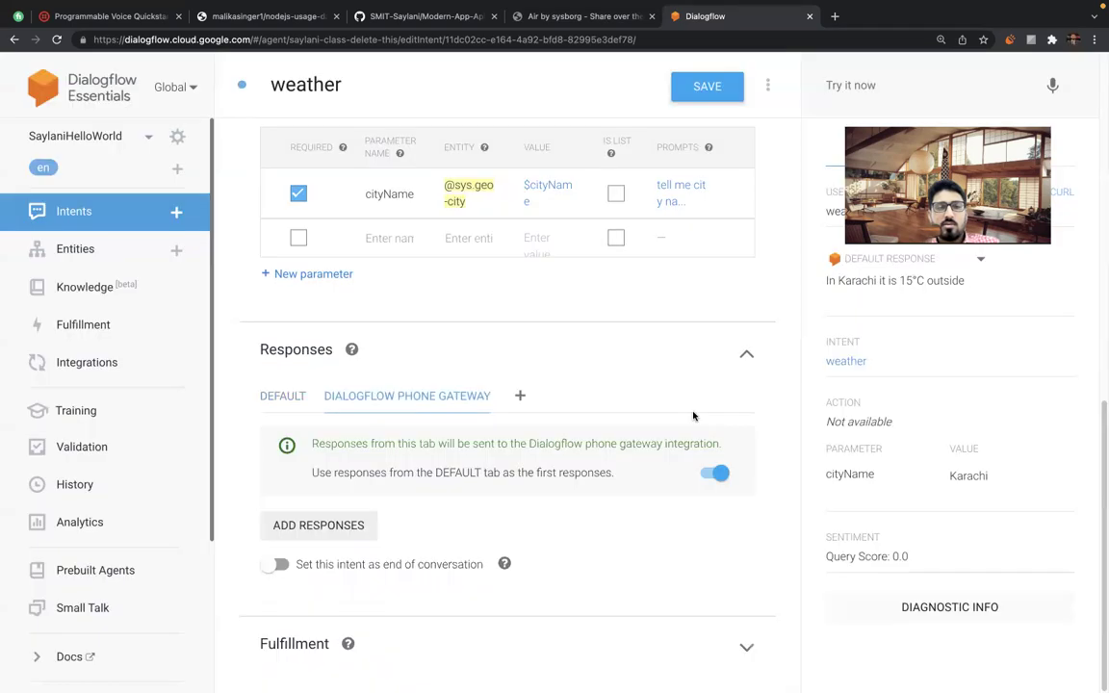
pyautogui.scroll(-2, 249, 408)
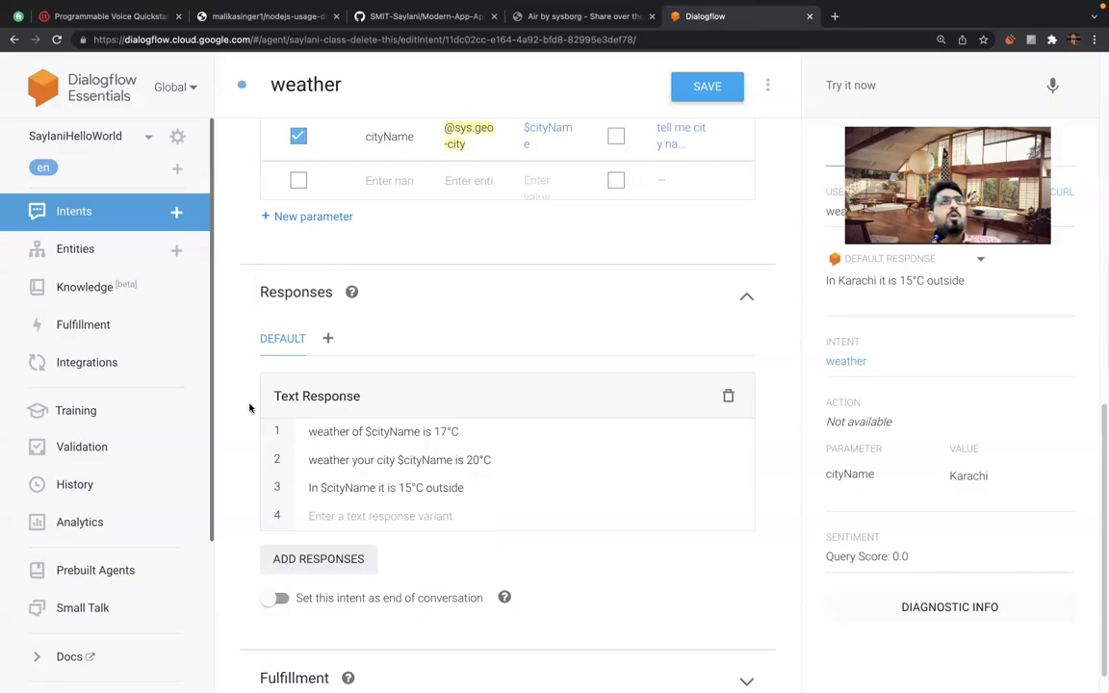
# Cancel leaving for Integrations and save the weather intent instead.
pyautogui.click(83, 363)
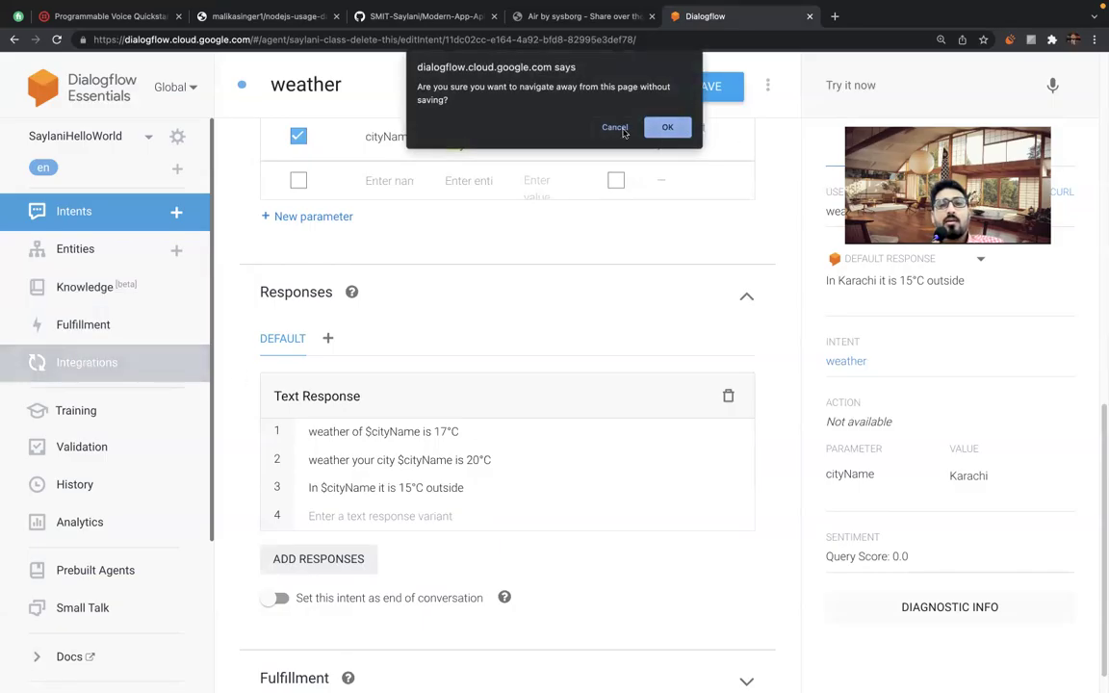
pyautogui.click(667, 125)
pyautogui.click(712, 87)
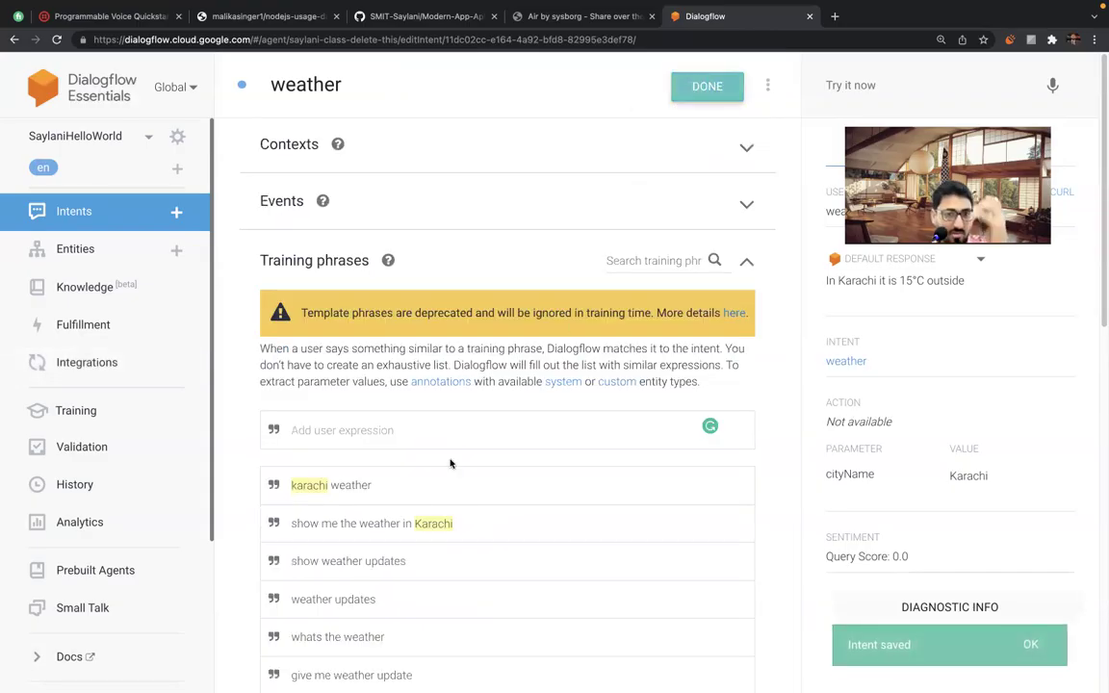
pyautogui.doubleClick(472, 349)
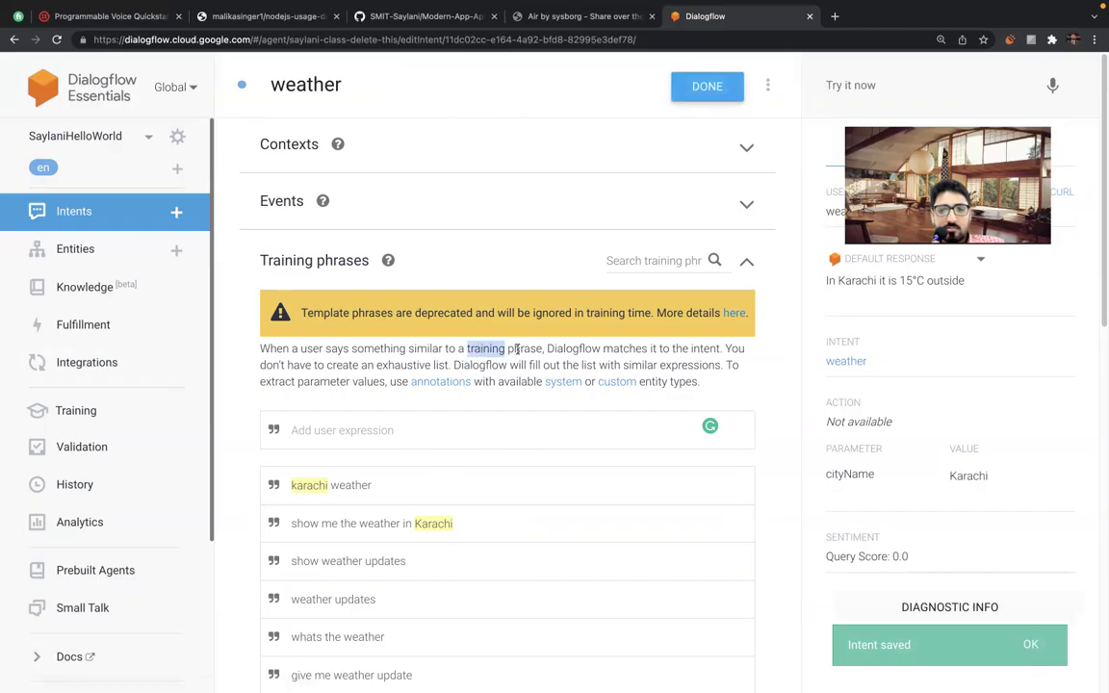
pyautogui.doubleClick(574, 349)
pyautogui.doubleClick(701, 348)
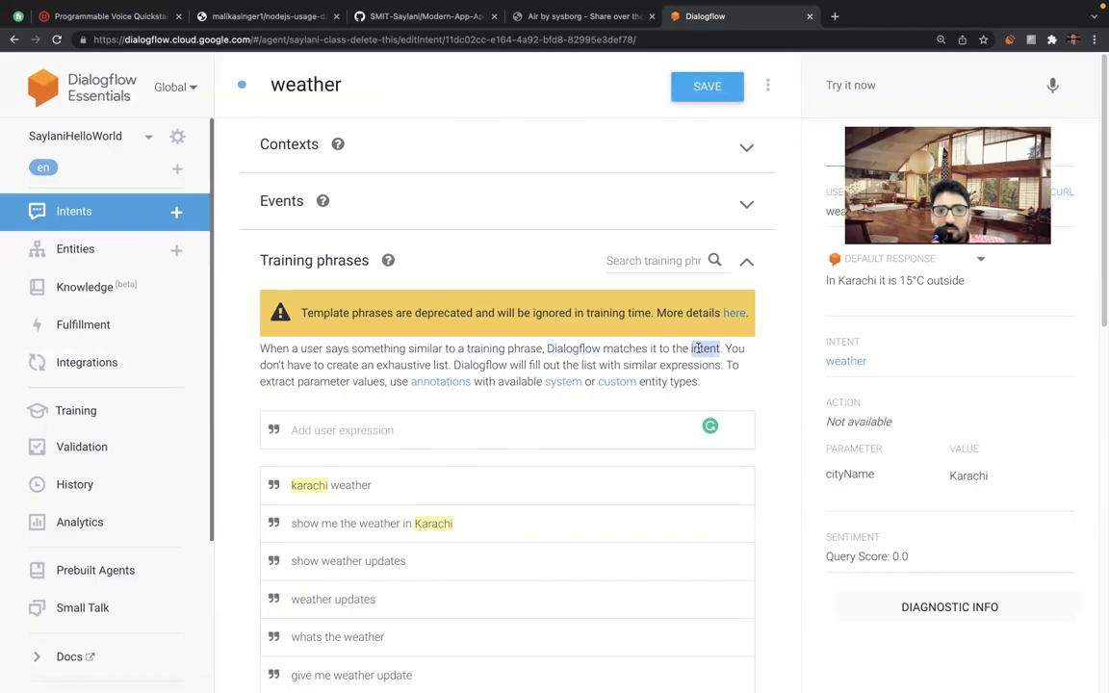
pyautogui.doubleClick(626, 349)
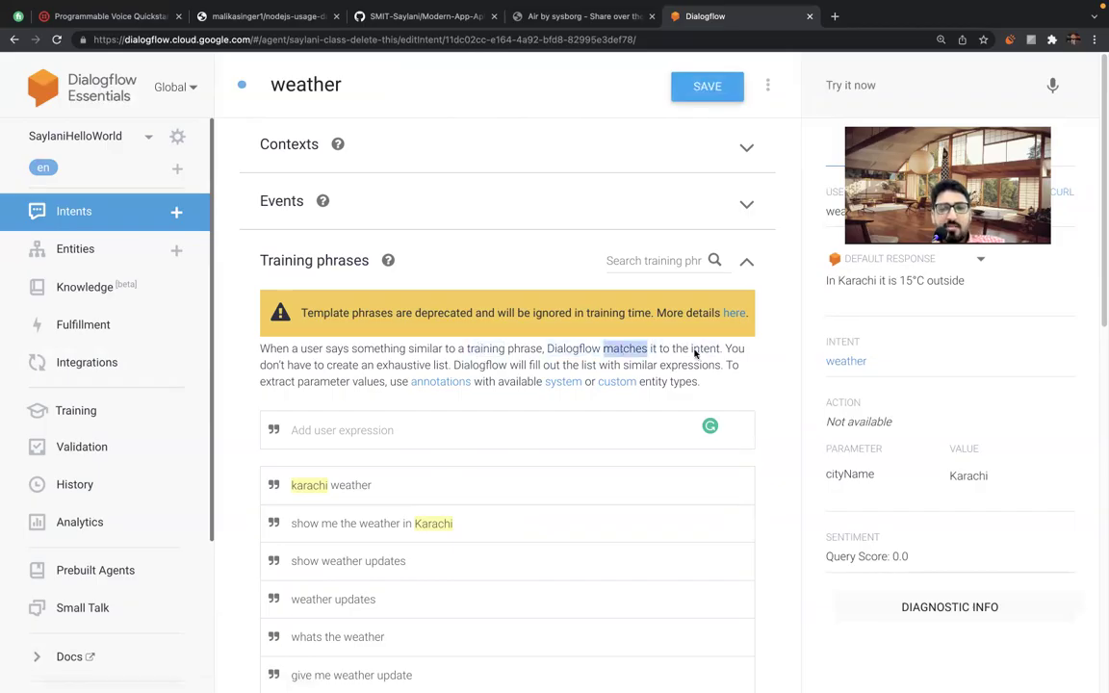
pyautogui.click(525, 358)
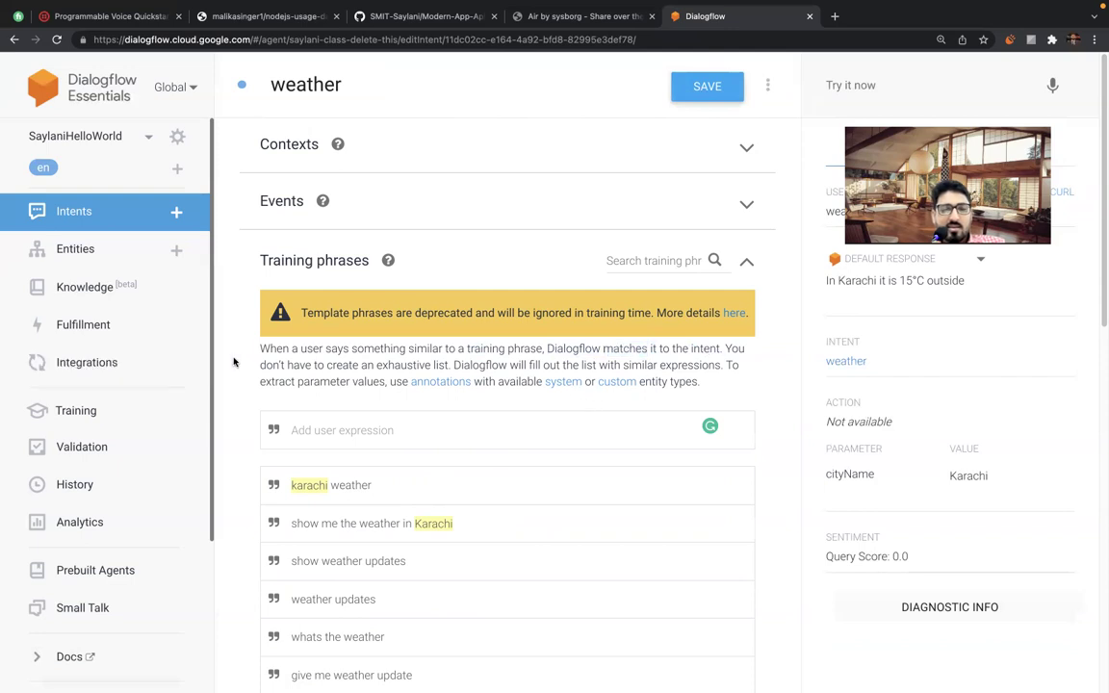
pyautogui.scroll(-2, 240, 361)
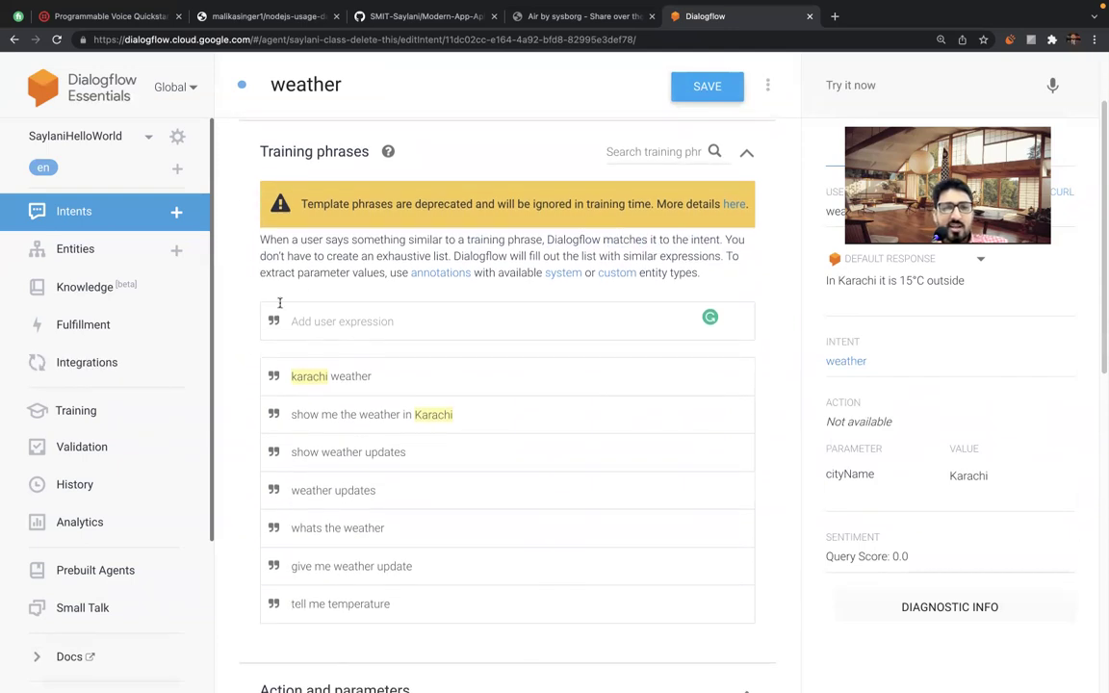
pyautogui.doubleClick(401, 254)
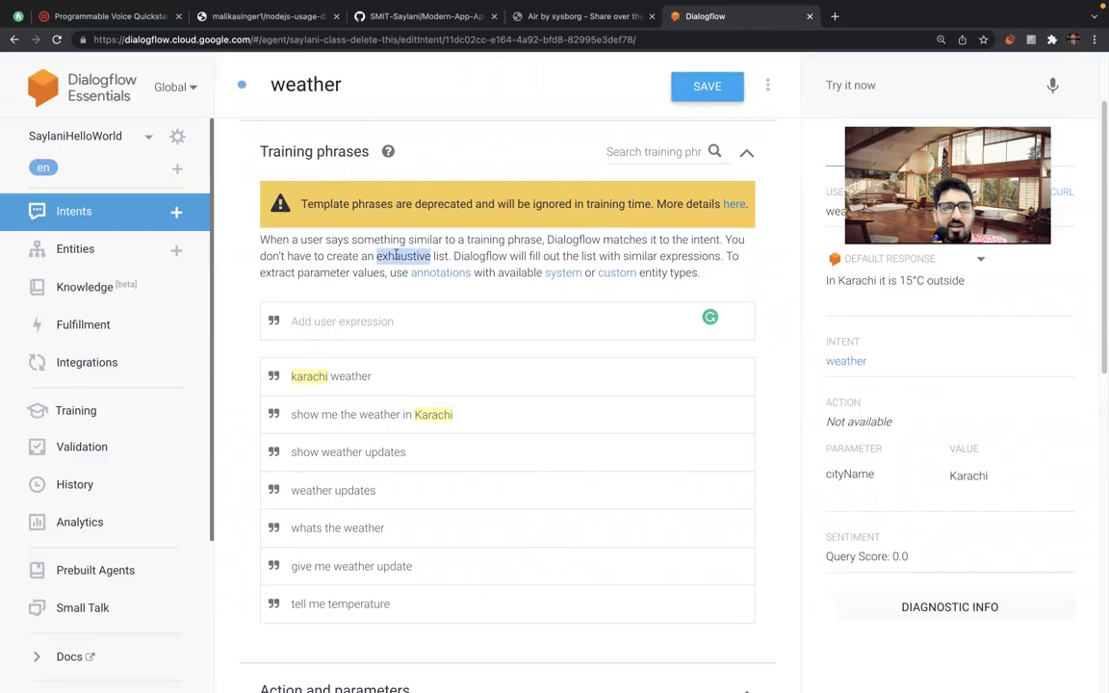
pyautogui.doubleClick(477, 256)
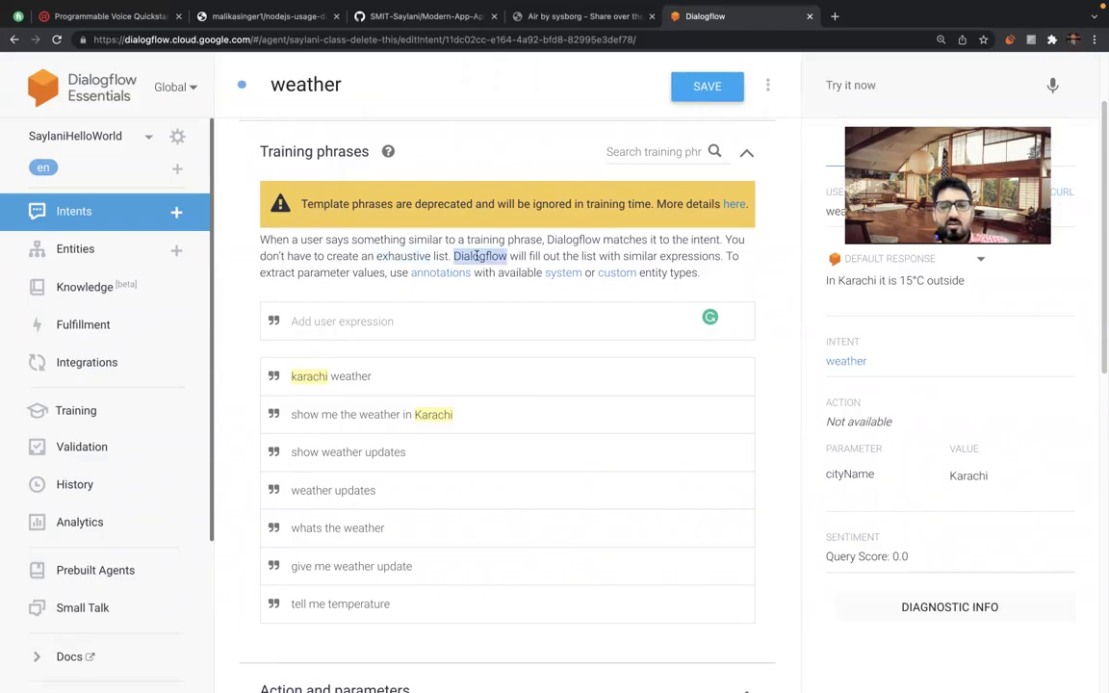
pyautogui.doubleClick(551, 256)
pyautogui.doubleClick(609, 256)
pyautogui.doubleClick(691, 256)
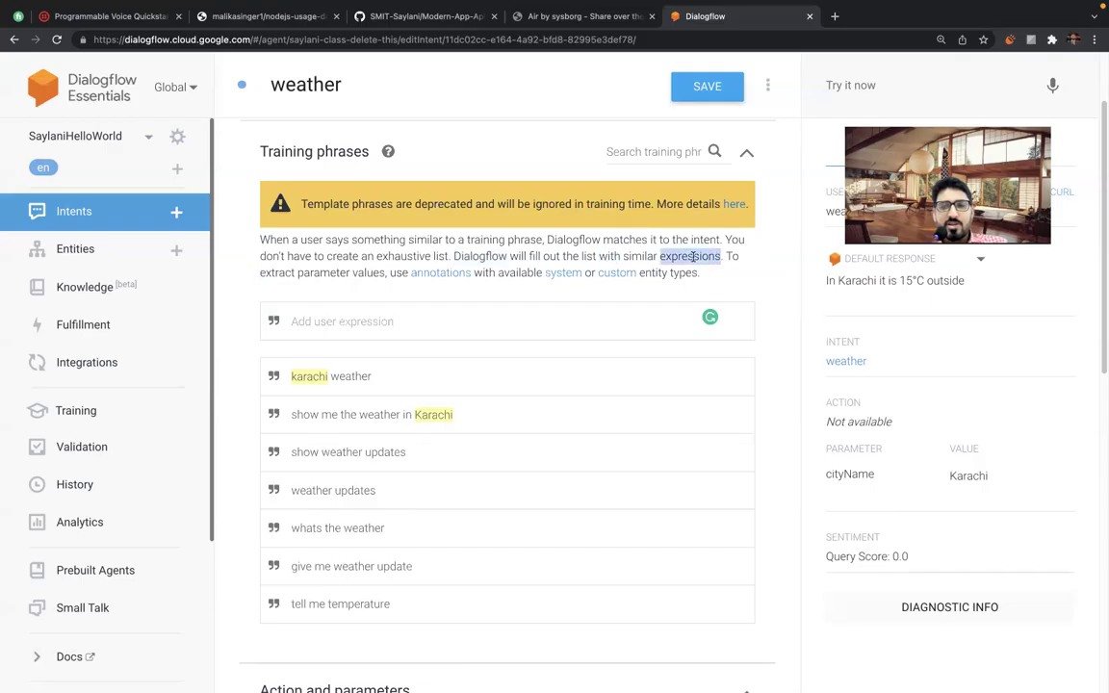
pyautogui.doubleClick(278, 272)
pyautogui.doubleClick(323, 272)
pyautogui.doubleClick(369, 272)
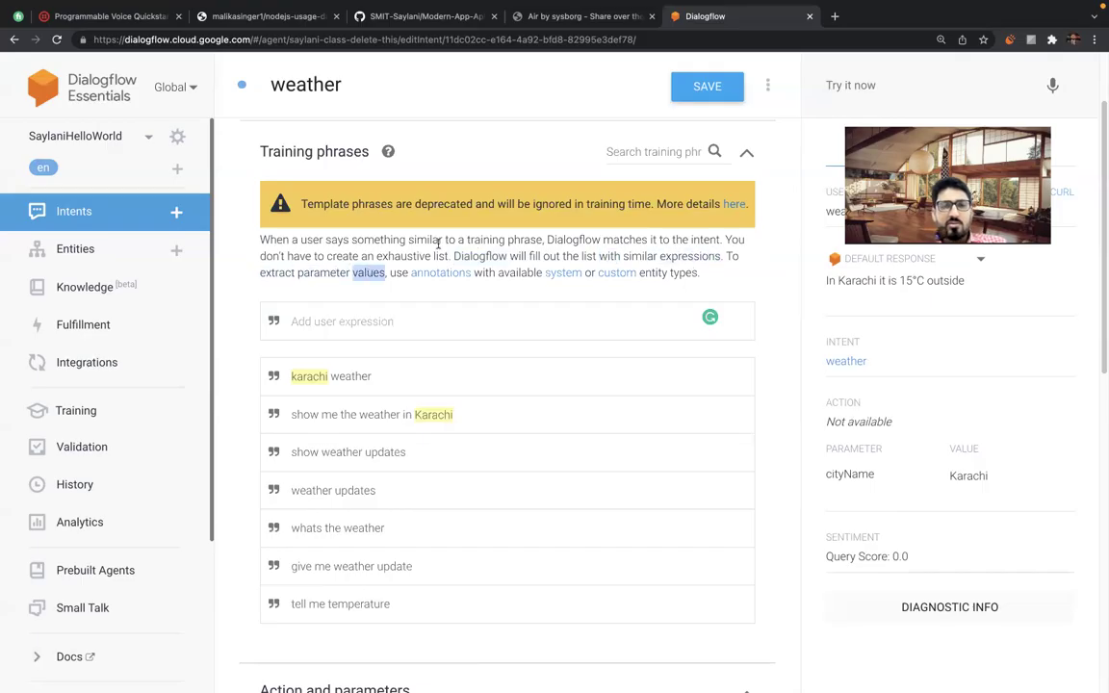
pyautogui.doubleClick(510, 273)
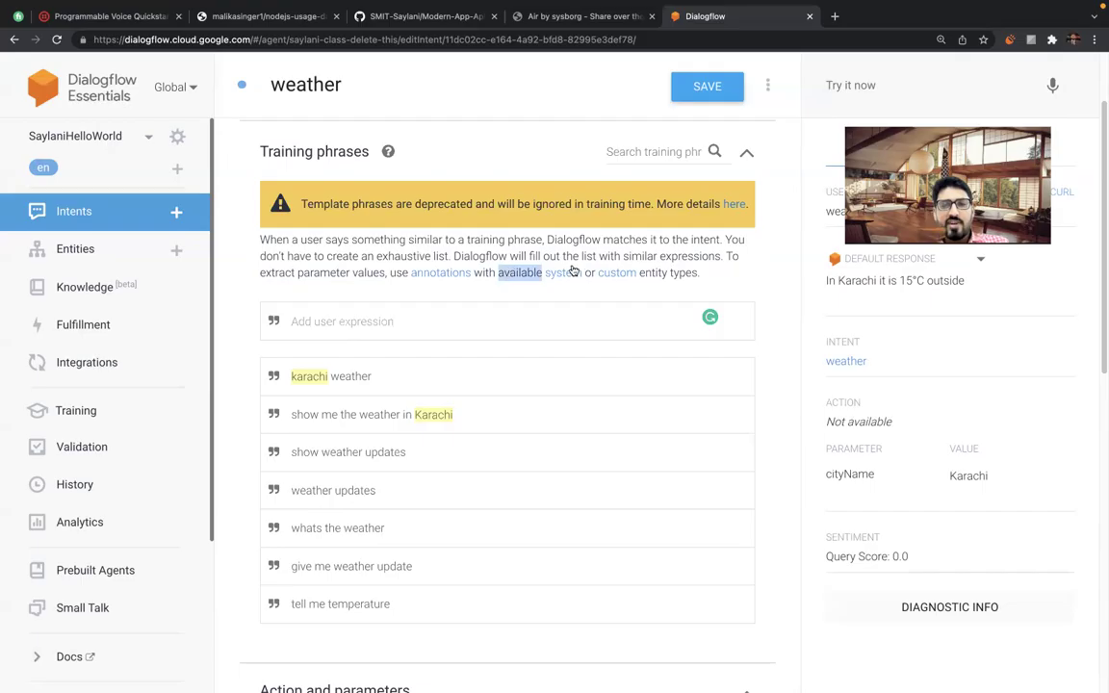
pyautogui.tripleClick(674, 273)
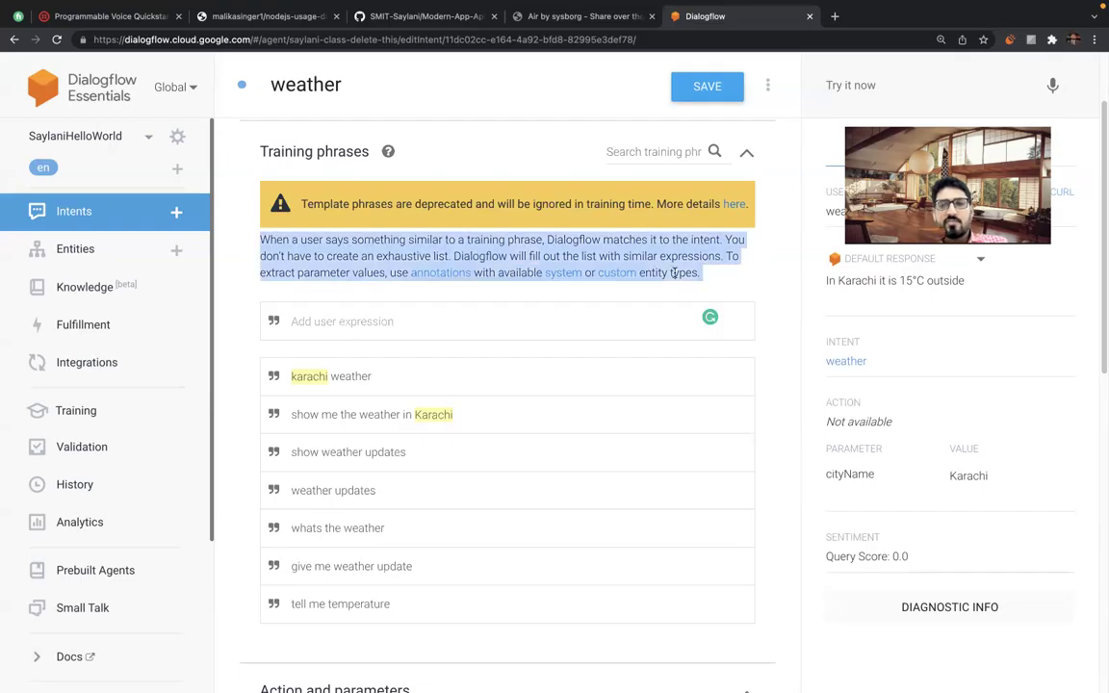
pyautogui.click(679, 262)
pyautogui.tripleClick(685, 257)
pyautogui.click(686, 256)
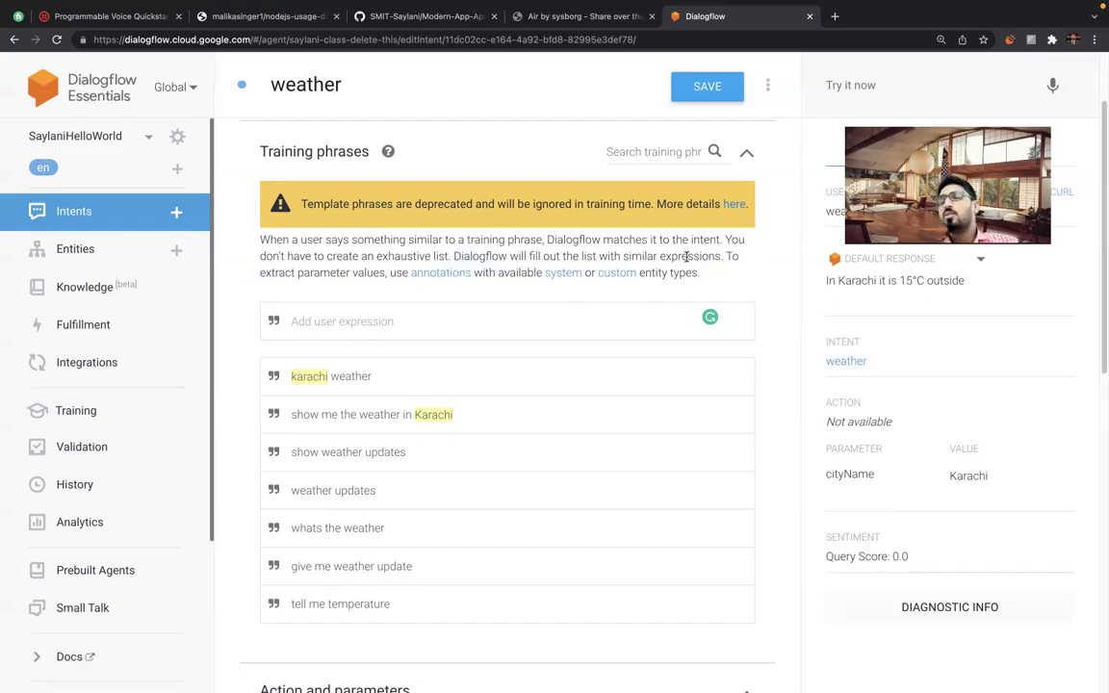
pyautogui.tripleClick(613, 240)
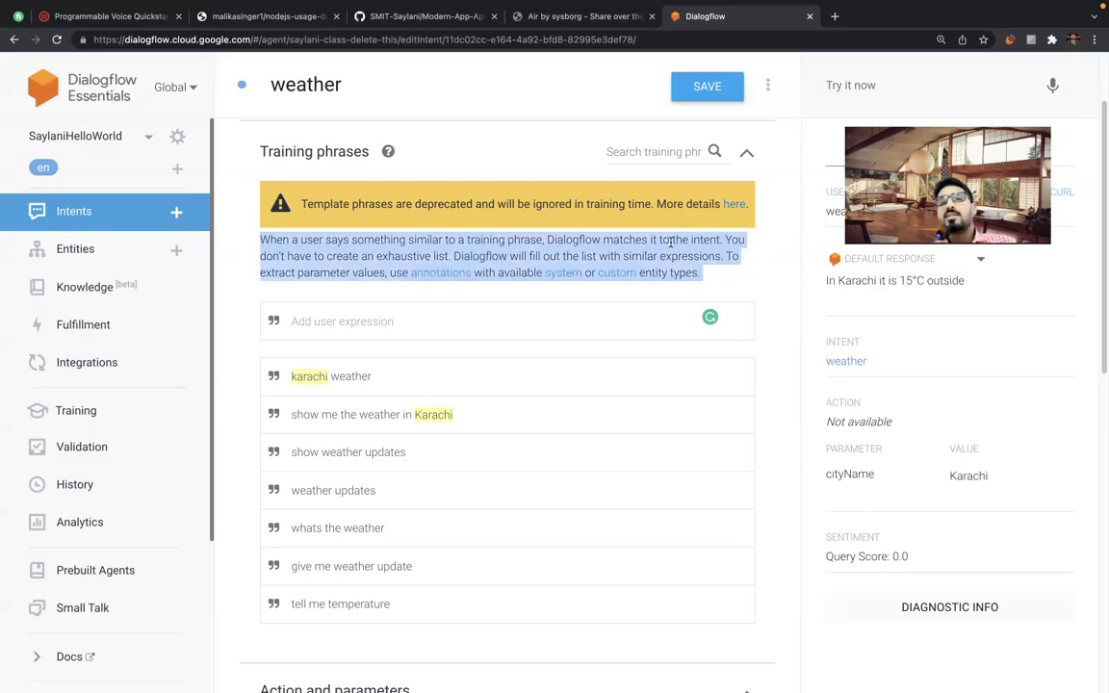
pyautogui.tripleClick(614, 242)
pyautogui.click(624, 242)
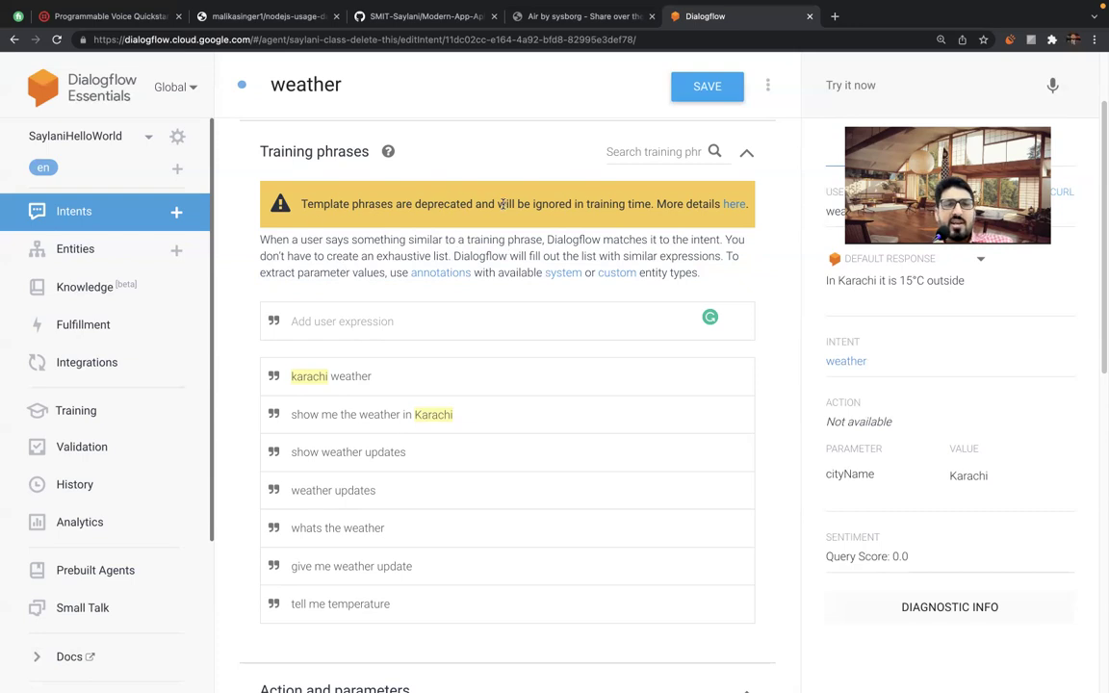
pyautogui.doubleClick(545, 205)
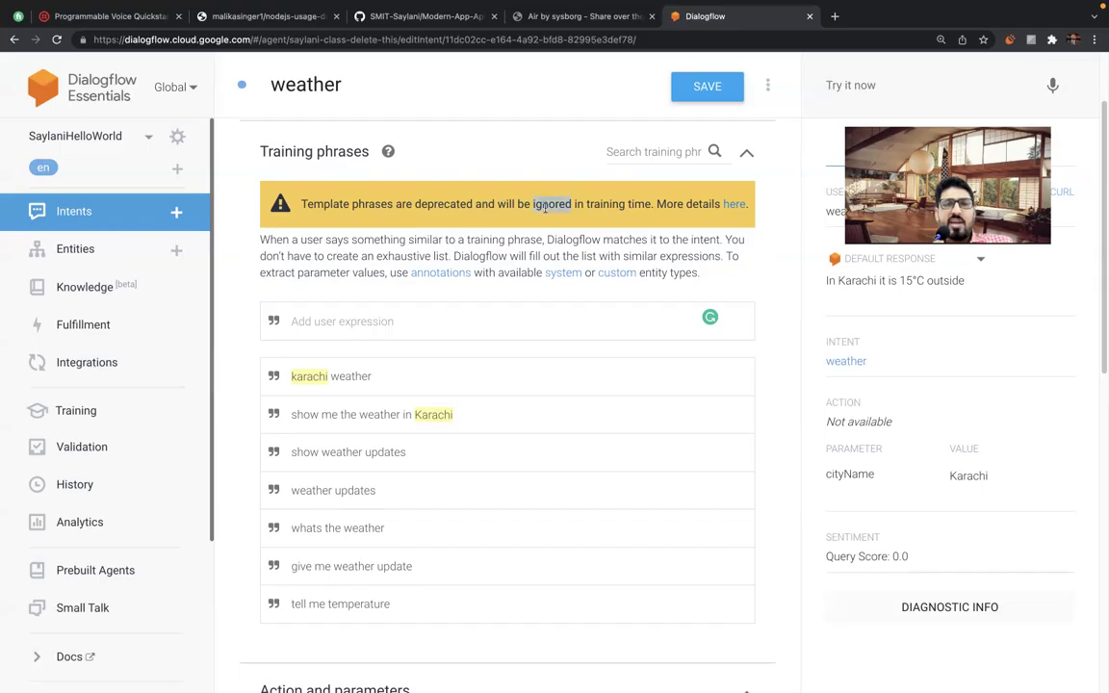
pyautogui.doubleClick(606, 204)
pyautogui.doubleClick(639, 204)
pyautogui.tripleClick(599, 205)
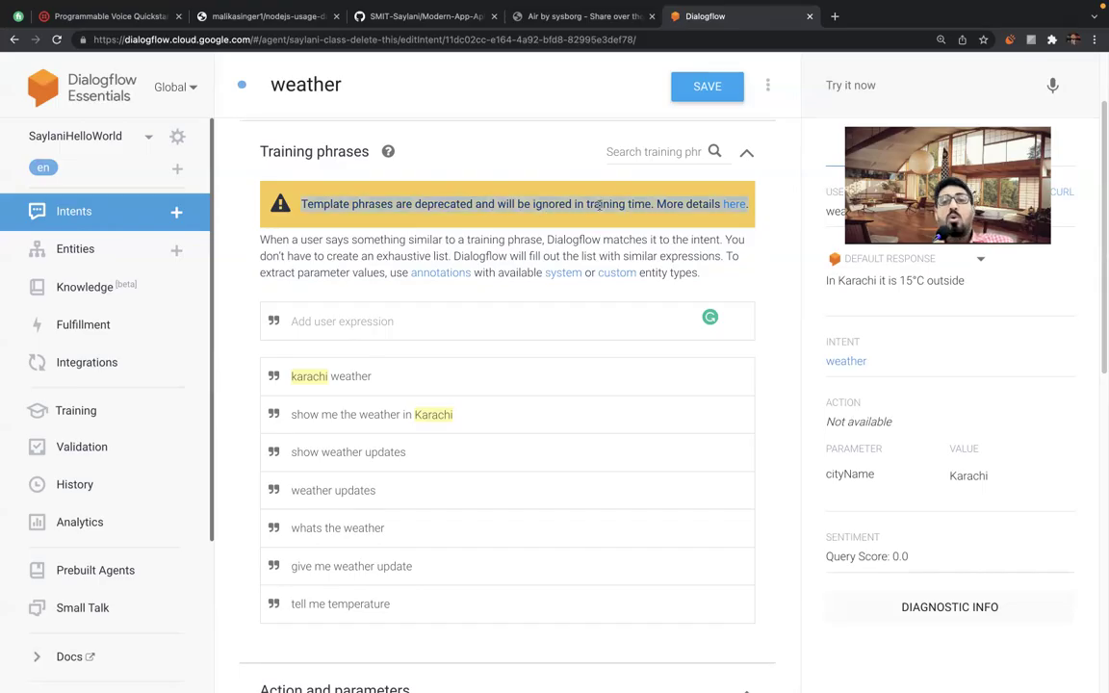
pyautogui.click(598, 205)
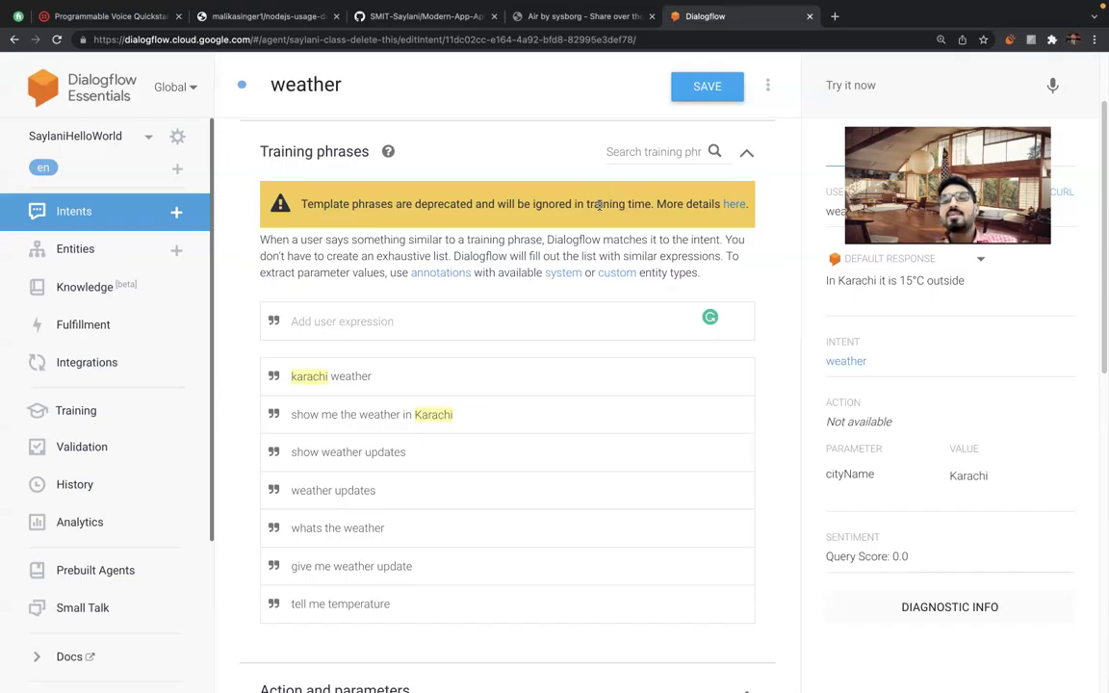
pyautogui.click(357, 318)
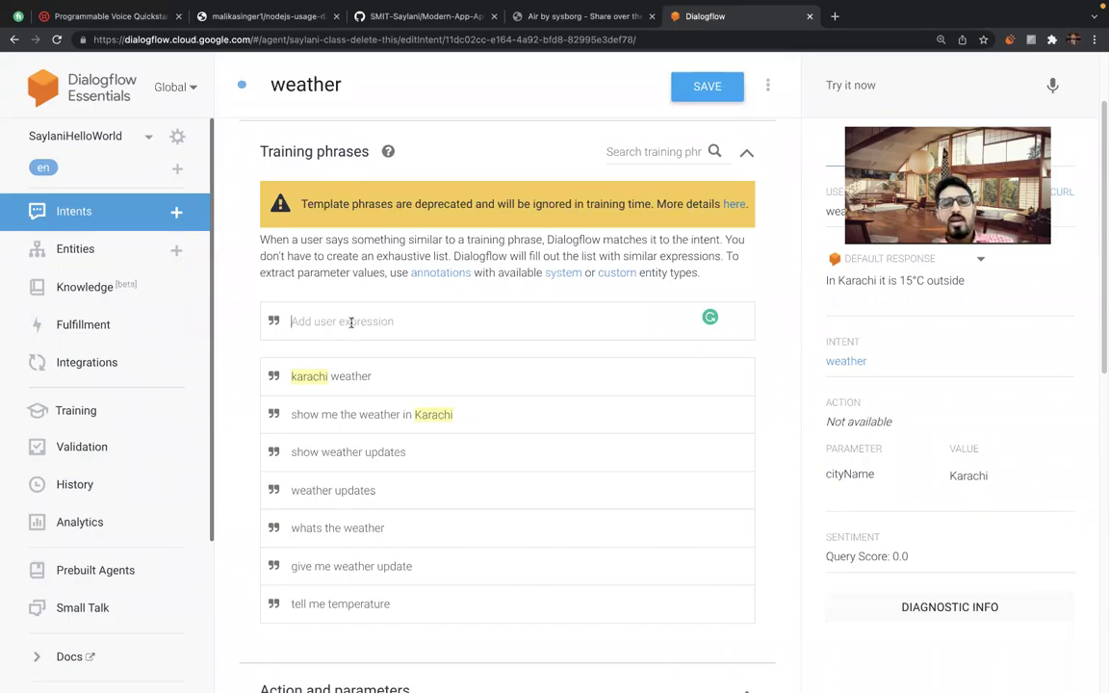
pyautogui.write('@')
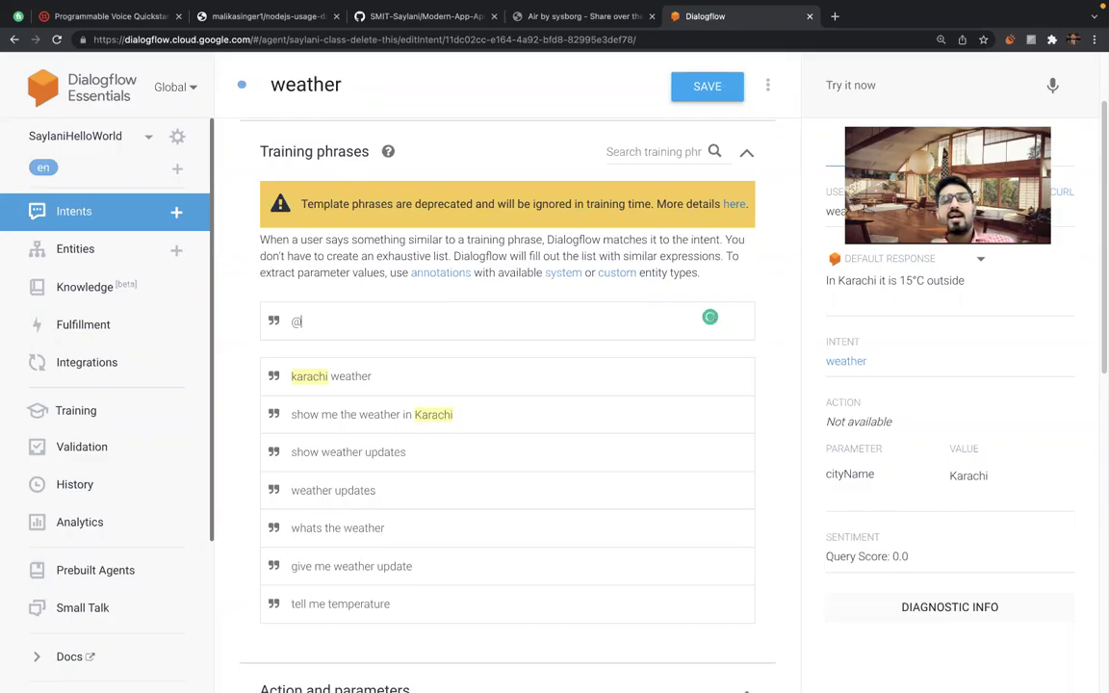
pyautogui.press('BackSpace')
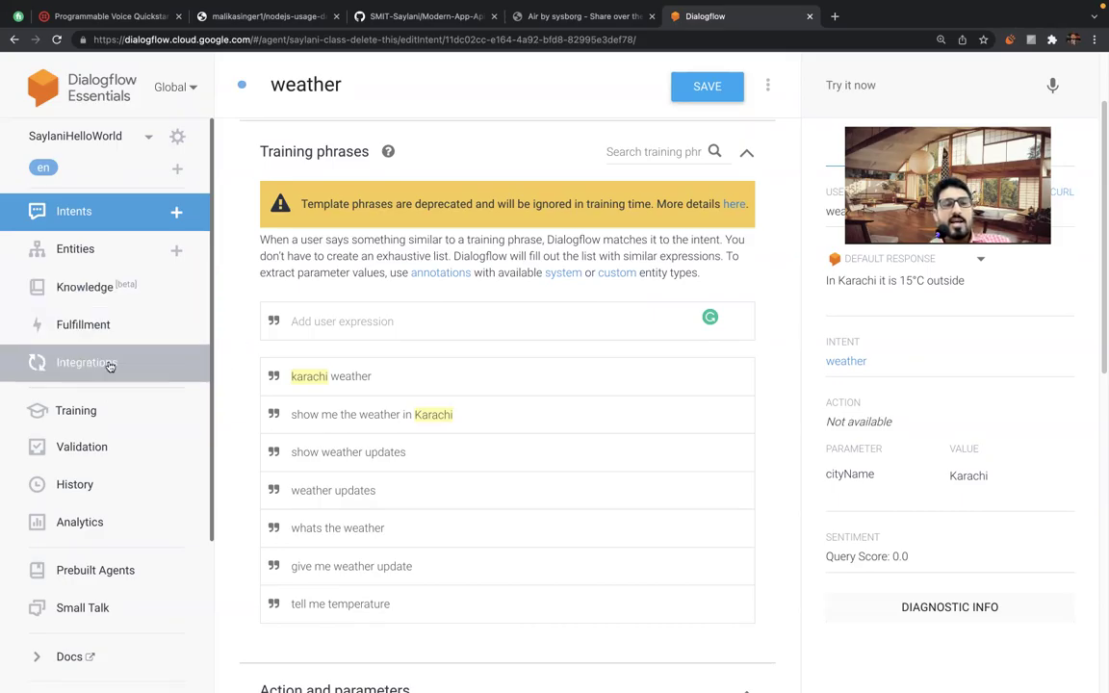
# Open Integrations and scroll through one-click telephony options like Avaya, SignalWire and Twilio.
pyautogui.click(71, 365)
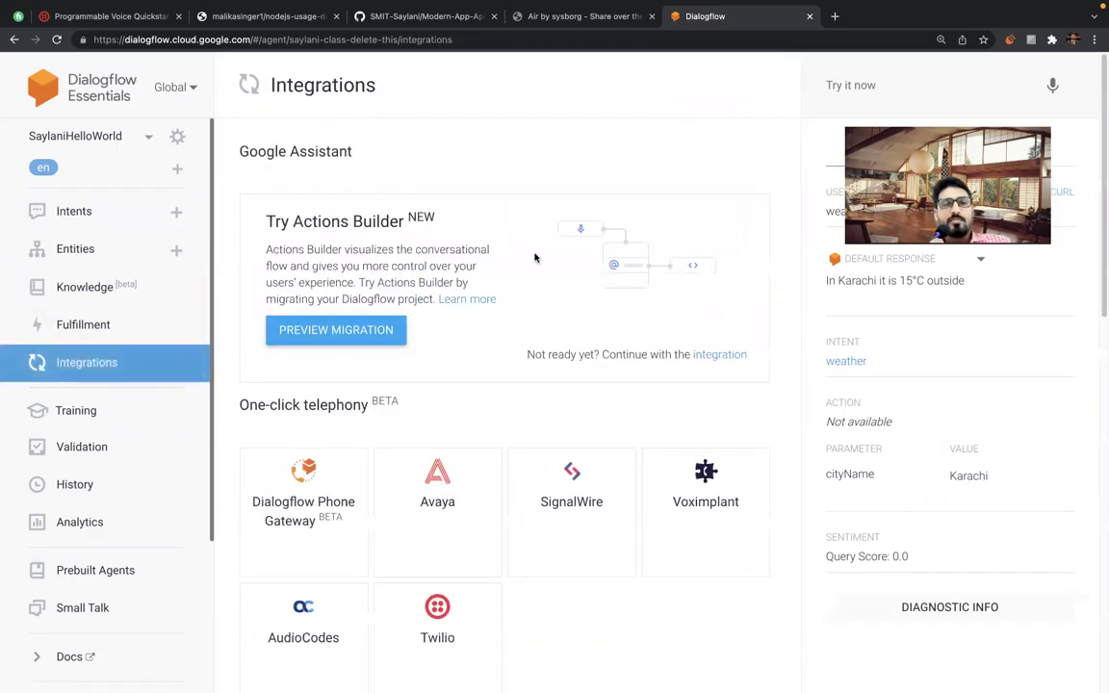
pyautogui.scroll(-3, 544, 280)
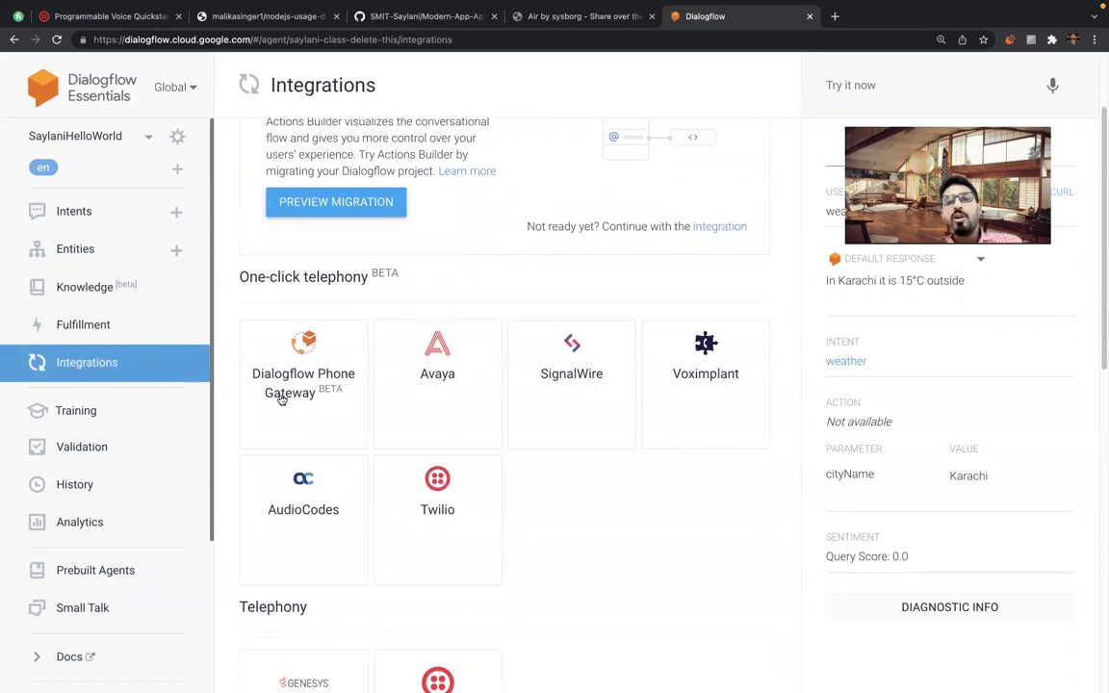
pyautogui.scroll(-2, 294, 385)
pyautogui.scroll(2, 293, 388)
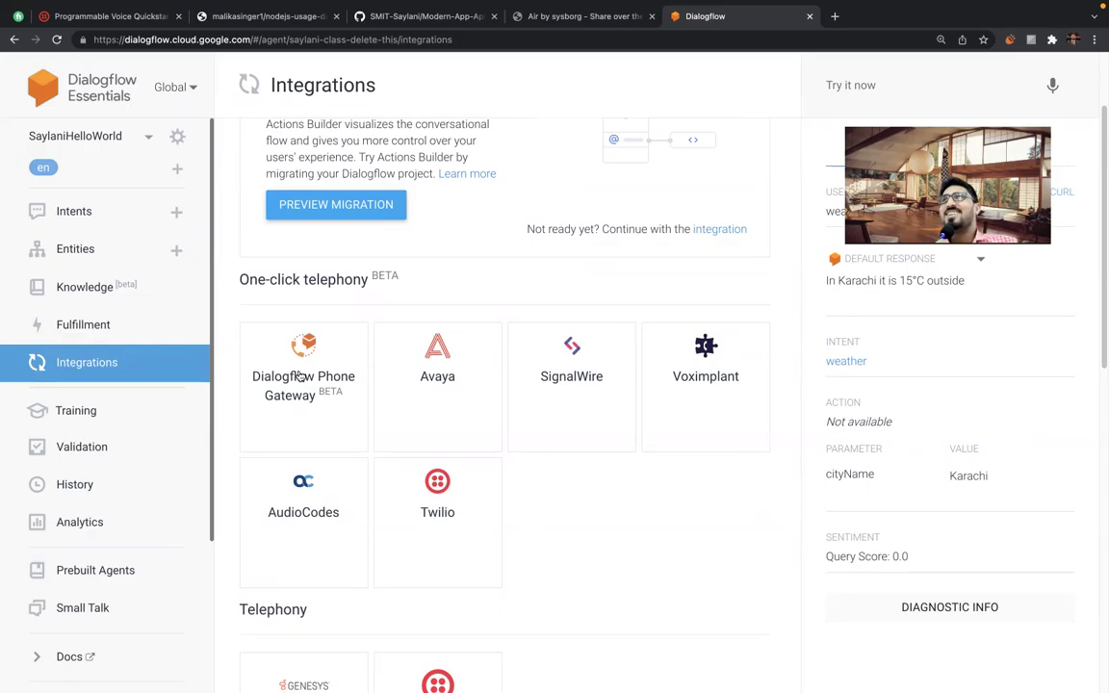
pyautogui.moveTo(554, 7)
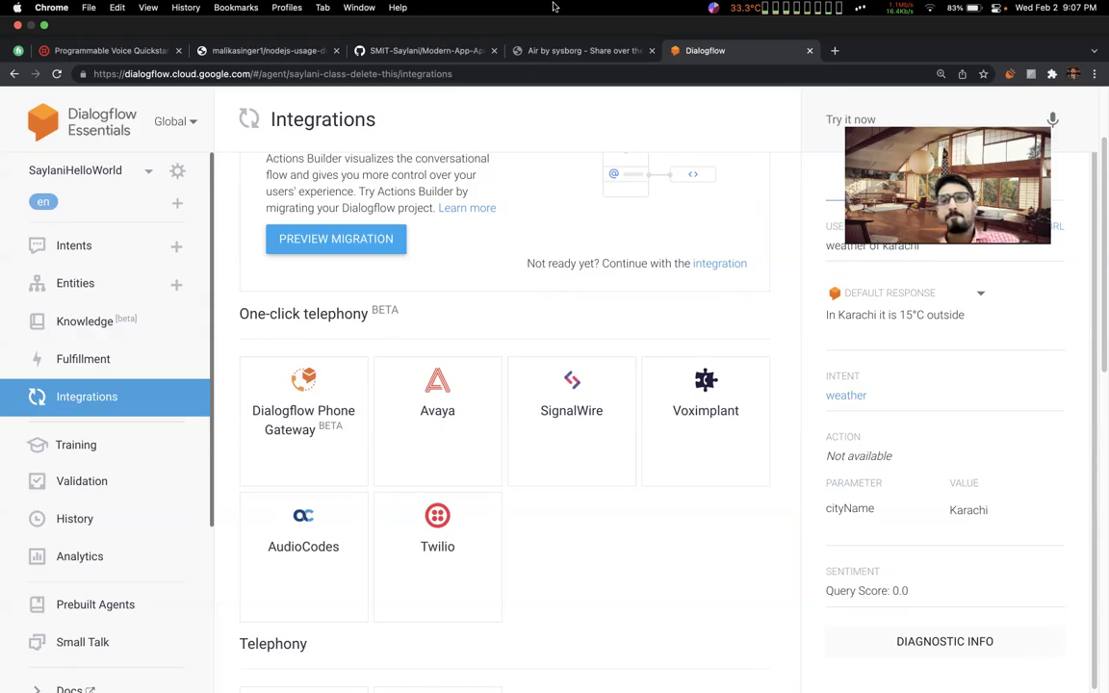
pyautogui.click(1069, 7)
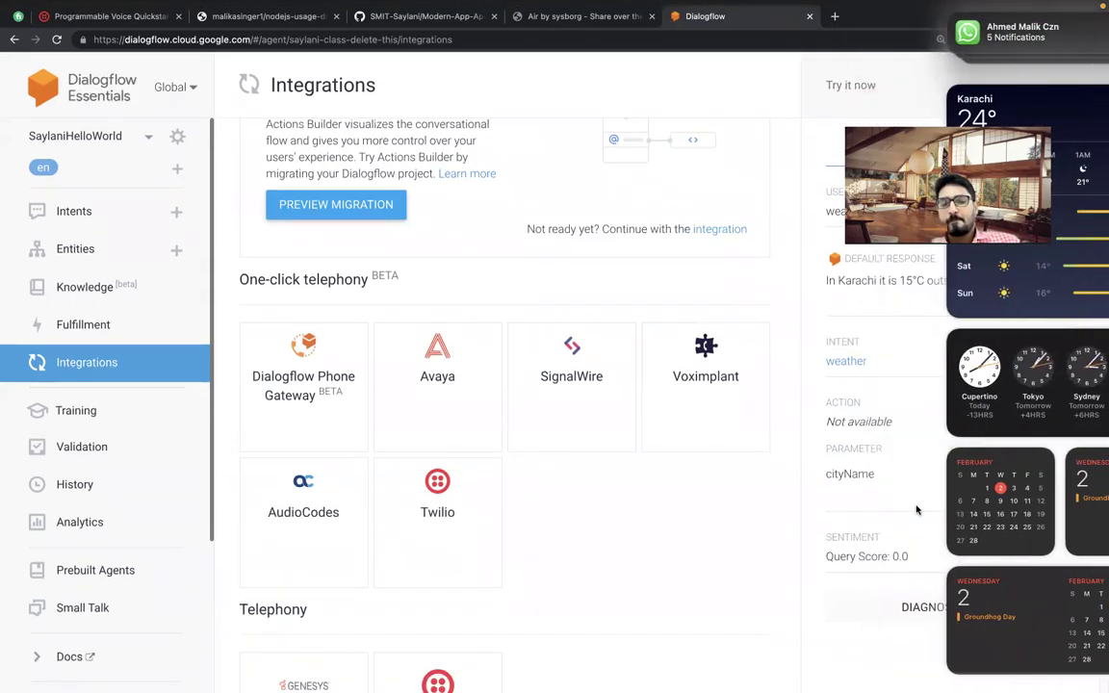
pyautogui.click(958, 502)
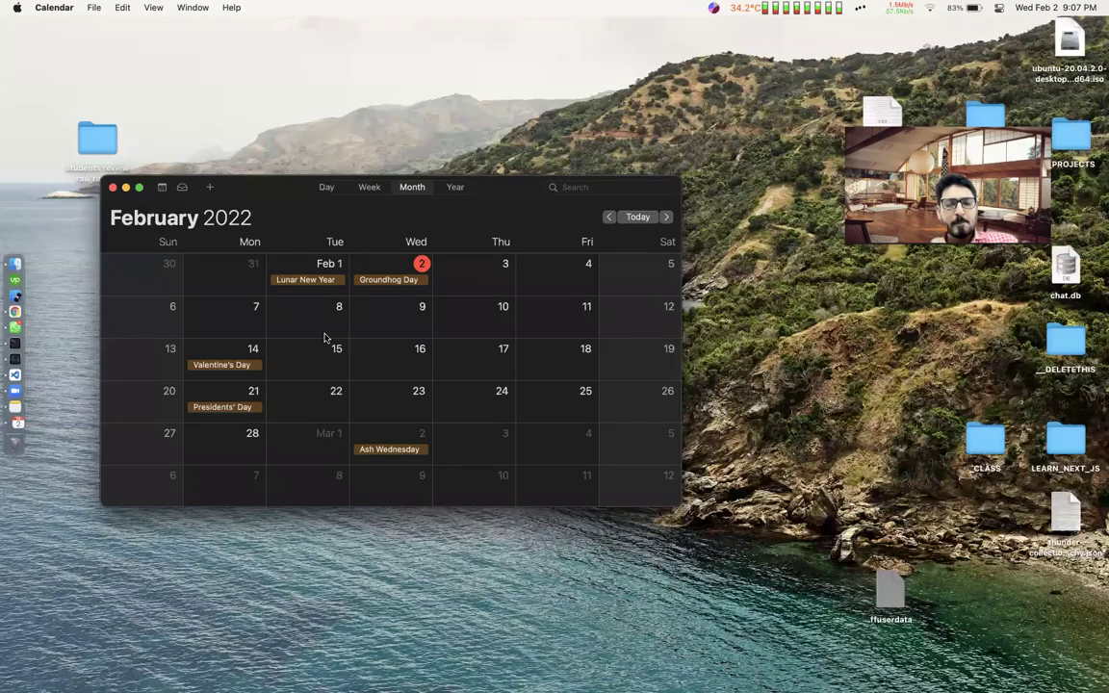
pyautogui.scroll(10, 324, 337)
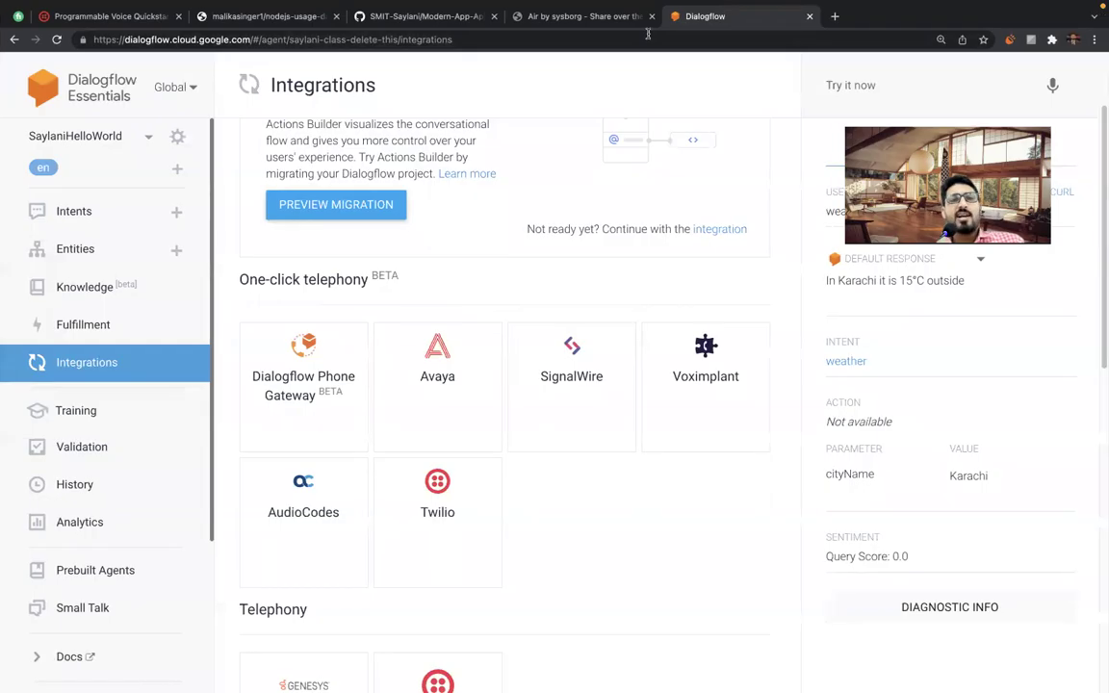
# In a new tab, load the GitHub profile and list its repositories.
pyautogui.click(429, 16)
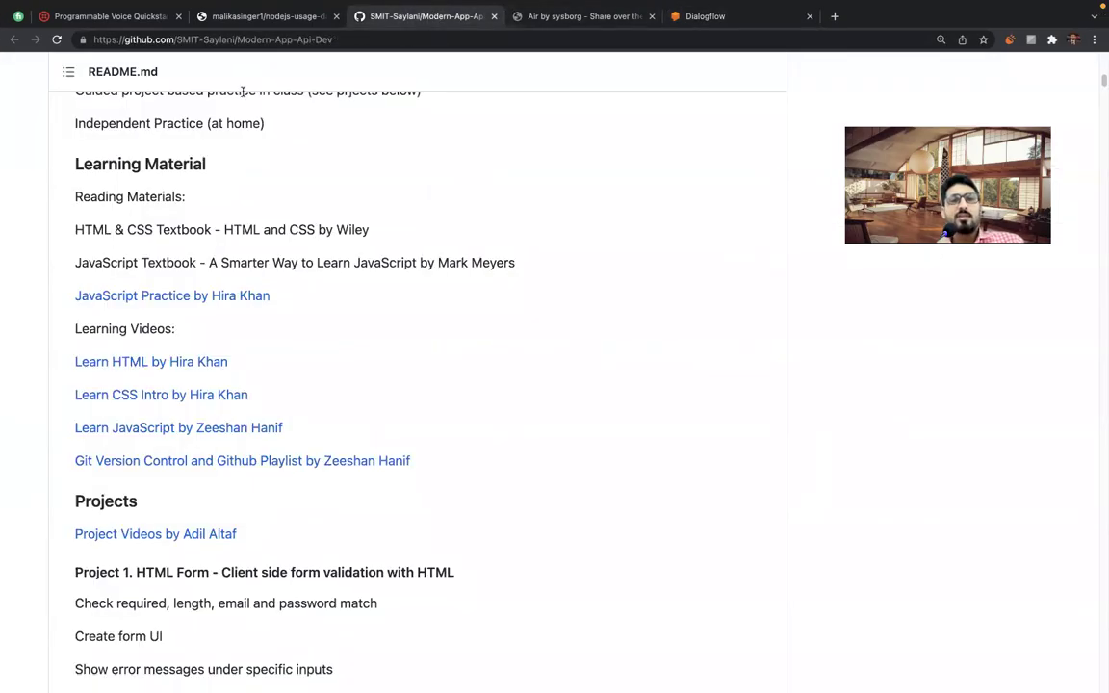
pyautogui.click(571, 19)
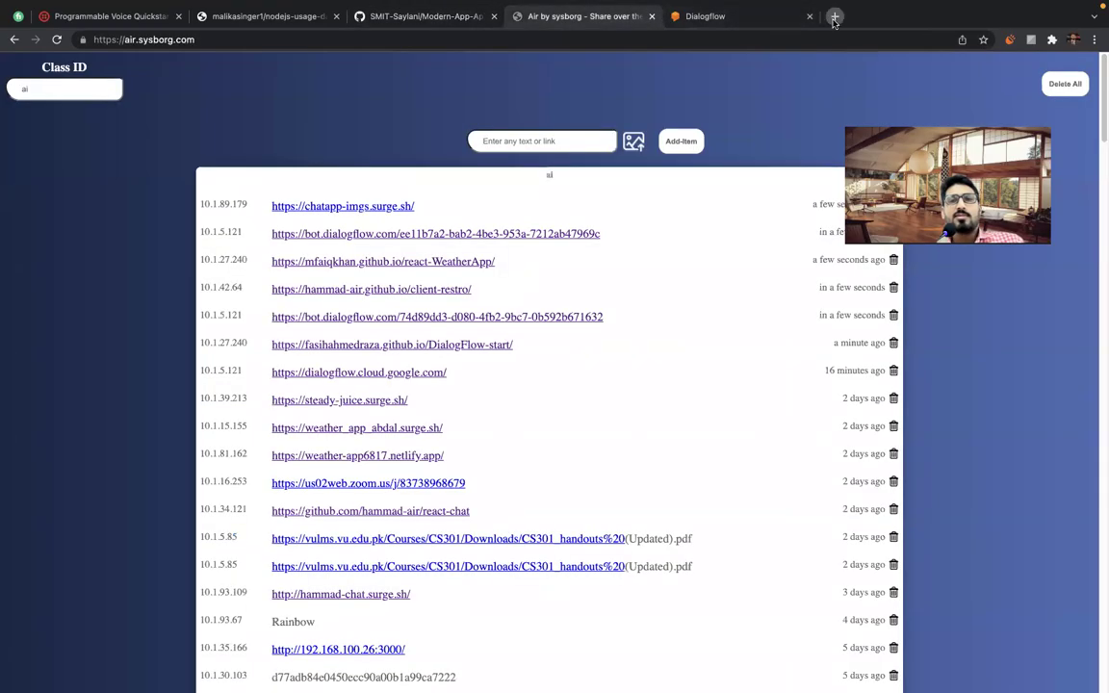
pyautogui.click(835, 16)
pyautogui.write('github')
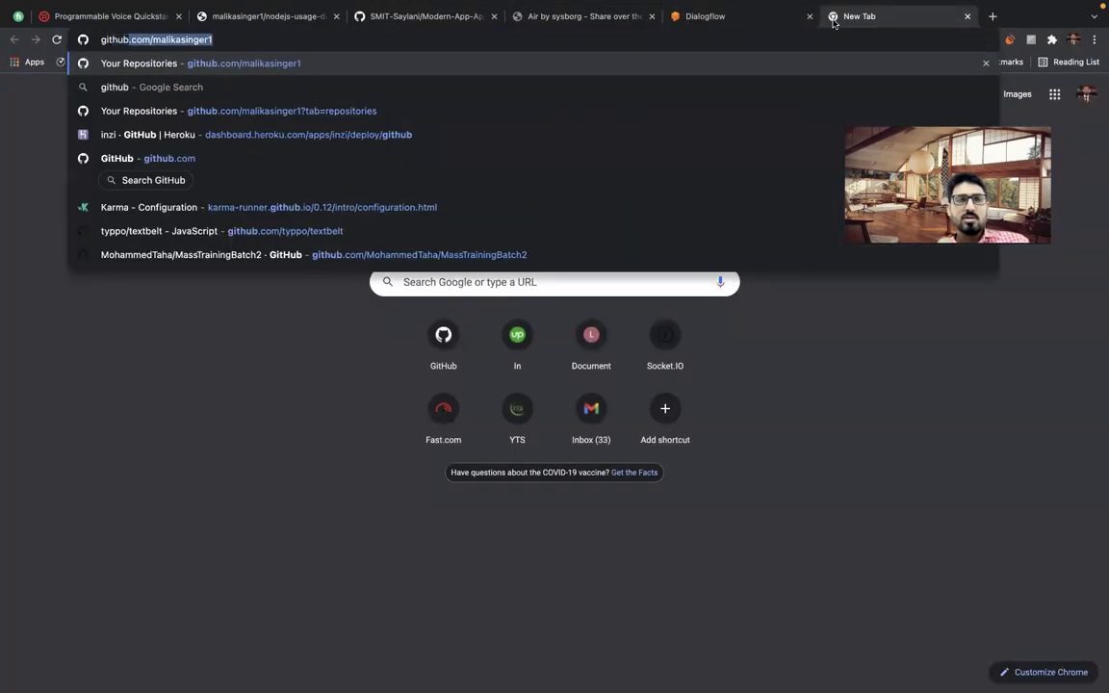
pyautogui.press('Right')
pyautogui.press('Return')
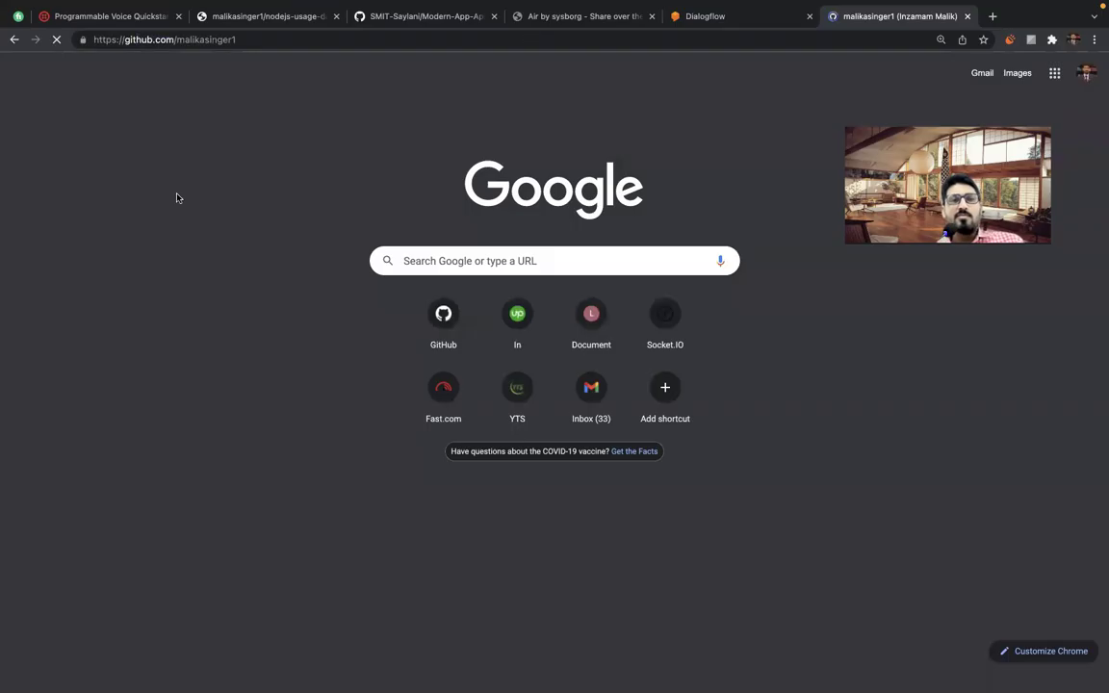
pyautogui.click(470, 149)
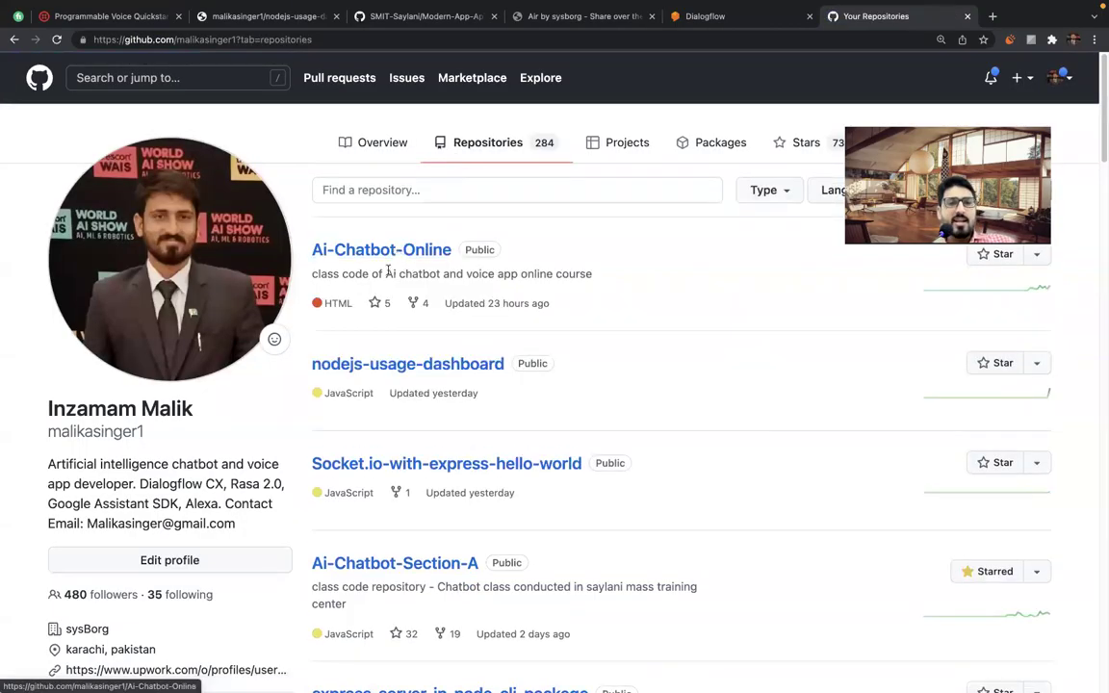
# Open Ai-Chatbot-Section-A's commits and page back to the Oct 4, 2021 Initial commit.
pyautogui.scroll(-1, 419, 475)
pyautogui.scroll(-1, 419, 474)
pyautogui.click(402, 443)
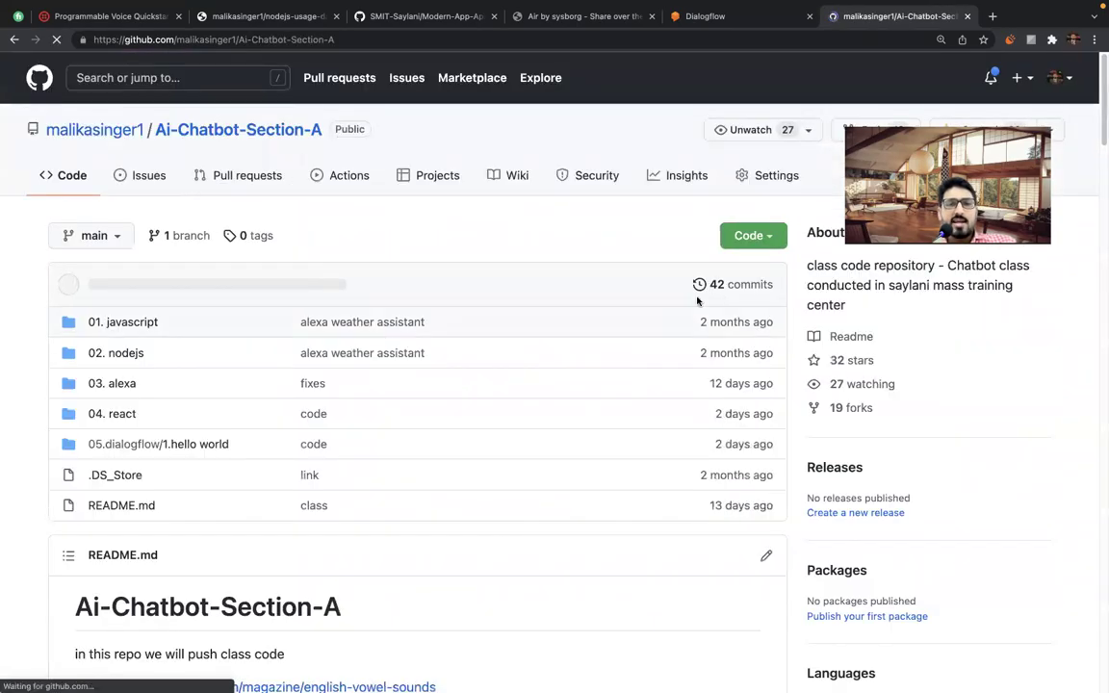
pyautogui.click(747, 284)
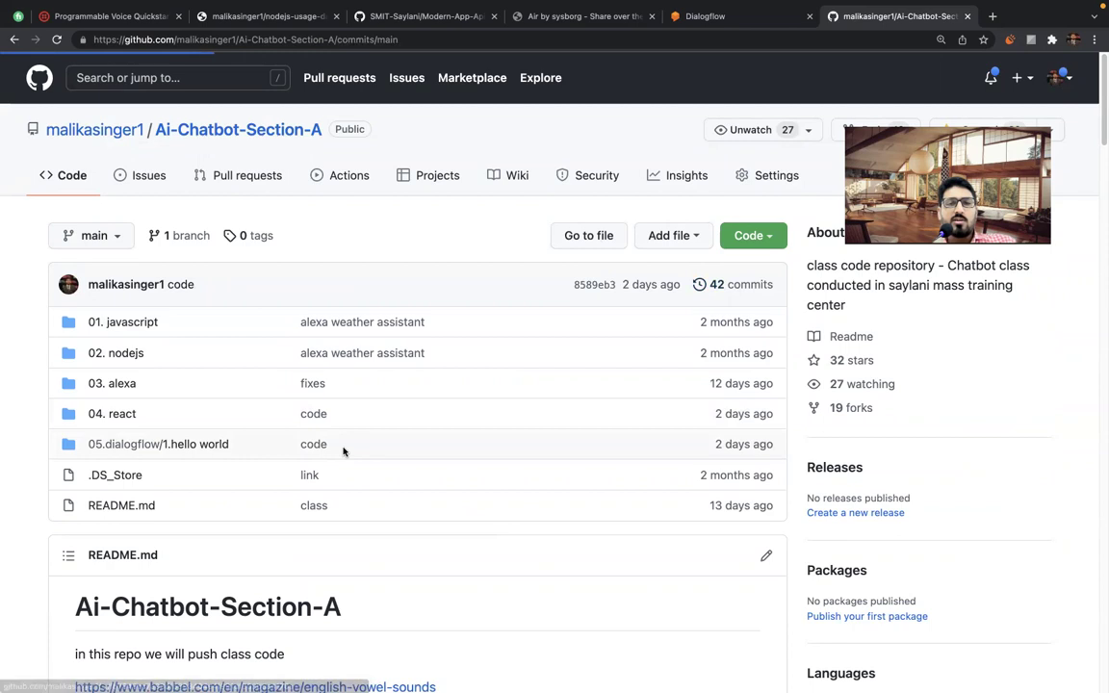
pyautogui.scroll(-20, 343, 450)
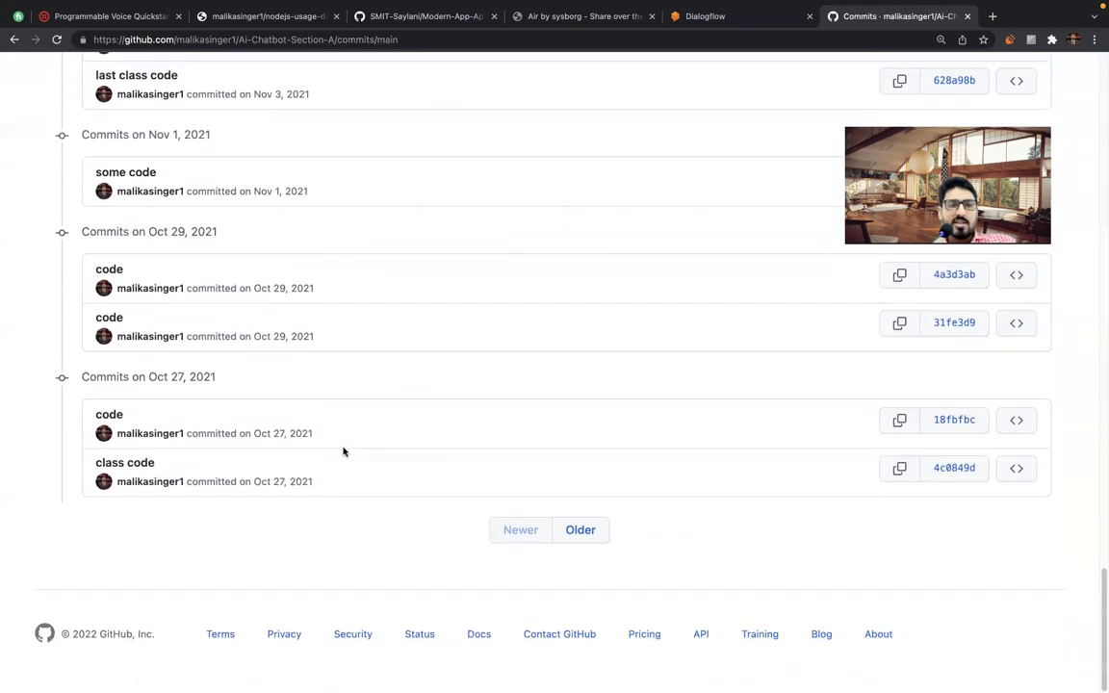
pyautogui.click(582, 537)
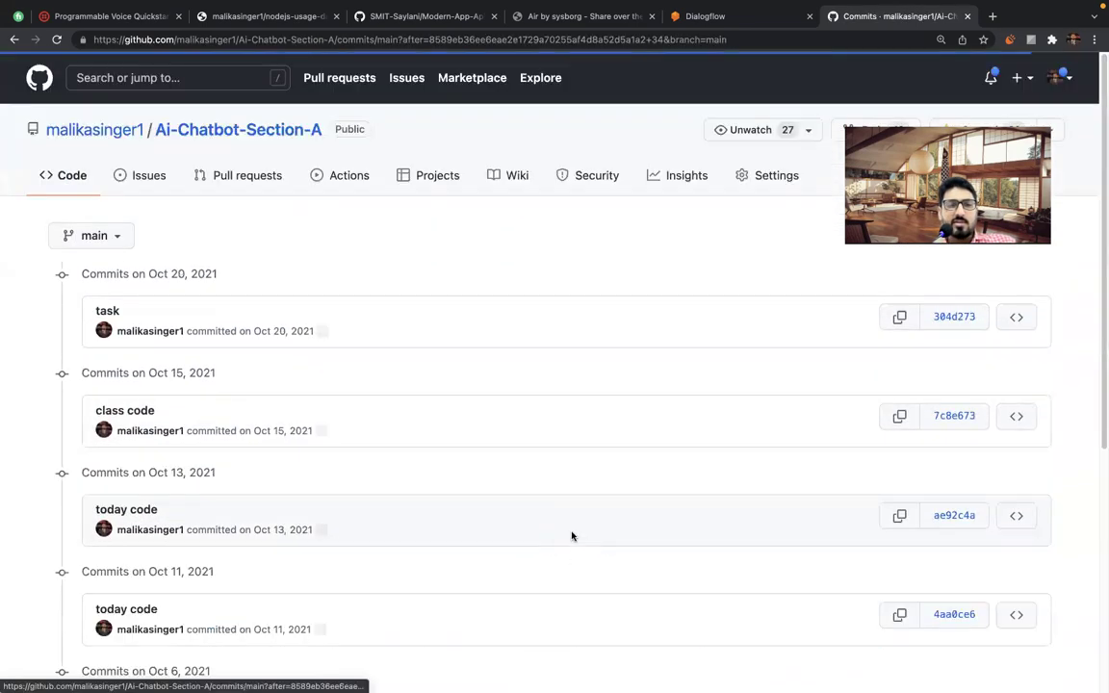
pyautogui.scroll(-5, 571, 532)
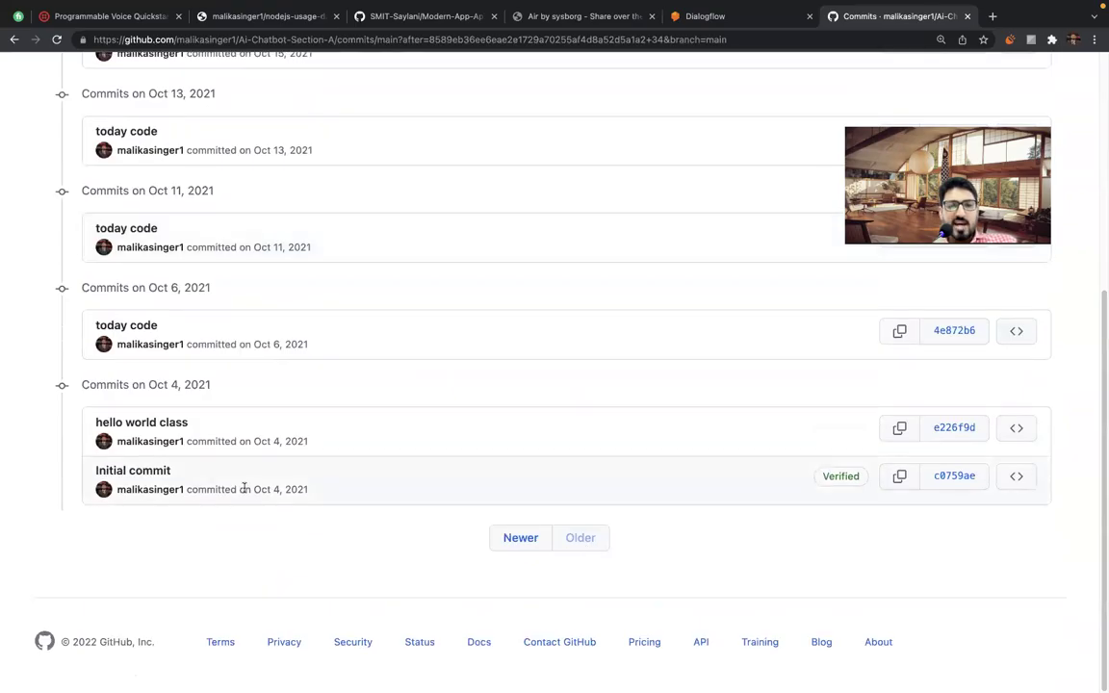
pyautogui.tripleClick(260, 489)
pyautogui.click(257, 506)
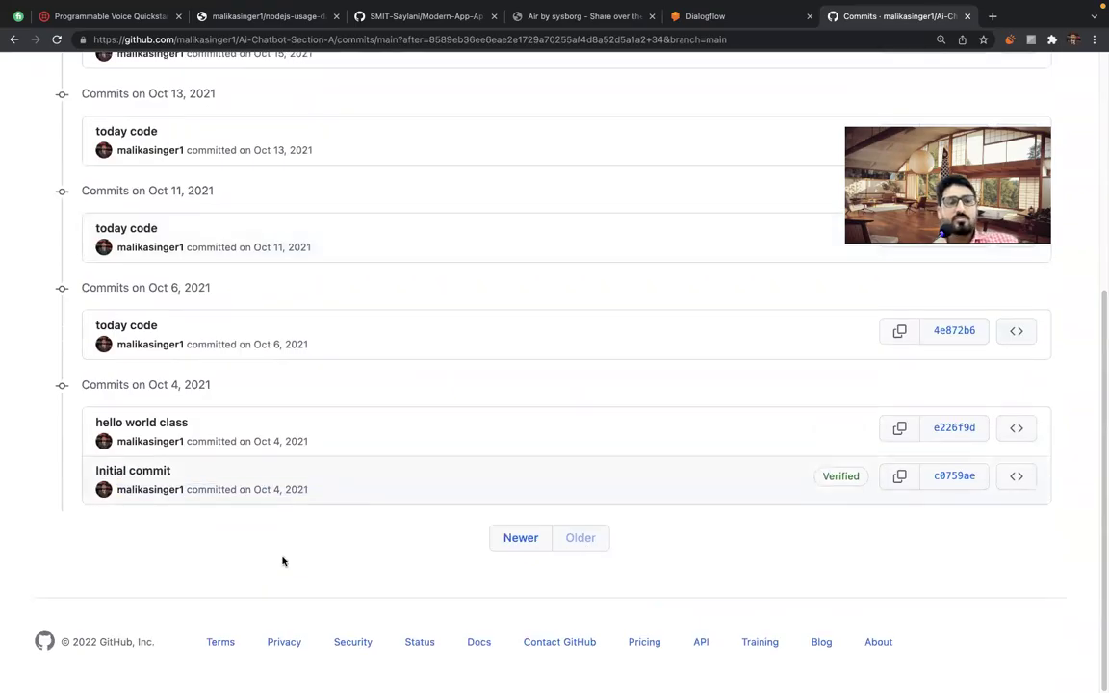
pyautogui.scroll(10, 547, 253)
# Close the commit history tab and open Calendar showing February 2022.
pyautogui.press('super+w')
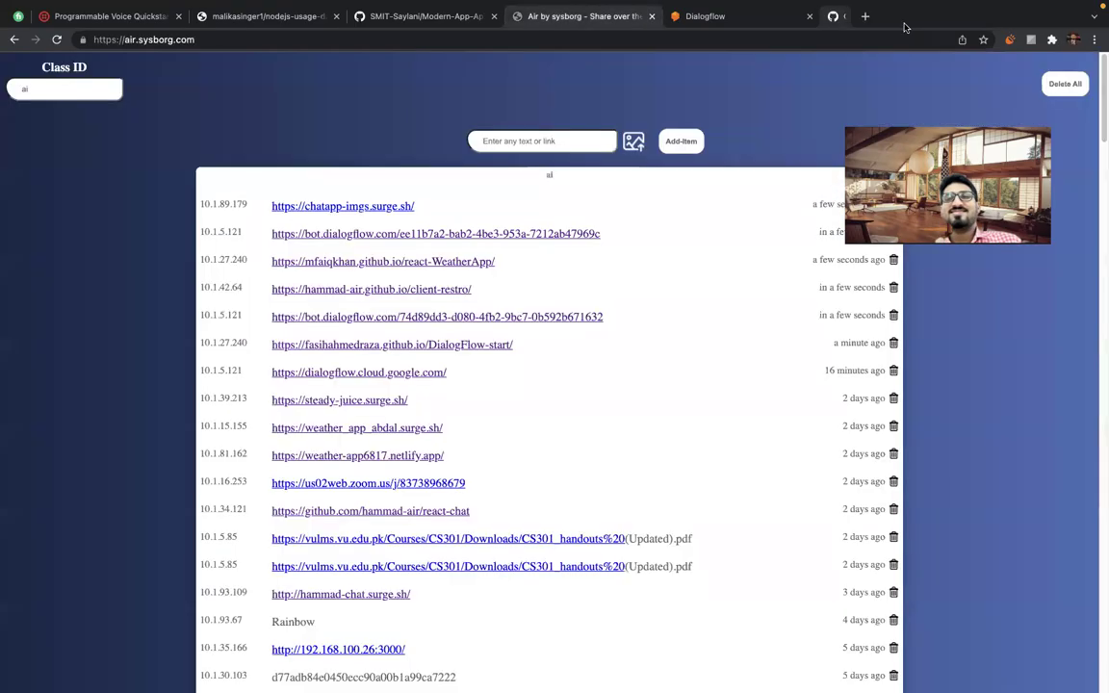
pyautogui.hotkey('ctrl', 'Left')
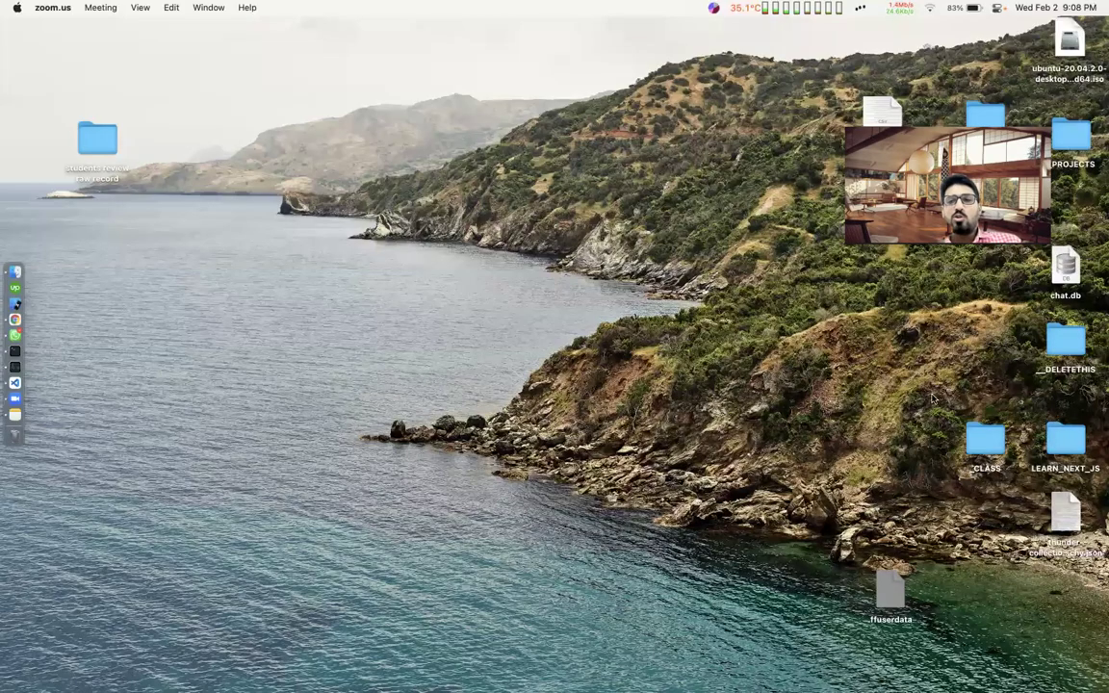
pyautogui.hotkey('ctrl', 'Right')
pyautogui.click(1009, 465)
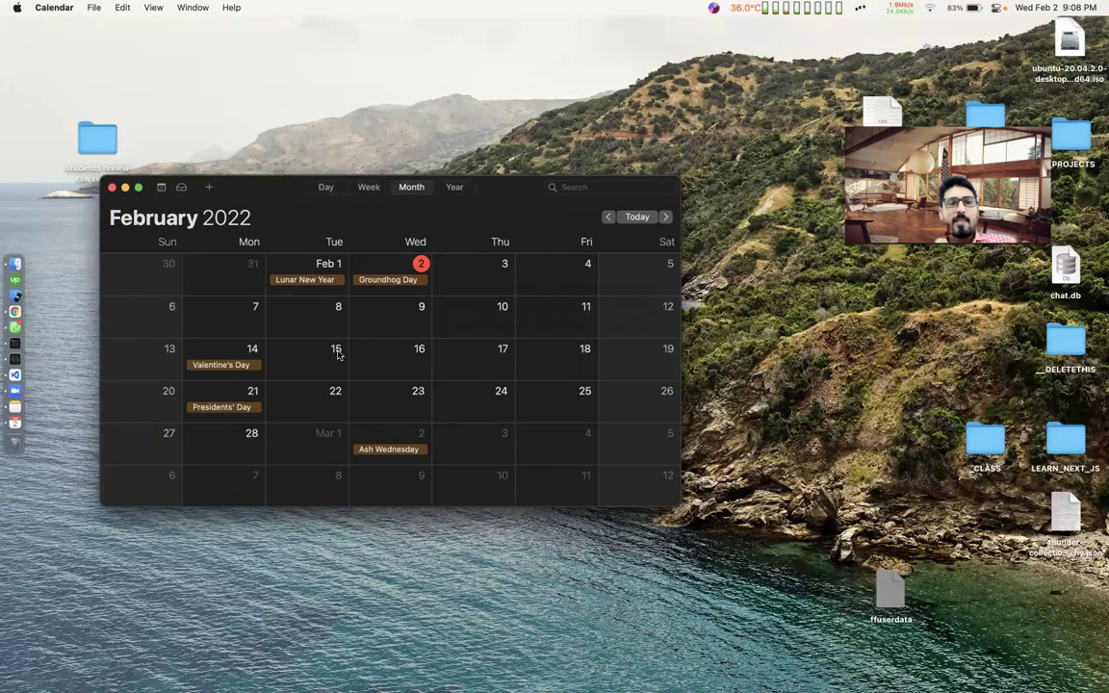
# Scroll the month view to March 2022, then close the Calendar window.
pyautogui.scroll(-5, 337, 355)
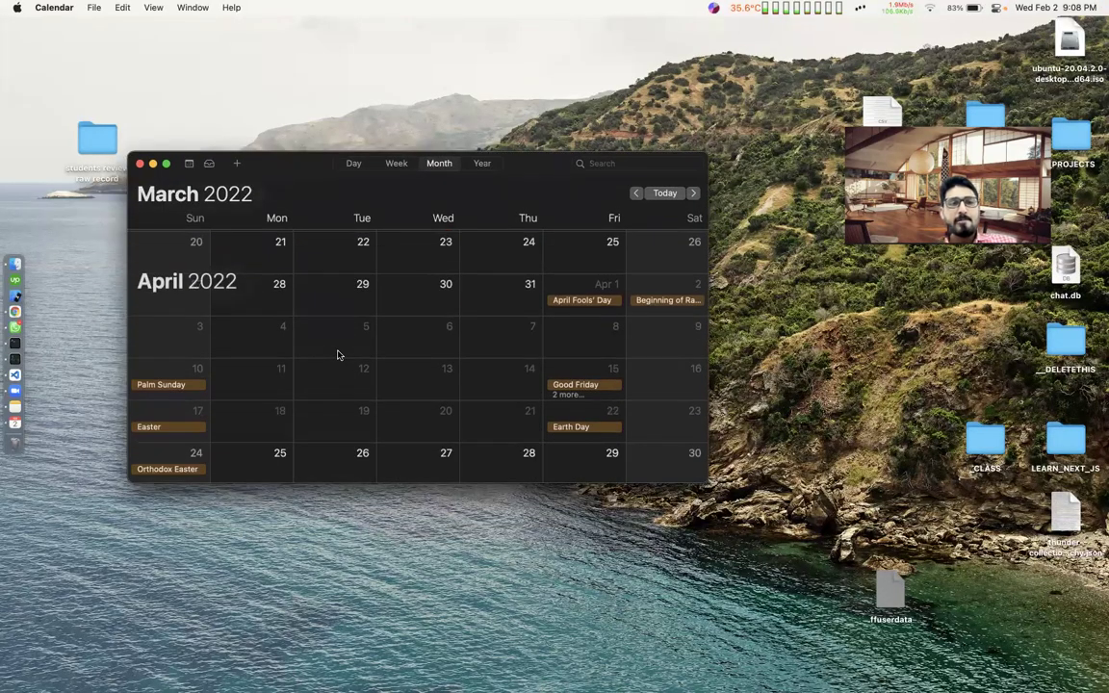
pyautogui.scroll(-5, 337, 355)
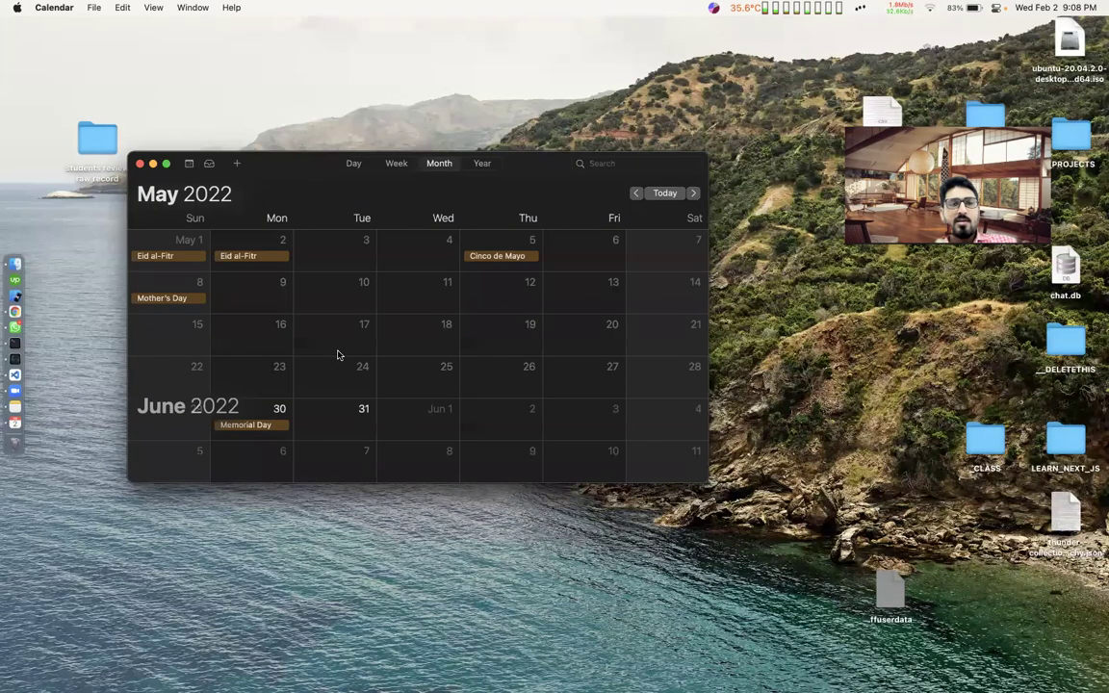
pyautogui.scroll(10, 337, 355)
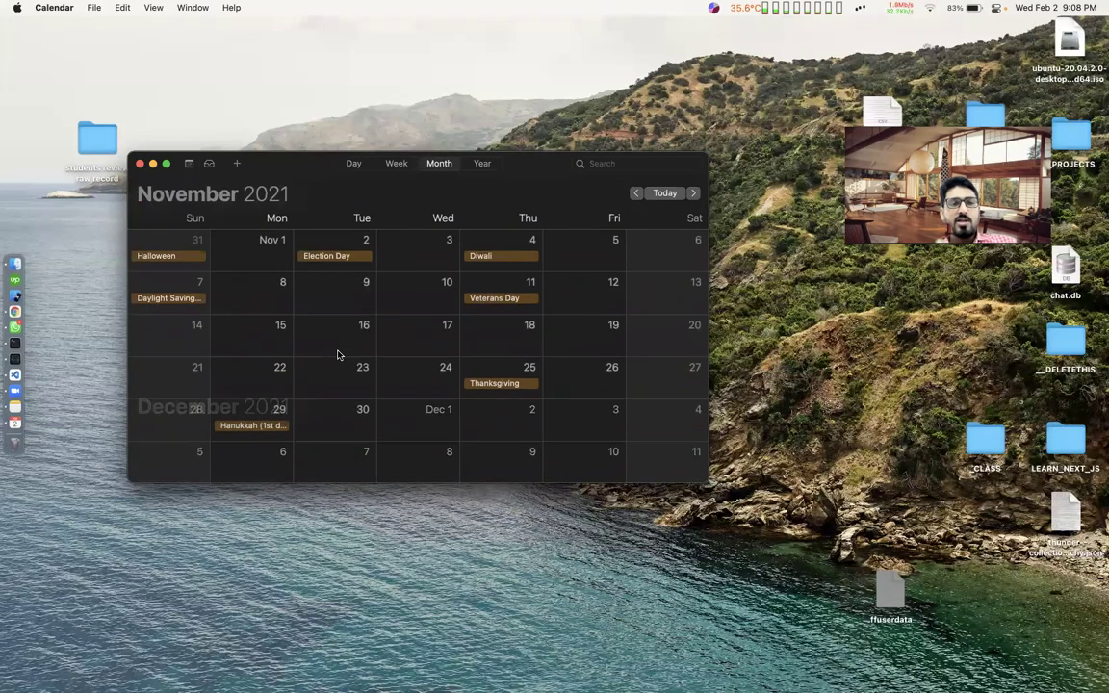
pyautogui.scroll(3, 318, 289)
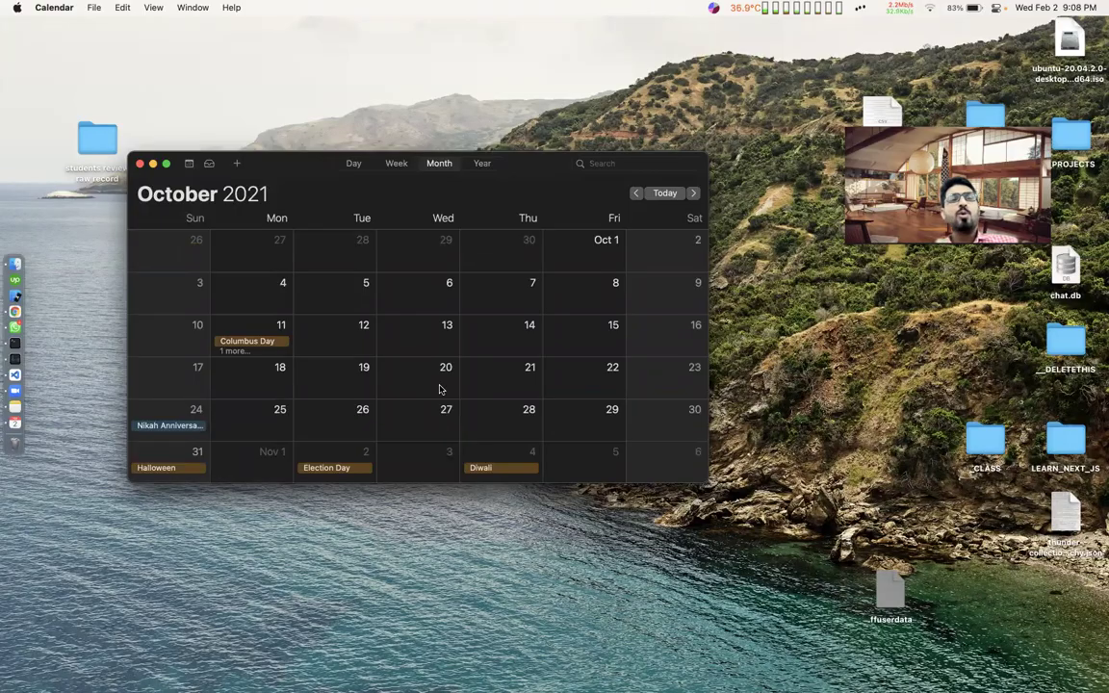
pyautogui.scroll(-2, 440, 389)
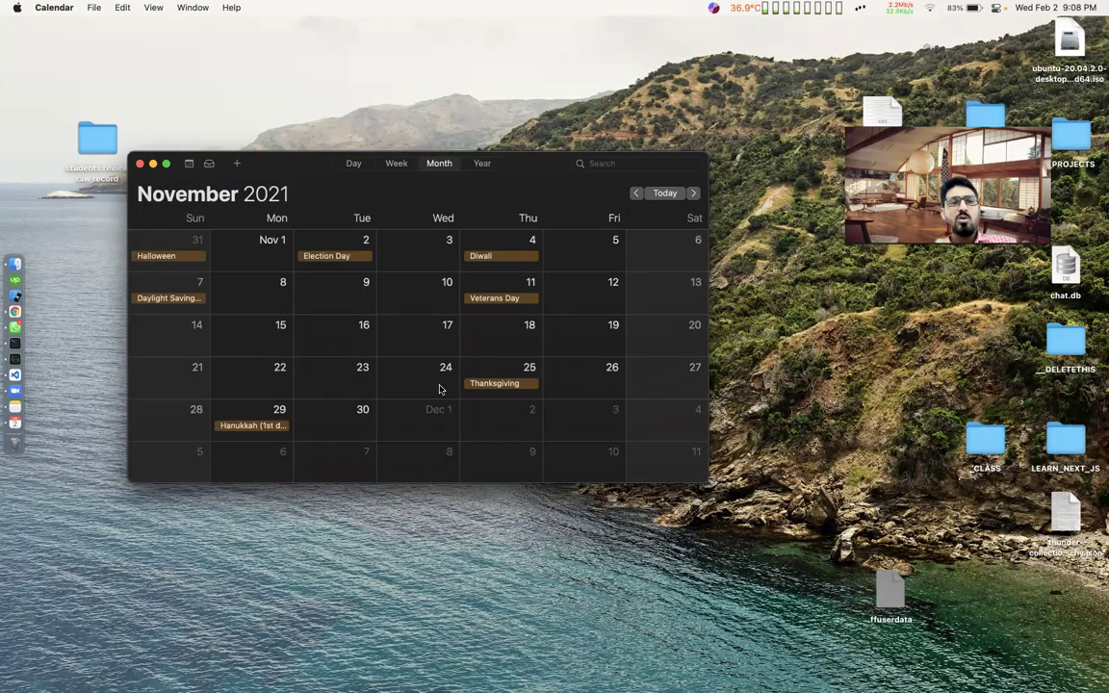
pyautogui.scroll(-2, 440, 389)
pyautogui.scroll(-2, 440, 388)
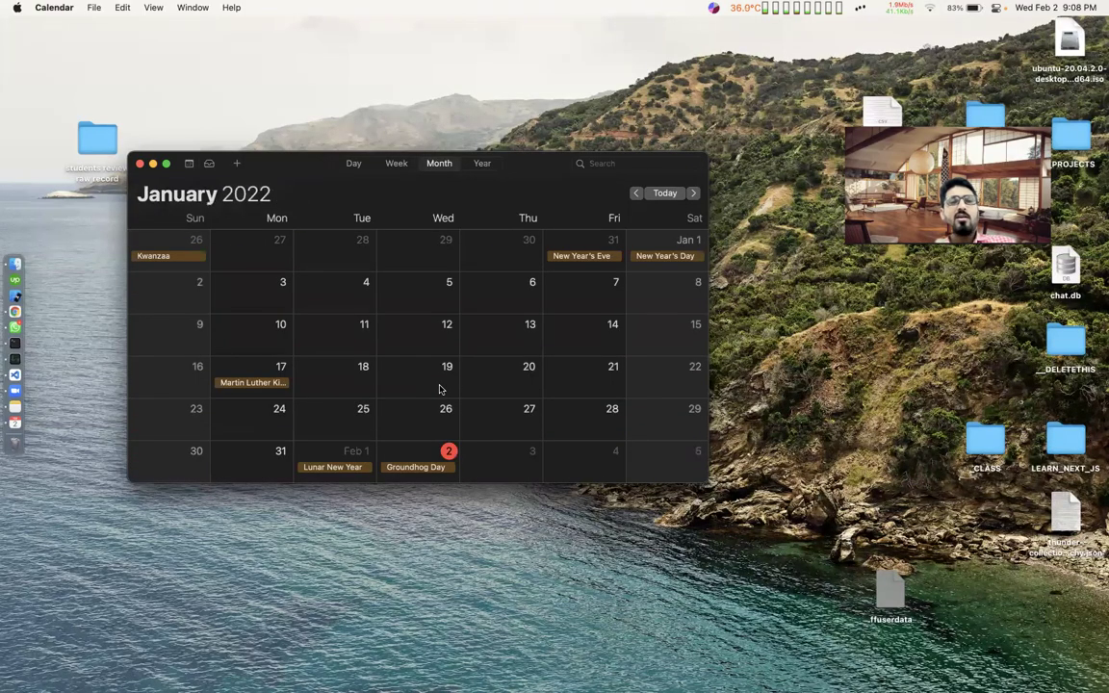
pyautogui.scroll(-2, 440, 389)
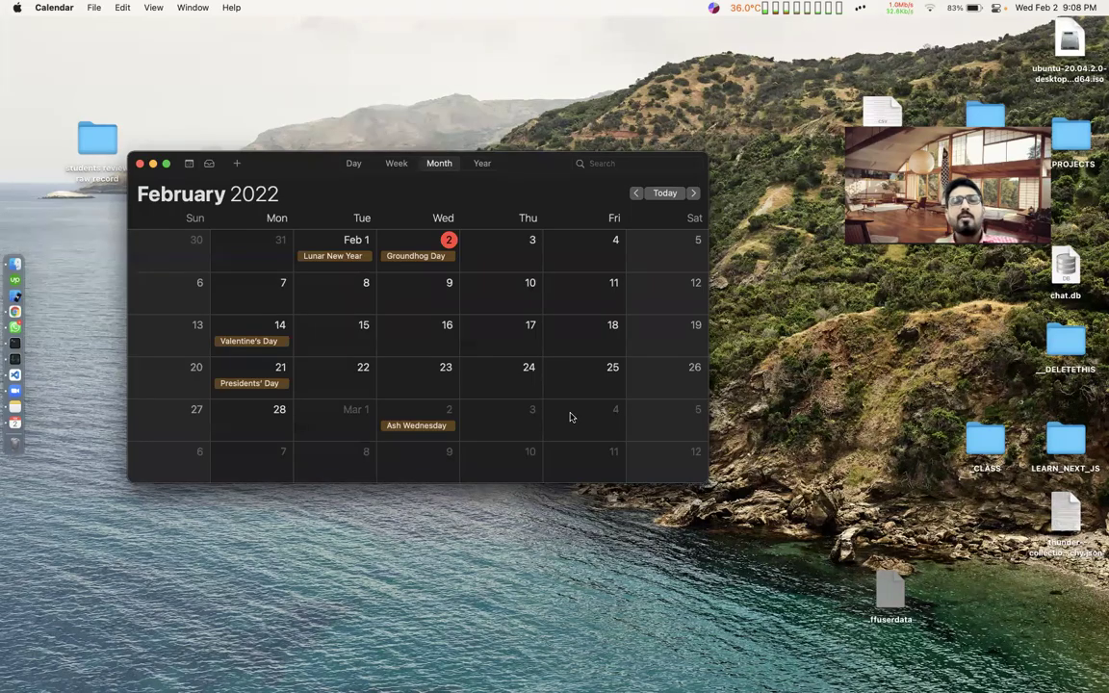
pyautogui.scroll(-2, 569, 416)
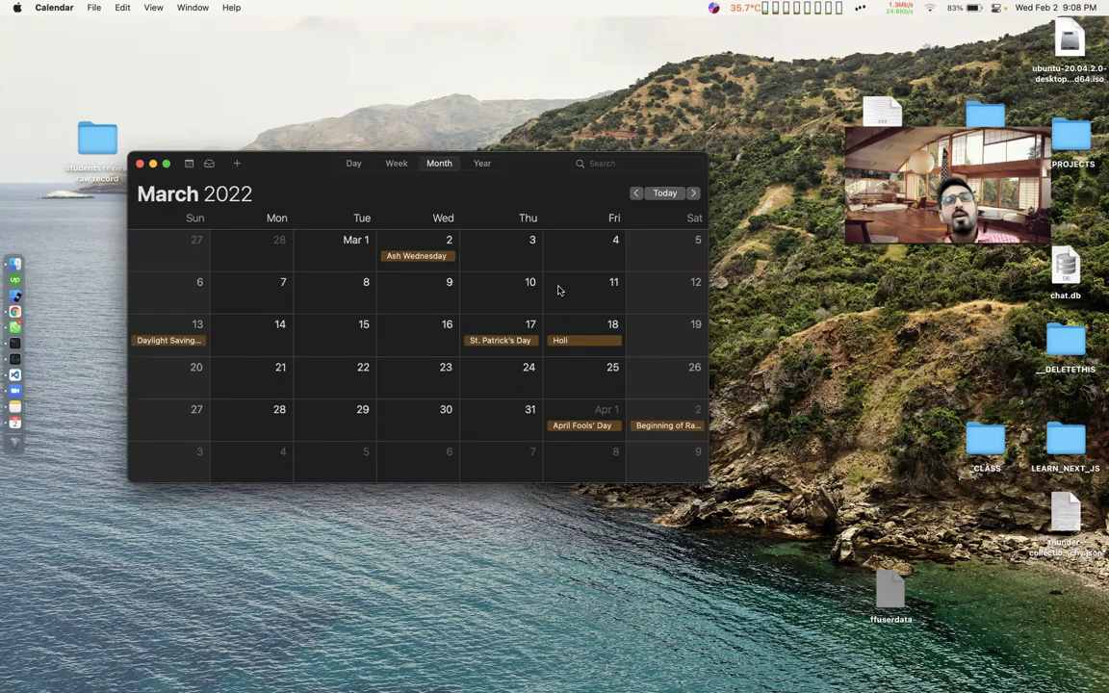
pyautogui.click(140, 166)
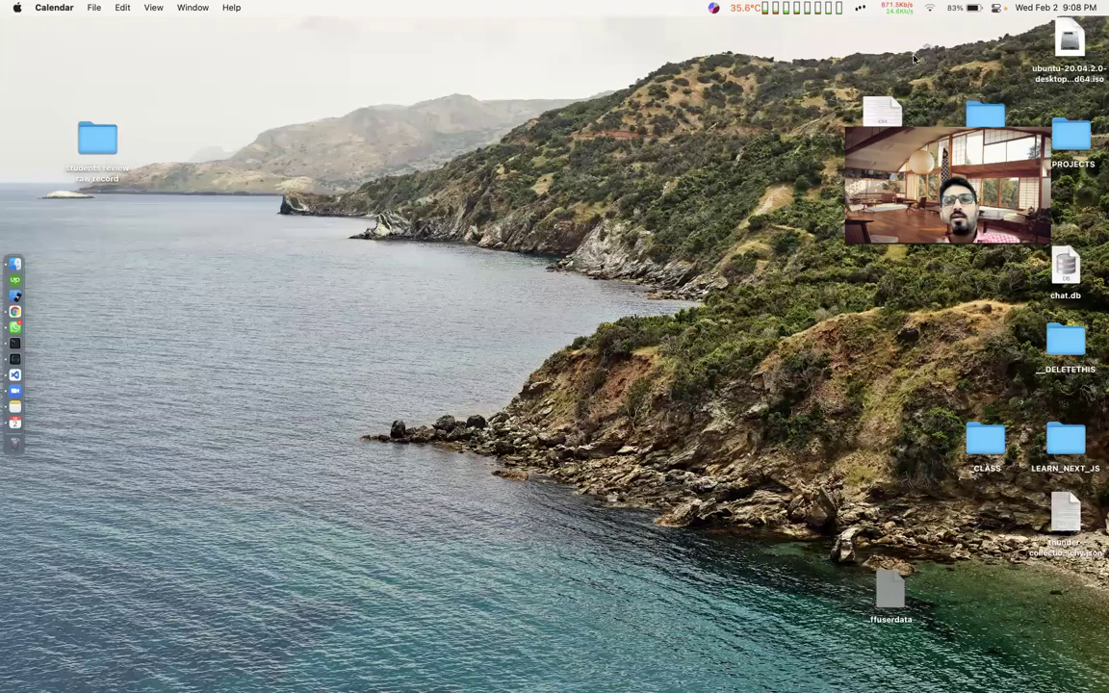
# Check Notification Center's weather and calendar widgets, close Calendar, and return to Chrome.
pyautogui.hscroll(-5, 914, 59)
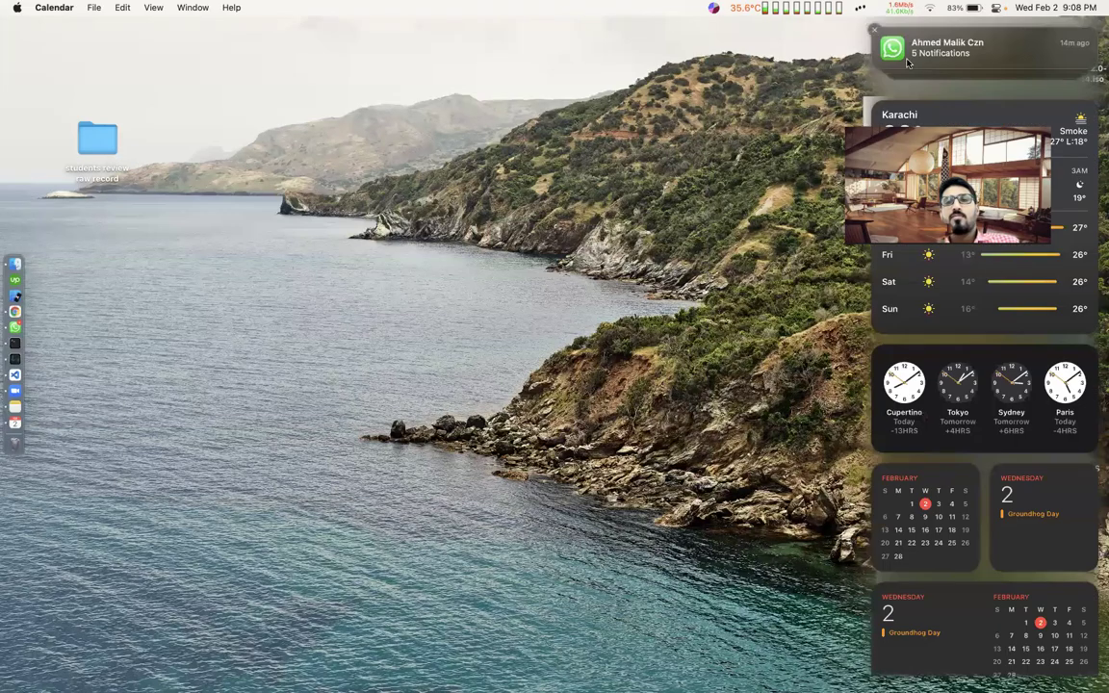
pyautogui.scroll(-3, 963, 289)
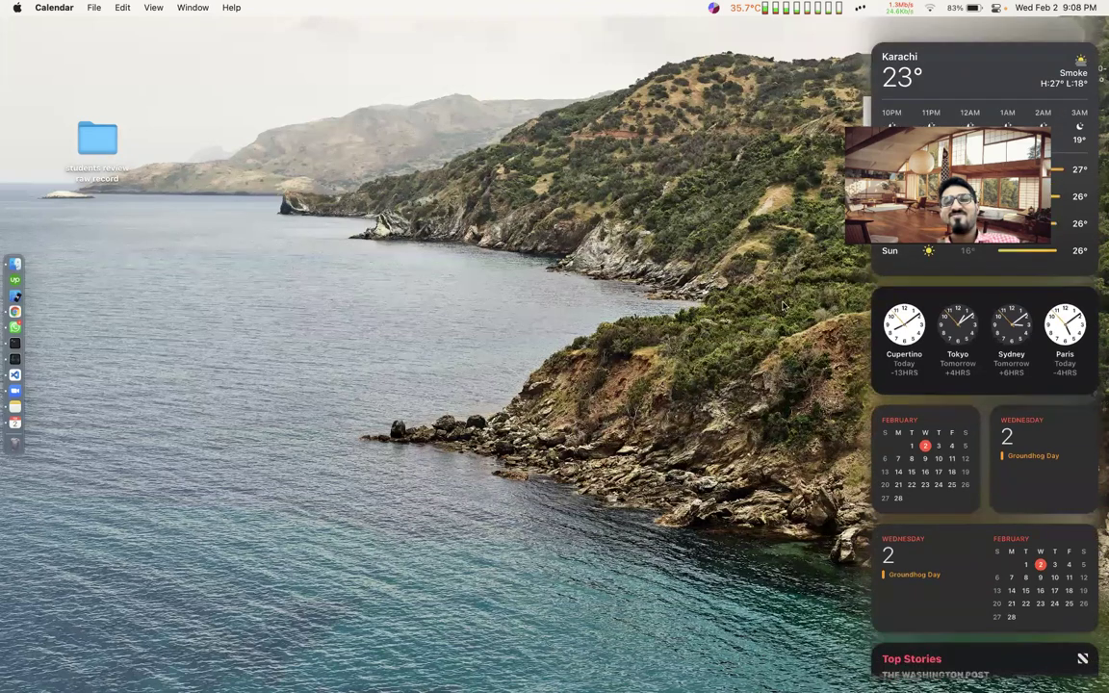
pyautogui.click(921, 453)
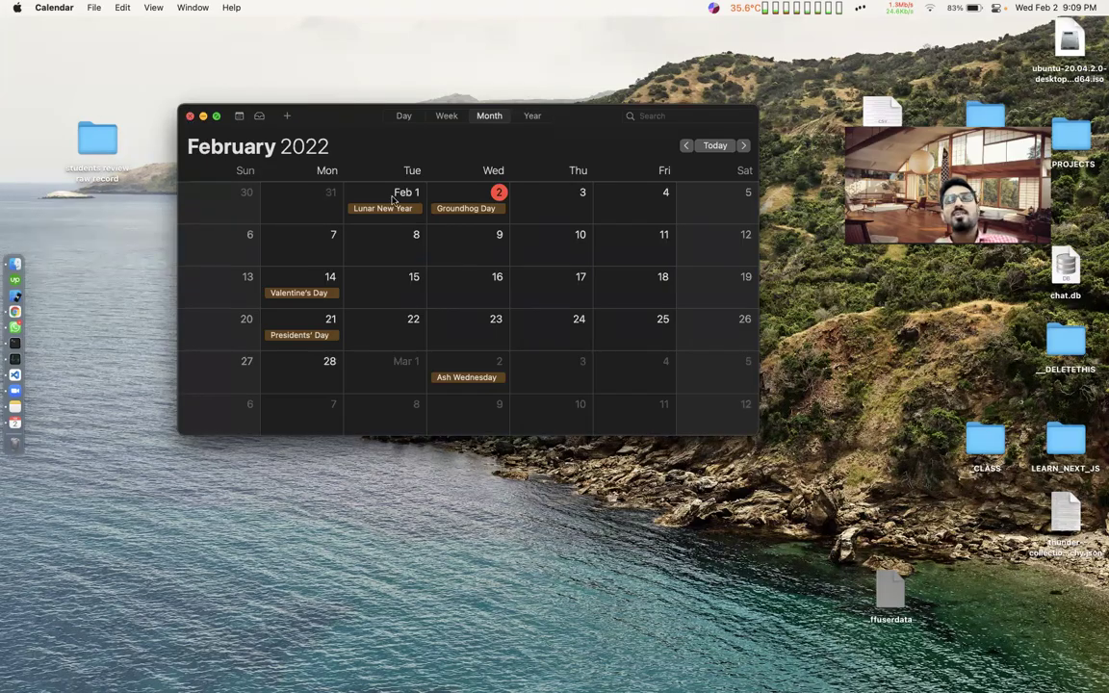
pyautogui.press('super+w')
pyautogui.press('super+Tab')
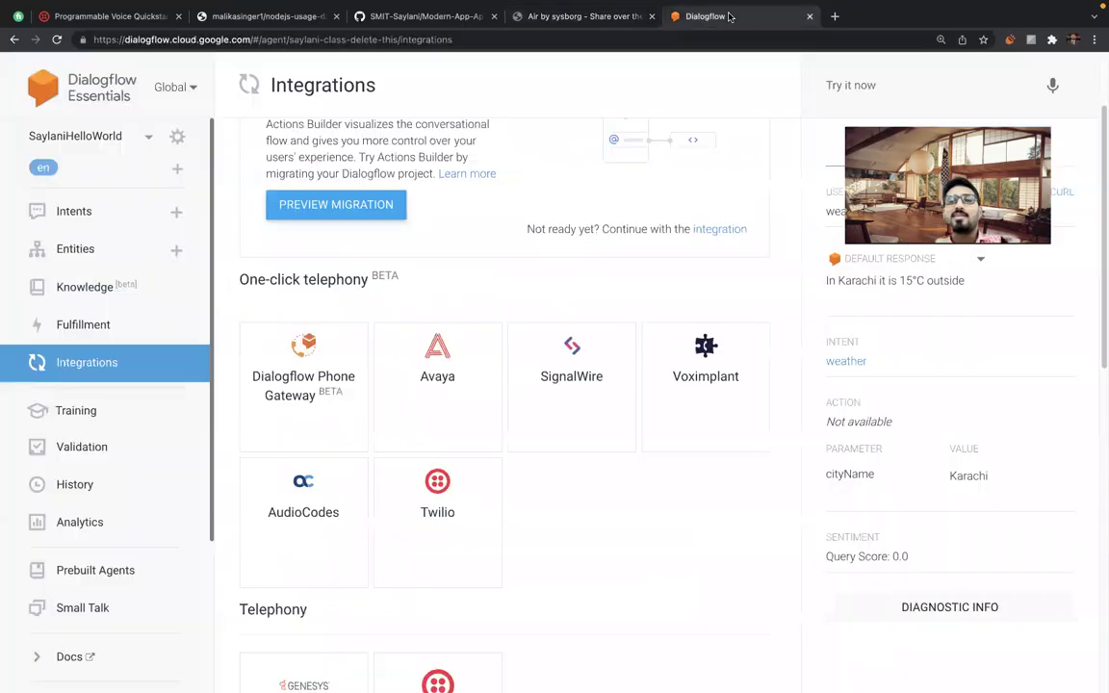
# Start Dialogflow Phone Gateway setup and focus the Area Codes field.
pyautogui.click(268, 335)
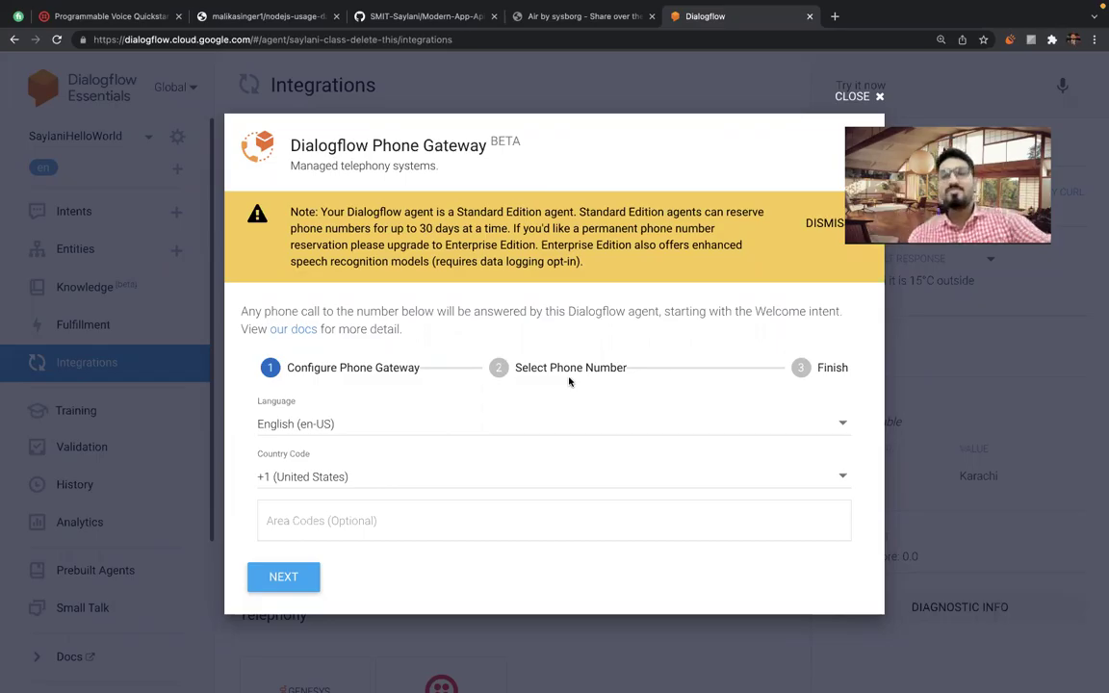
pyautogui.click(320, 526)
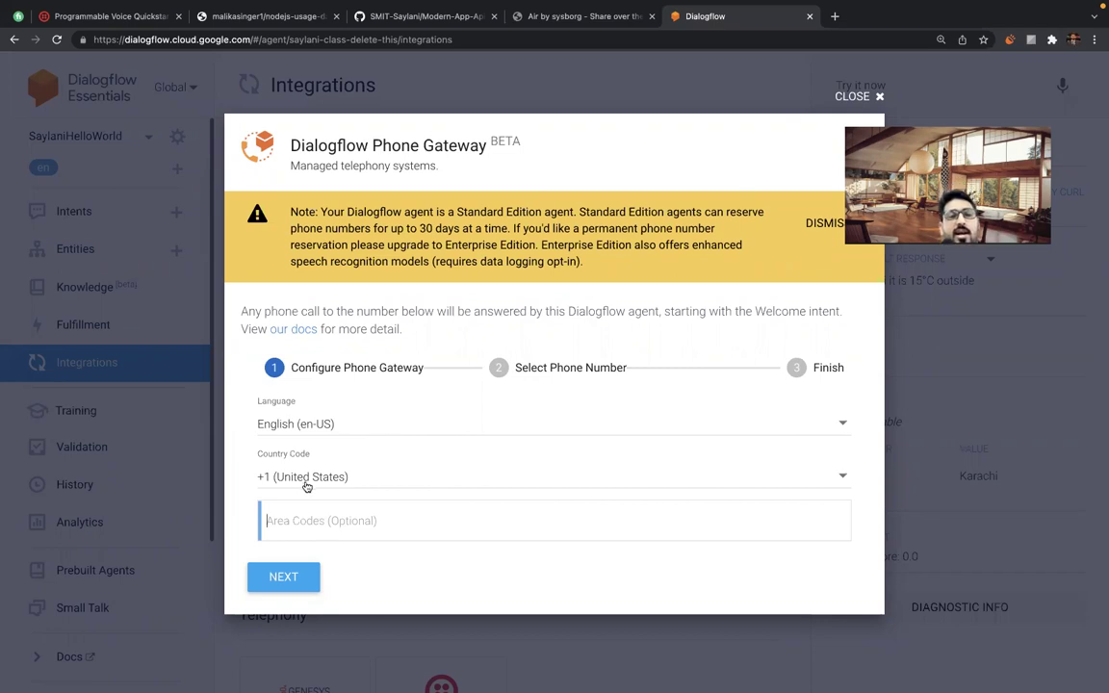
# Enter area code 413 under +1 (United States) and continue to number selection.
pyautogui.click(316, 424)
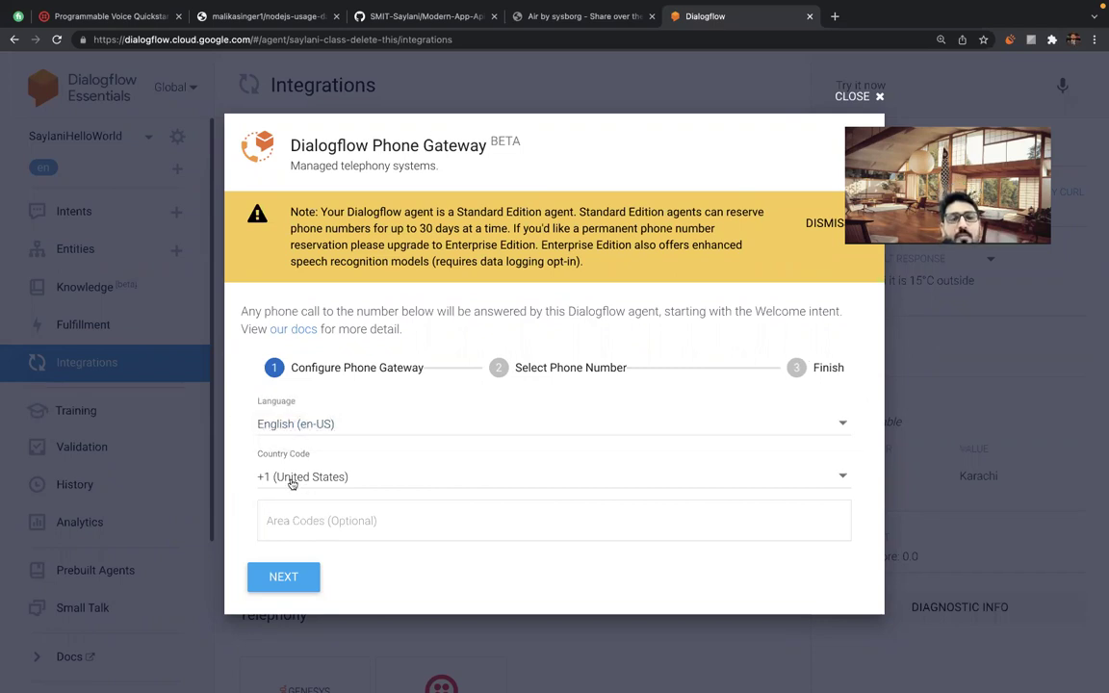
pyautogui.click(249, 478)
pyautogui.click(240, 488)
pyautogui.click(292, 517)
pyautogui.write('41')
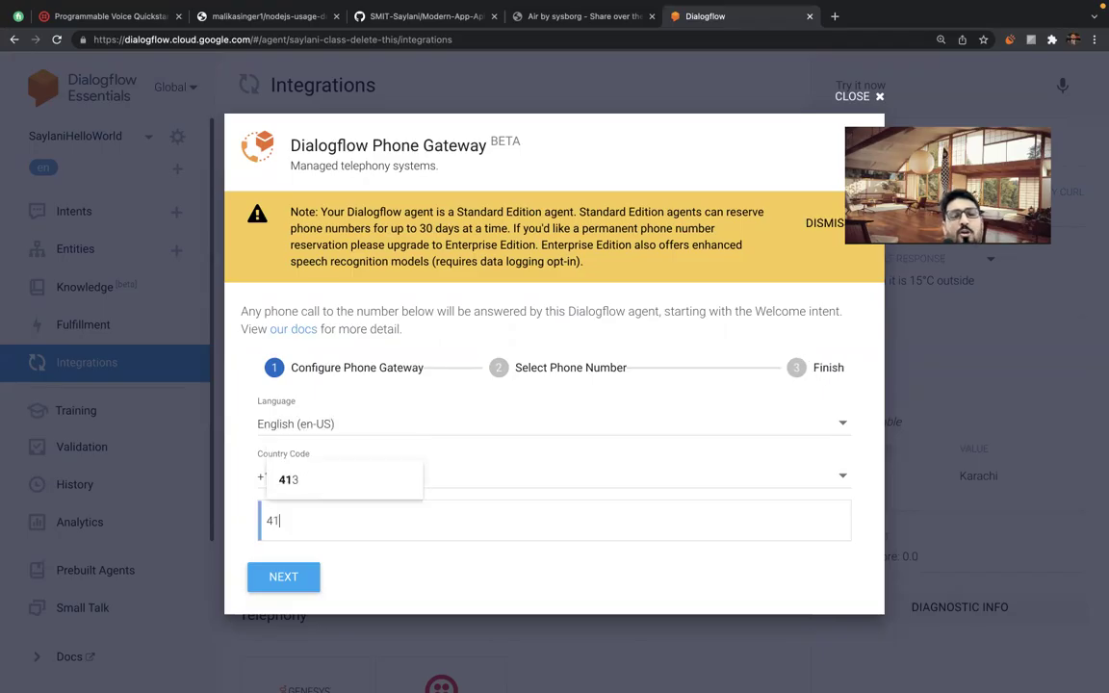
pyautogui.write('5')
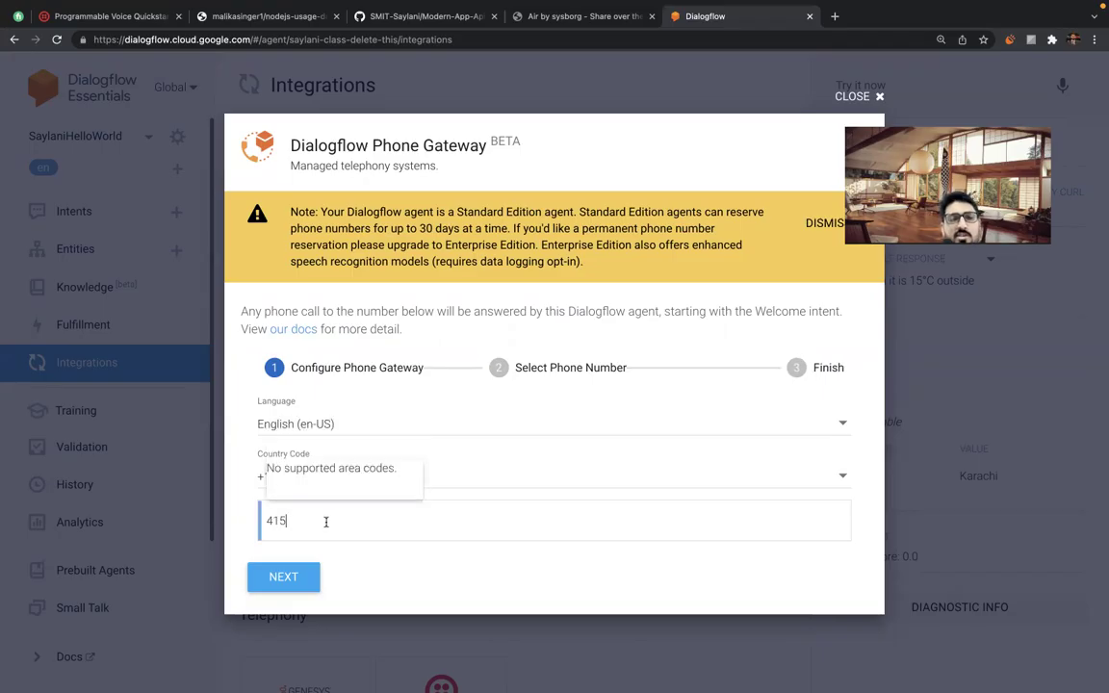
pyautogui.press('BackSpace')
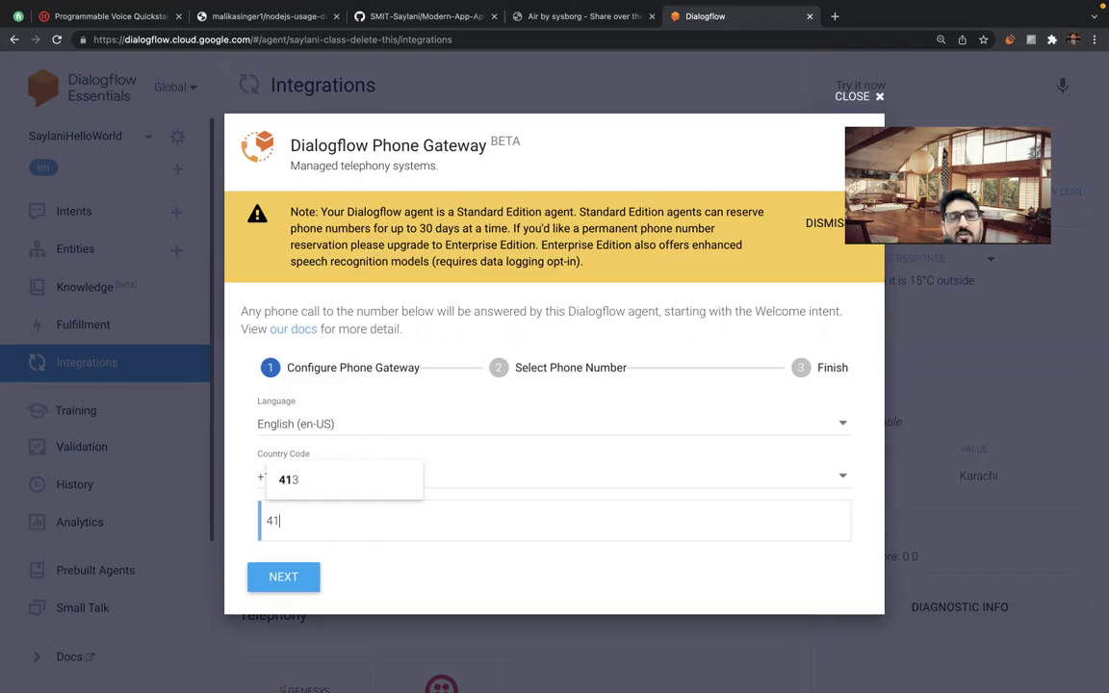
pyautogui.press('BackSpace')
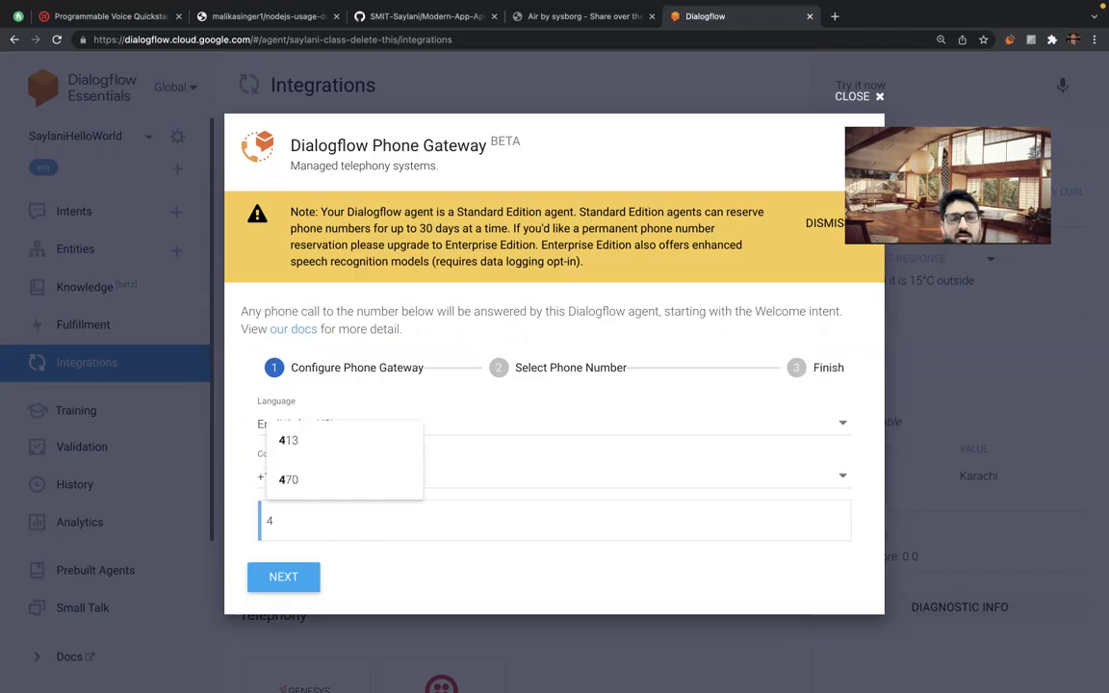
pyautogui.write('13')
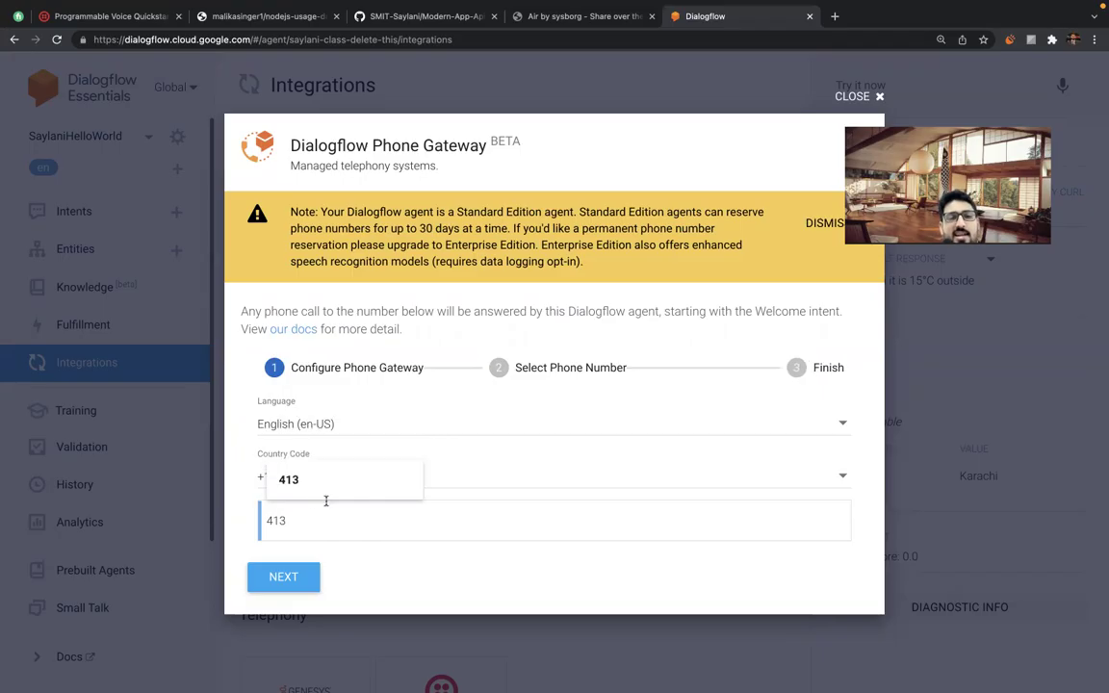
pyautogui.click(301, 492)
pyautogui.click(398, 578)
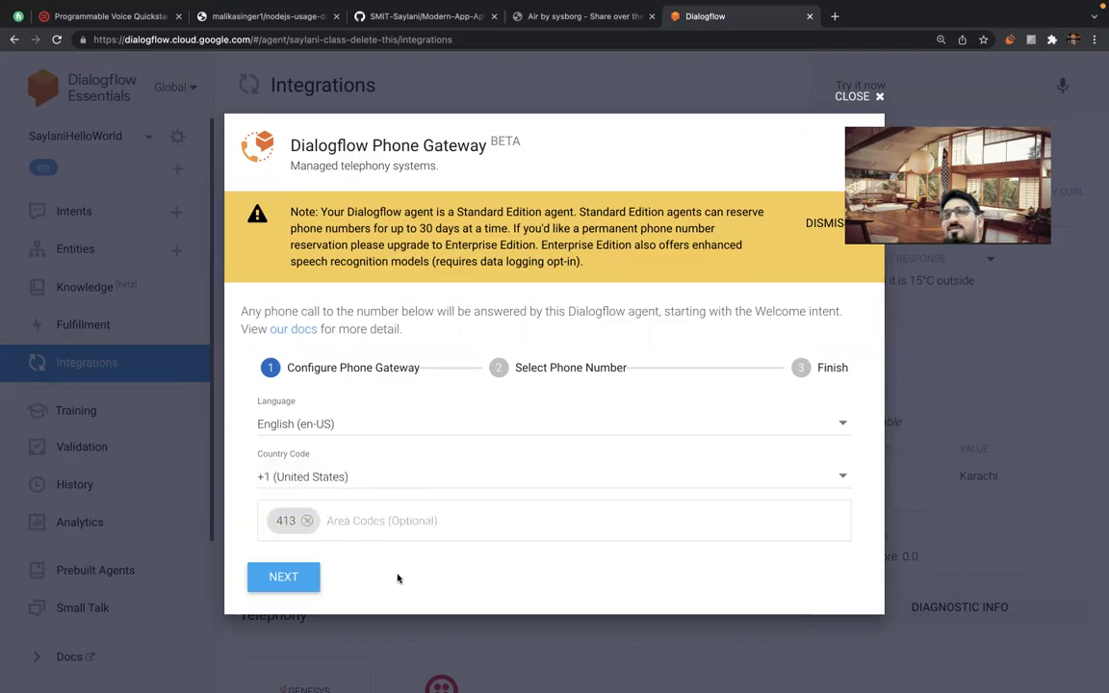
pyautogui.click(282, 577)
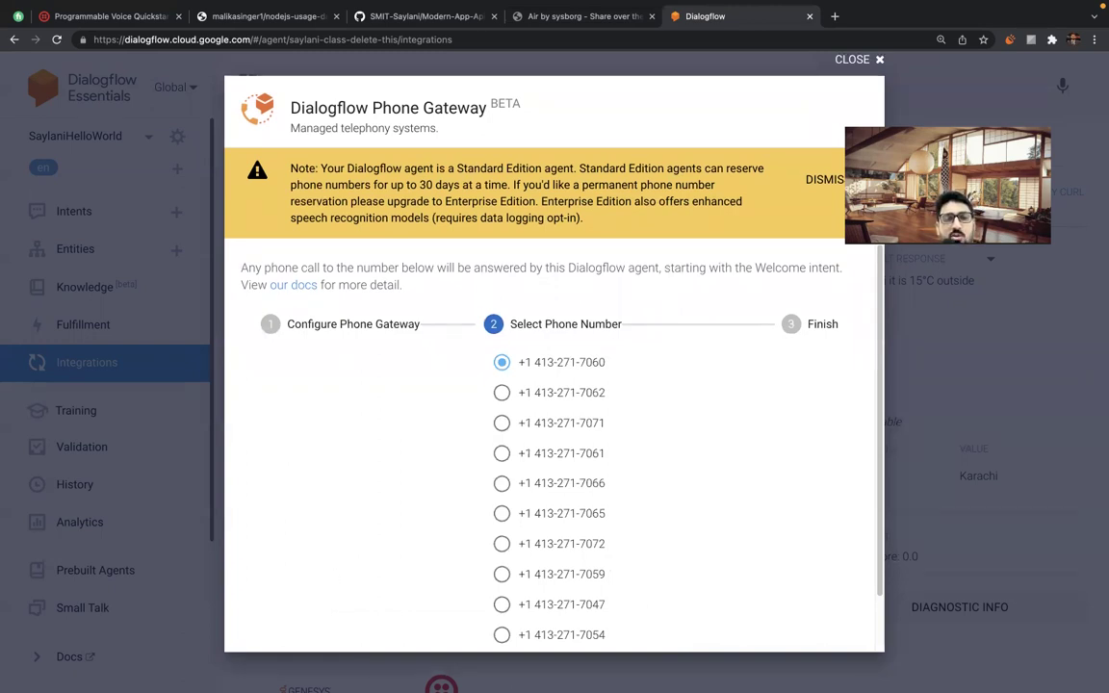
# Keep the first listed 413 number selected and create the gateway.
pyautogui.scroll(-2, 540, 467)
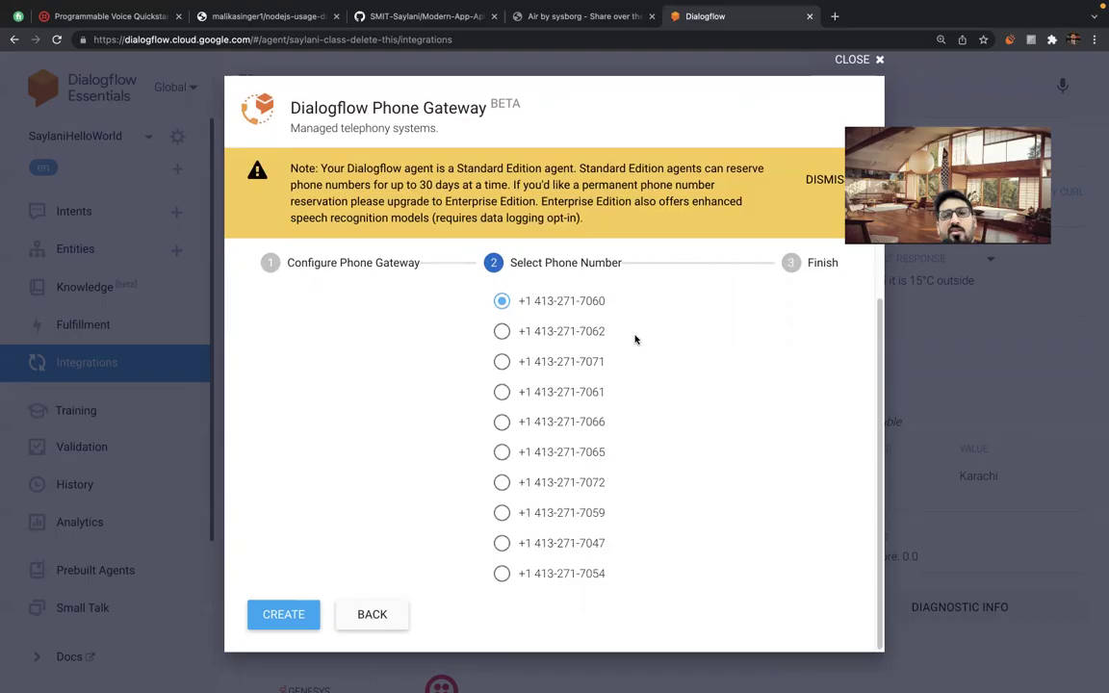
pyautogui.click(285, 621)
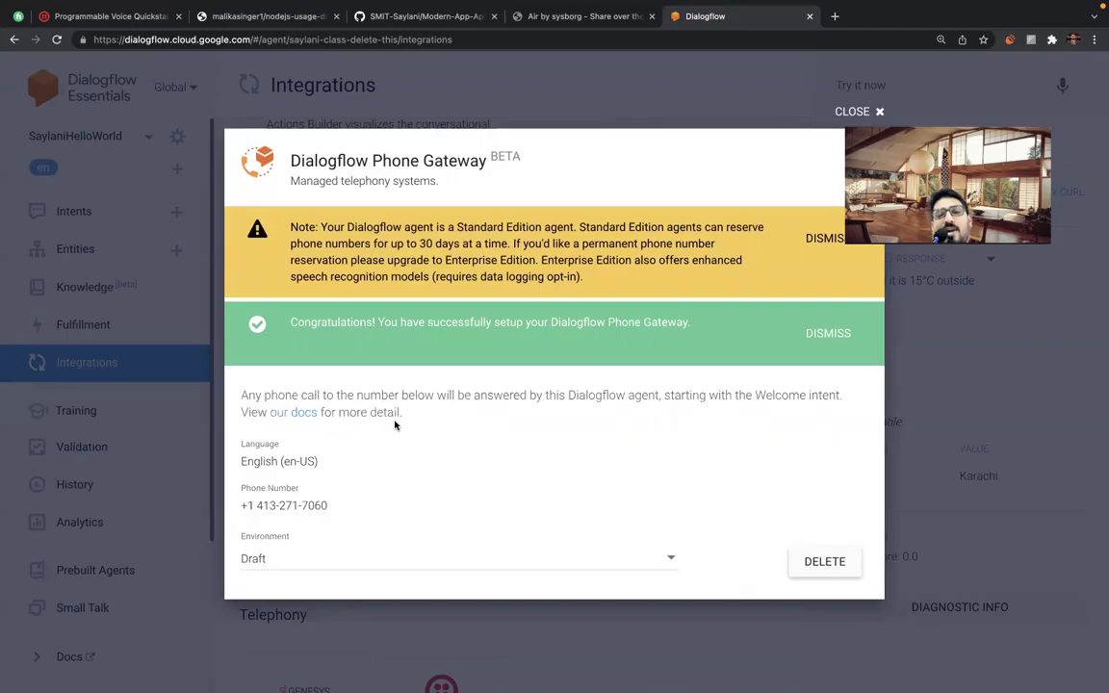
# Leave the gateway environment on Draft and dismiss the success banner and the Standard Edition note.
pyautogui.click(270, 560)
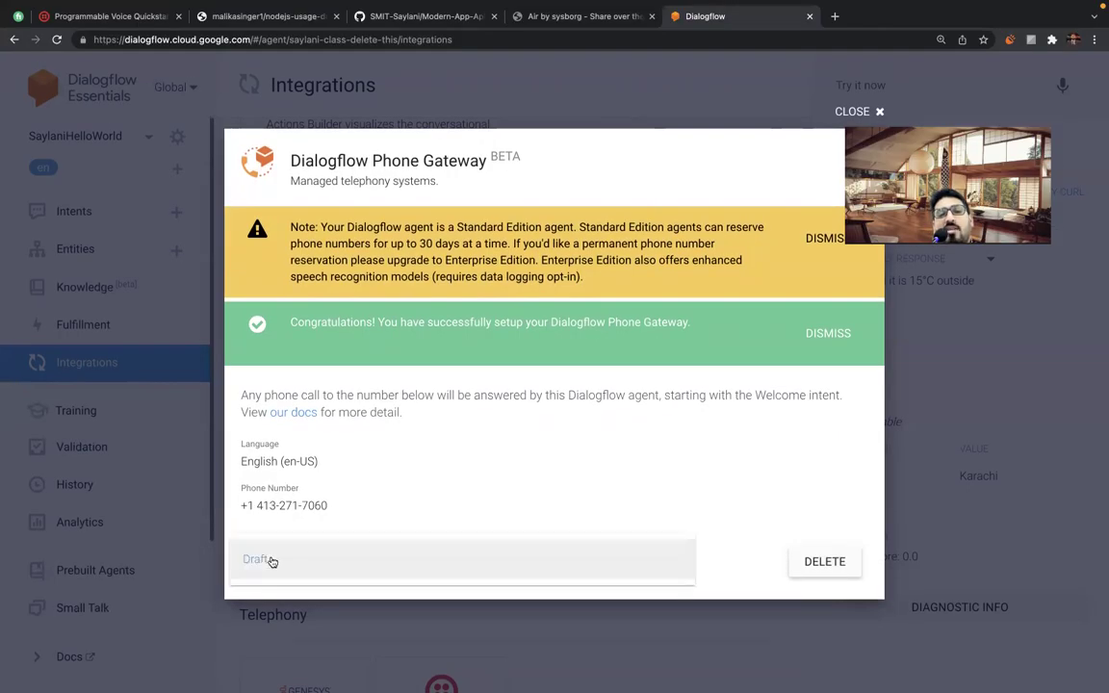
pyautogui.click(270, 559)
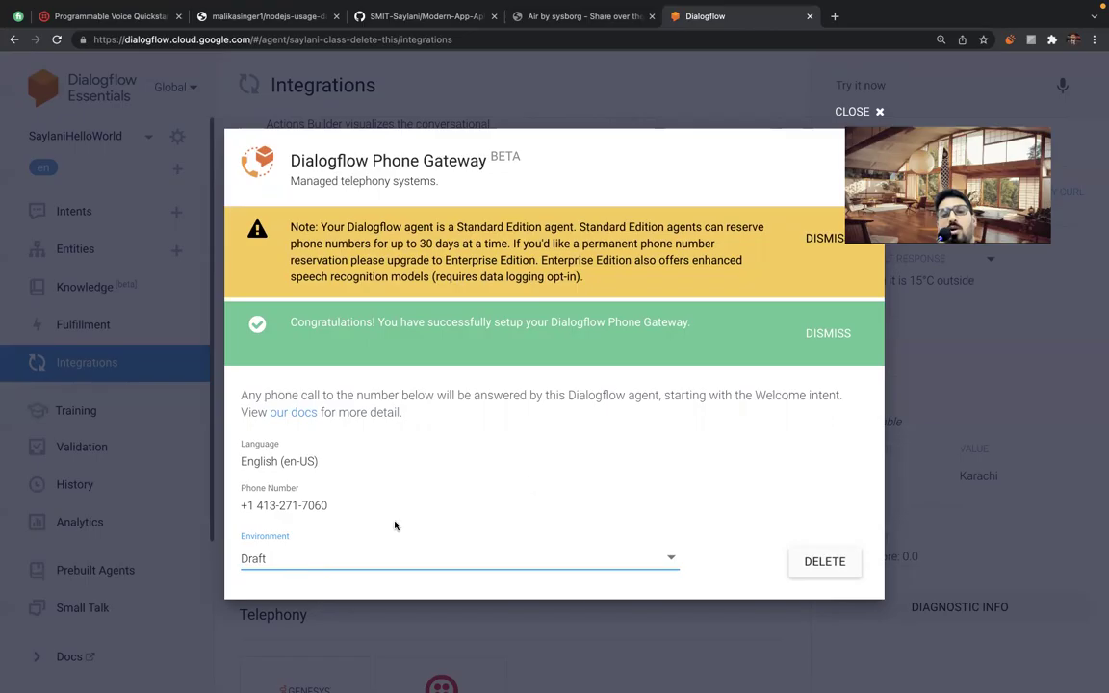
pyautogui.click(828, 333)
pyautogui.click(821, 274)
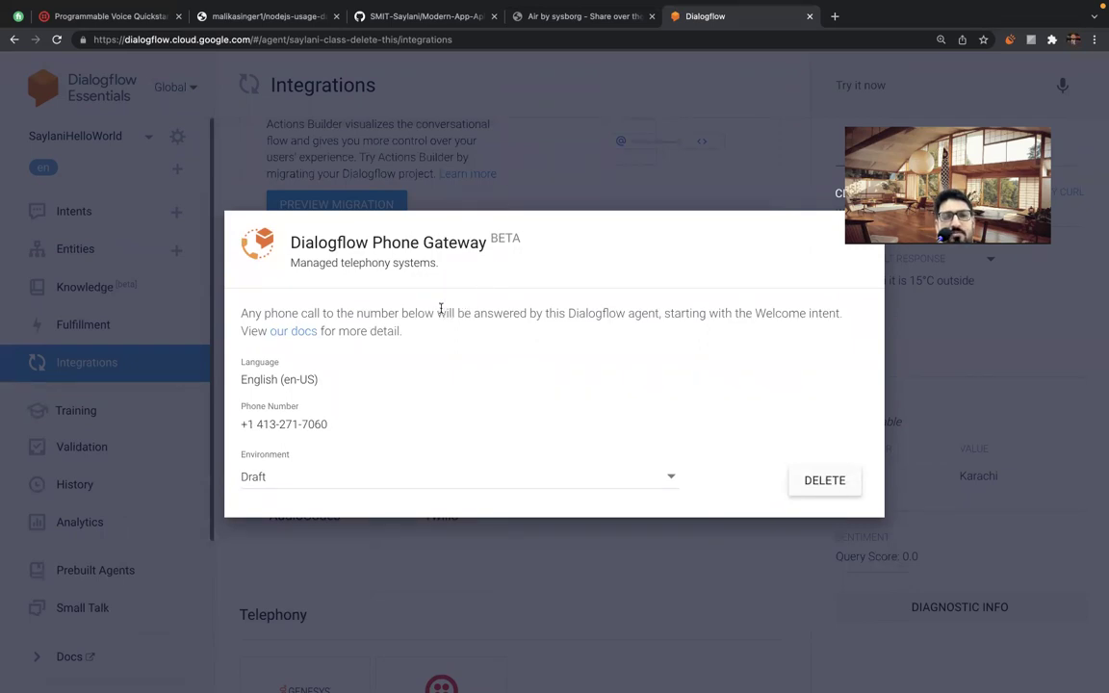
pyautogui.tripleClick(275, 424)
pyautogui.click(274, 423)
pyautogui.tripleClick(277, 424)
pyautogui.doubleClick(288, 424)
pyautogui.click(293, 424)
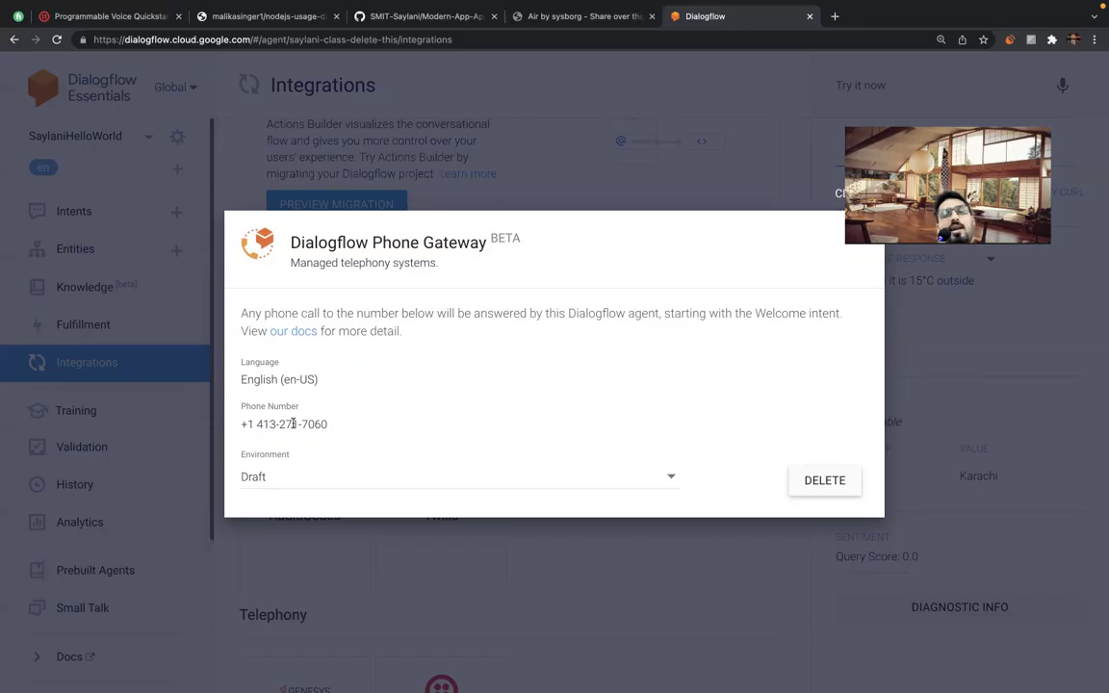
pyautogui.tripleClick(293, 423)
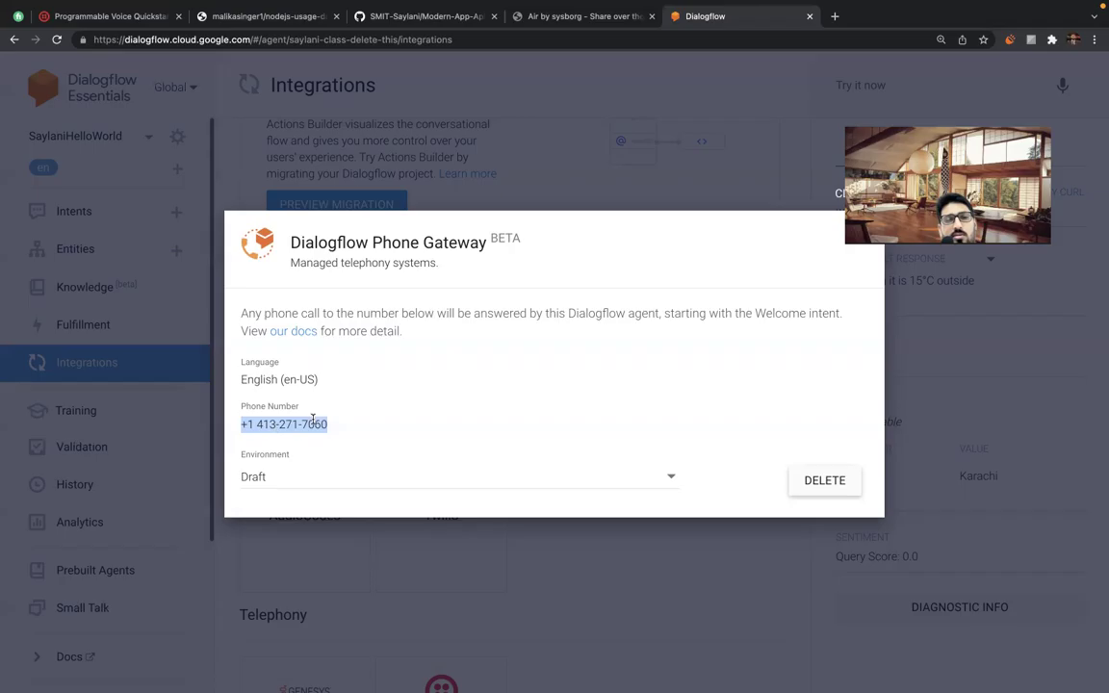
pyautogui.click(311, 421)
pyautogui.tripleClick(307, 424)
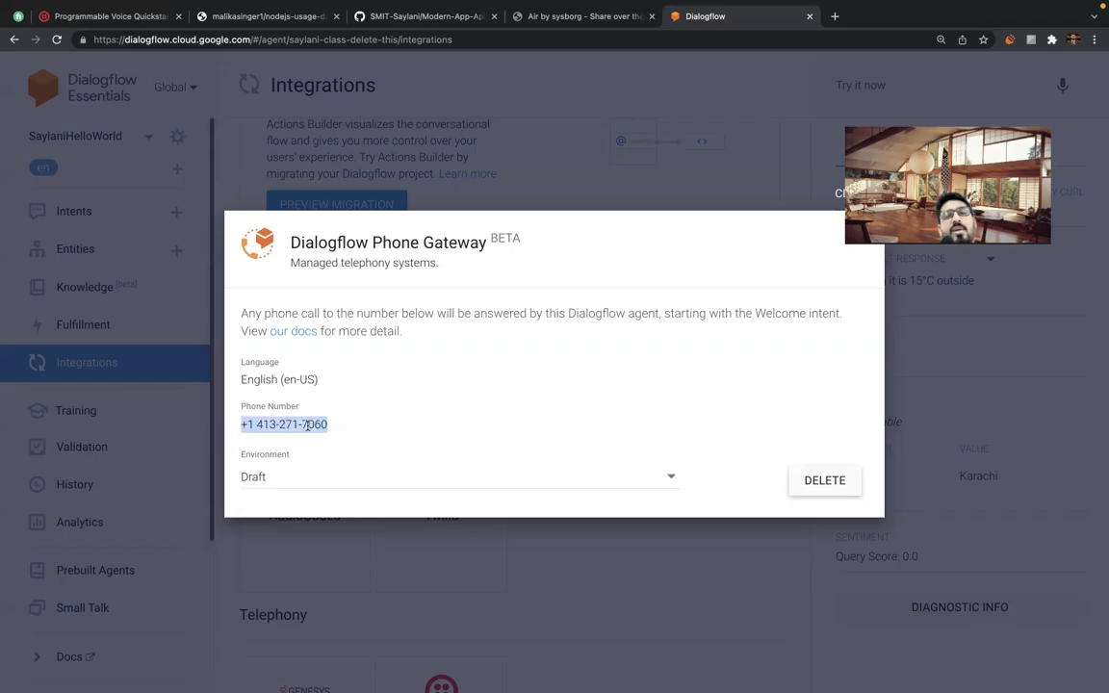
pyautogui.click(307, 424)
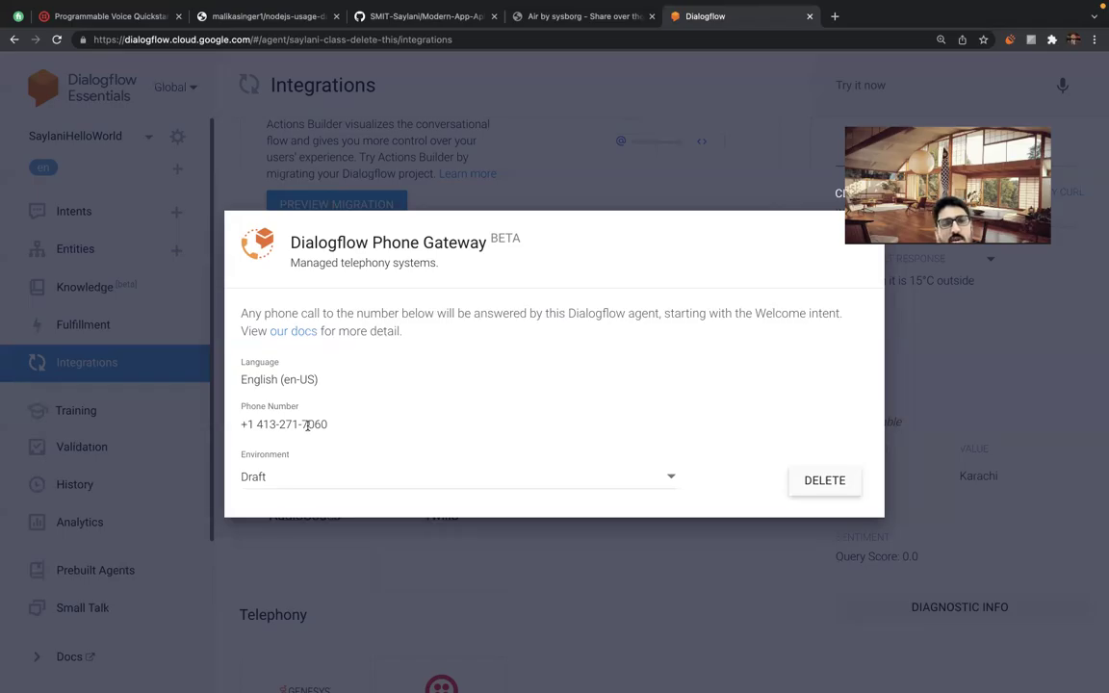
# Close the phone gateway dialog and open the Default Welcome Intent's Responses section.
pyautogui.click(585, 139)
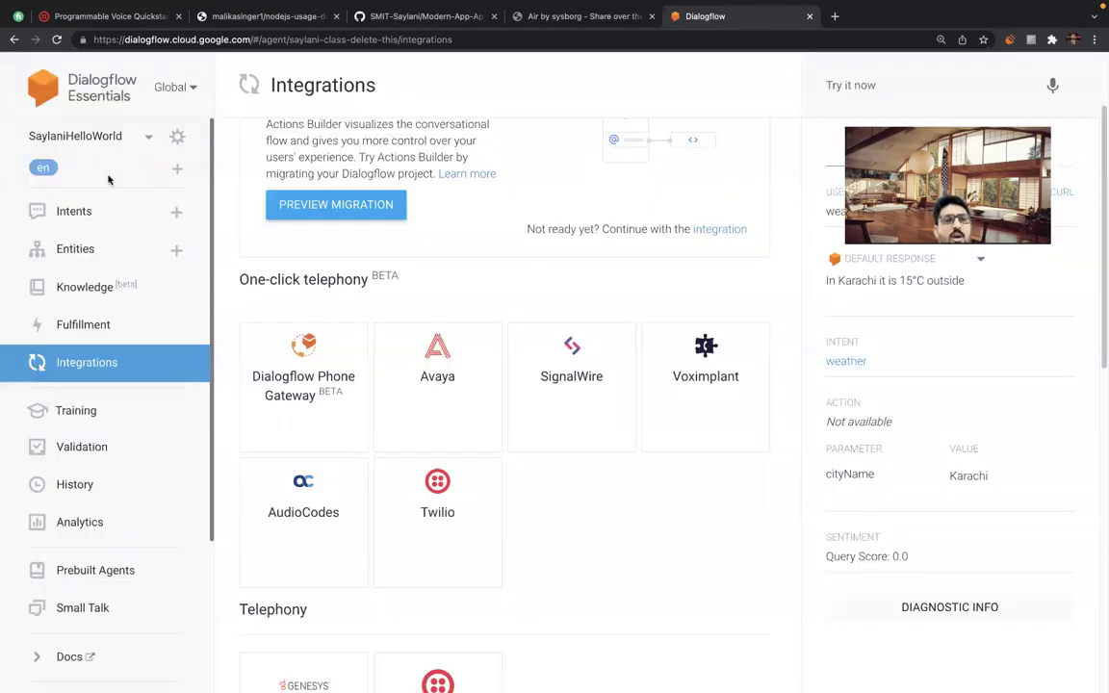
pyautogui.click(73, 213)
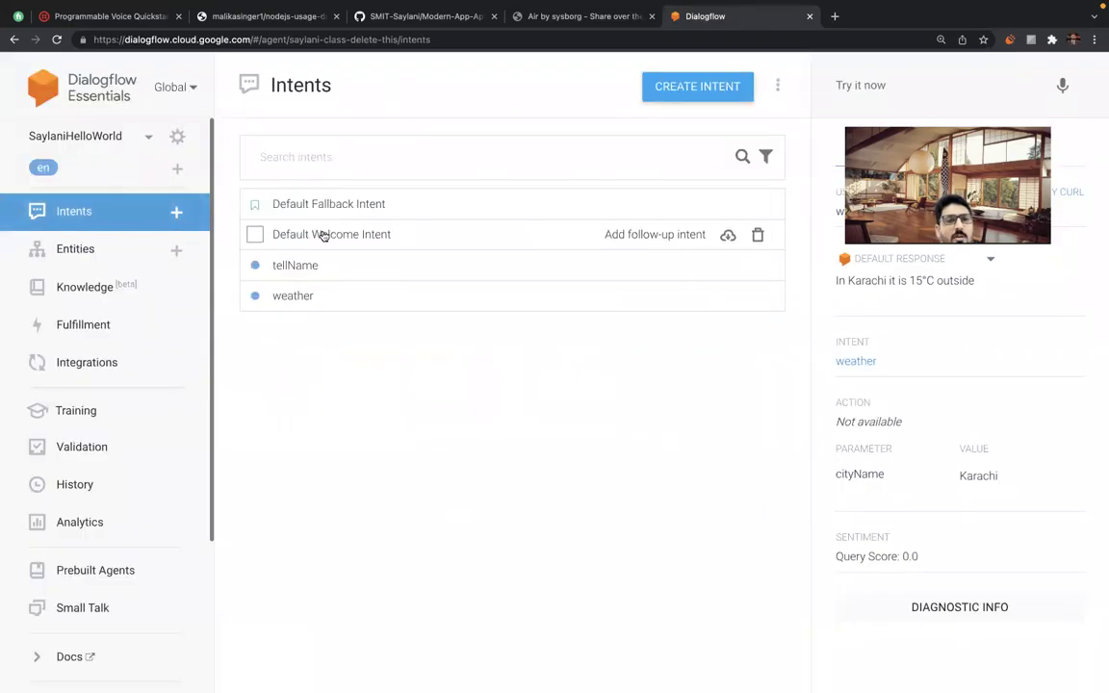
pyautogui.click(323, 236)
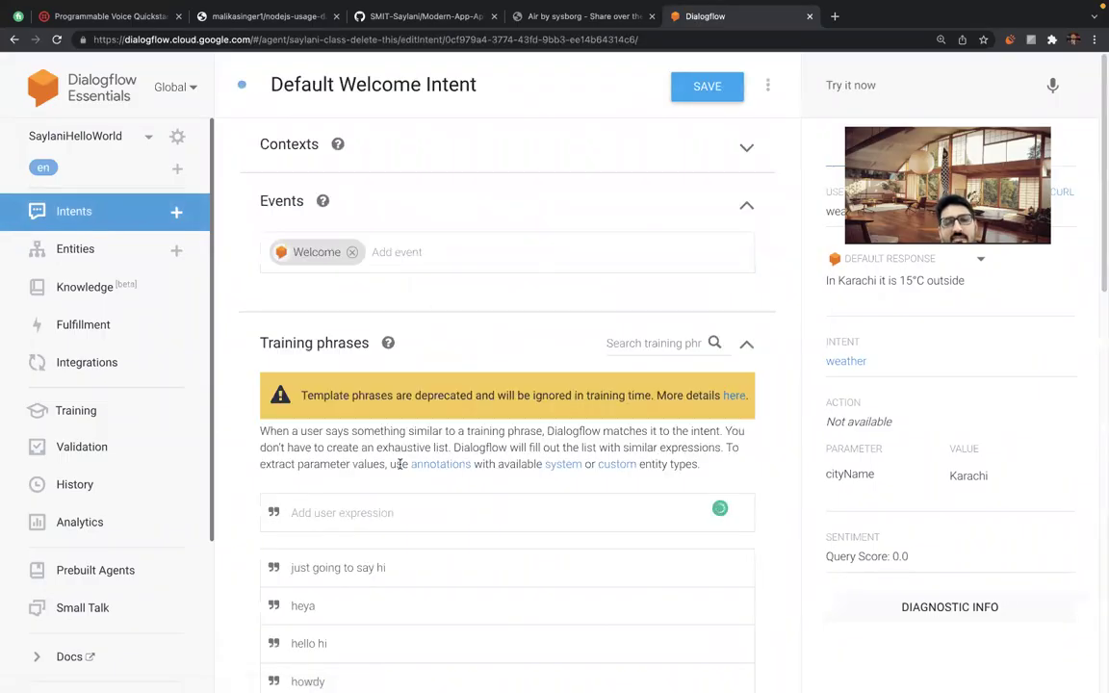
pyautogui.scroll(-10, 399, 464)
pyautogui.scroll(-3, 400, 466)
# Delete three greeting responses and replace the remaining Greetings text with 'Hello'.
pyautogui.click(735, 413)
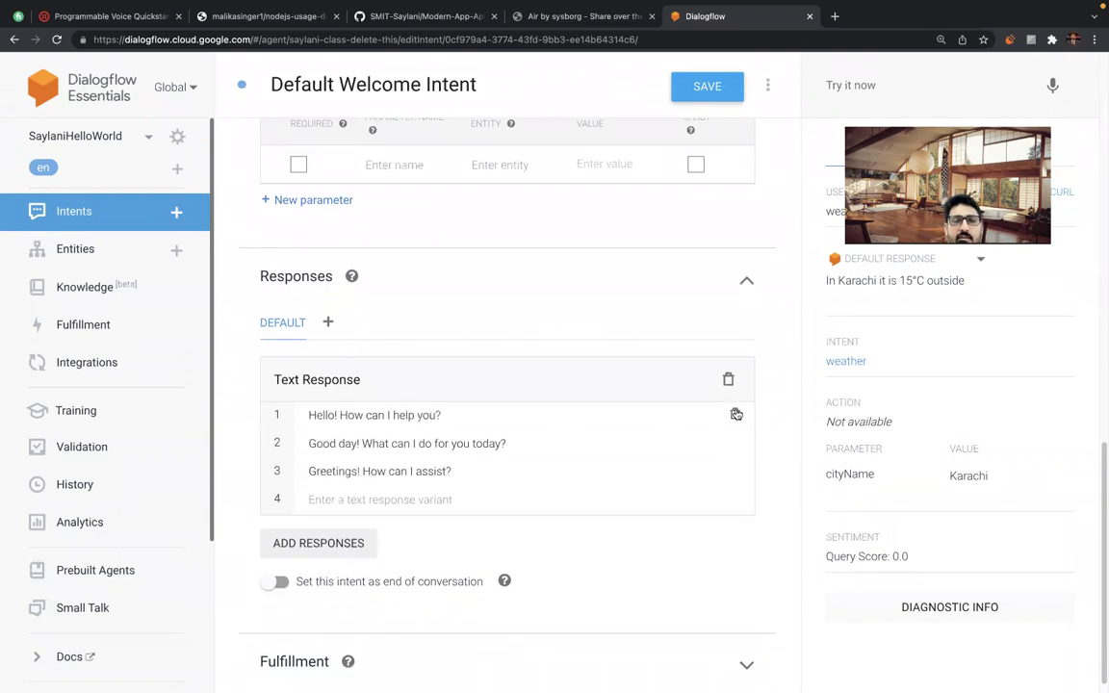
pyautogui.click(736, 413)
pyautogui.click(733, 425)
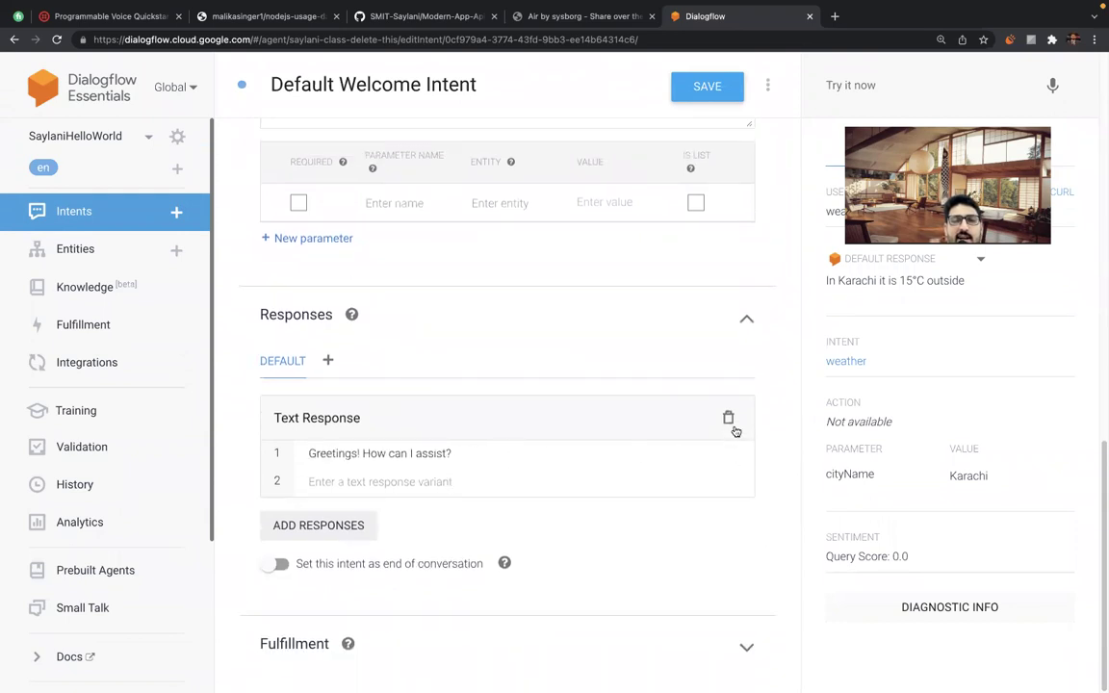
pyautogui.moveTo(309, 454); pyautogui.dragTo(452, 453)
pyautogui.write('Hello')
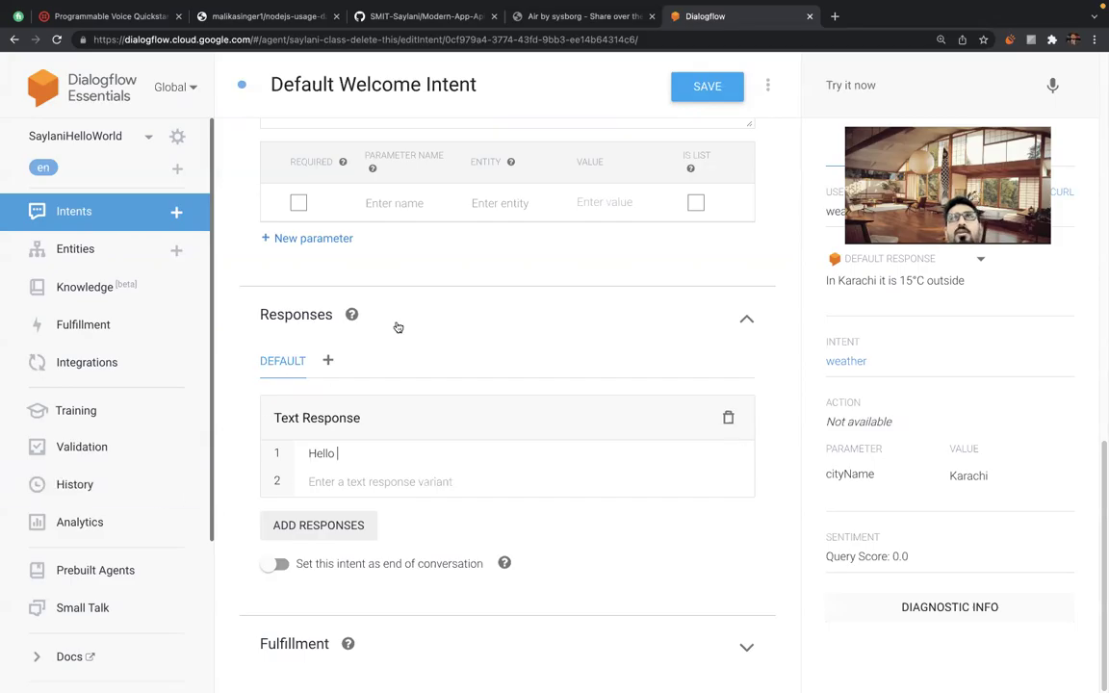
pyautogui.click(71, 358)
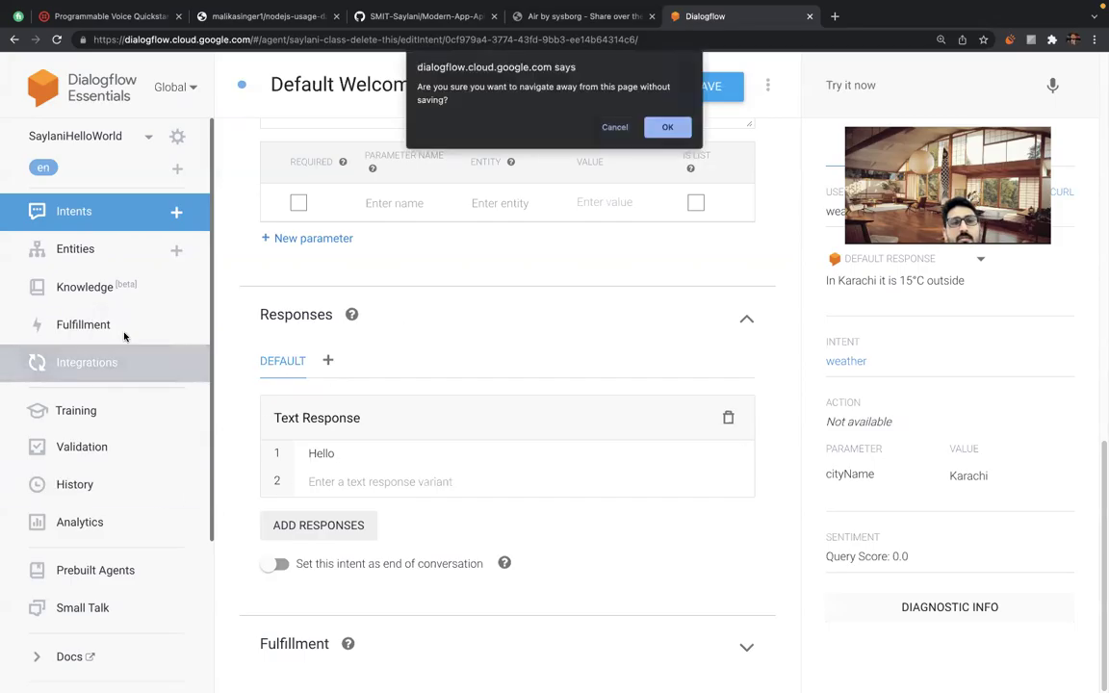
pyautogui.click(614, 127)
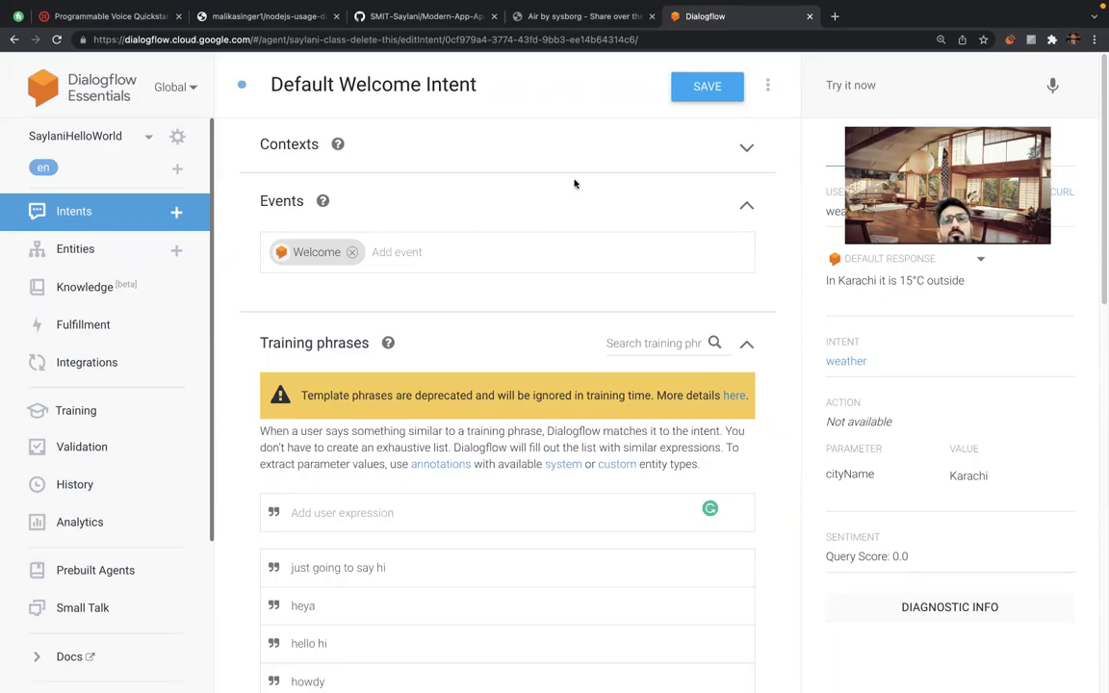
pyautogui.tripleClick(816, 90)
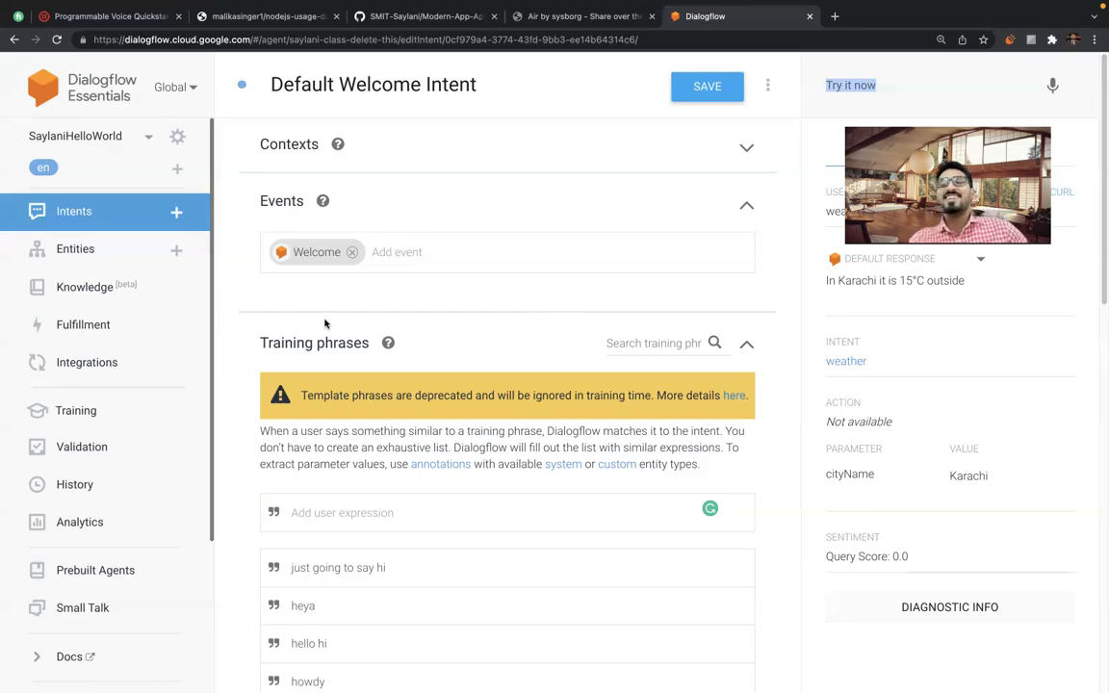
pyautogui.scroll(-1, 376, 493)
pyautogui.scroll(1, 377, 493)
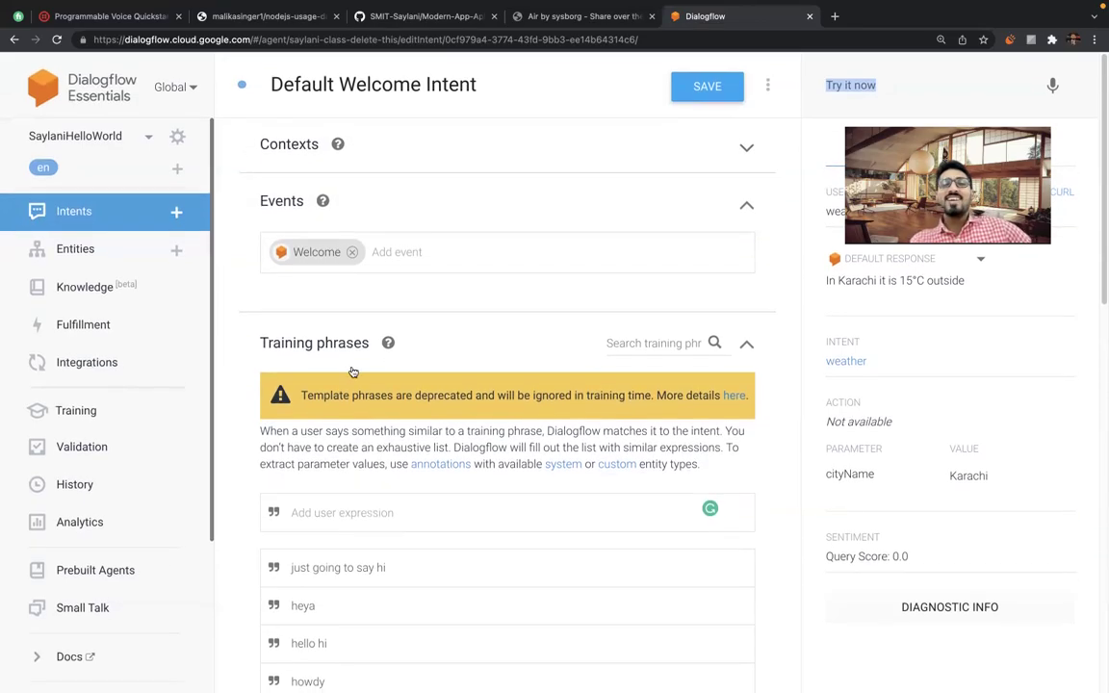
pyautogui.scroll(-10, 353, 371)
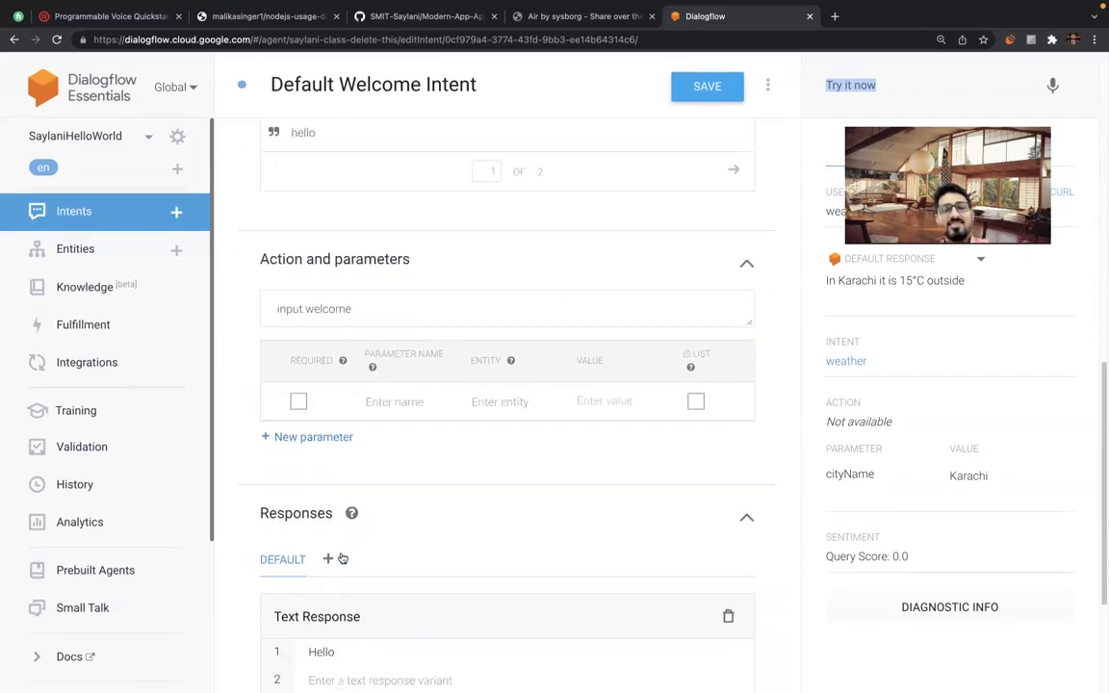
# Extend the first response after 'Hello' with 'I am your weather assistant, how may I assist you…' text.
pyautogui.scroll(-3, 341, 558)
pyautogui.click(344, 544)
pyautogui.write('I am your')
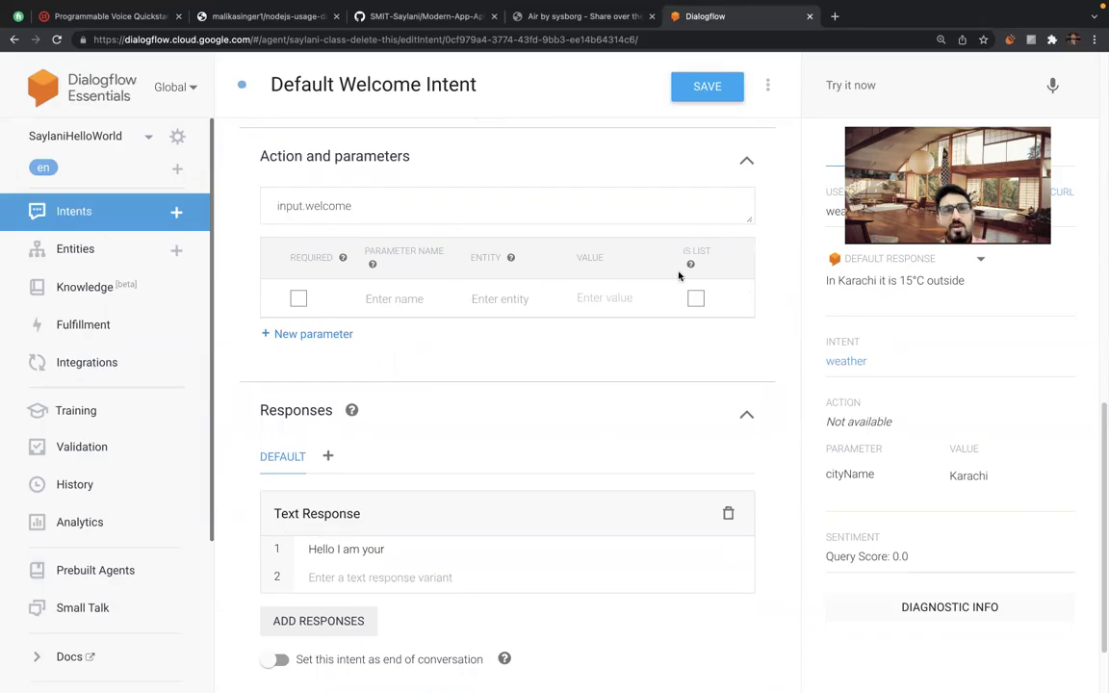
pyautogui.scroll(-1, 559, 426)
pyautogui.scroll(-1, 559, 425)
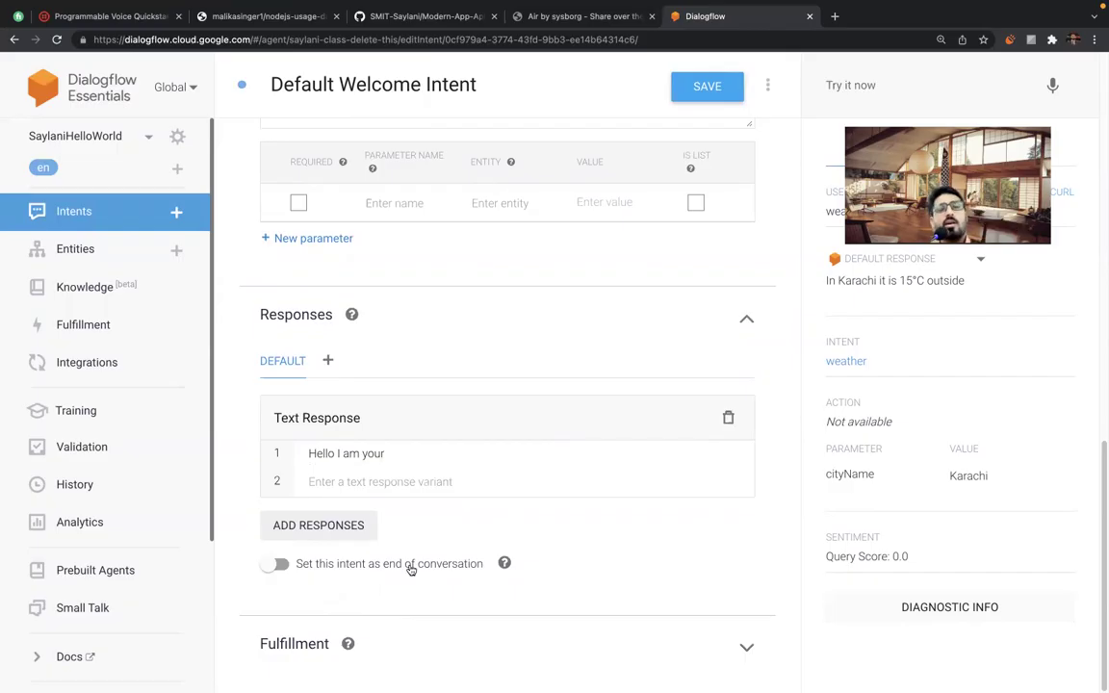
pyautogui.scroll(7, 471, 401)
pyautogui.scroll(-7, 471, 401)
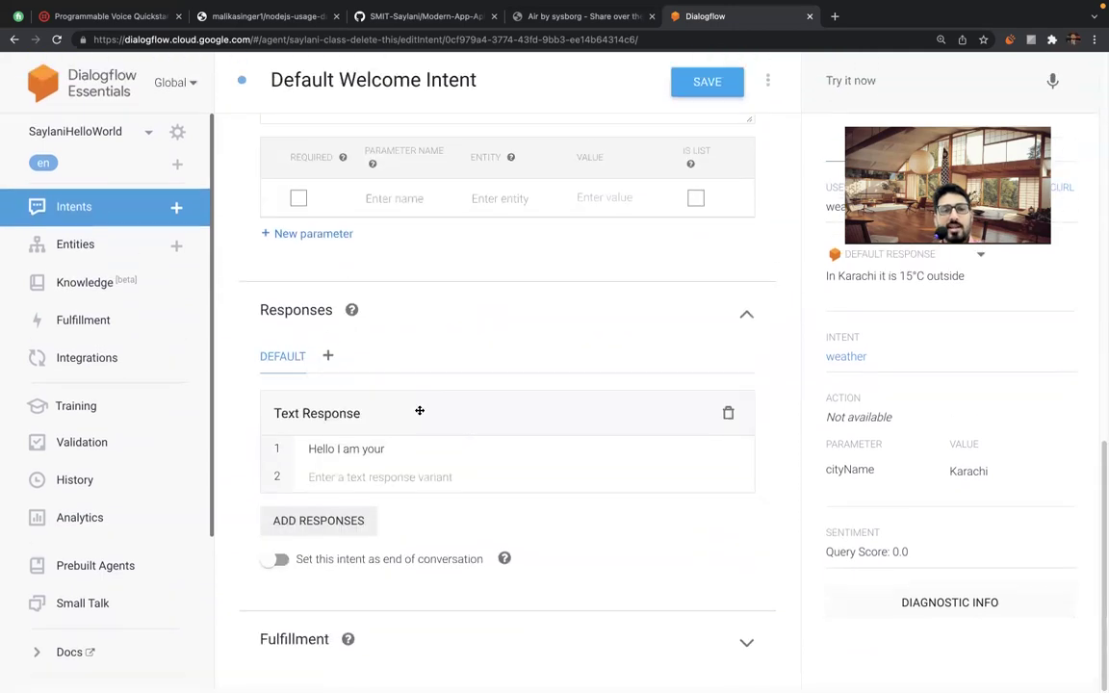
pyautogui.write('your weather assista')
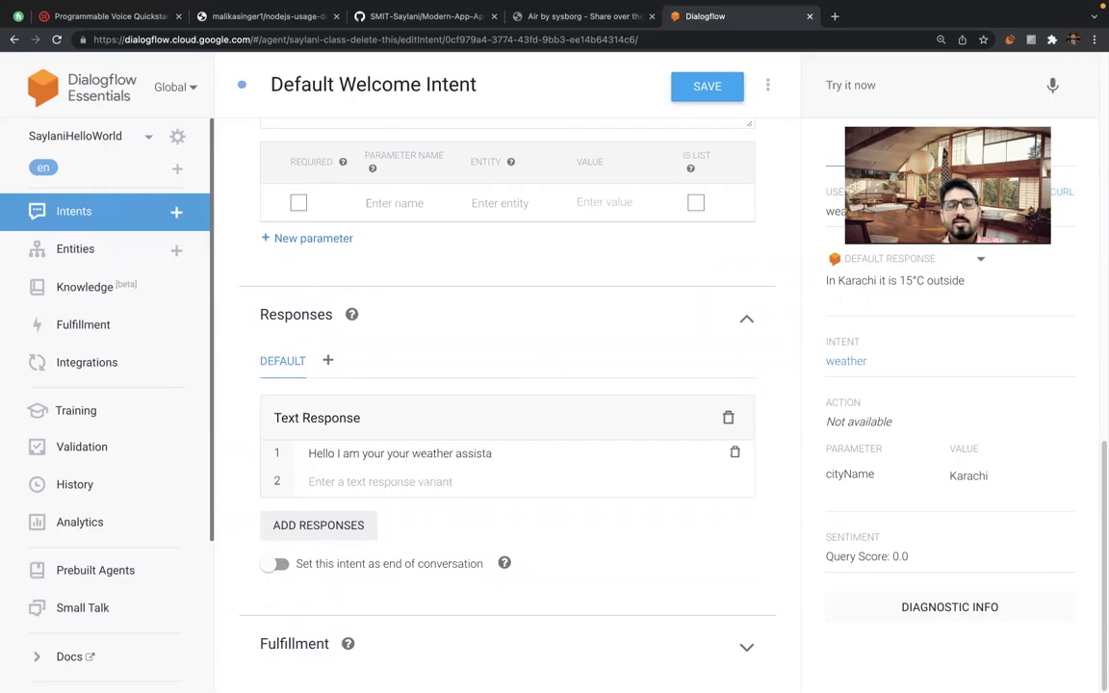
pyautogui.write('nt, how may I assist you. you can ask me about weather of your city')
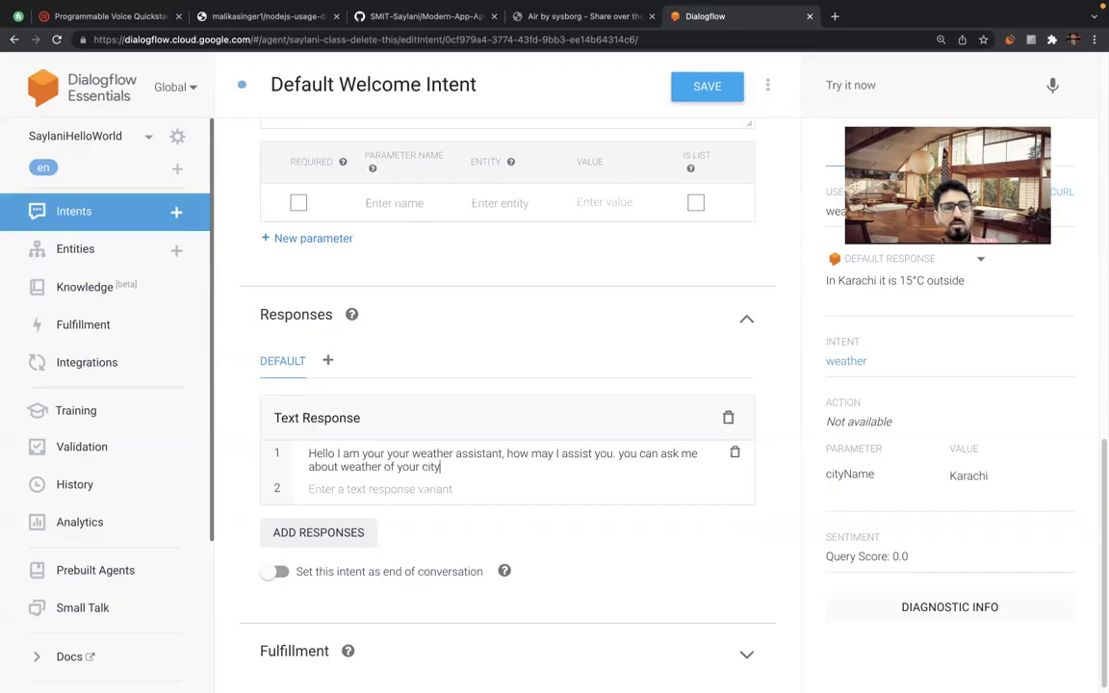
pyautogui.write('.')
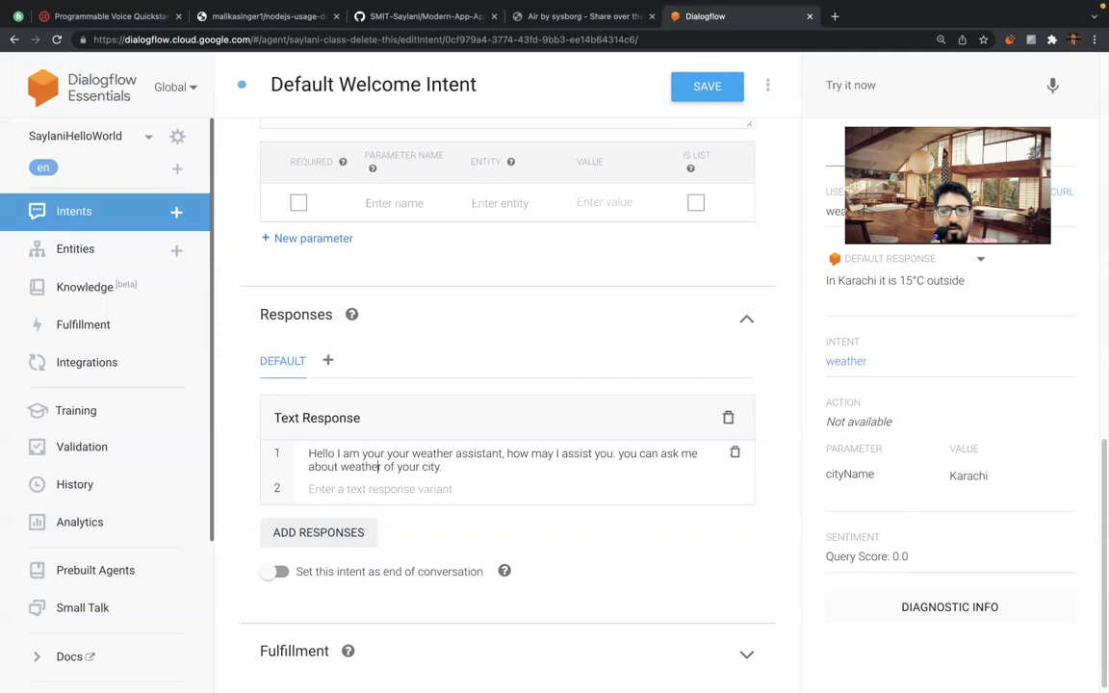
# Add a period after 'assist you' and remove the duplicated 'your' in the first response.
pyautogui.click(660, 452)
pyautogui.press('Left')
pyautogui.press('Left')
pyautogui.press('Left')
pyautogui.press('Left')
pyautogui.press('Left')
pyautogui.press('Left')
pyautogui.press('Left')
pyautogui.press('Left')
pyautogui.press('Left')
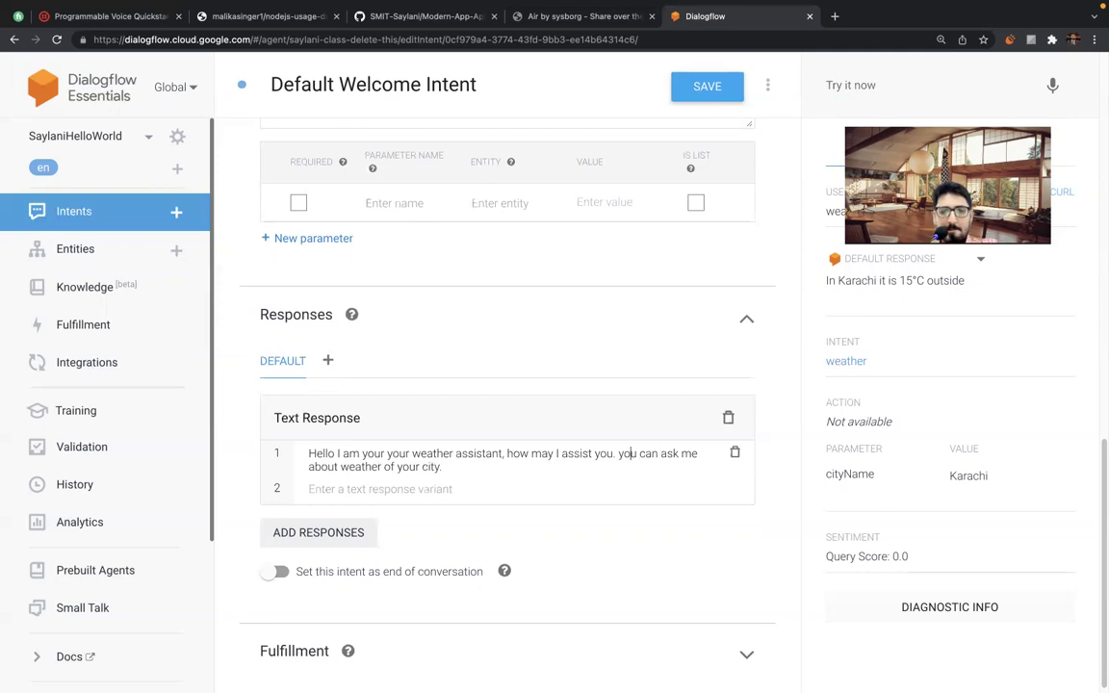
pyautogui.press('Left')
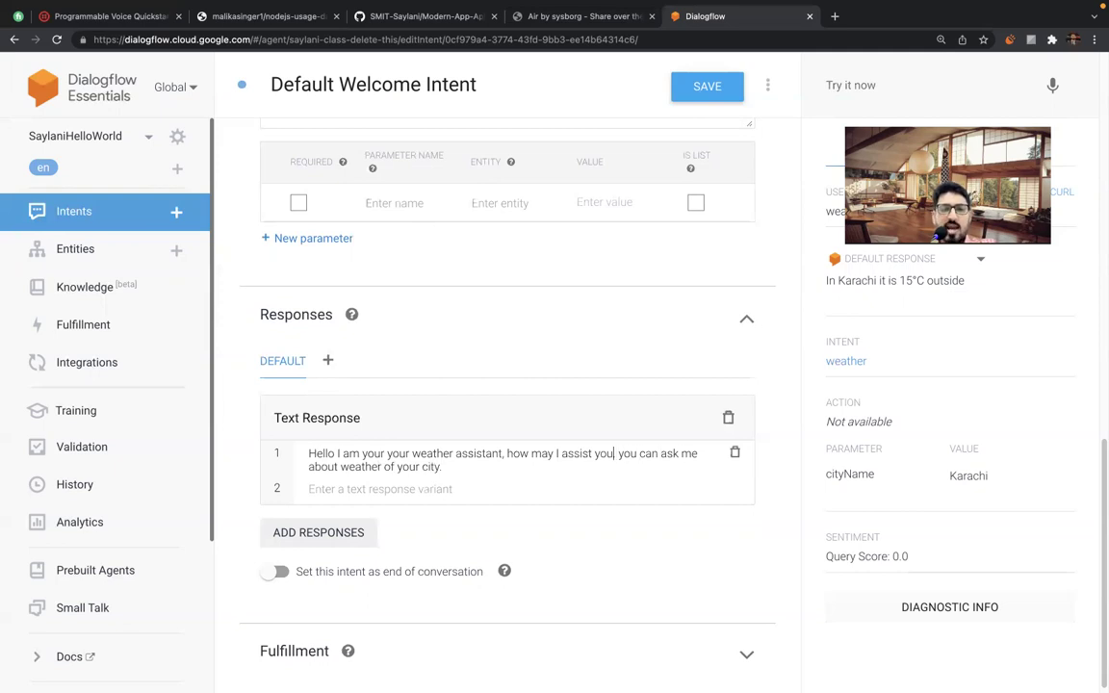
pyautogui.write('.')
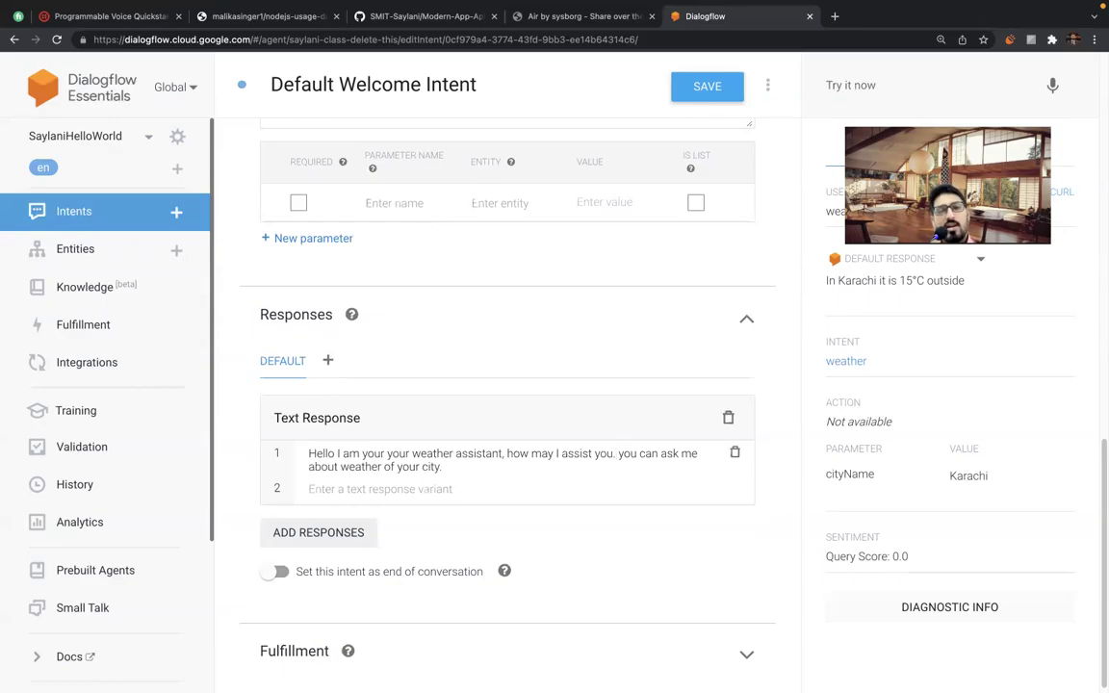
pyautogui.doubleClick(372, 453)
pyautogui.press('BackSpace')
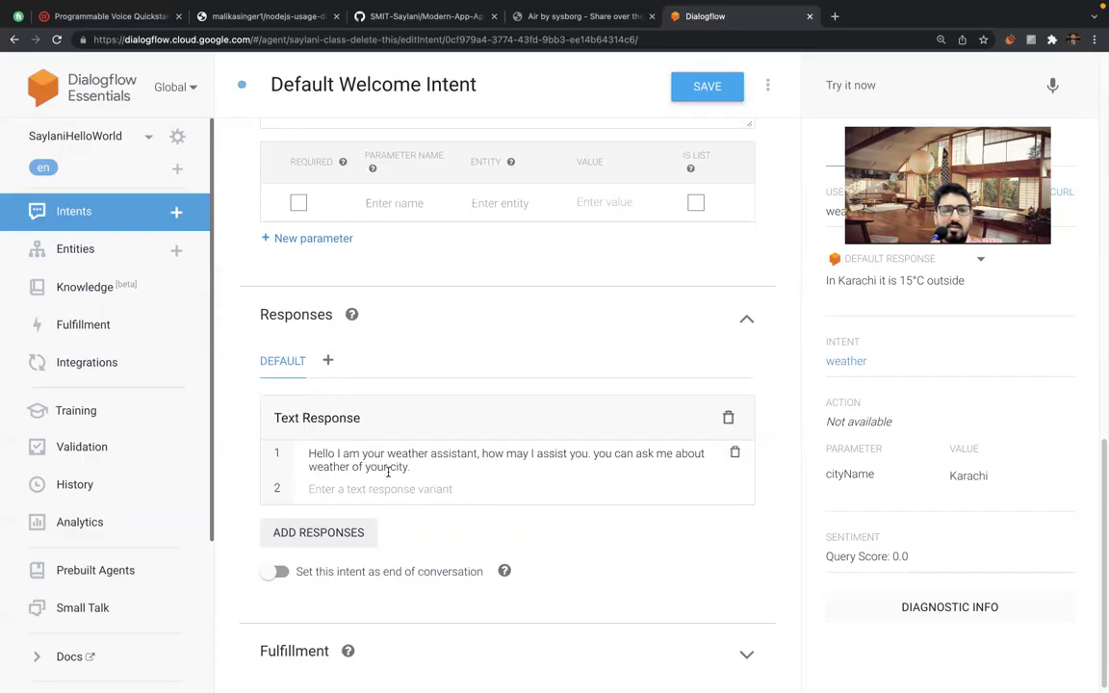
# Copy the first response into the second line and change its 'Hello' to 'Hi'.
pyautogui.tripleClick(388, 469)
pyautogui.hotkey('ctrl', 'c')
pyautogui.click(391, 491)
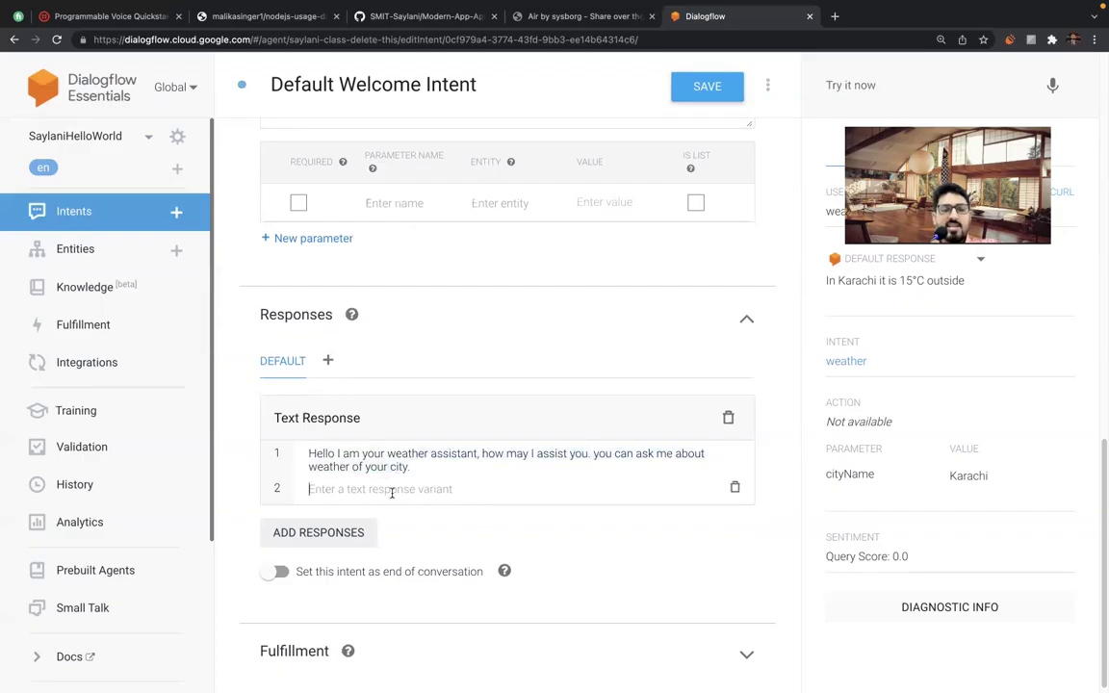
pyautogui.hotkey('ctrl', 'v')
pyautogui.doubleClick(323, 489)
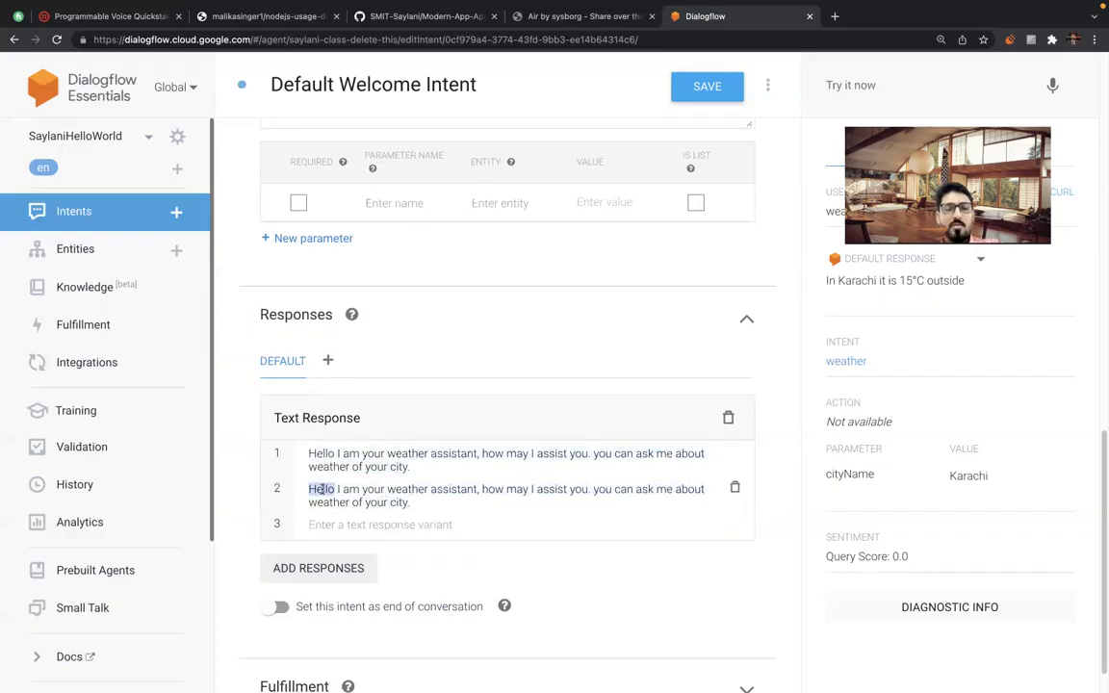
pyautogui.write('Hi')
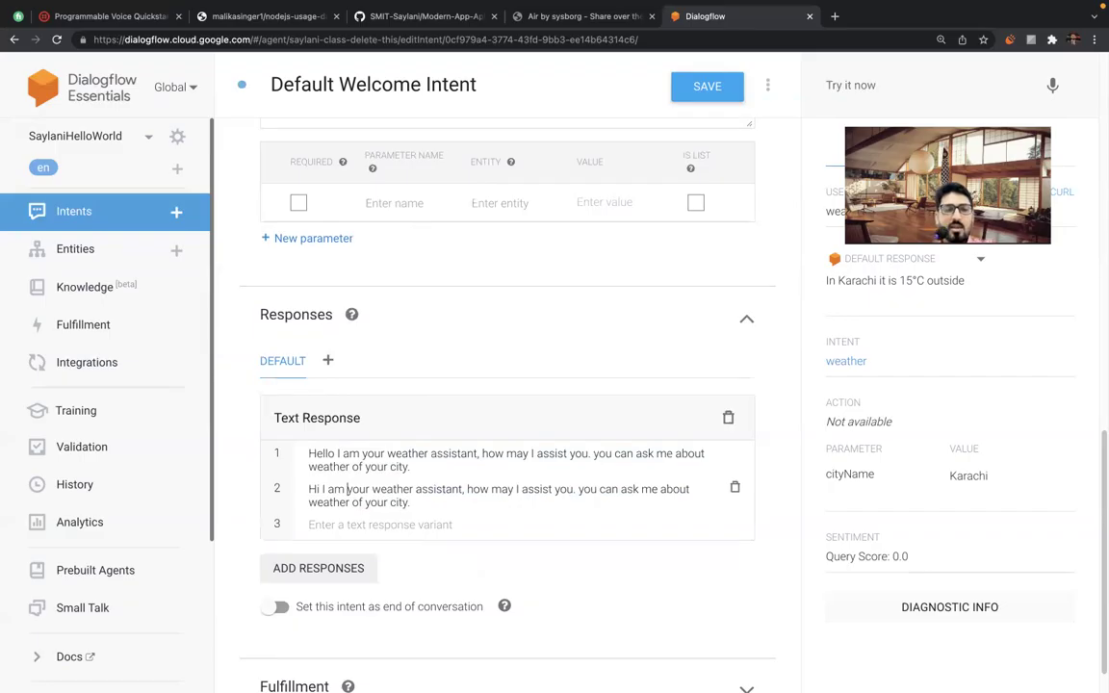
# Reword 'may I assist you.' to 'can I help you today' in the second response.
pyautogui.doubleClick(436, 489)
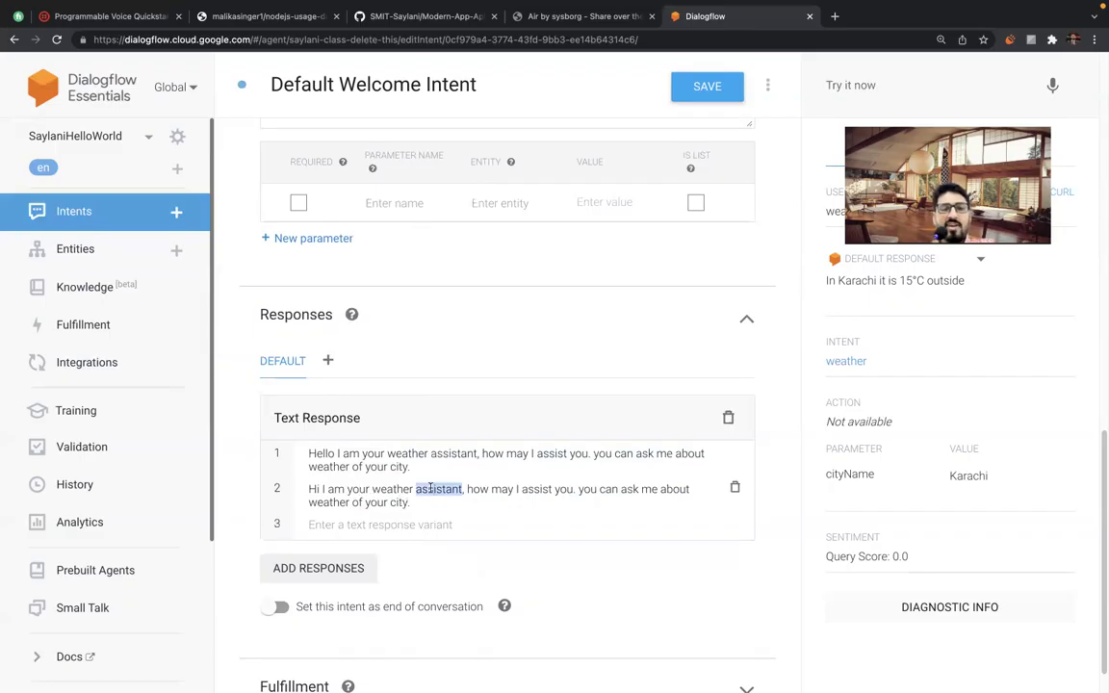
pyautogui.moveTo(491, 489); pyautogui.dragTo(552, 489)
pyautogui.press('BackSpace')
pyautogui.write('can I help')
pyautogui.press('Right')
pyautogui.press('Right')
pyautogui.press('Right')
pyautogui.press('BackSpace')
pyautogui.write('today')
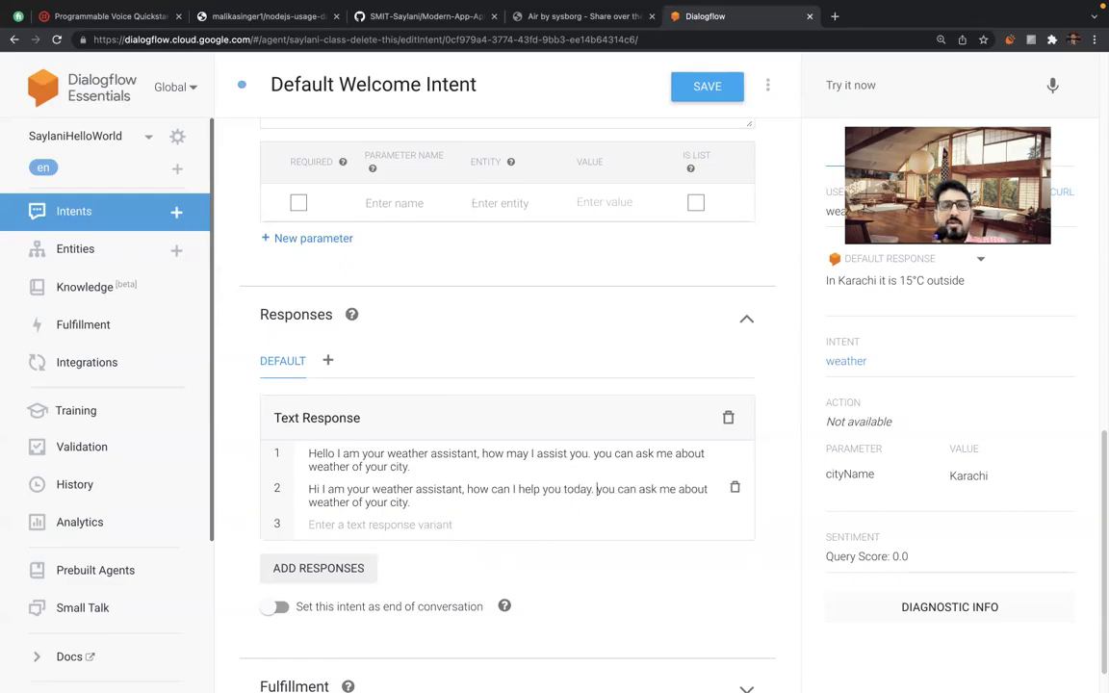
# Change 'your' to 'any' in the second response and save the intent.
pyautogui.click(409, 501)
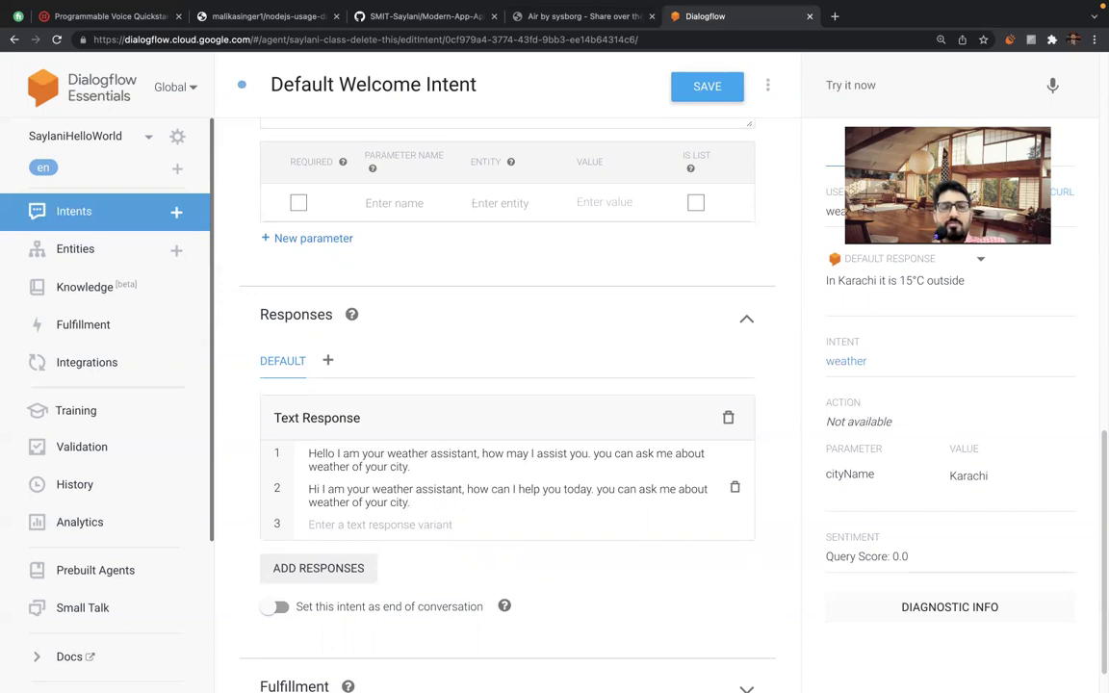
pyautogui.doubleClick(375, 502)
pyautogui.write('any')
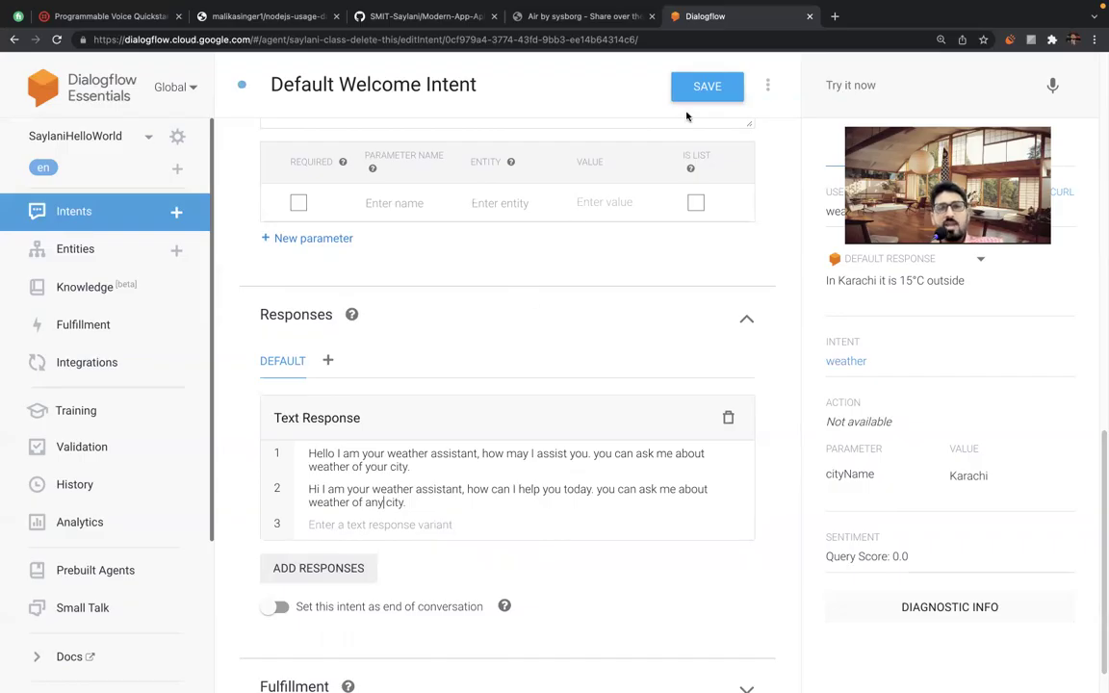
pyautogui.click(707, 88)
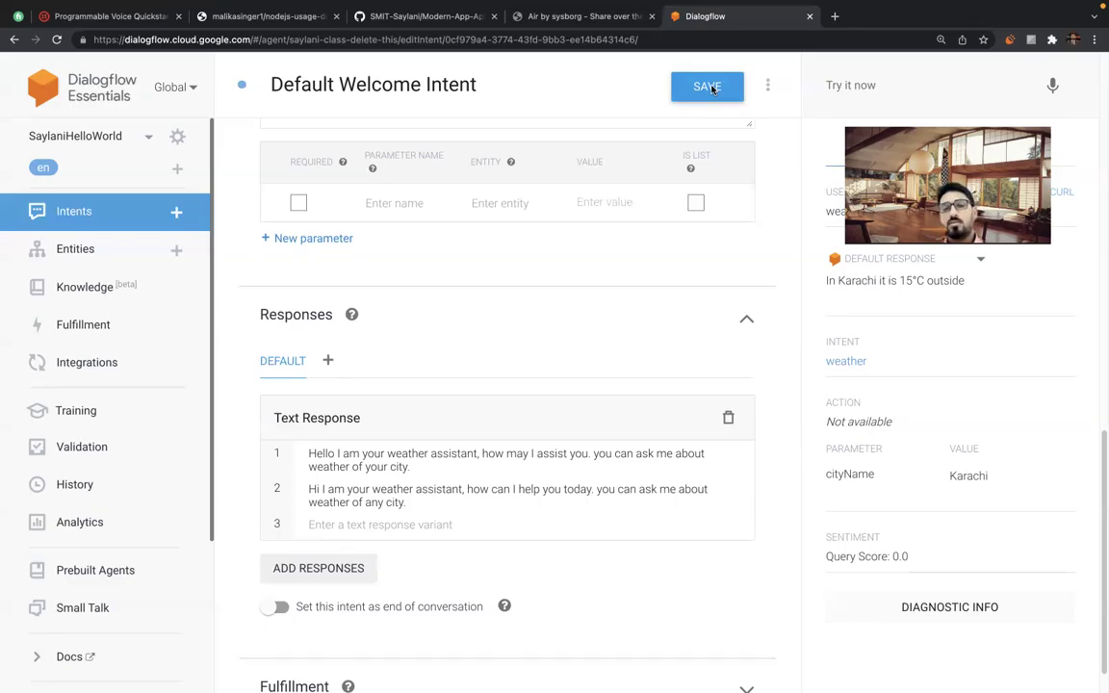
pyautogui.scroll(3, 500, 289)
pyautogui.scroll(-4, 491, 359)
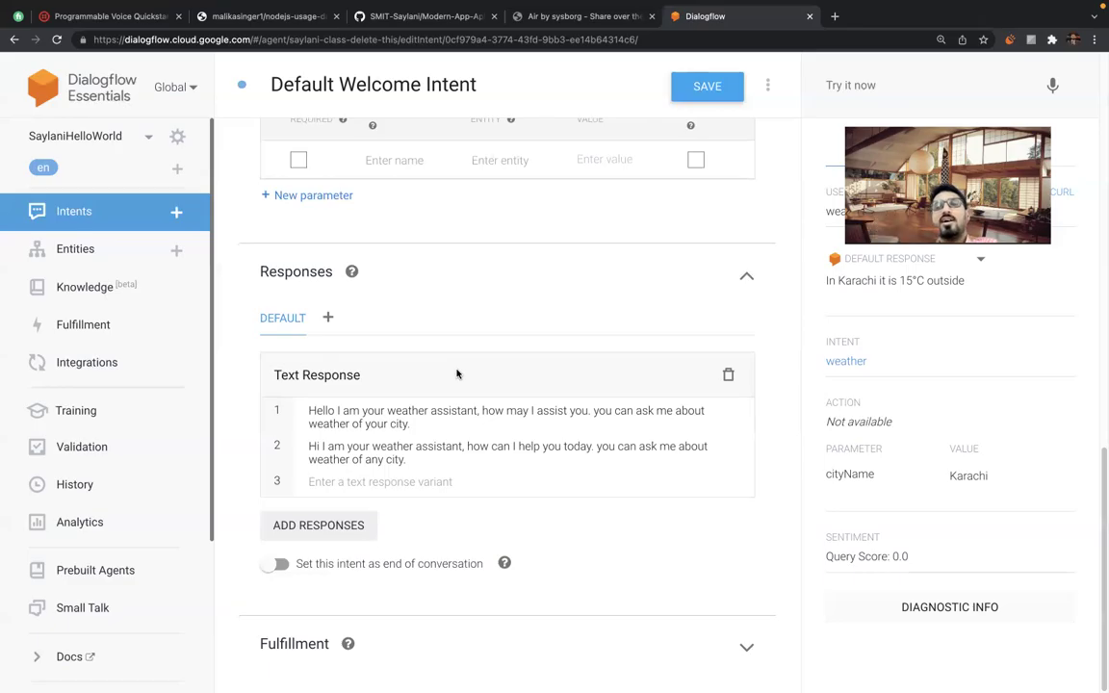
# Search 'text now' in a new Chrome tab and open the TextNow website result.
pyautogui.press('super+t')
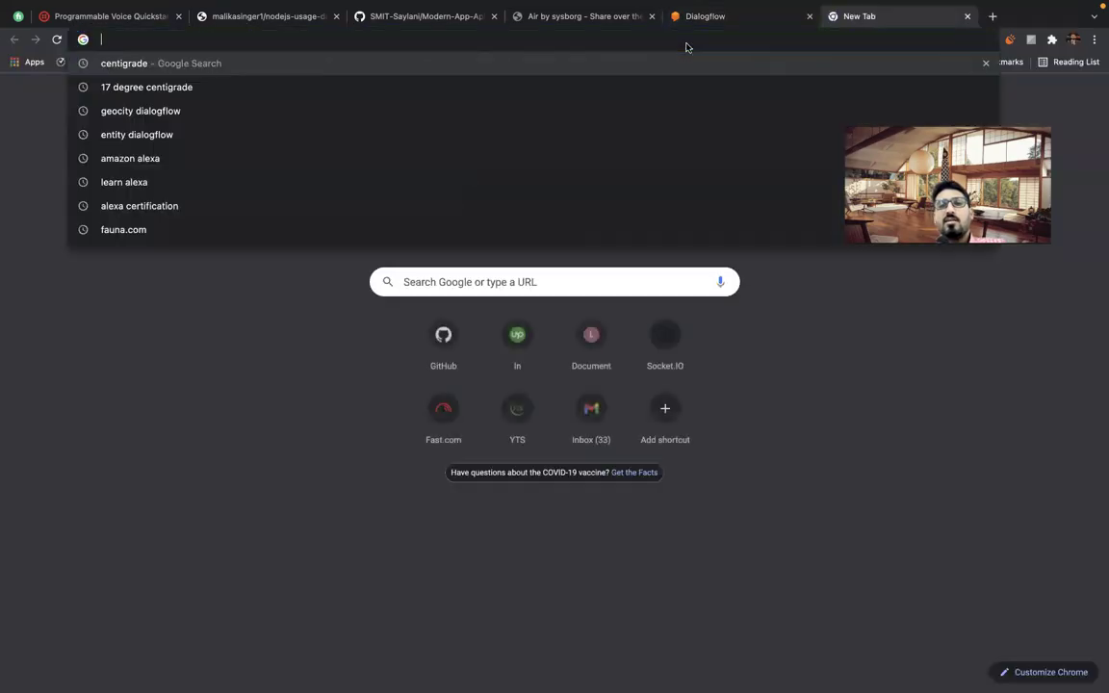
pyautogui.write('text now')
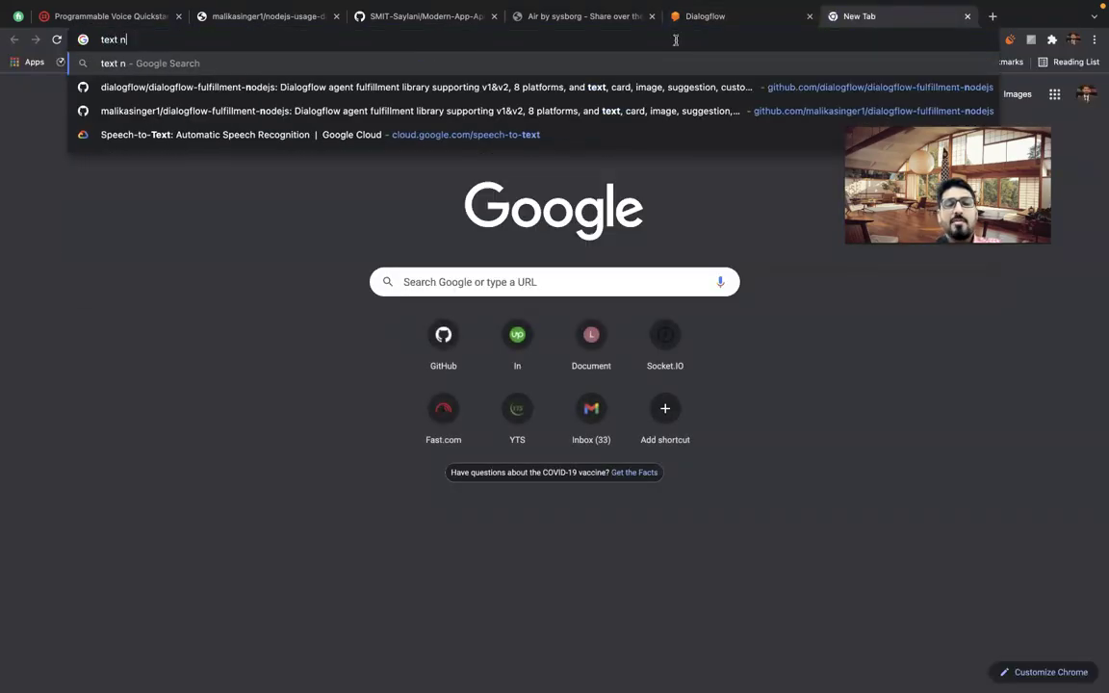
pyautogui.press('Return')
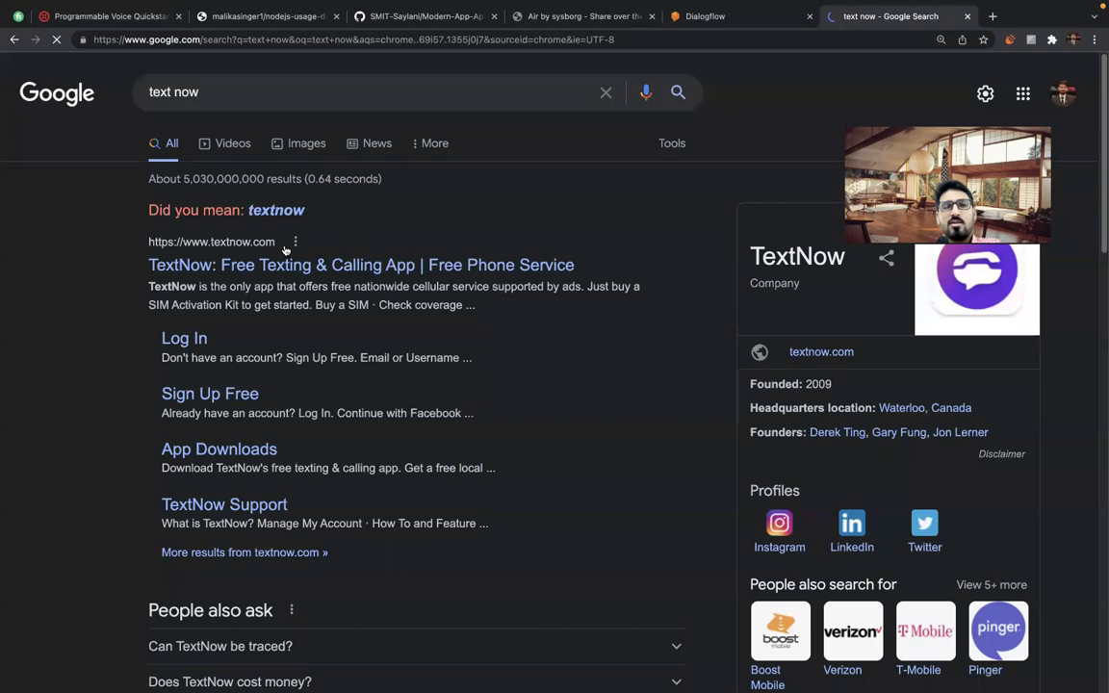
pyautogui.click(231, 262)
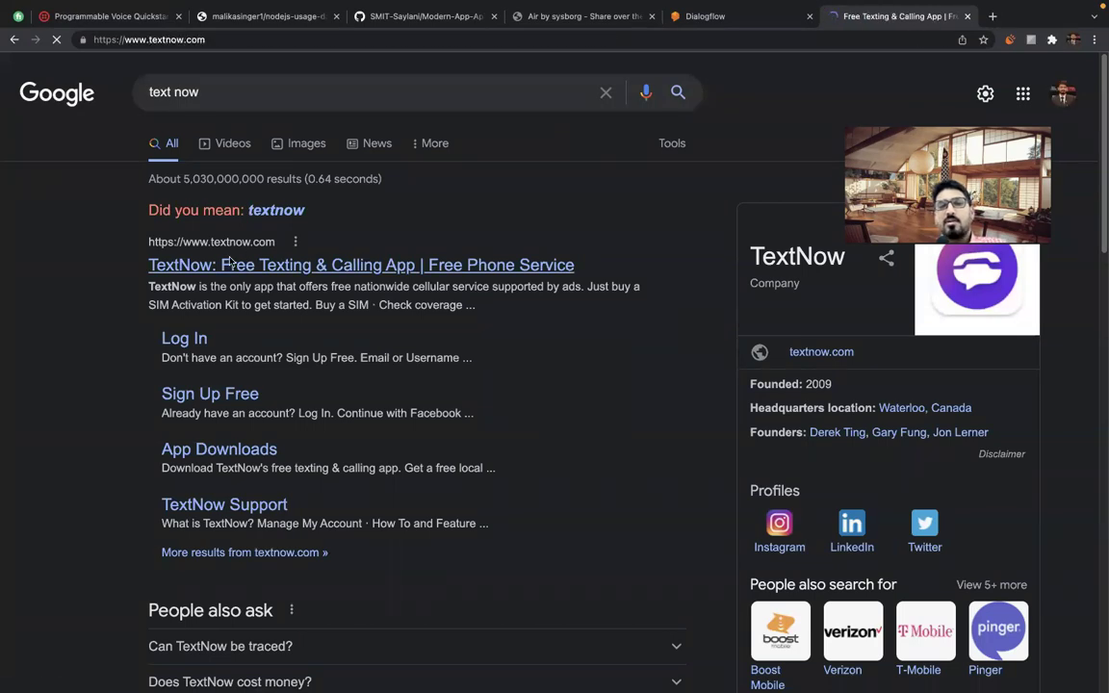